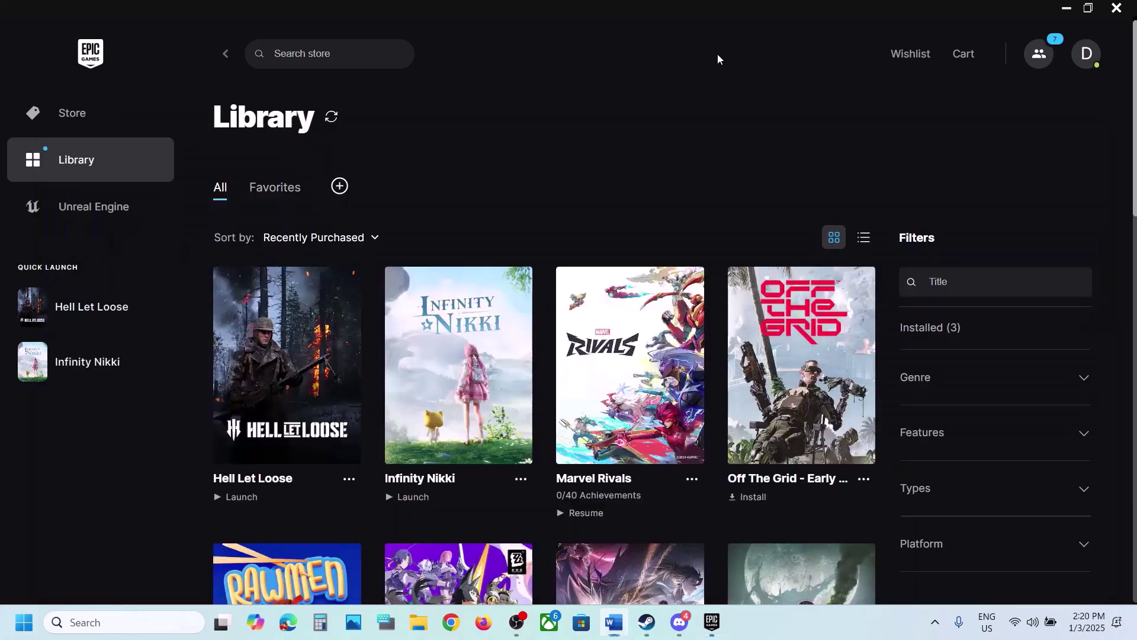
Step: Switch to Steam and show the client's Exit command, leaving Steam running
click(646, 621)
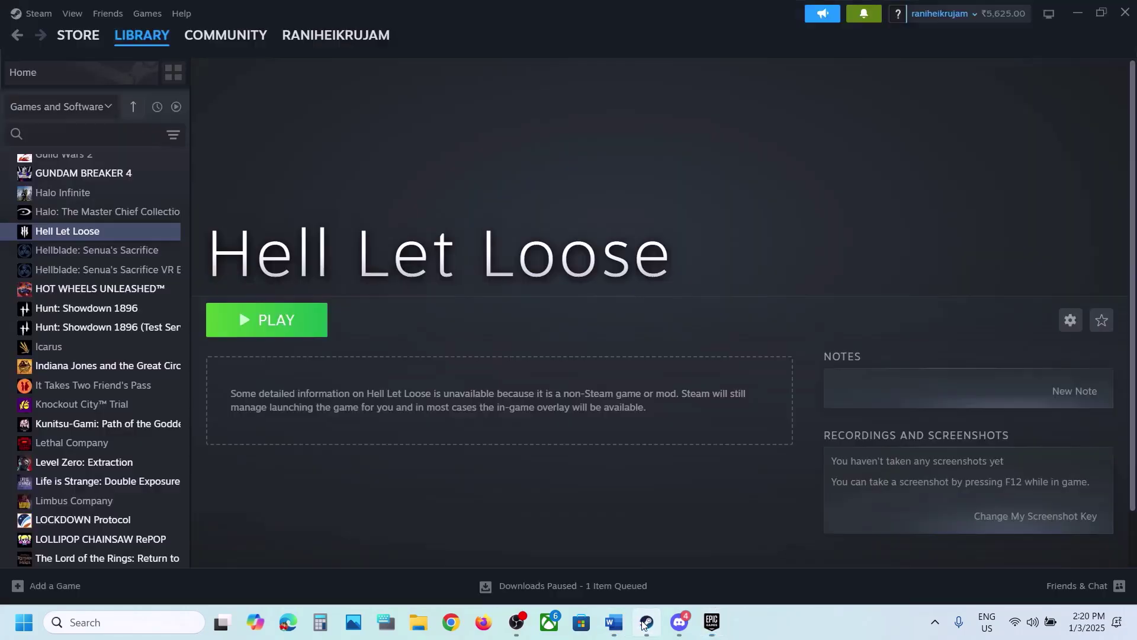
click(37, 14)
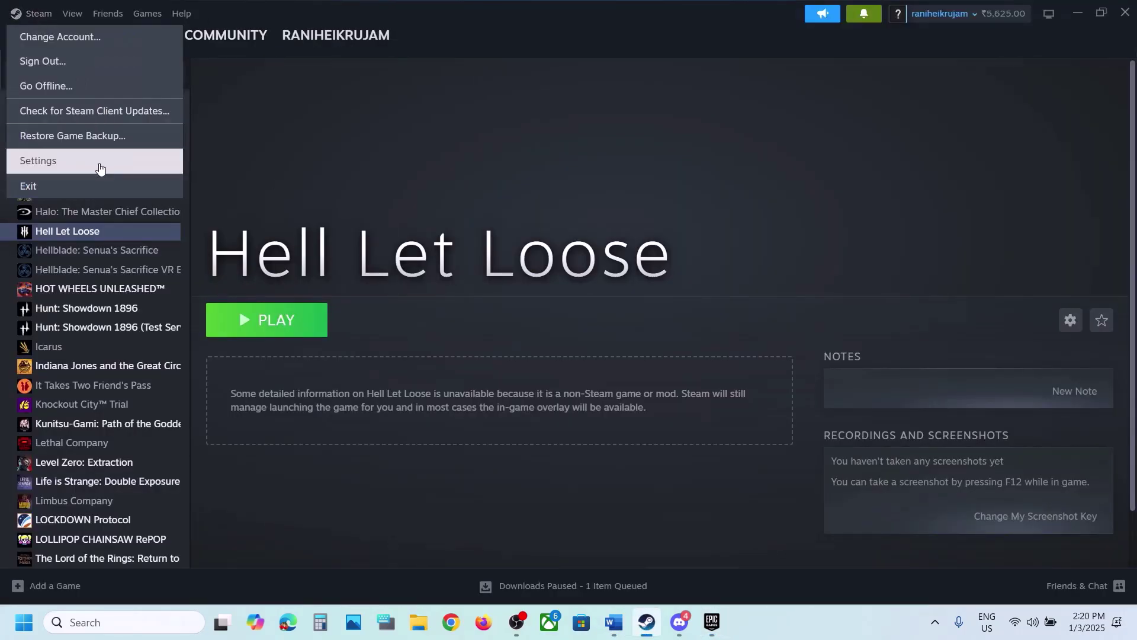
click(66, 199)
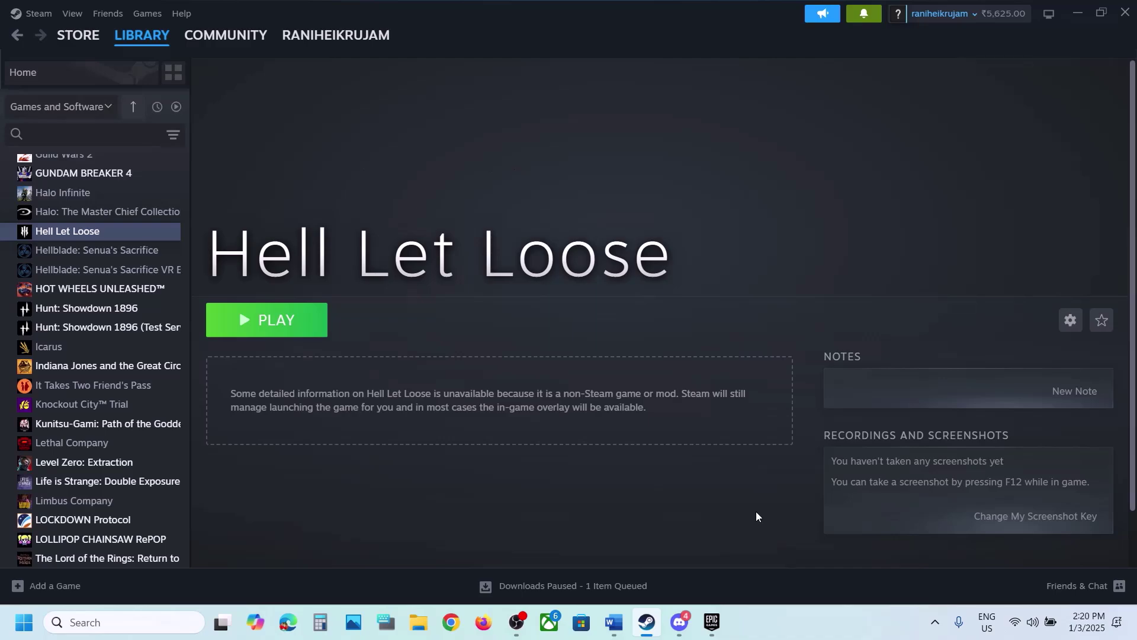
Step: Switch to the Epic Games Launcher and show its Exit command in the system tray, leaving the launcher running
click(711, 622)
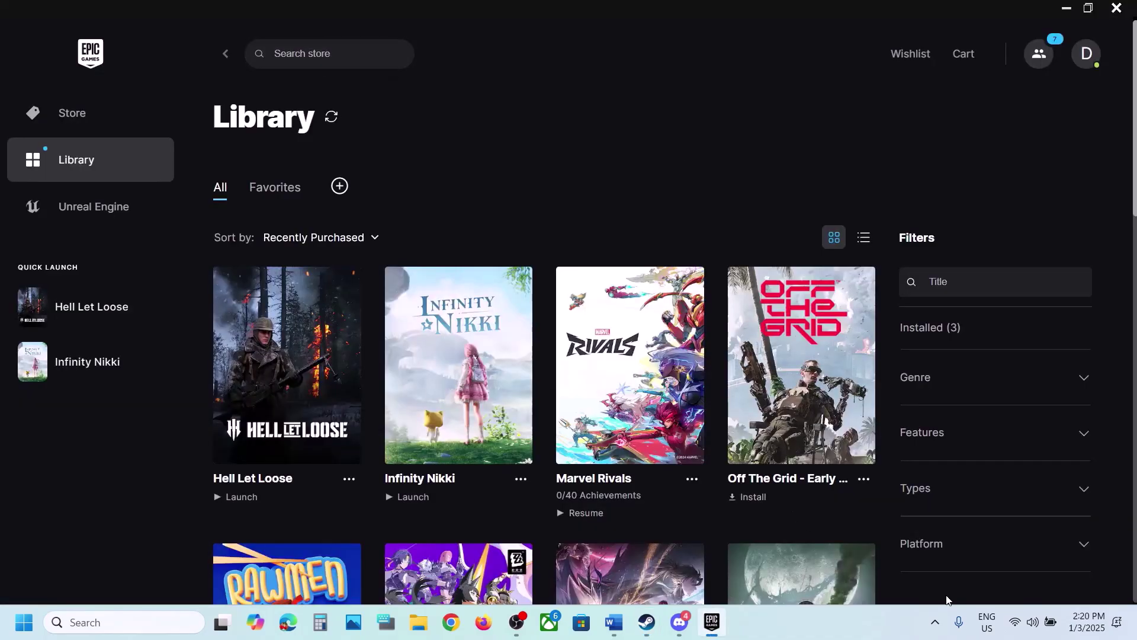
click(936, 622)
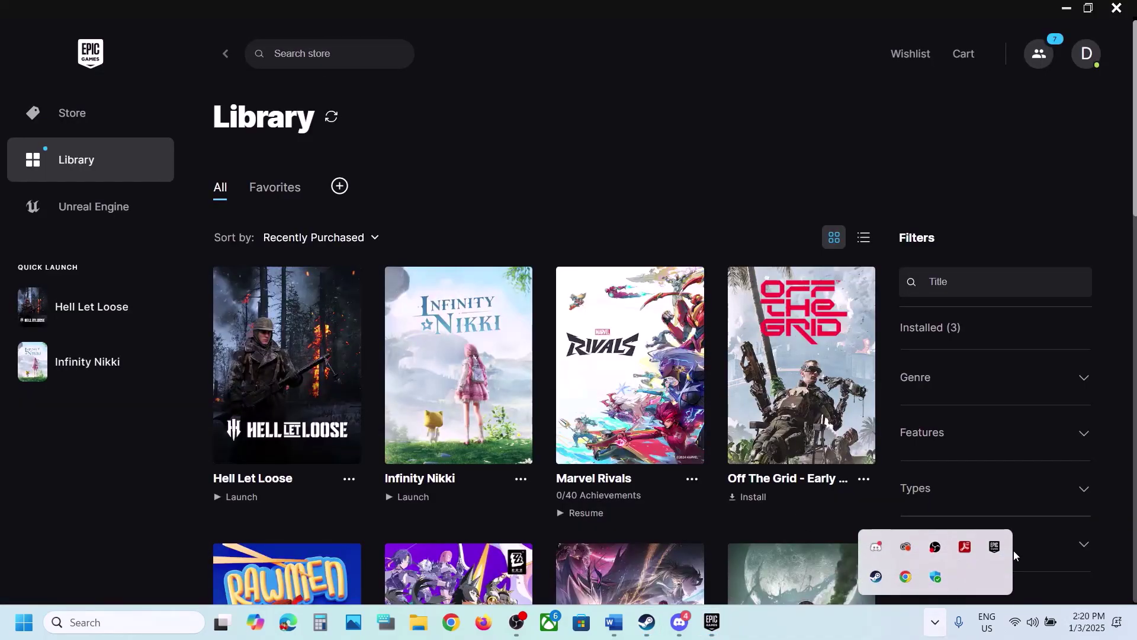
right_click(994, 546)
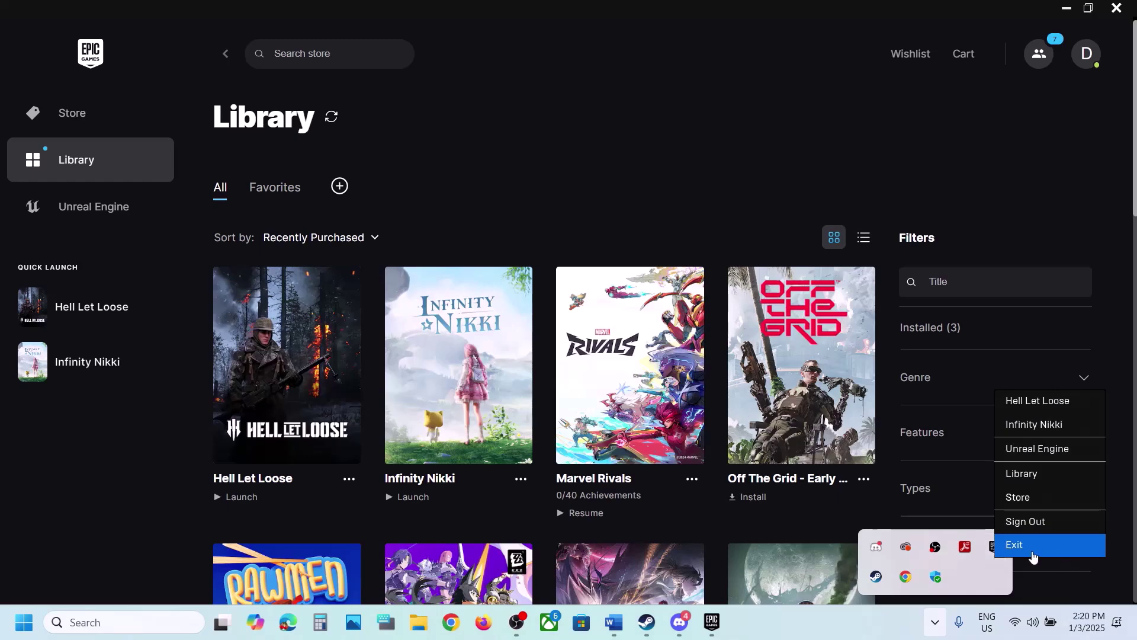
click(673, 89)
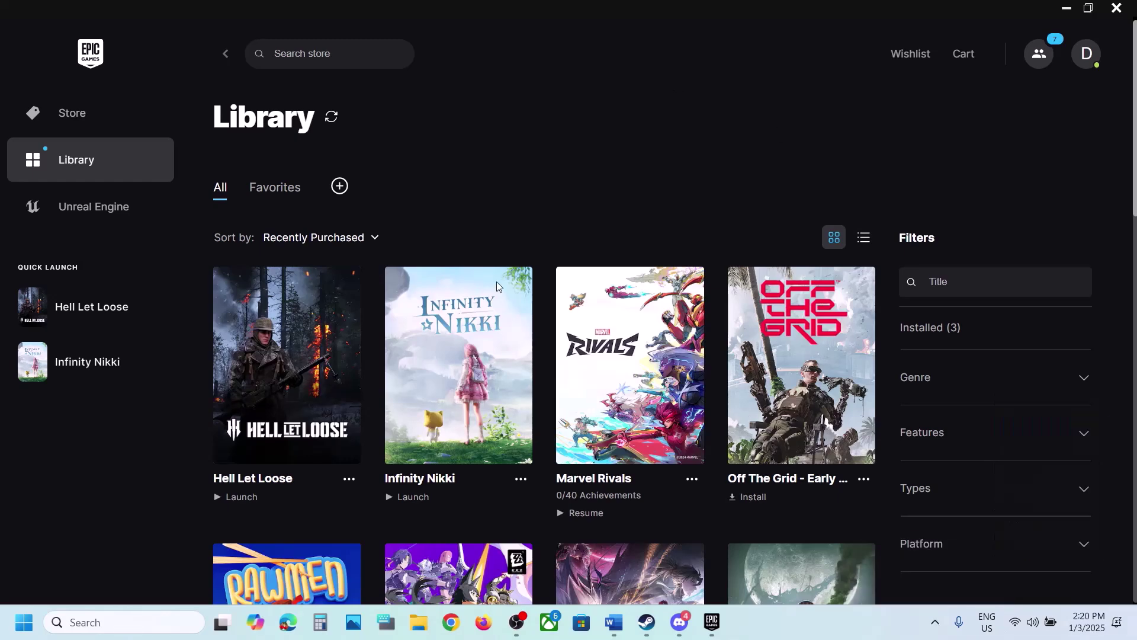
Step: Search Windows for "steam" and show the Run as administrator option for the Steam app
click(104, 620)
text(s)
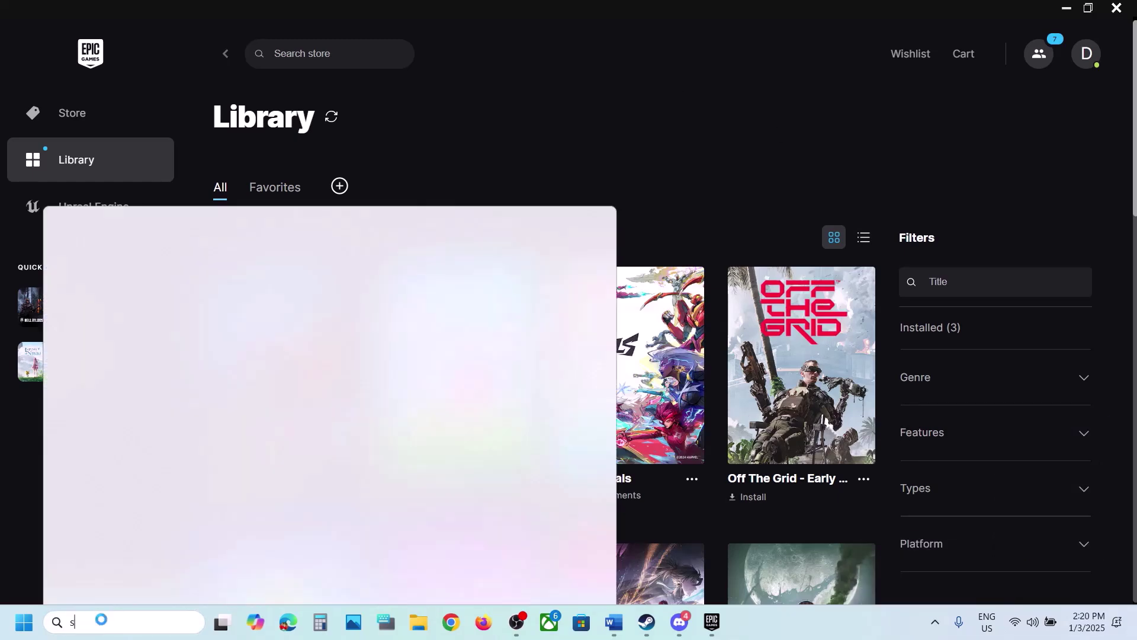
text(team)
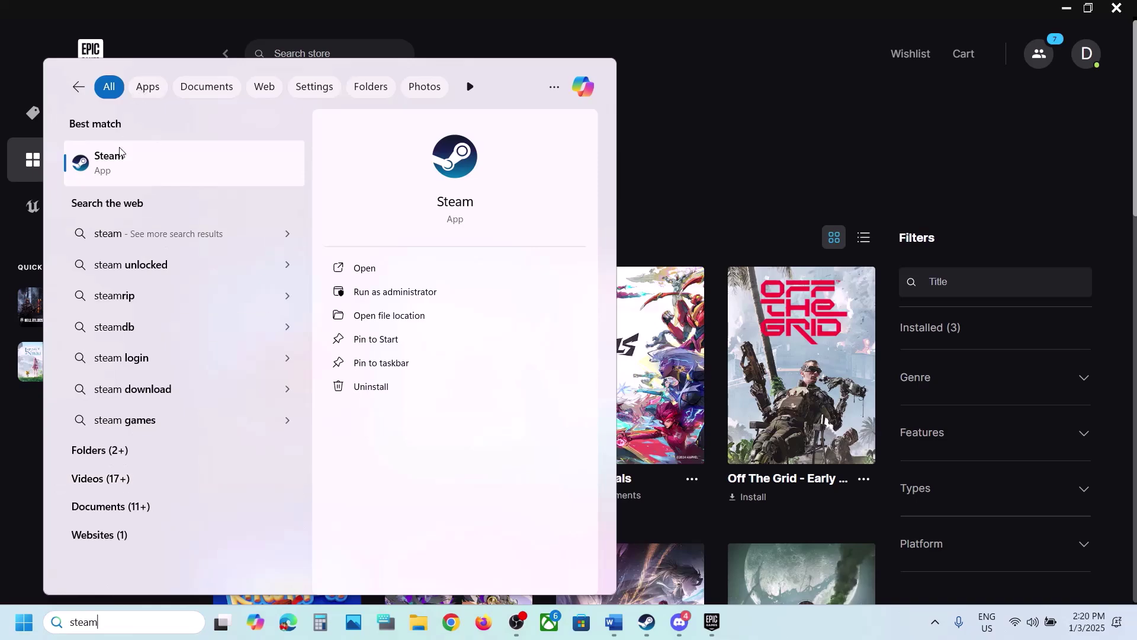
right_click(121, 164)
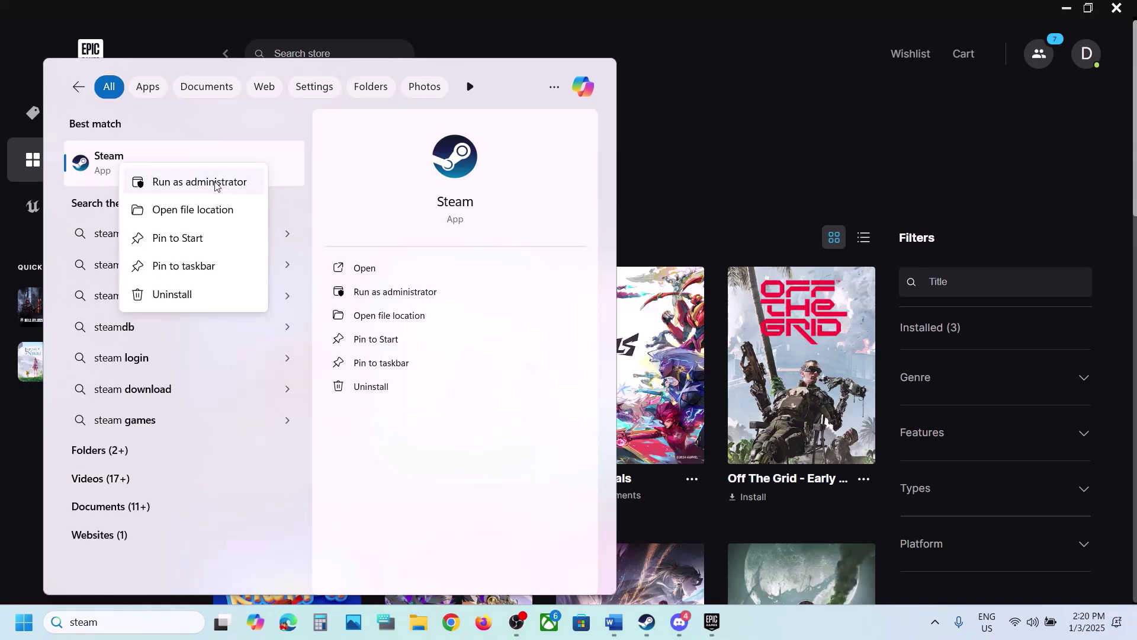
Step: Search Windows for "epic", show the Run as administrator option for Epic Games Launcher, and dismiss the search
click(82, 622)
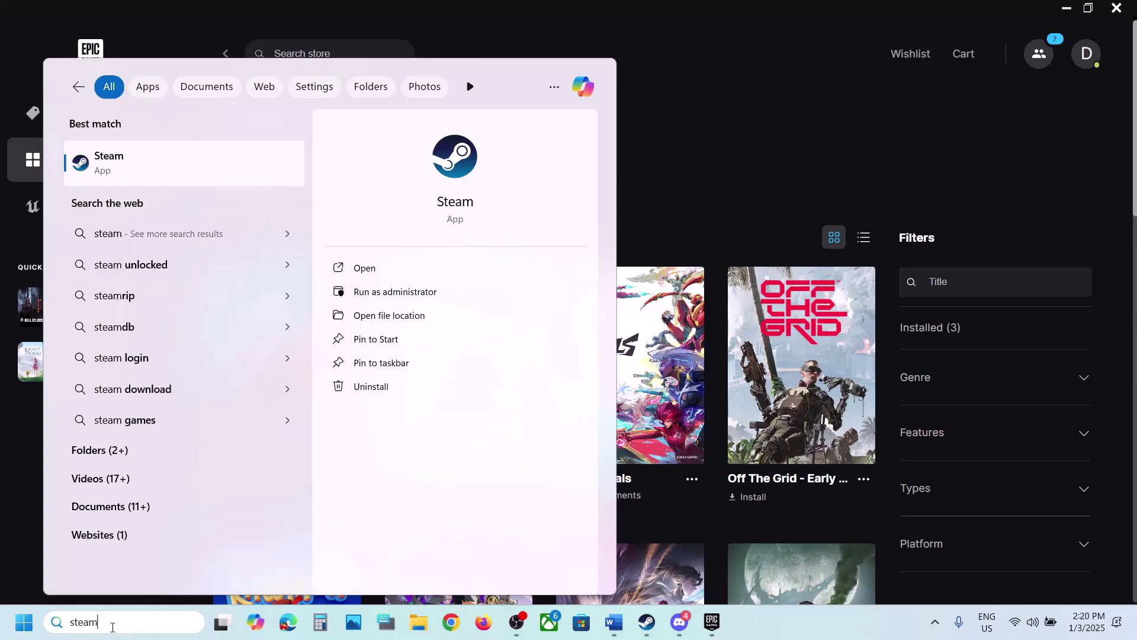
key(ctrl+a)
text(epic)
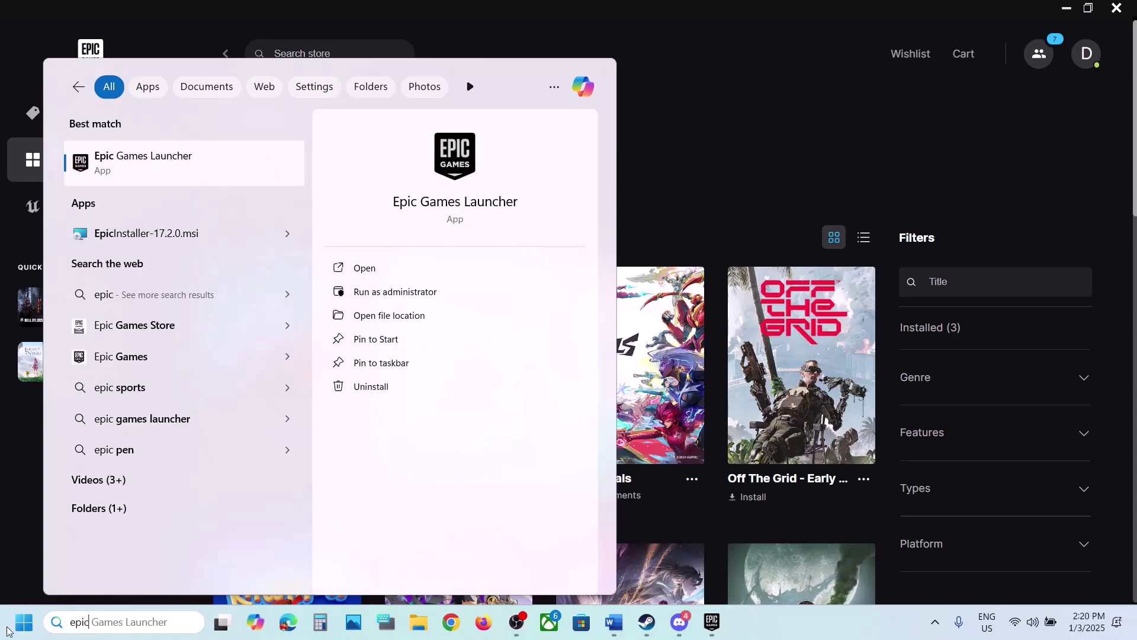
right_click(145, 167)
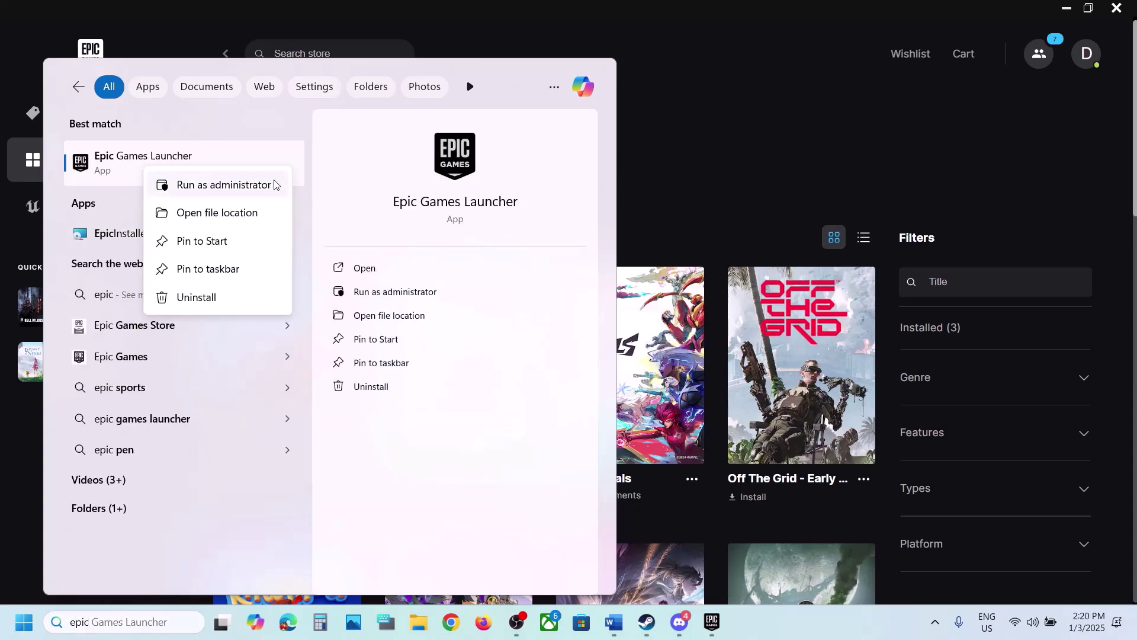
click(859, 125)
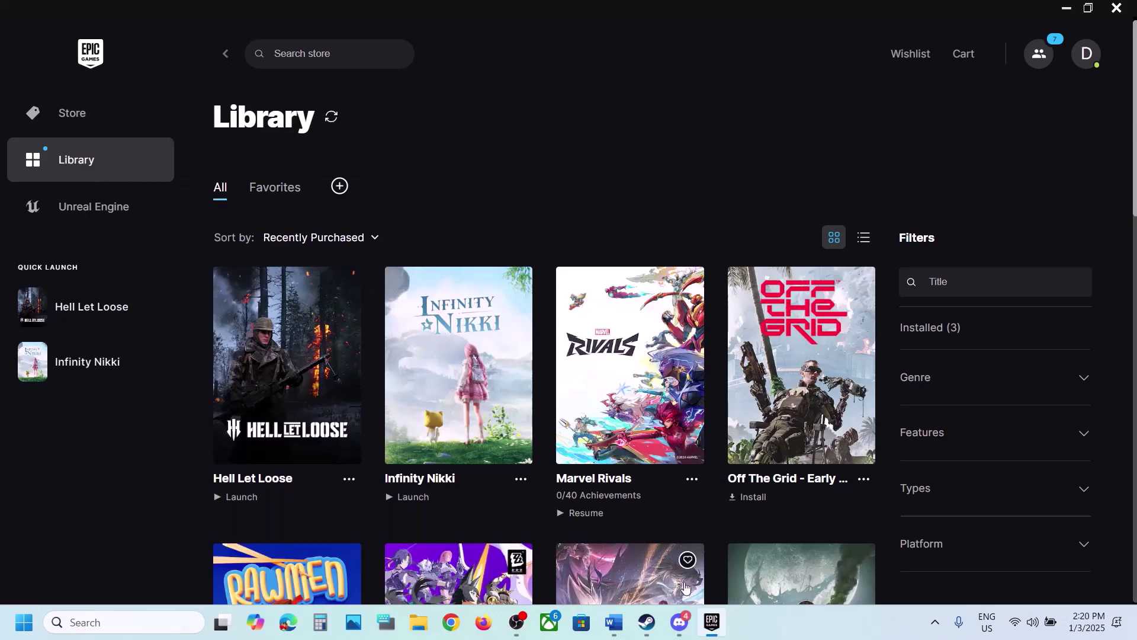
Step: Switch to the Word document, maximize its window, and go to Step 2 about the clean graphics driver installation
click(614, 622)
scroll(426, 424, down, 3)
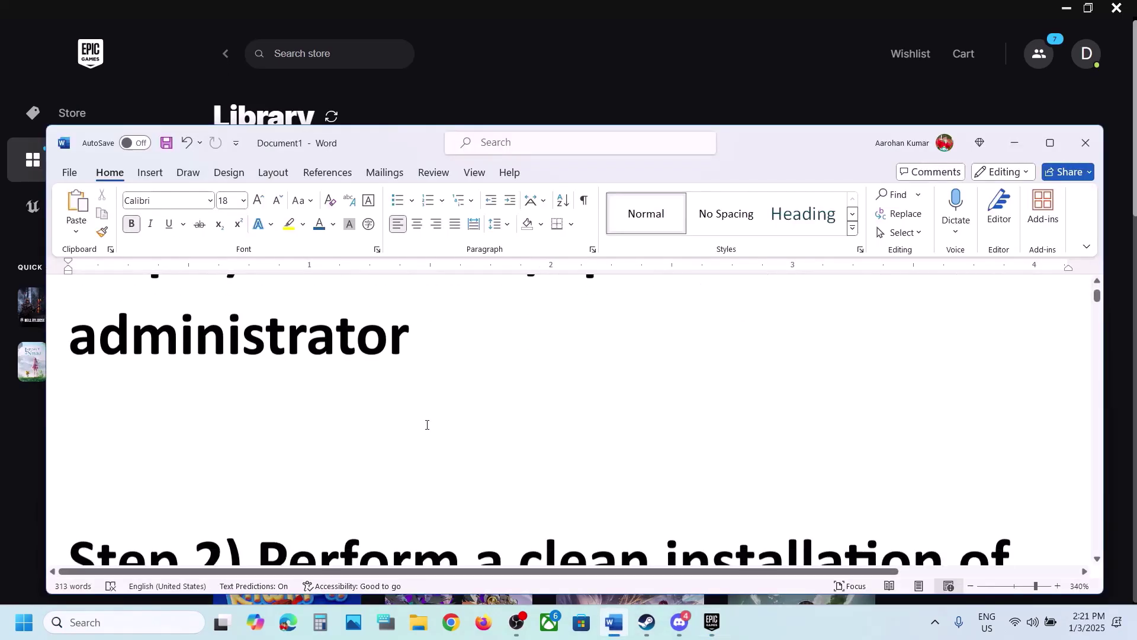
click(1050, 143)
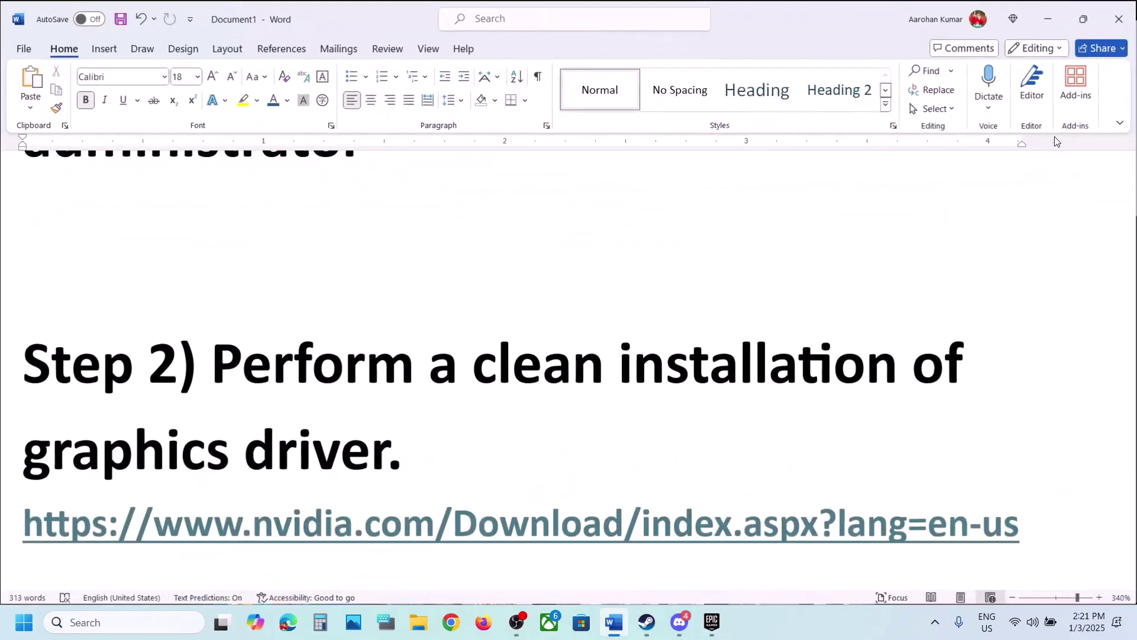
scroll(416, 404, down, 3)
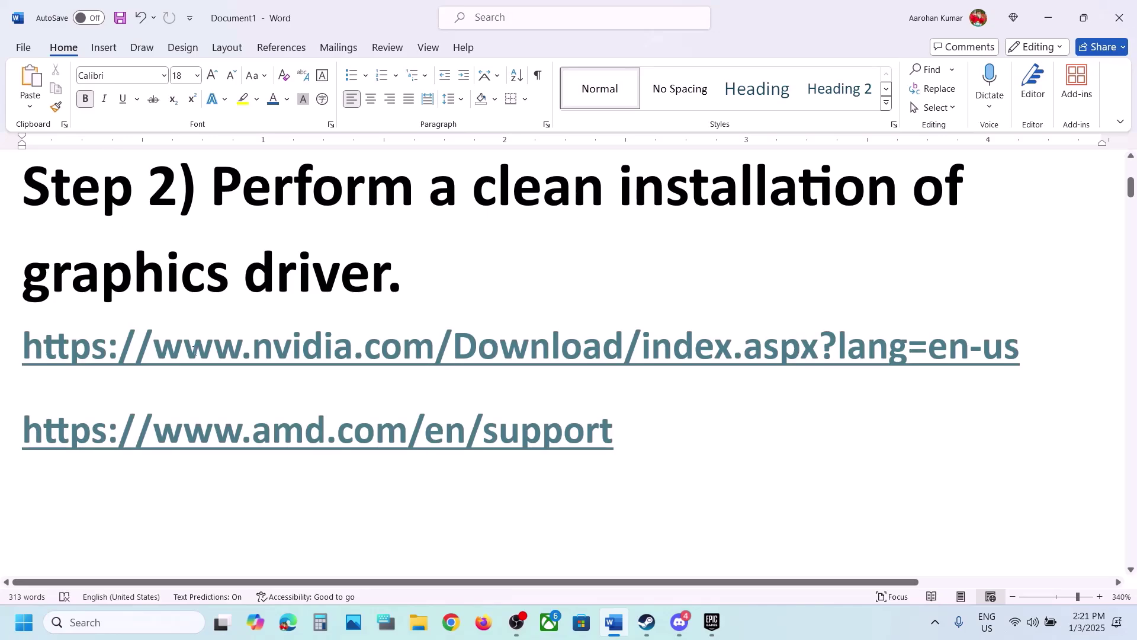
Step: Highlight parts of the NVIDIA driver download and AMD support links under Step 2
drag(194, 349, 652, 361)
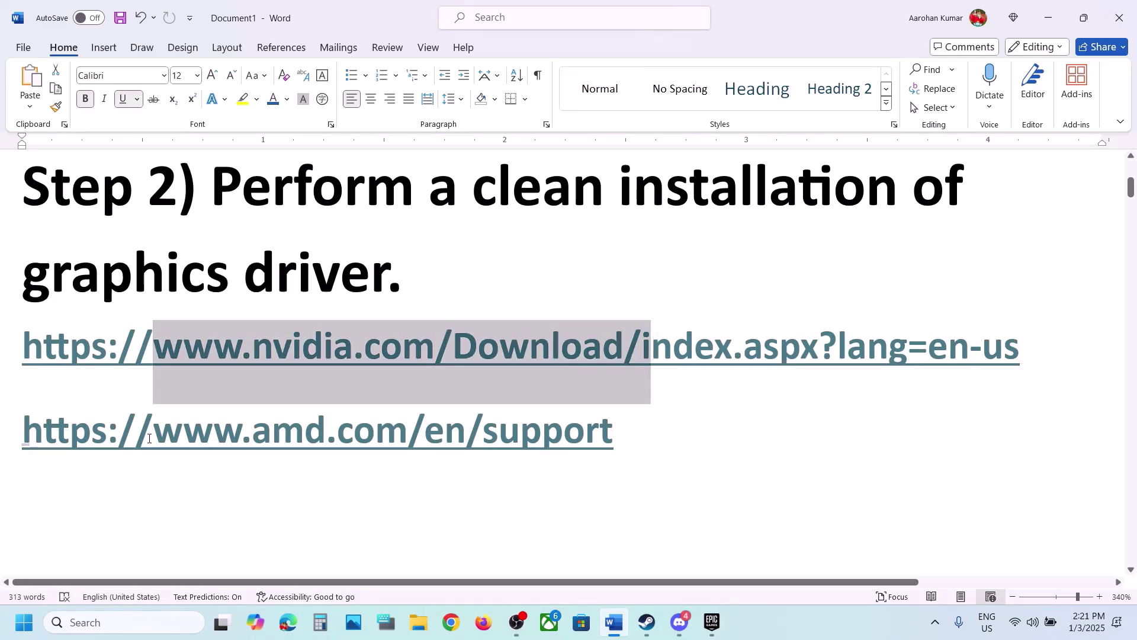
drag(152, 438, 586, 436)
drag(305, 367, 528, 367)
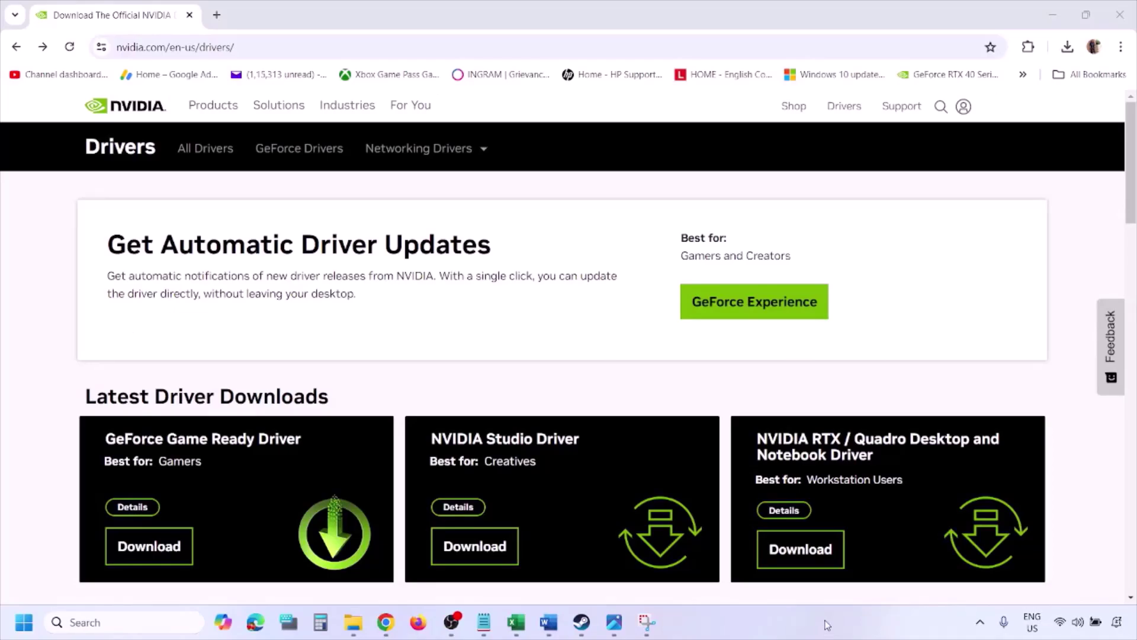
Step: On the NVIDIA Drivers page, choose Windows 11 for the GeForce RTX 3050 Laptop GPU and search for matching drivers
scroll(266, 362, down, 8)
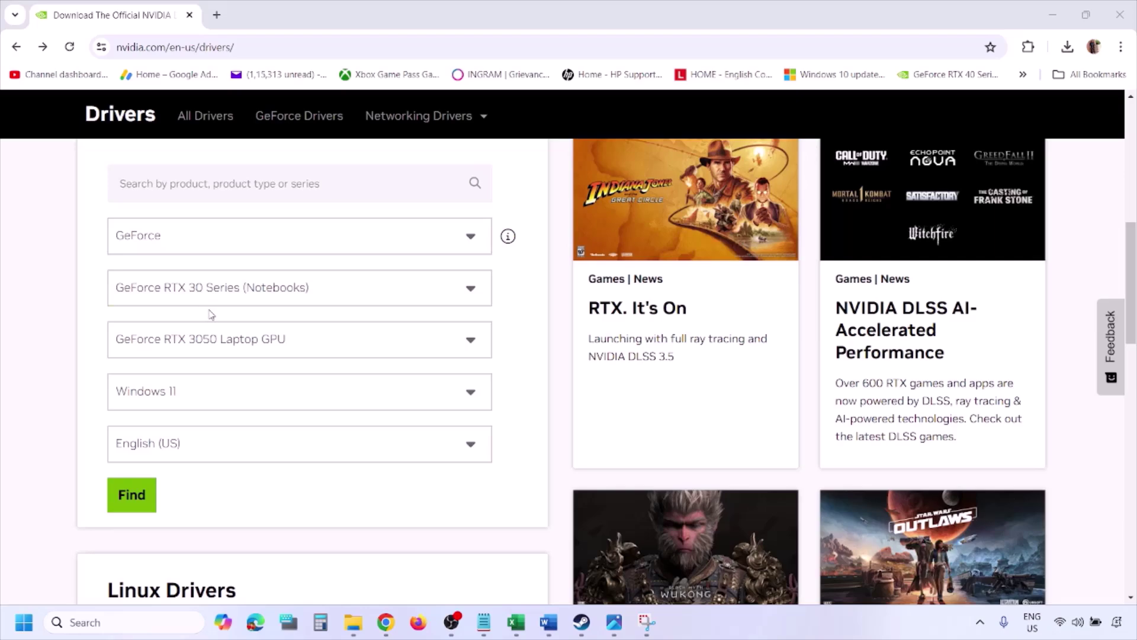
click(187, 396)
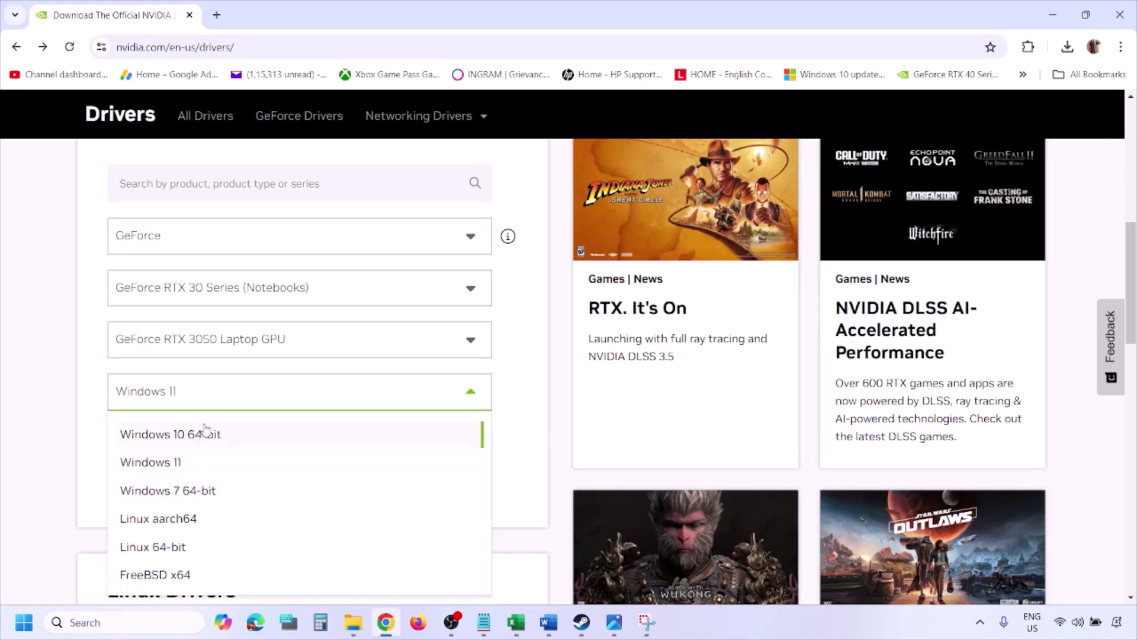
click(165, 469)
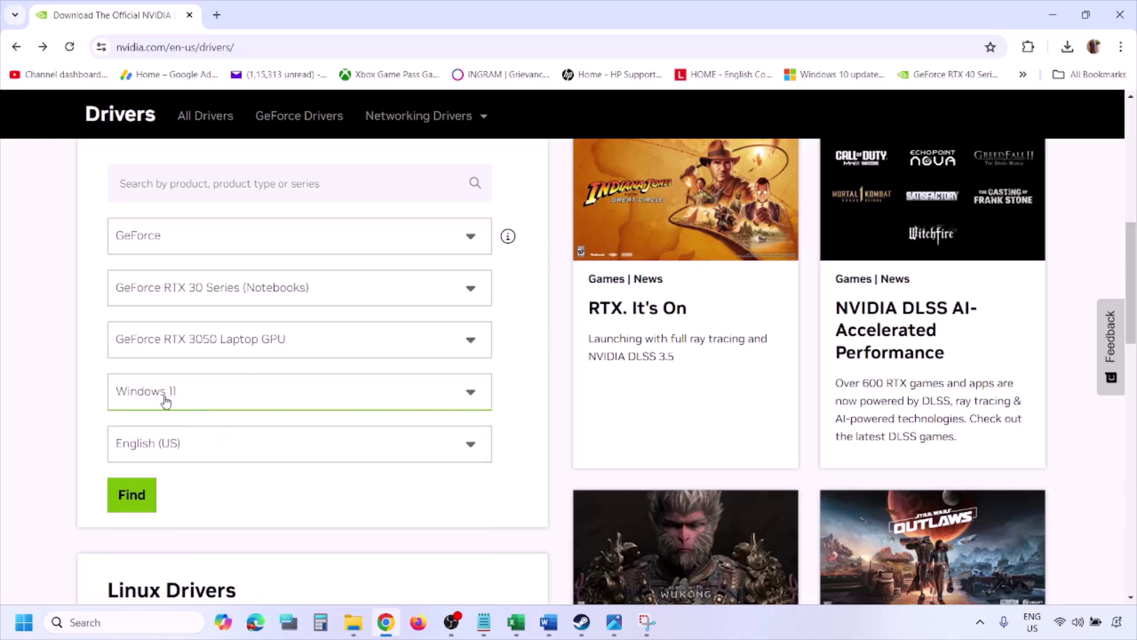
click(133, 495)
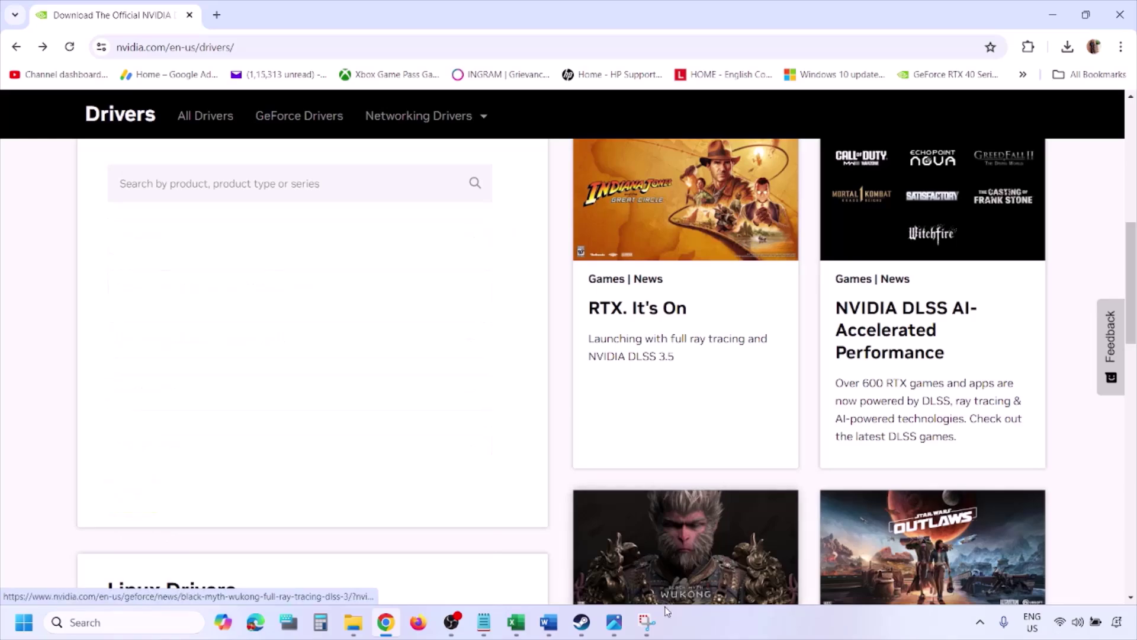
Step: Switch to Photos and view the driver download and NVIDIA Installer screenshots from 1.png through 5.png, ending at the clean installation option
click(615, 624)
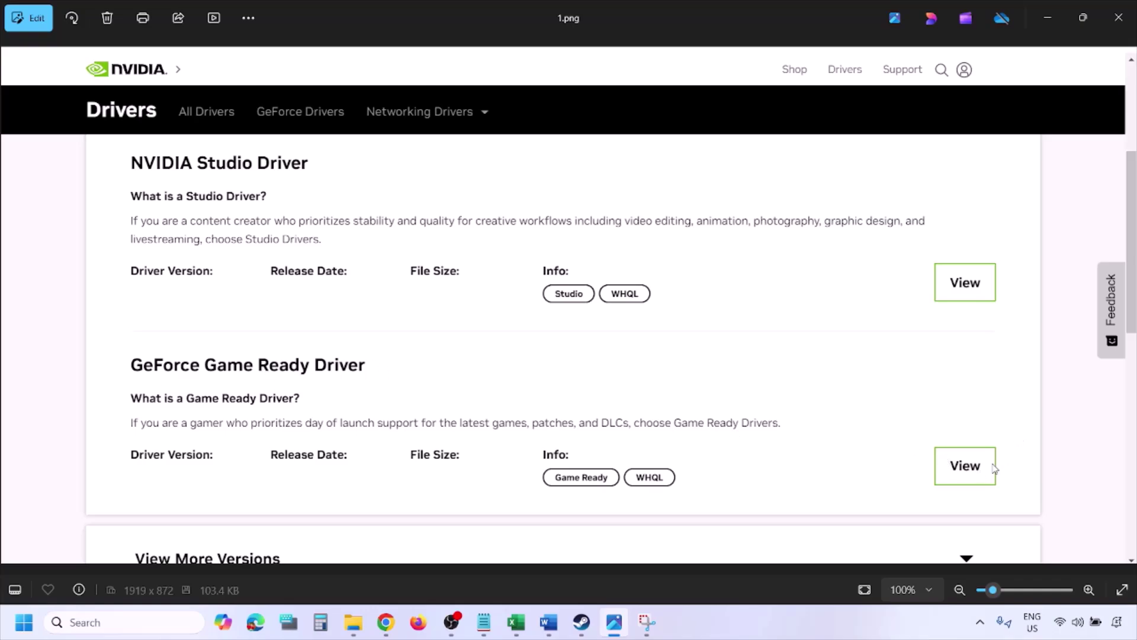
key(Right)
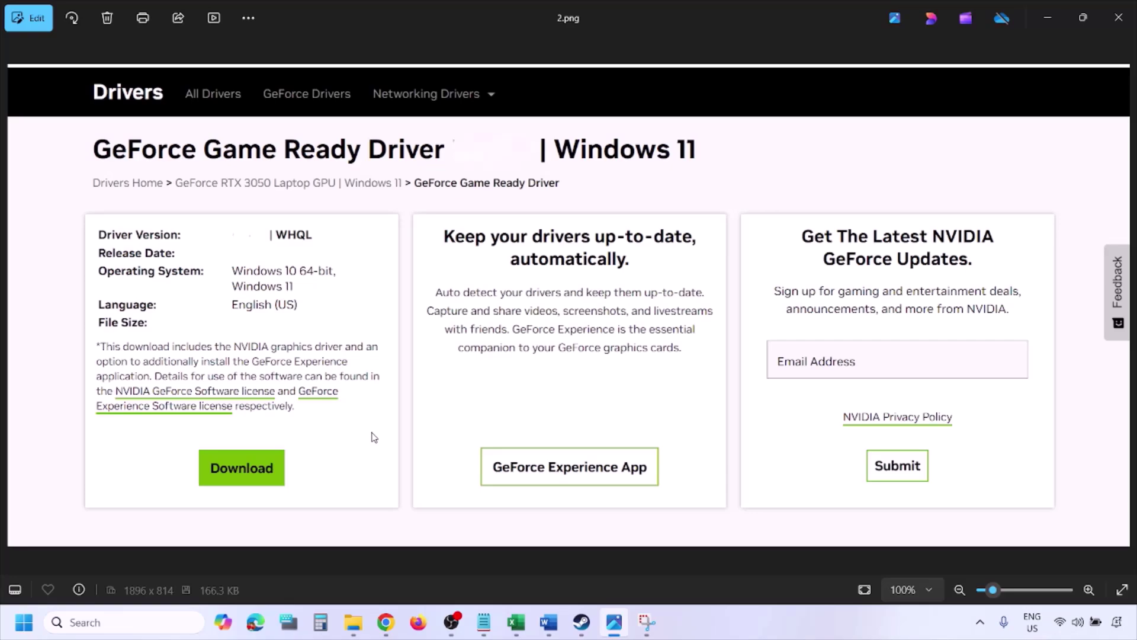
key(Right)
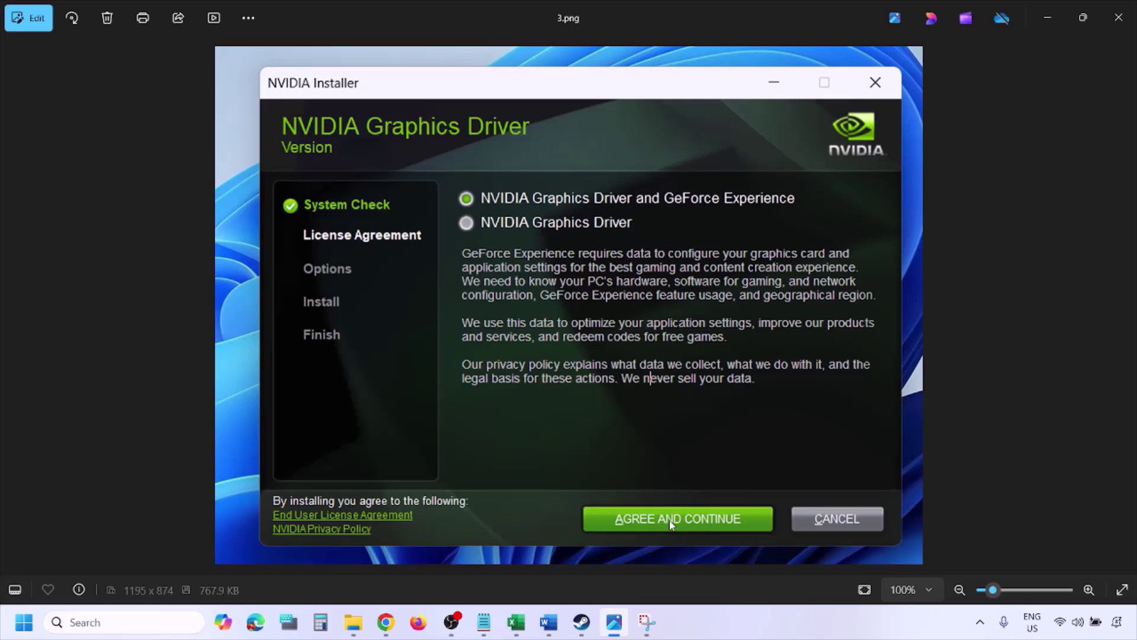
key(Right)
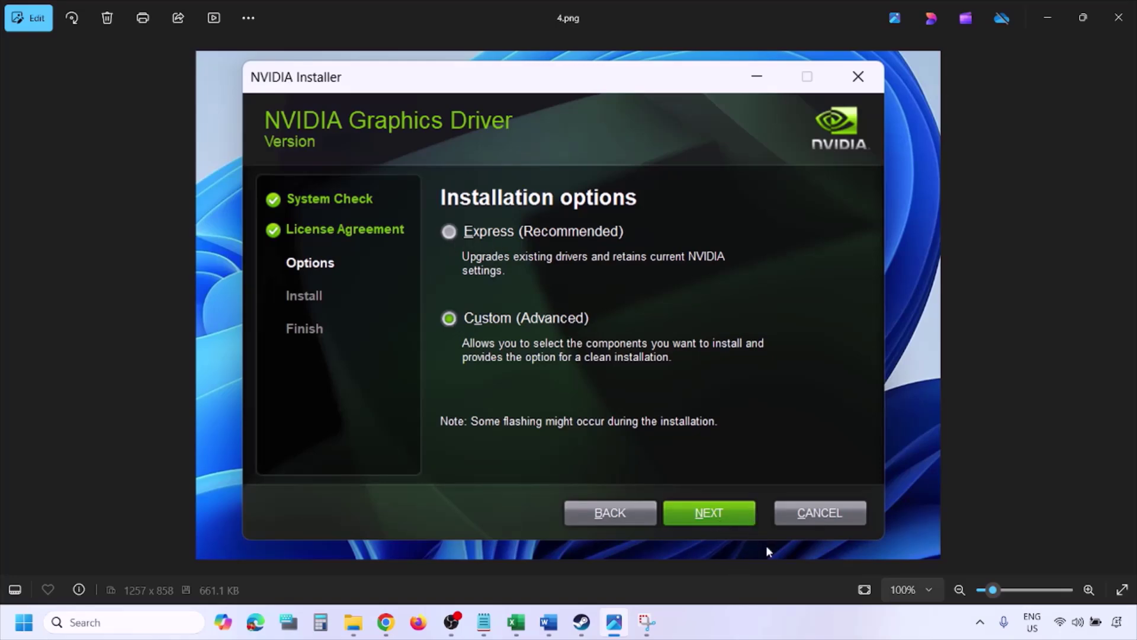
key(Right)
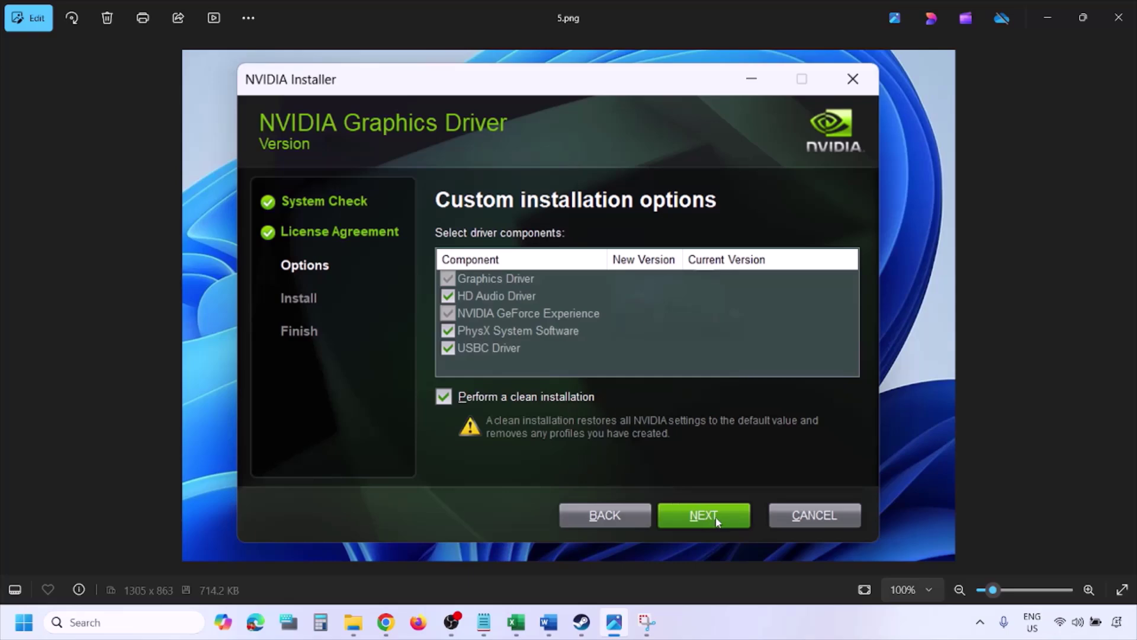
Step: Show the Restart option among the Windows power choices, without restarting the computer
click(22, 623)
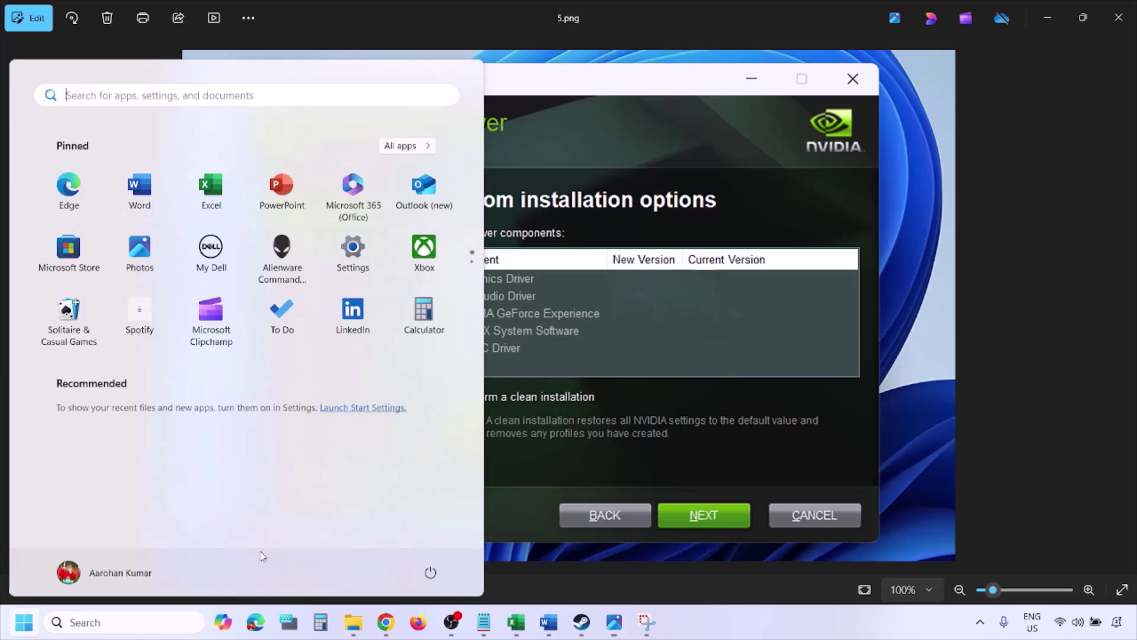
click(434, 575)
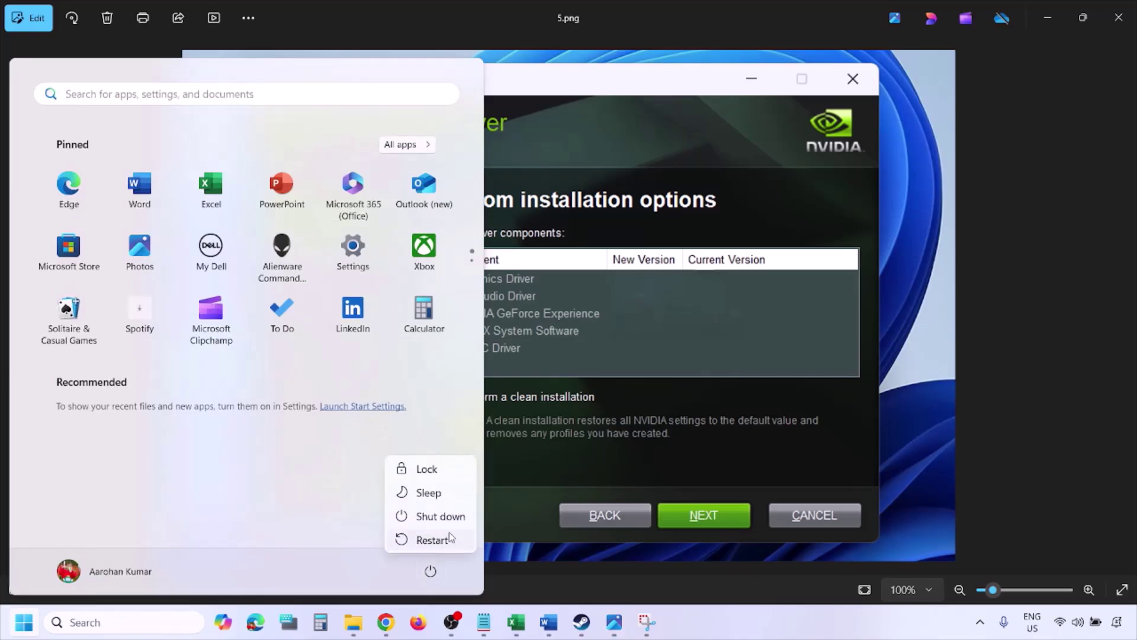
click(717, 599)
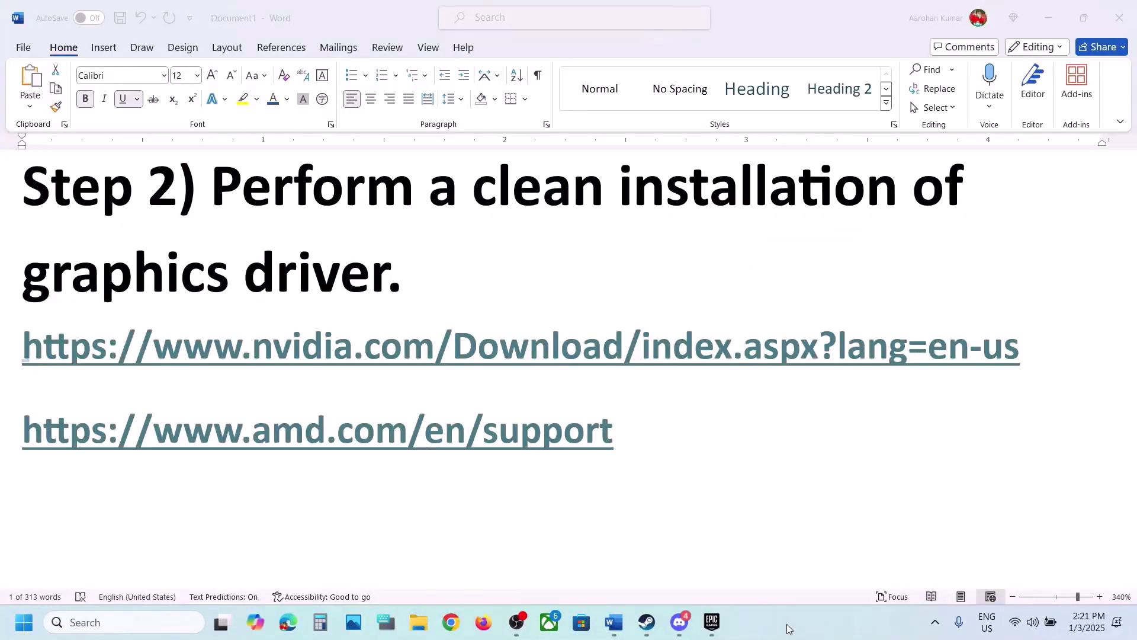
Step: Highlight the AMD support link in the Word document and go on to Step 3 about running the game on the dedicated graphics card
click(630, 435)
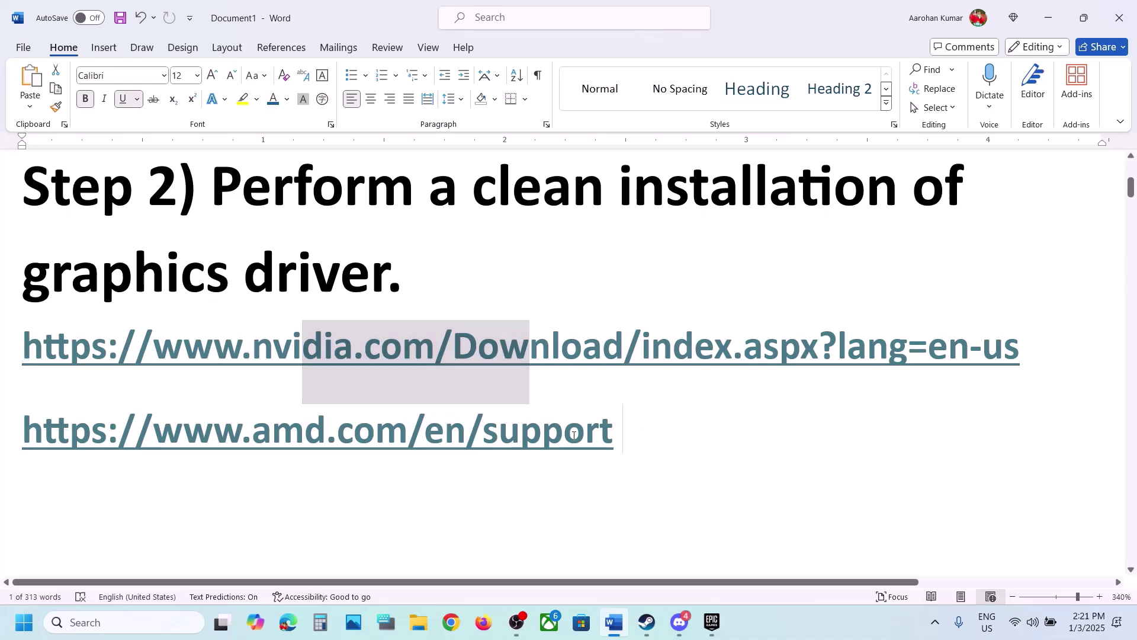
drag(574, 436, 91, 456)
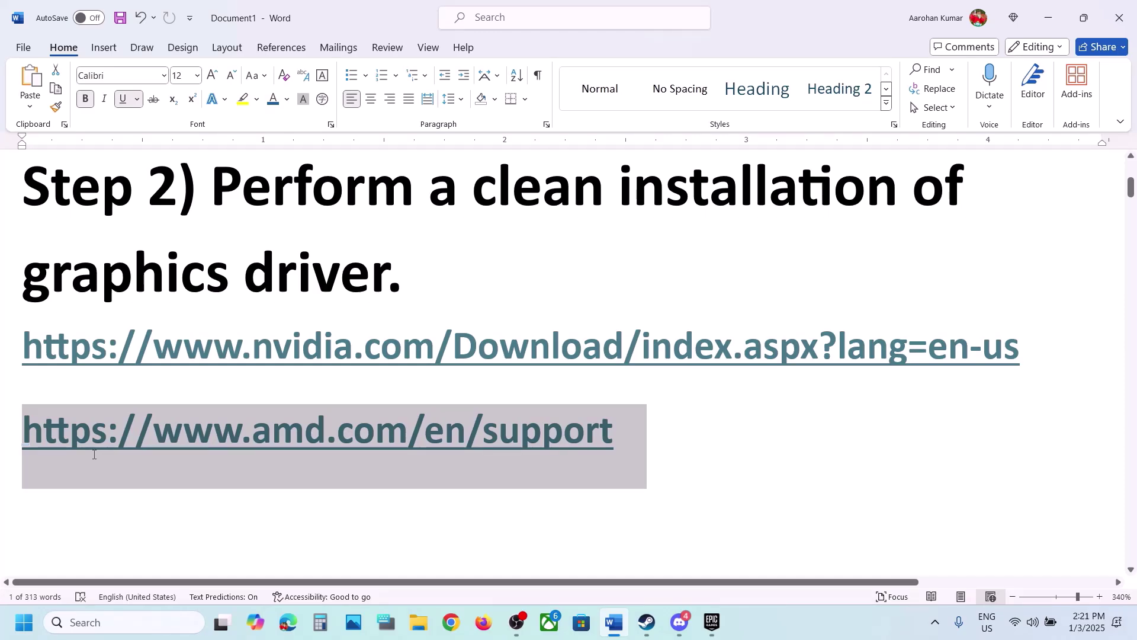
click(94, 454)
scroll(93, 454, down, 1)
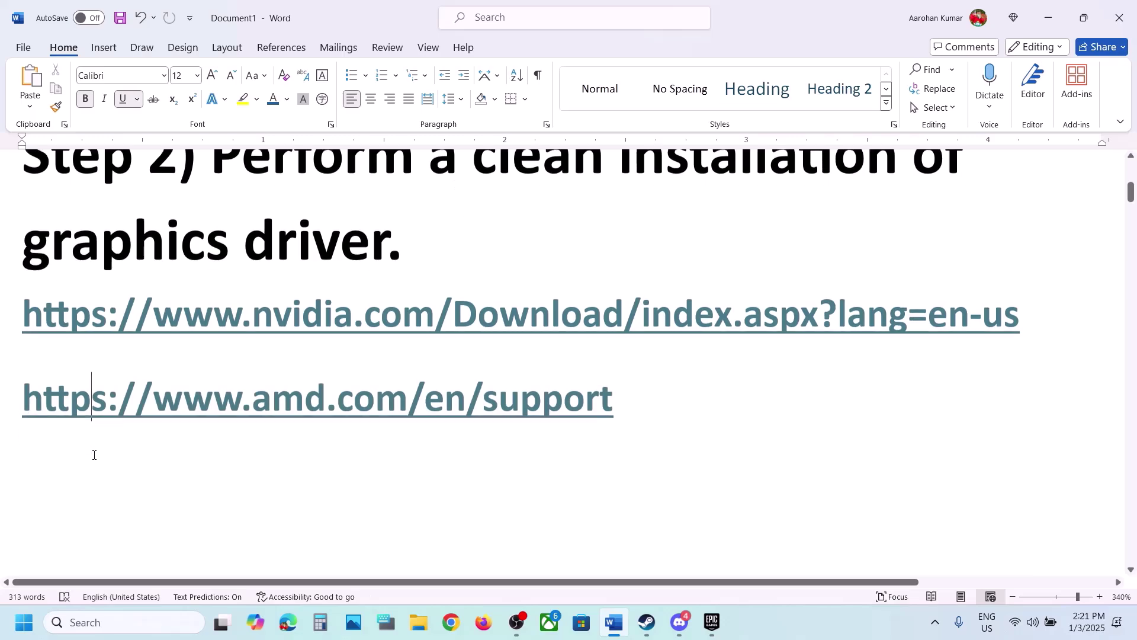
scroll(94, 454, down, 5)
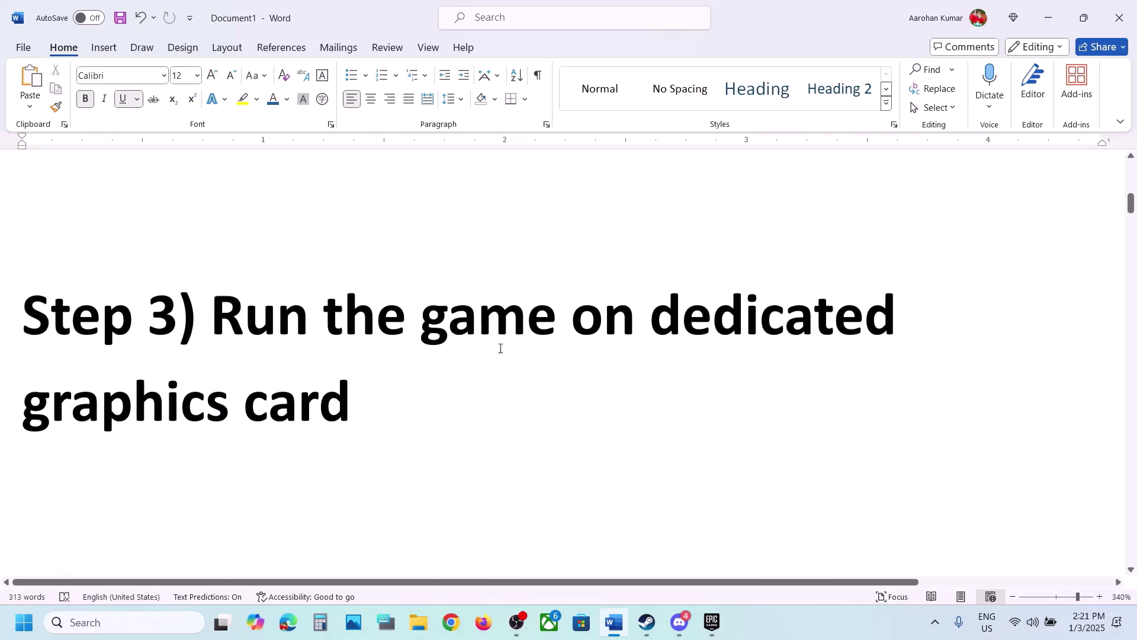
Step: Copy the word "graphics" from the Step 3 heading, search Windows for it, and open Graphics settings
double_click(126, 398)
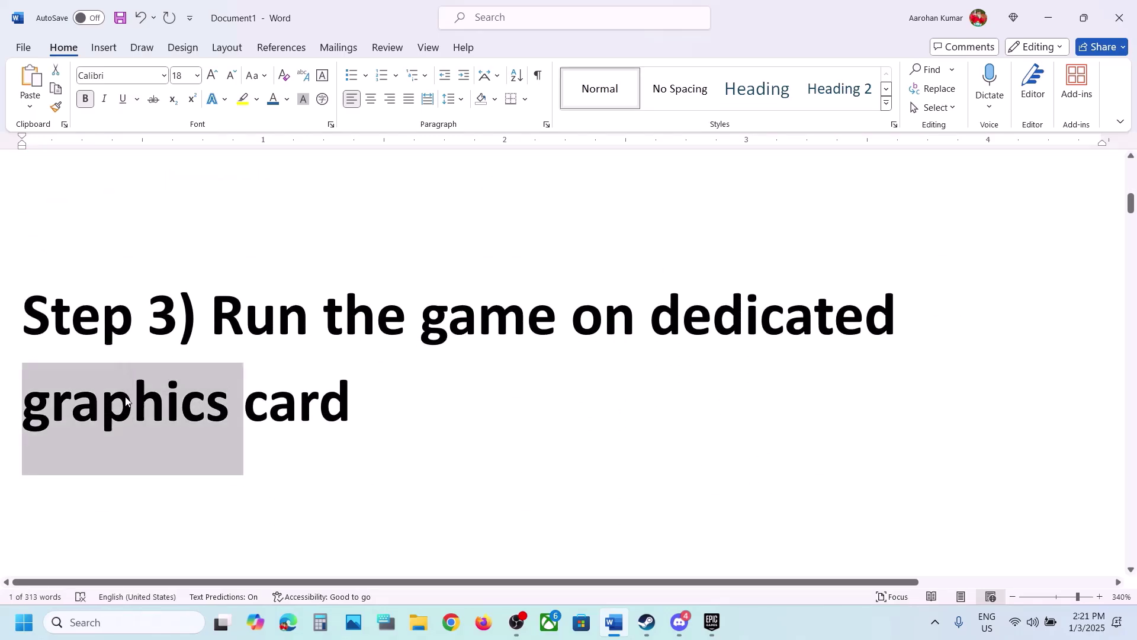
key(ctrl+c)
click(127, 622)
key(ctrl+v)
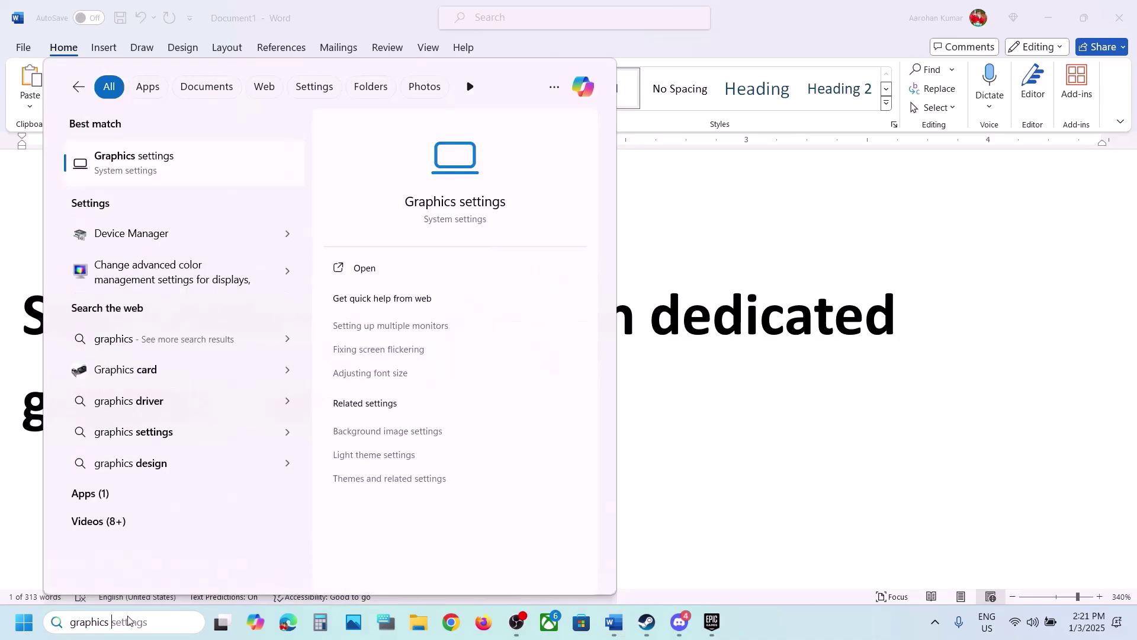
click(198, 171)
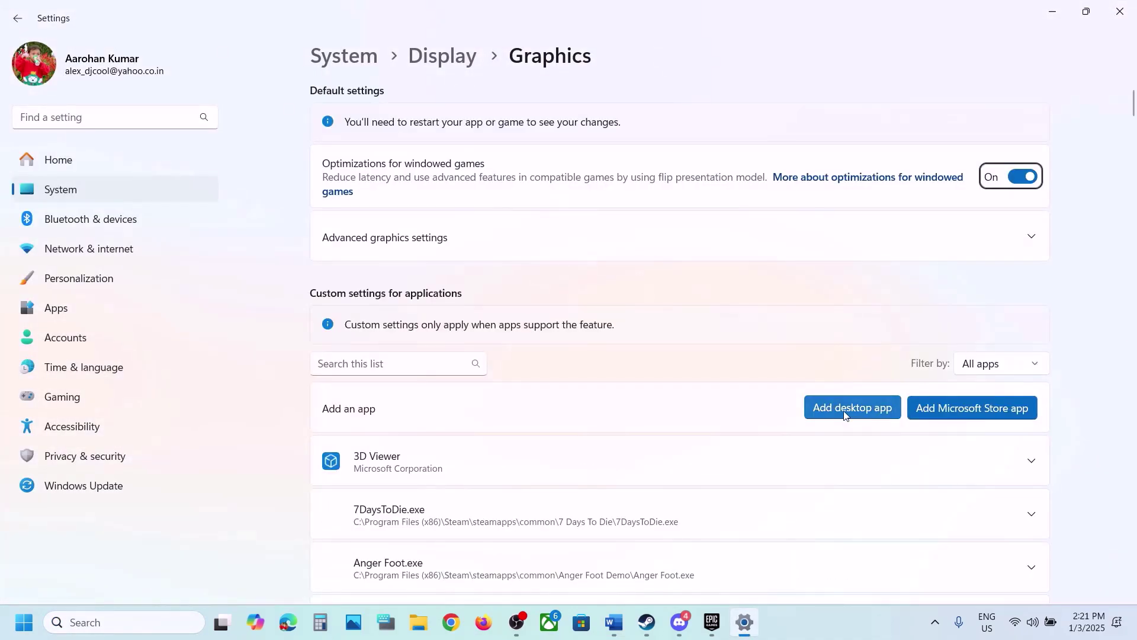
Step: Start adding a desktop app and show the full path of Steam's steamapps\common folder
click(850, 408)
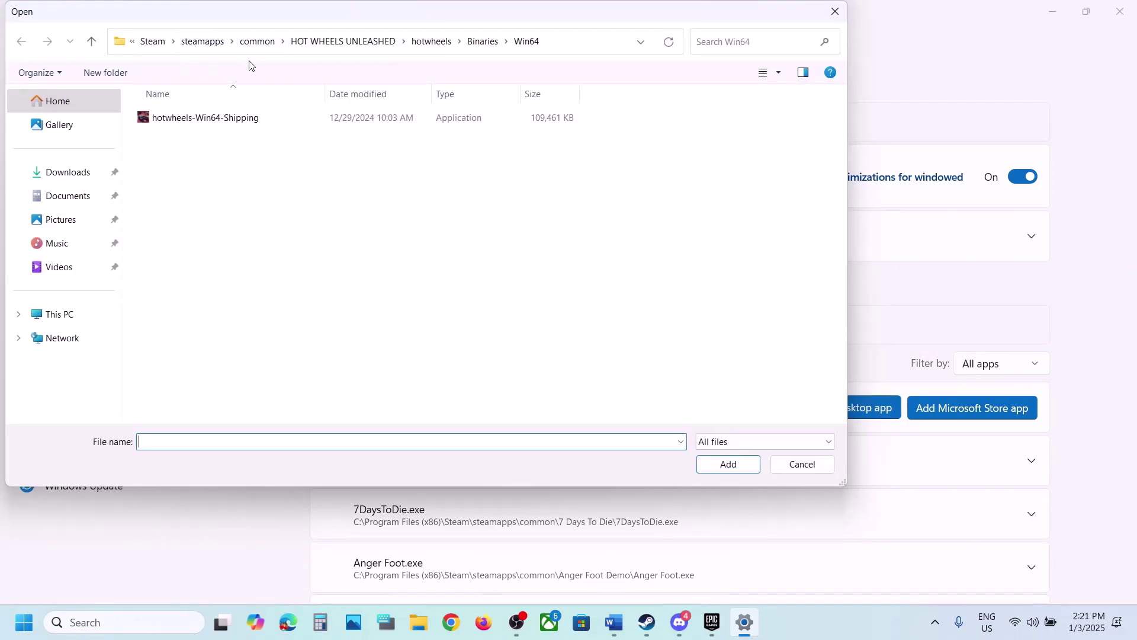
click(250, 43)
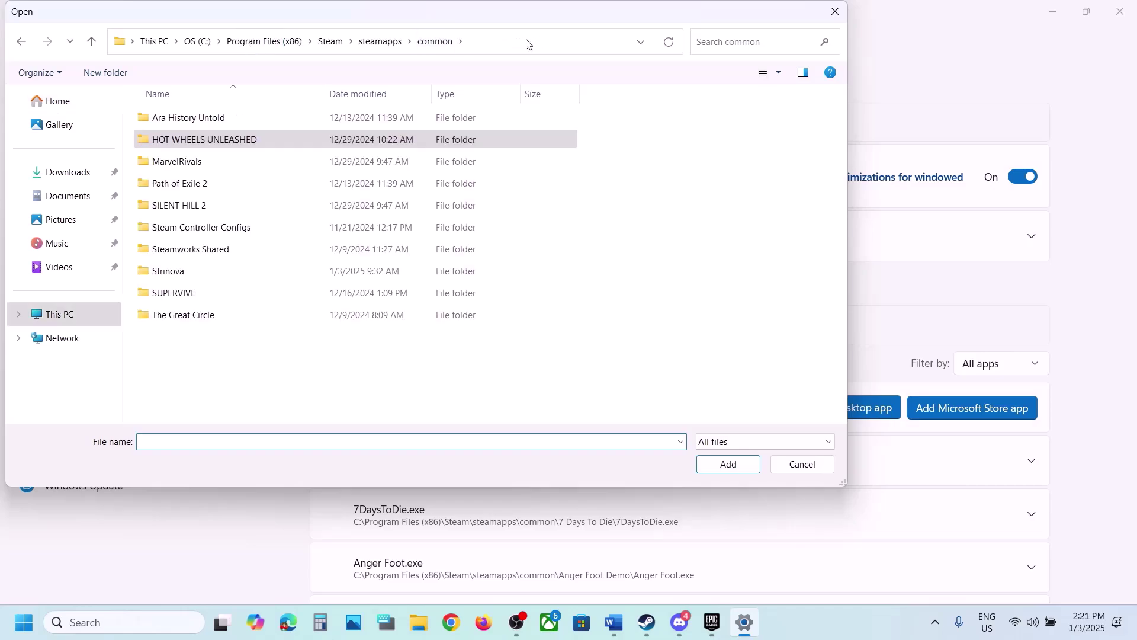
click(513, 46)
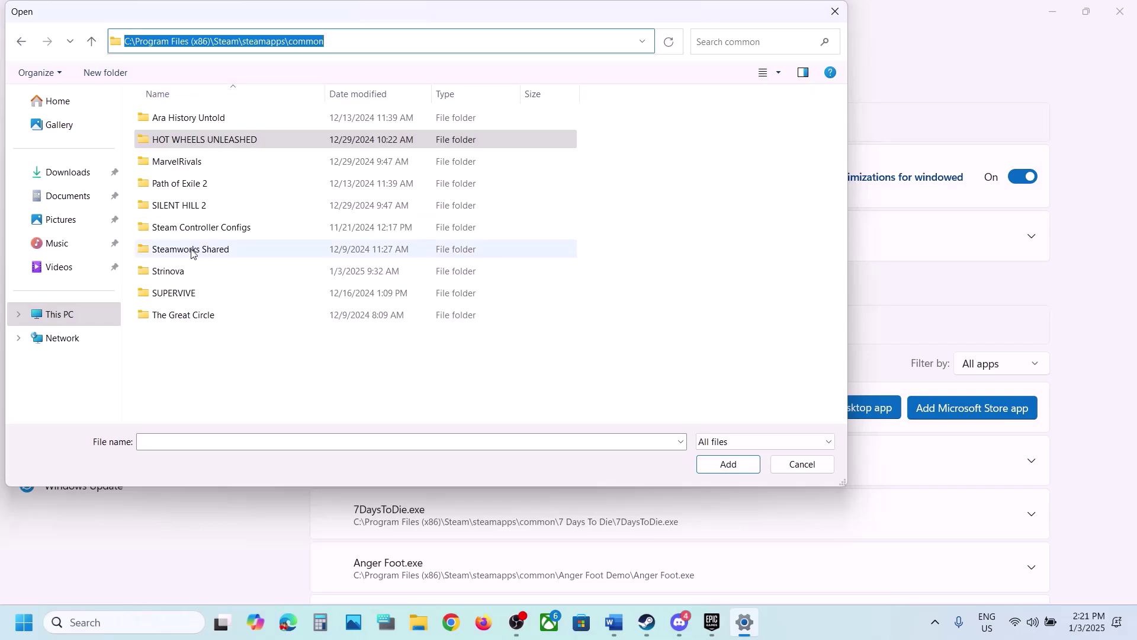
Step: Browse to C:\Program Files\Epic Games\HellLetLooseG0WU4 and add HLLEpicGamesStore to the custom graphics list
click(92, 45)
click(92, 46)
click(91, 47)
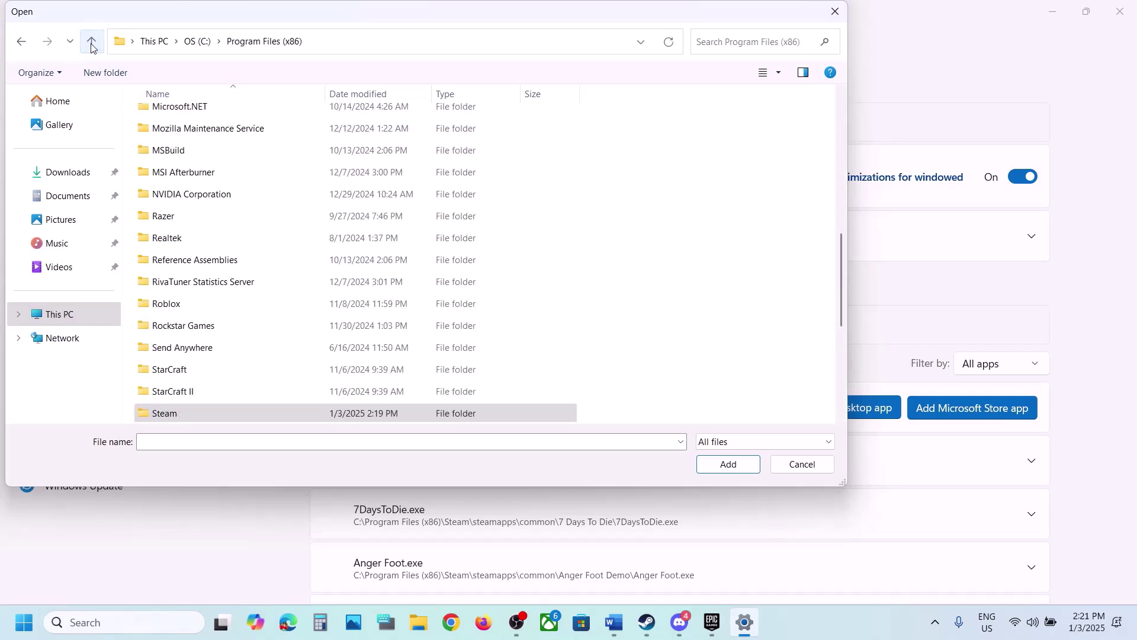
click(92, 47)
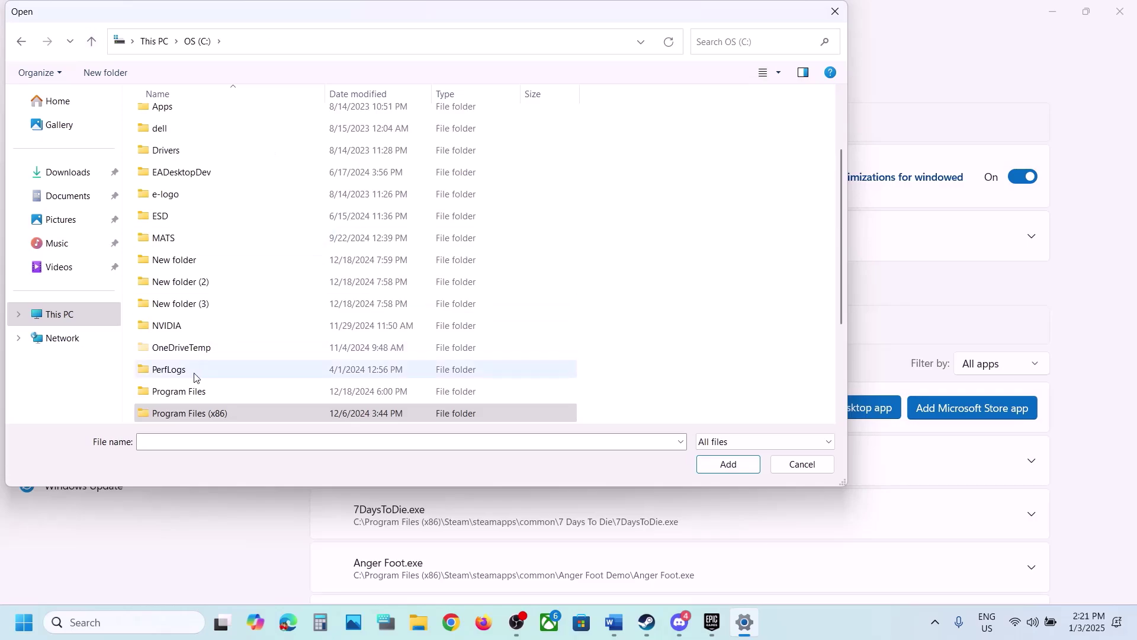
double_click(185, 391)
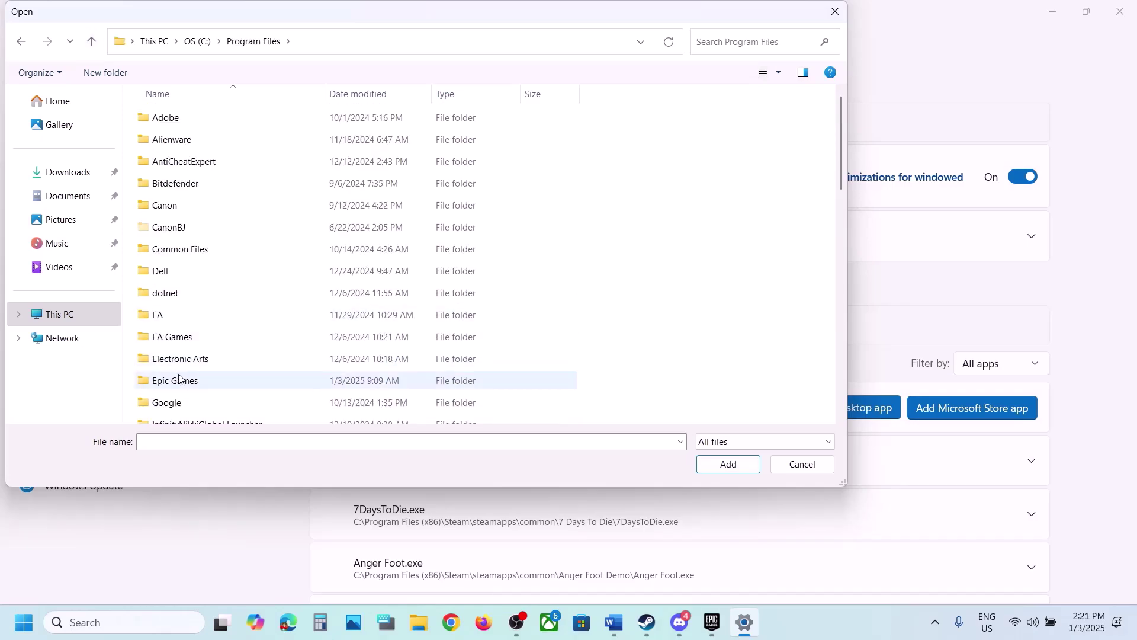
double_click(181, 380)
double_click(255, 117)
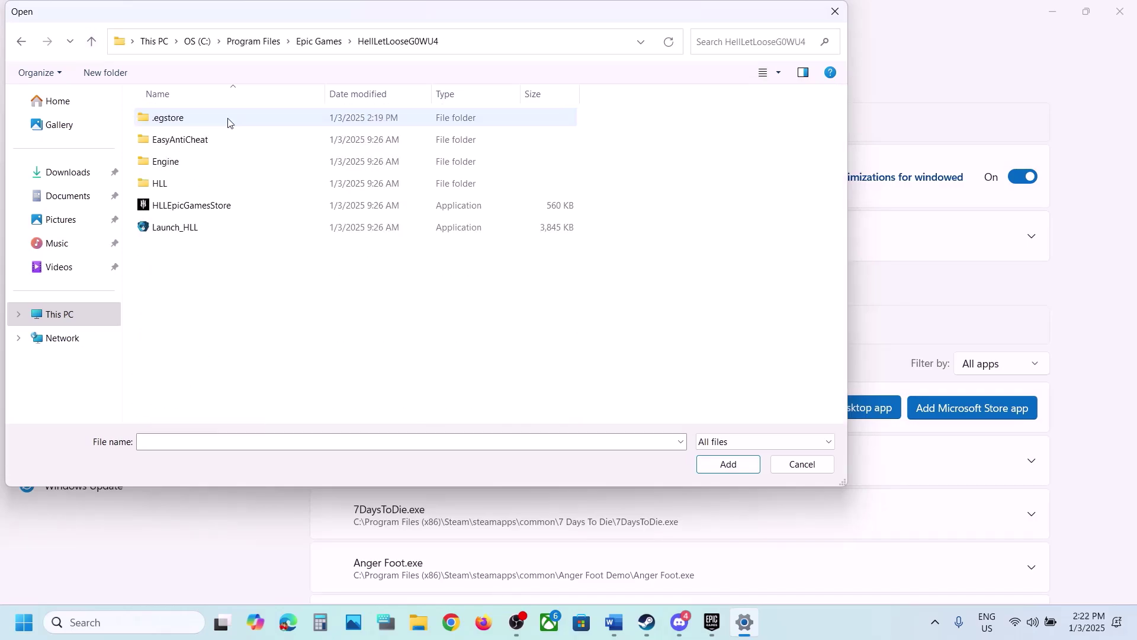
click(187, 207)
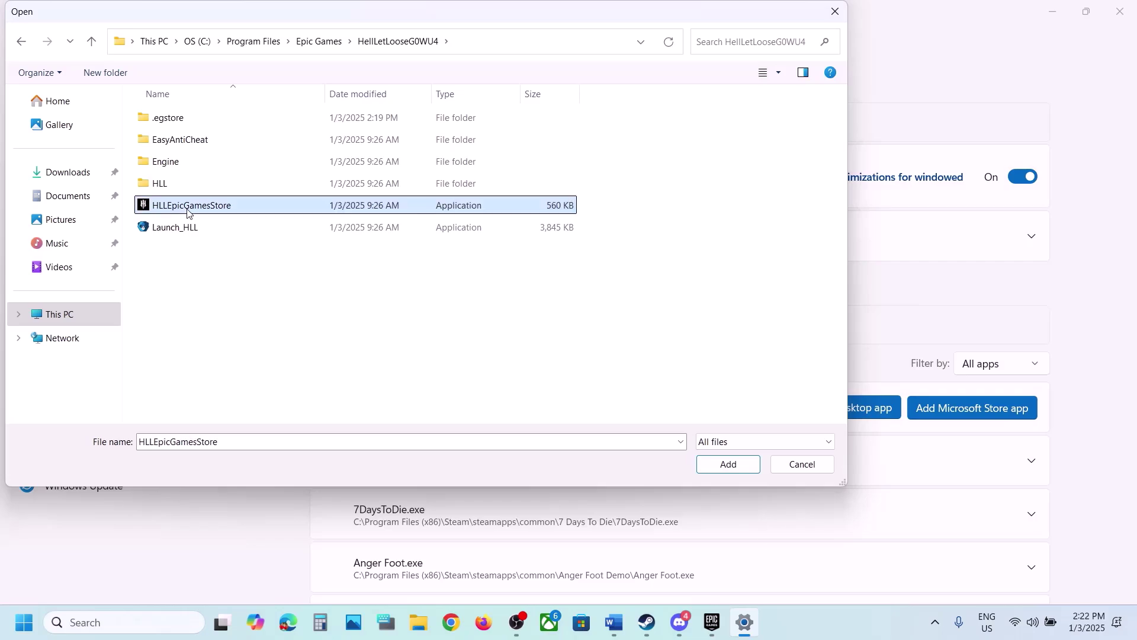
click(738, 463)
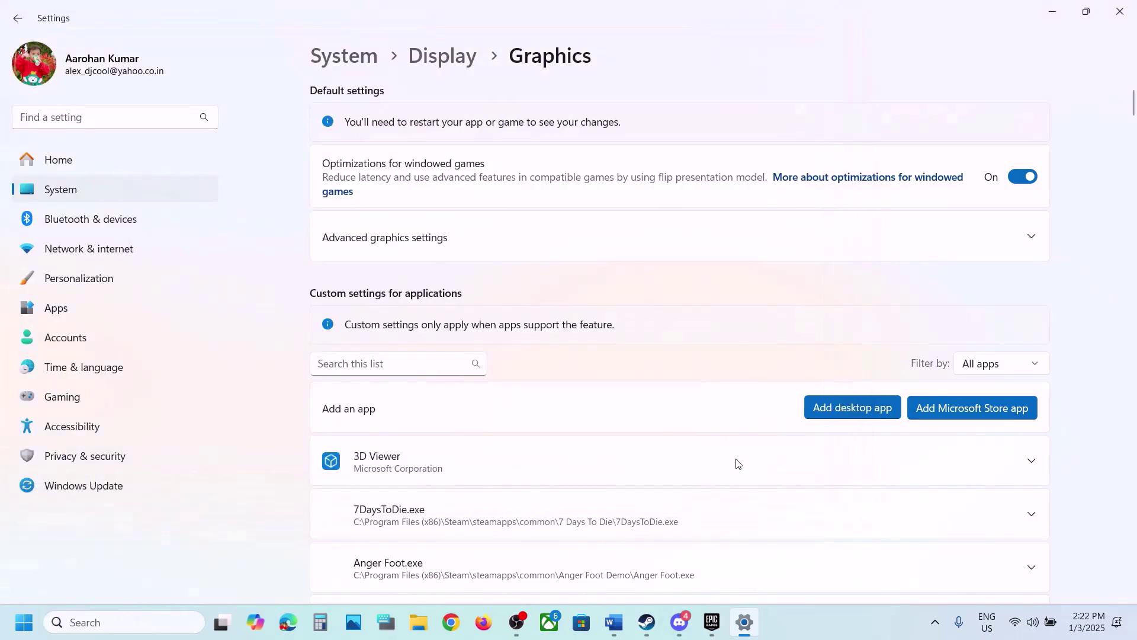
Step: Set the GPU preference of the Hell Let Loose entry for HLLEpicGamesStore.exe to High Performance (NVIDIA GeForce RTX 3050 Laptop GPU)
scroll(518, 483, down, 8)
scroll(518, 487, down, 5)
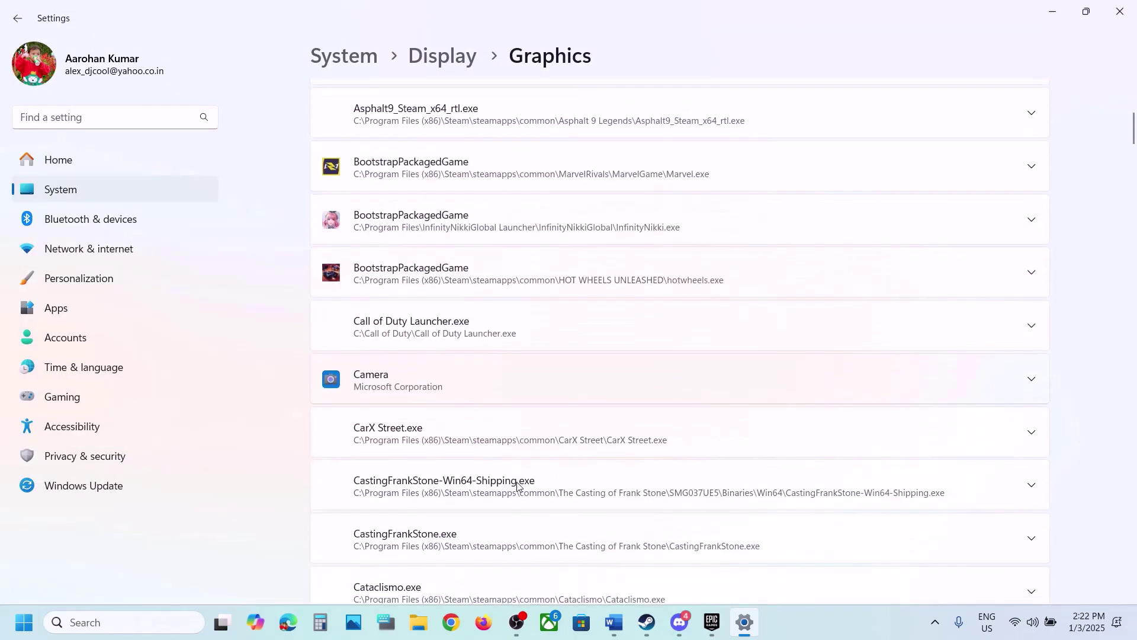
click(837, 634)
scroll(818, 598, down, 15)
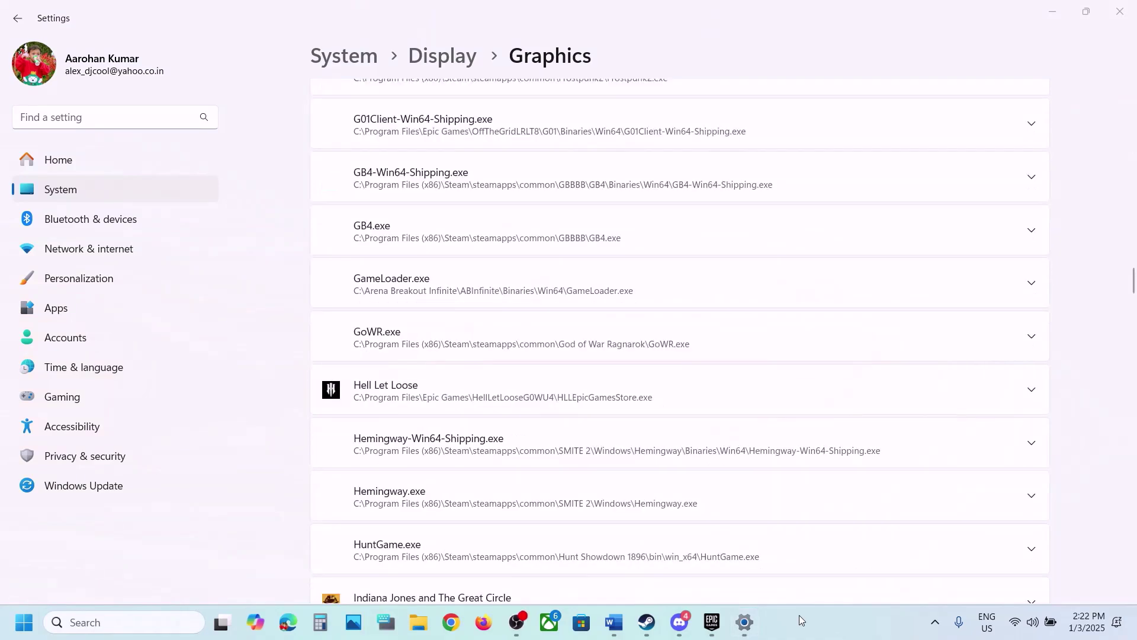
click(685, 393)
scroll(683, 393, up, 1)
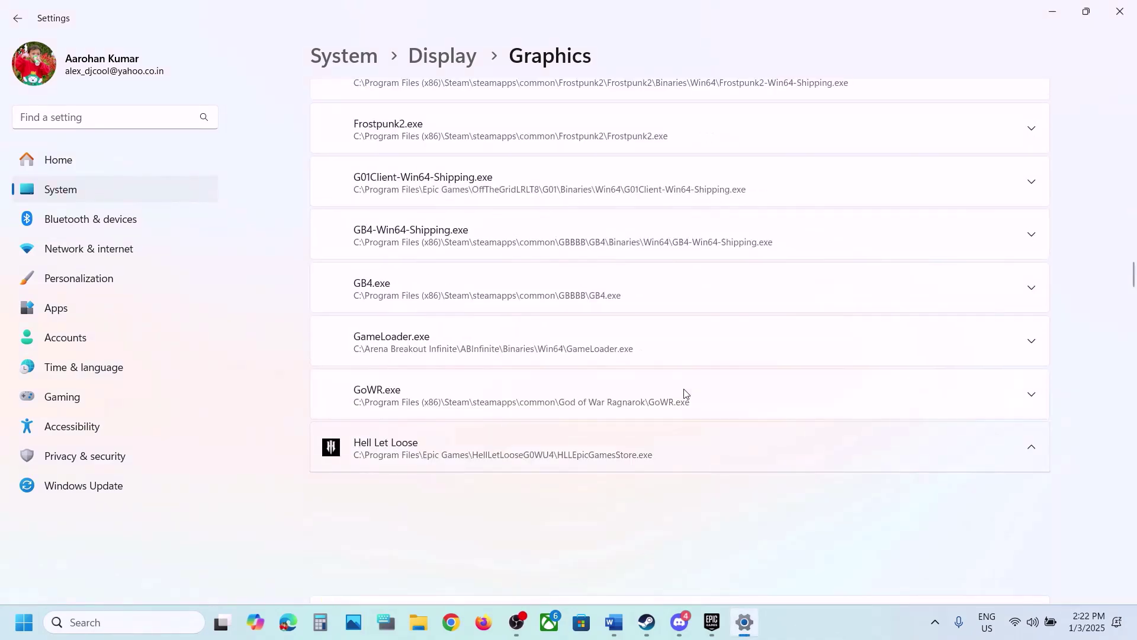
scroll(731, 406, down, 2)
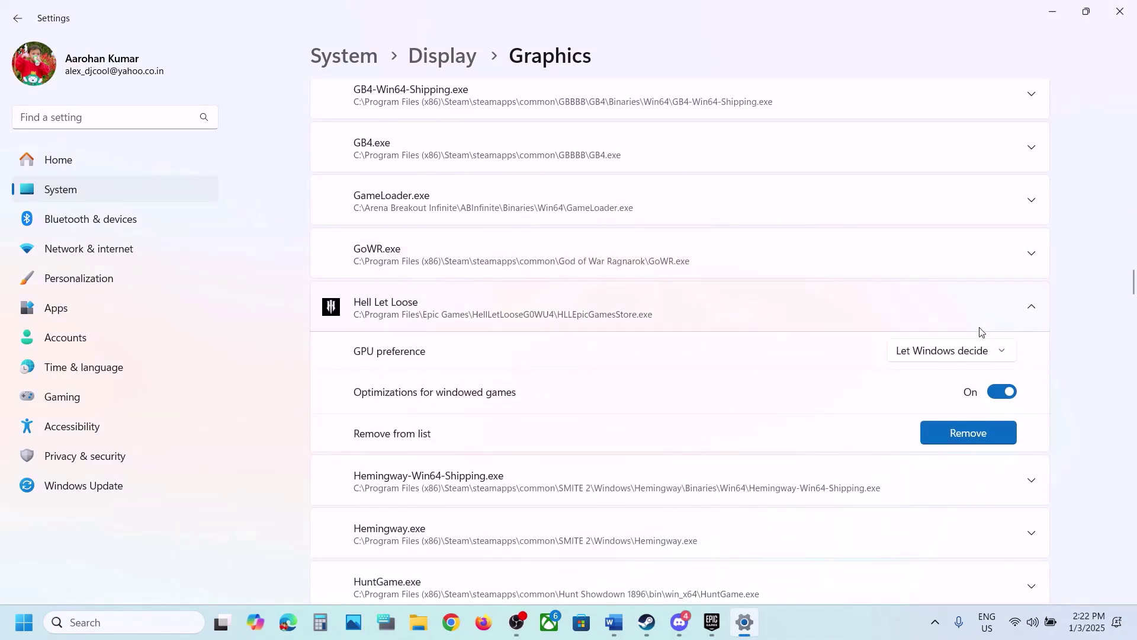
click(953, 351)
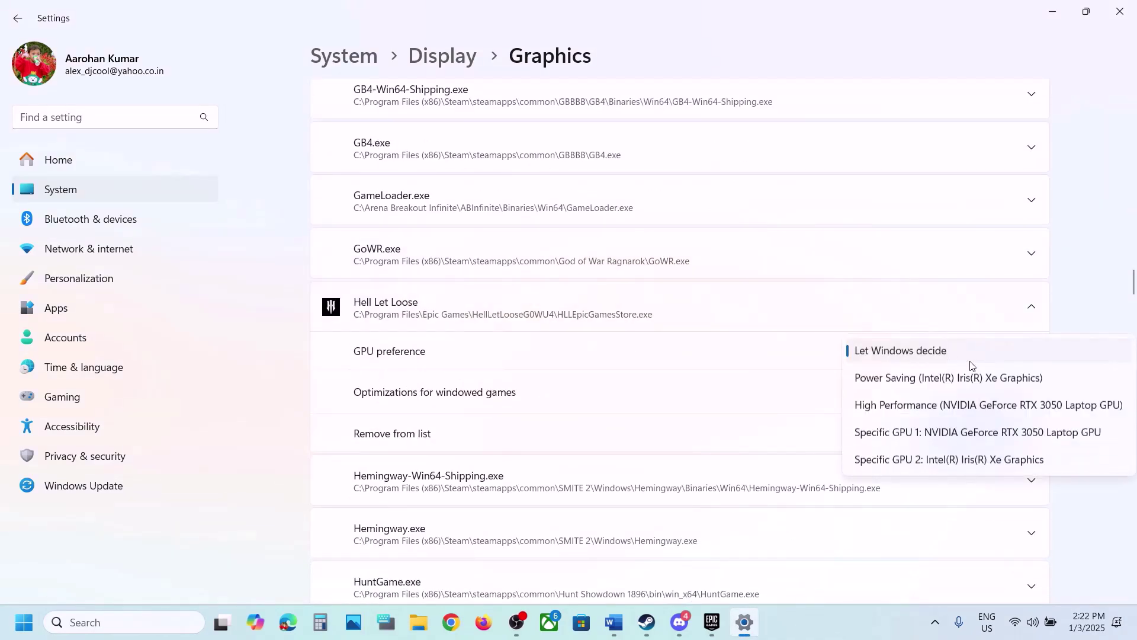
click(918, 413)
Step: Add HLLEpicGamesStore-Win64-Shipping from the game's HLL\Binaries\Win64 folder as another desktop app
scroll(599, 370, up, 15)
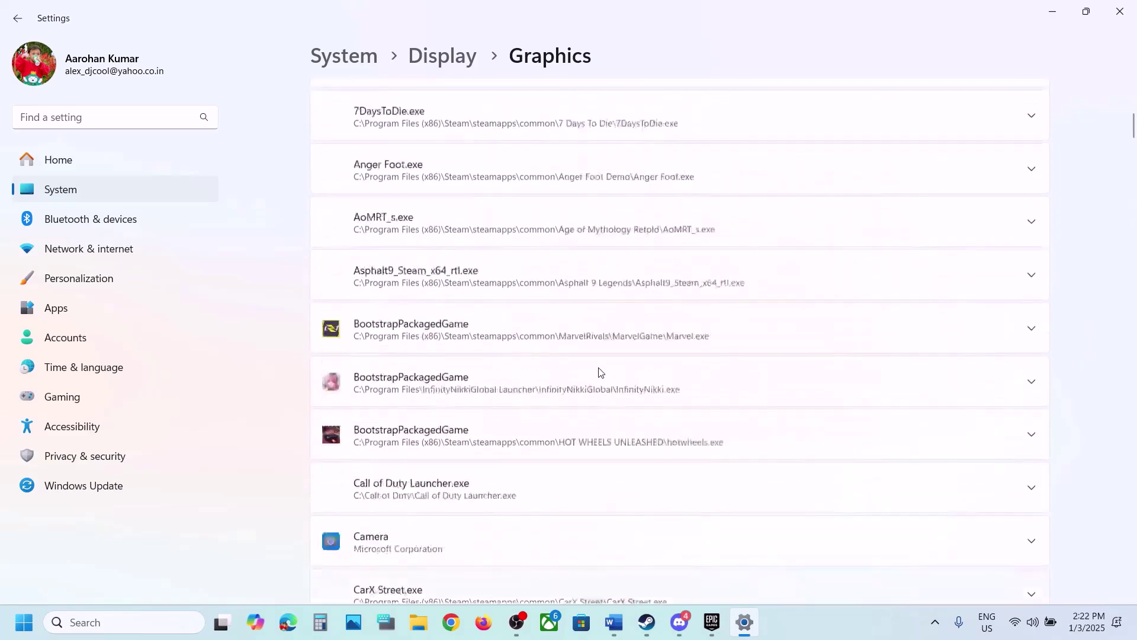
click(878, 414)
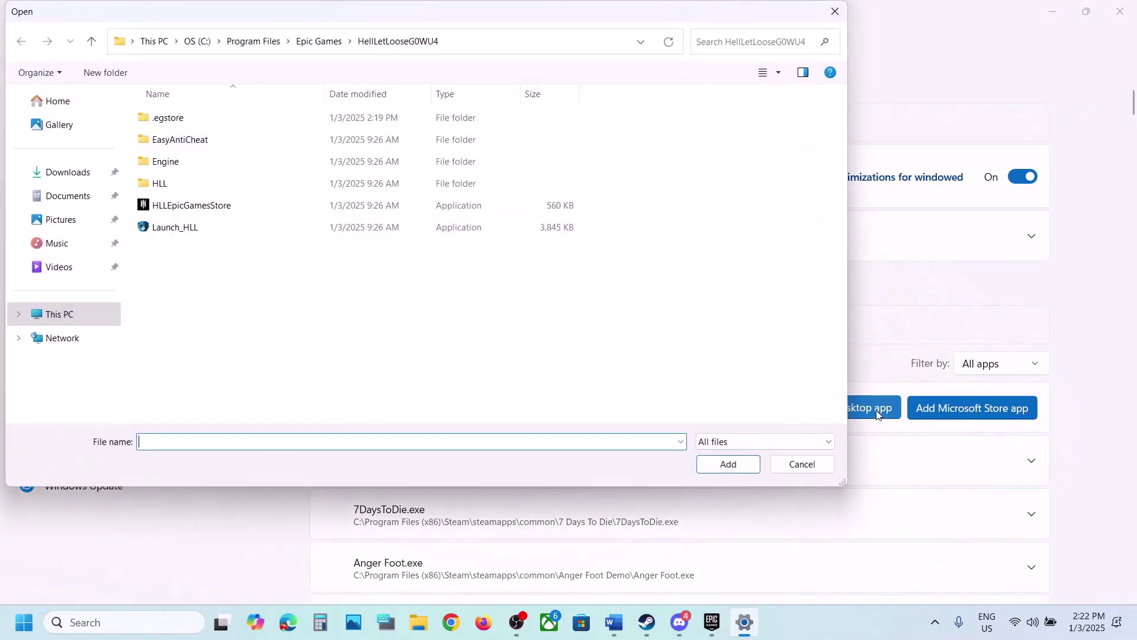
double_click(158, 184)
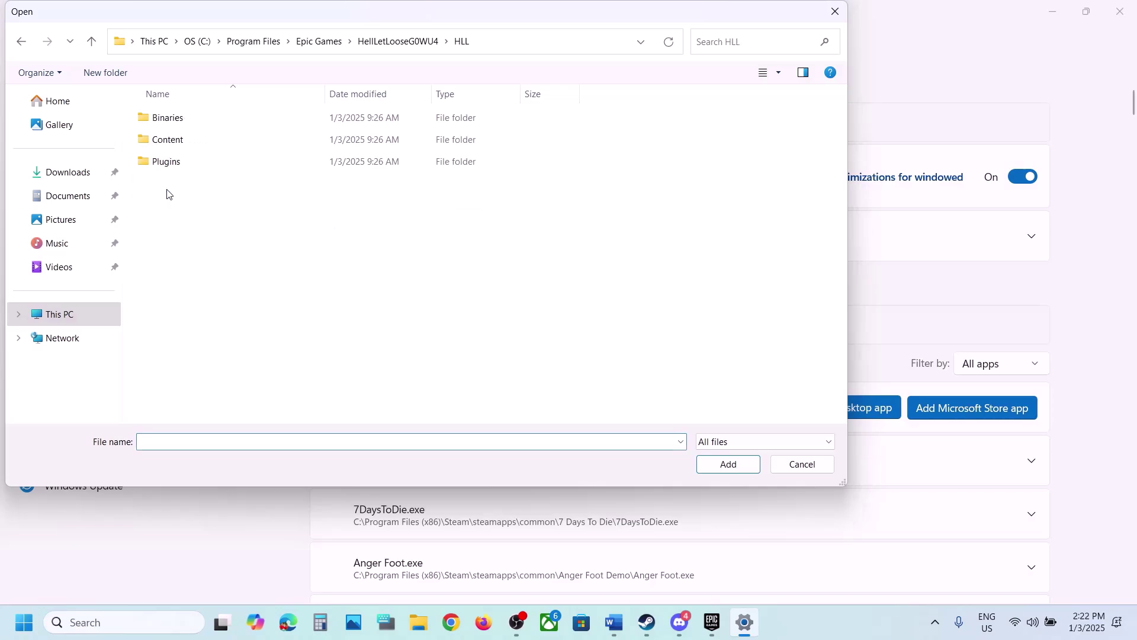
click(206, 122)
double_click(203, 123)
double_click(206, 122)
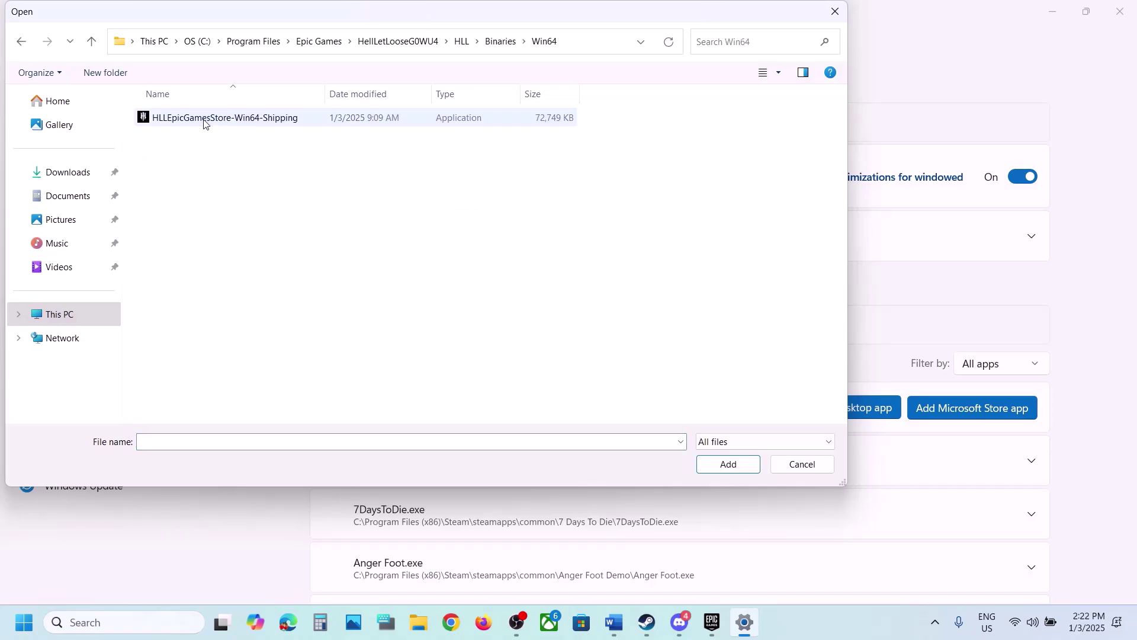
click(285, 119)
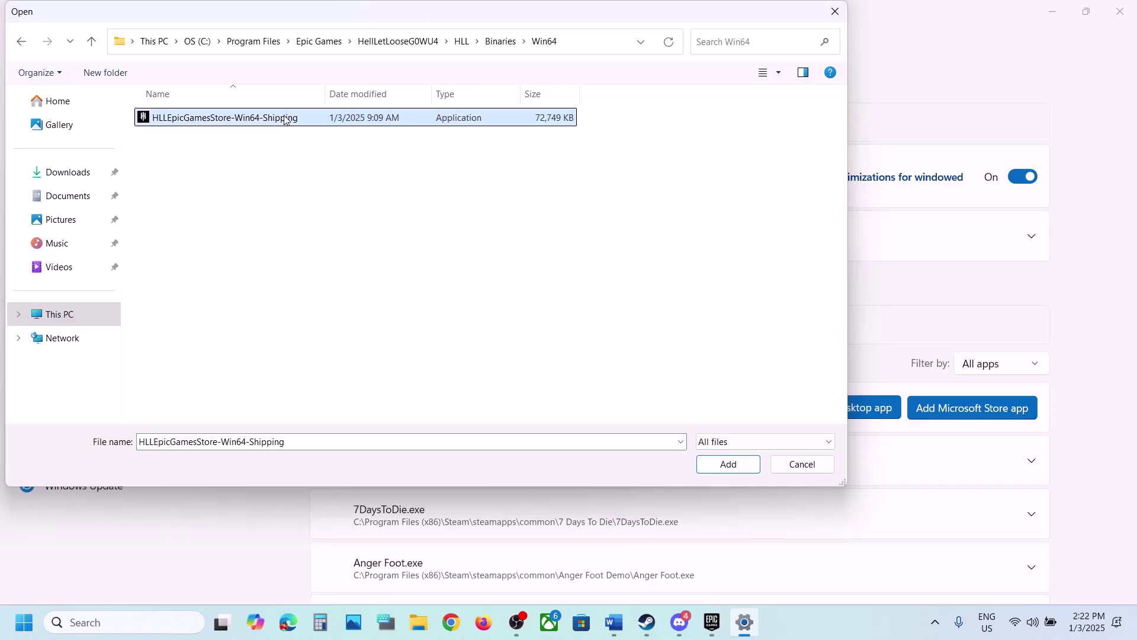
click(728, 464)
Step: Set the Win64-Shipping Hell Let Loose entry's GPU preference to High Performance (NVIDIA GeForce RTX 3050 Laptop GPU) and close Settings
scroll(431, 462, down, 8)
scroll(432, 461, down, 20)
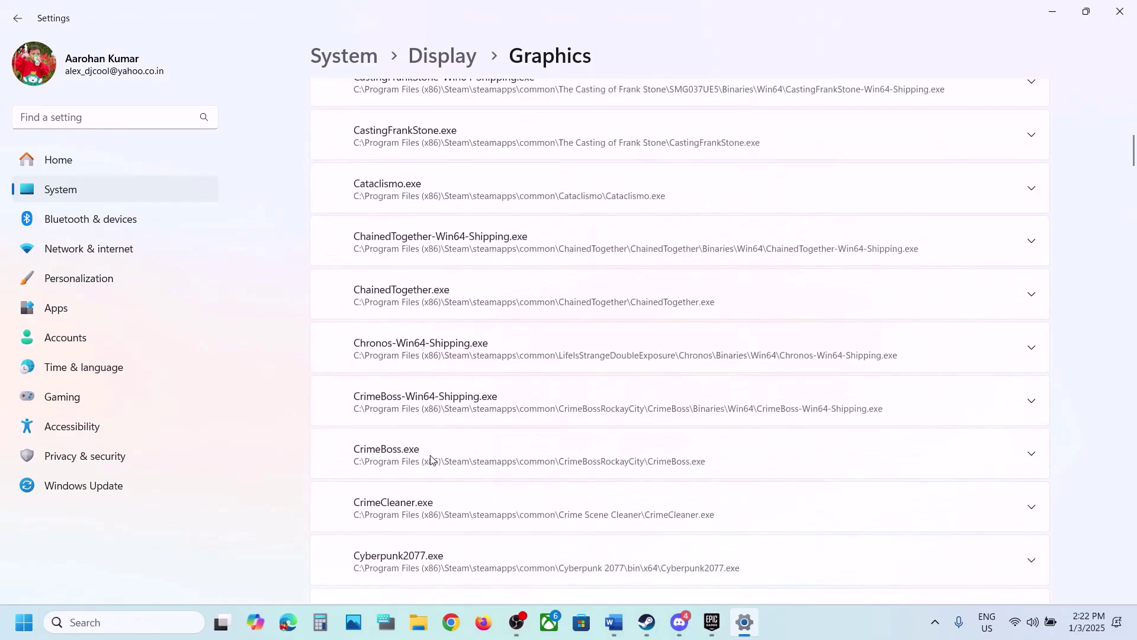
scroll(432, 459, down, 12)
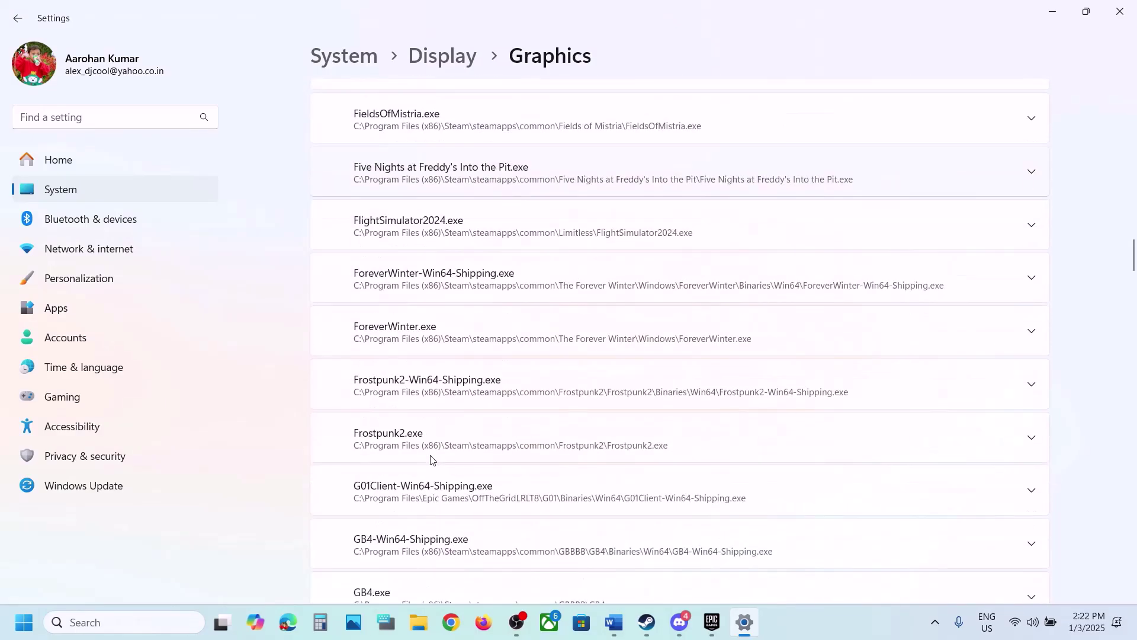
click(514, 313)
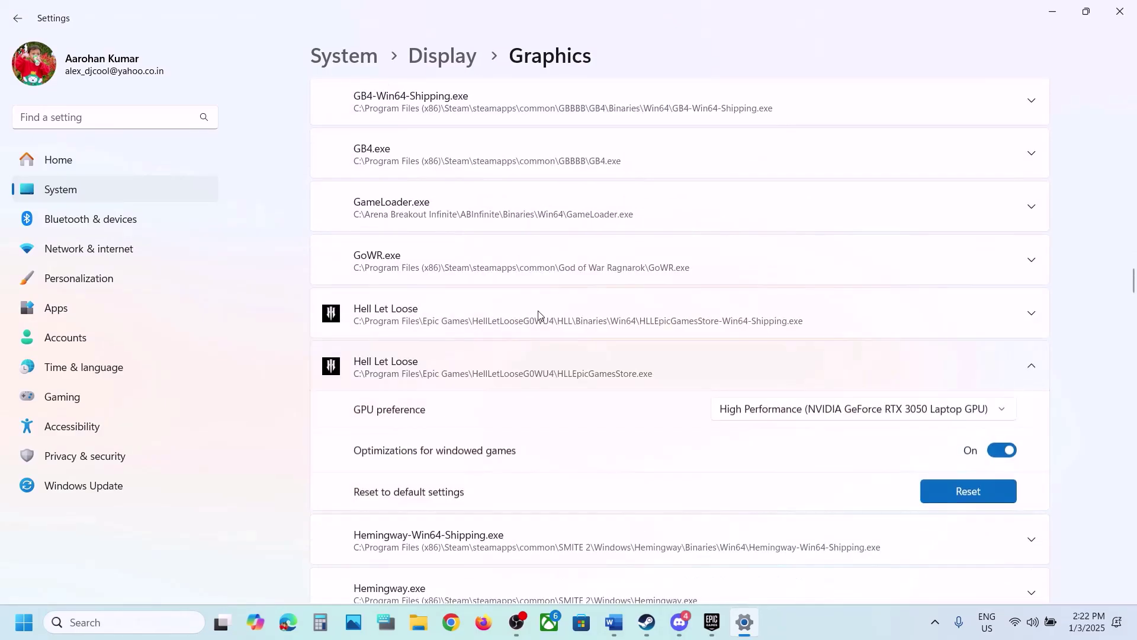
click(509, 321)
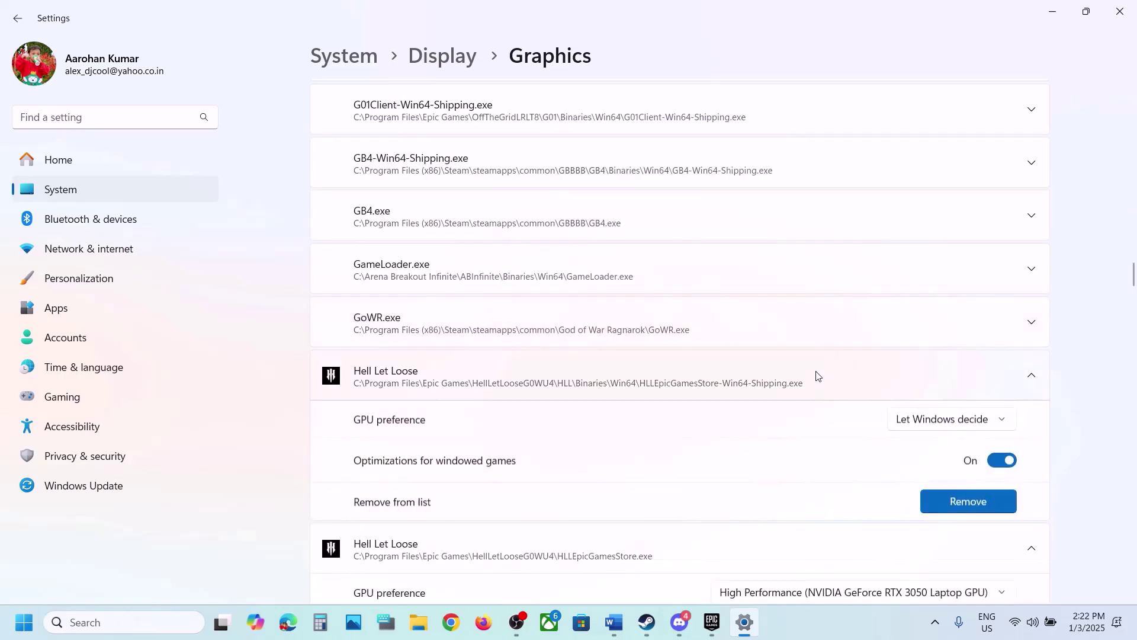
click(944, 424)
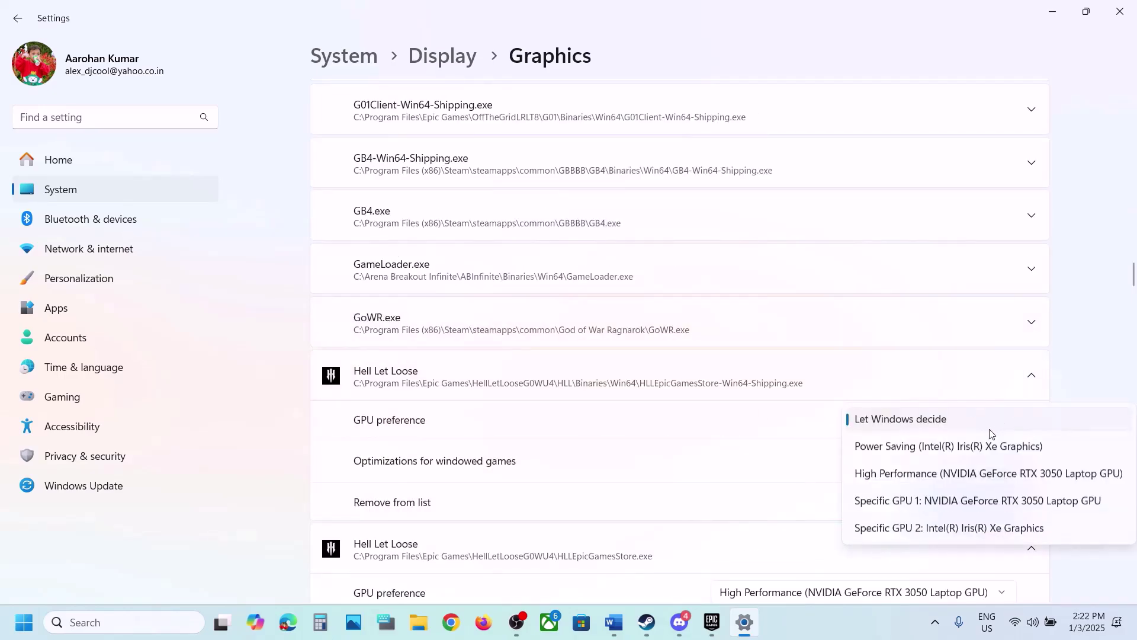
click(916, 474)
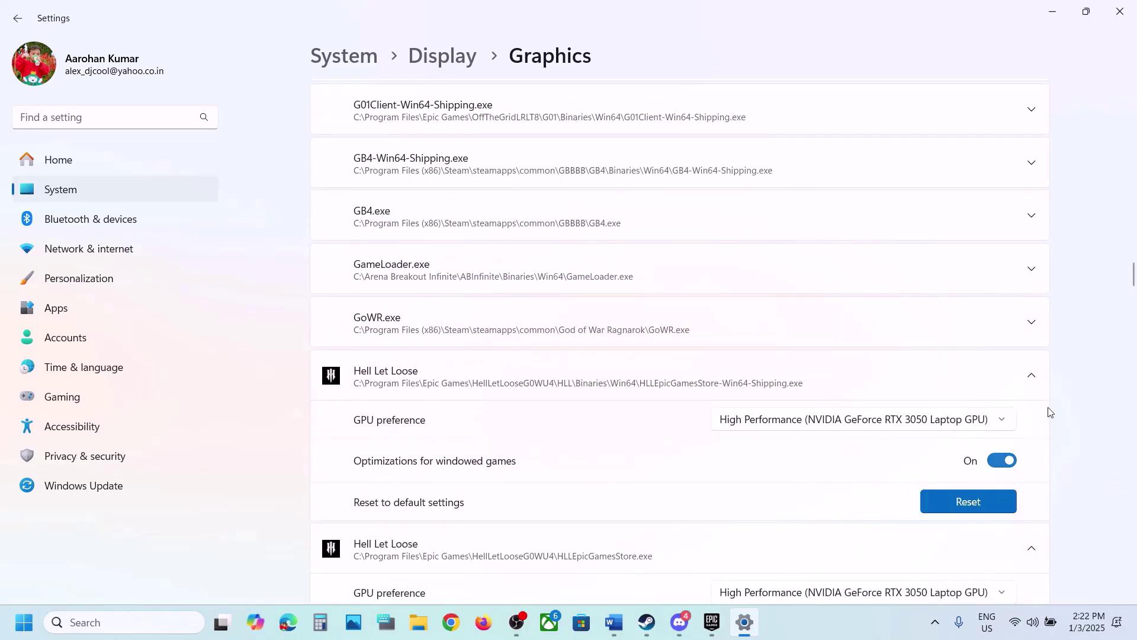
click(1118, 12)
Step: Highlight the Step 4 text "Set date, time zone to automatic" in the Word document
scroll(452, 419, down, 3)
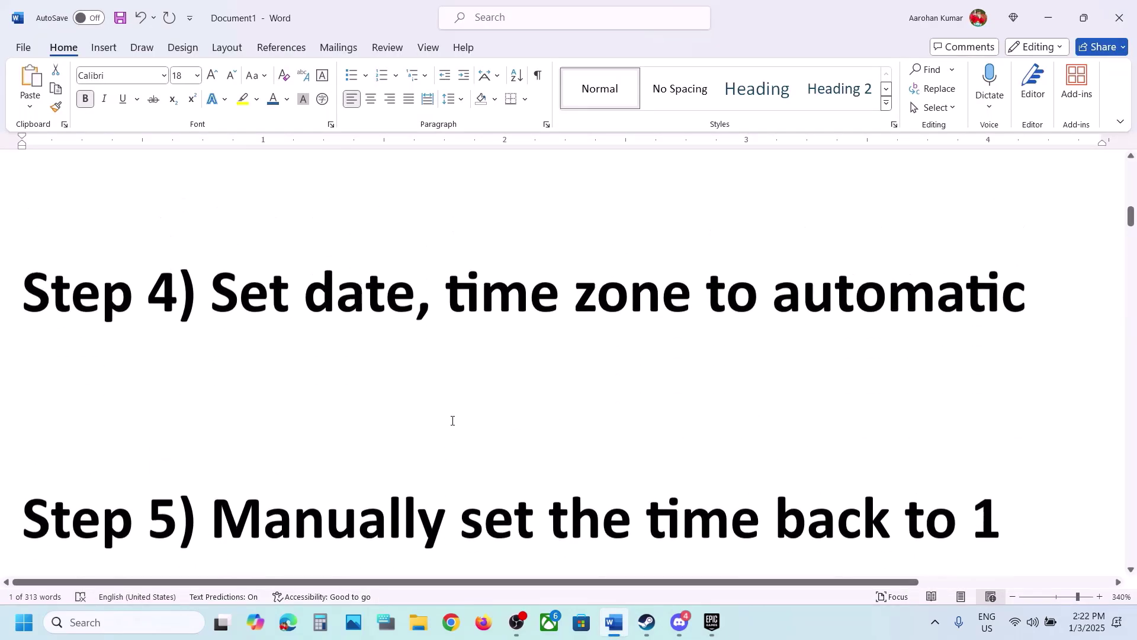
scroll(262, 406, up, 1)
drag(235, 388, 894, 393)
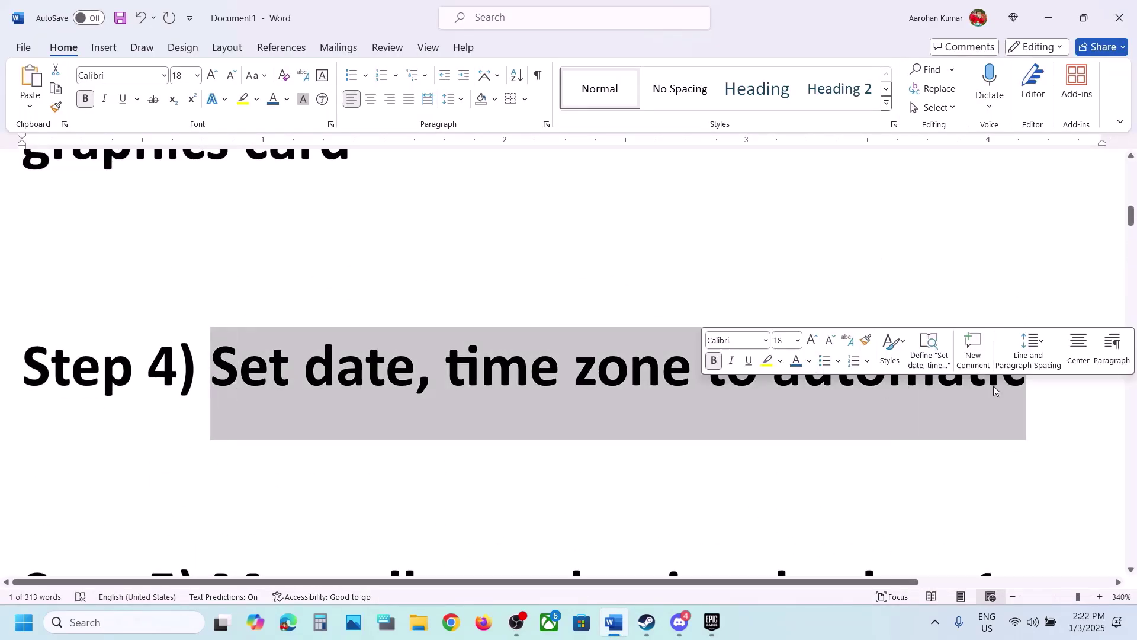
Step: Open the Date & time page under Time & language in Windows Settings
key(super+i)
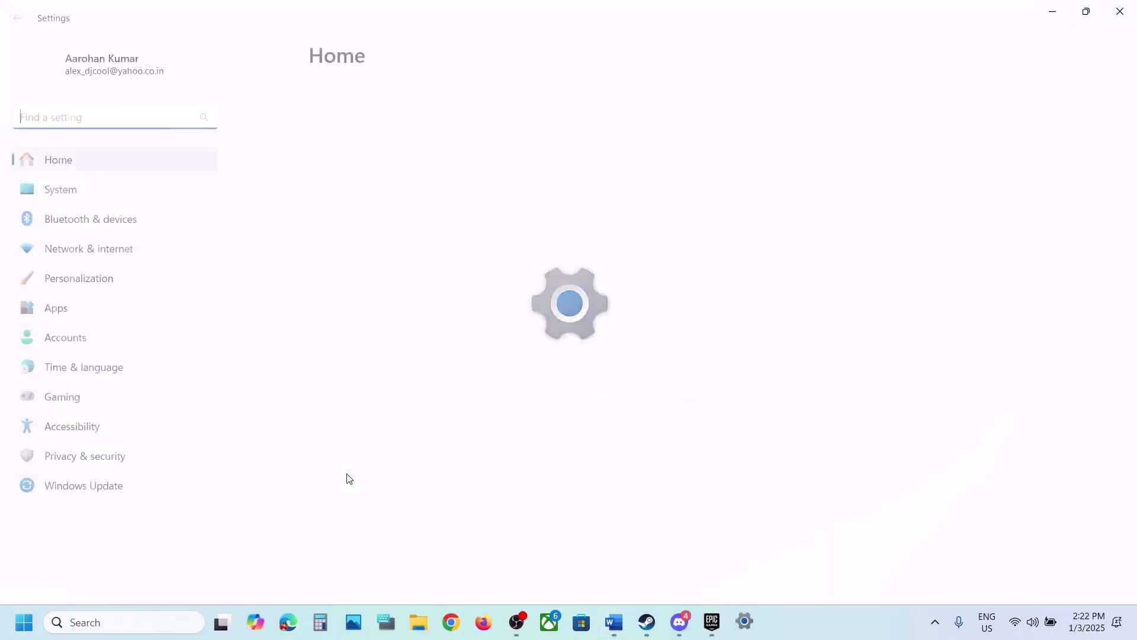
click(81, 368)
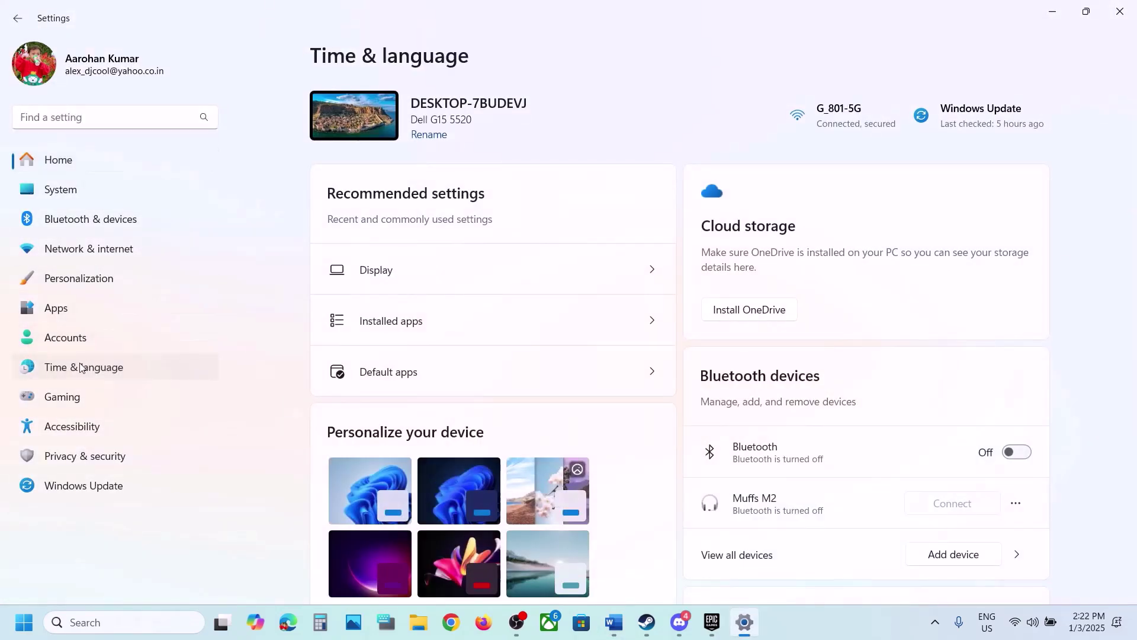
click(464, 193)
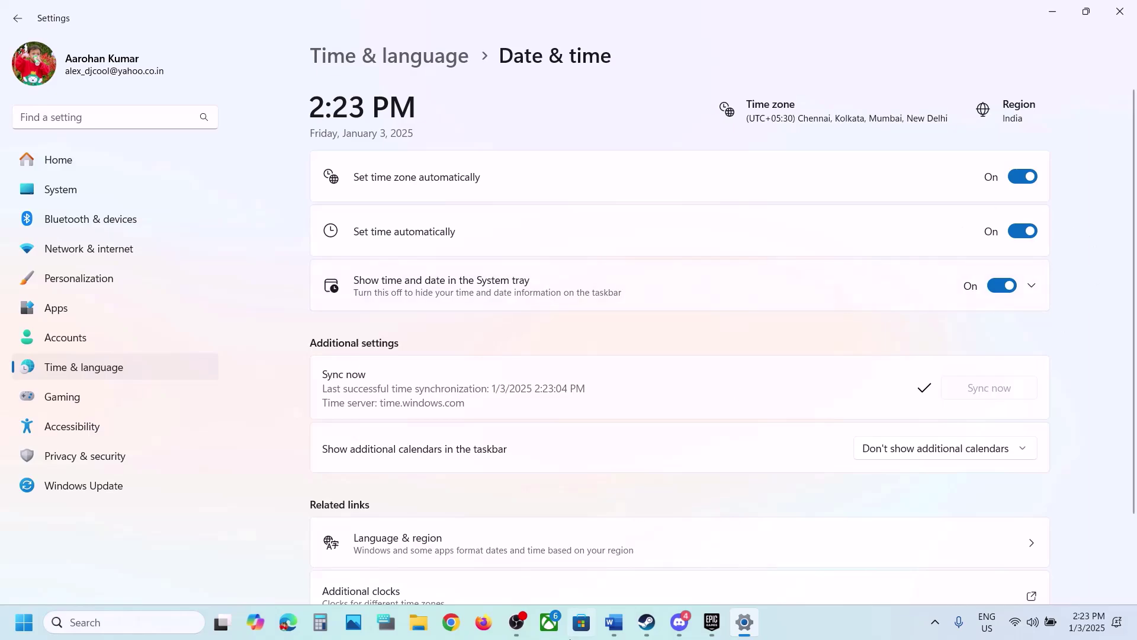
Step: Switch back to the Word document and highlight the Step 5 instruction about manually setting the time back 1 day
click(607, 637)
scroll(478, 355, down, 5)
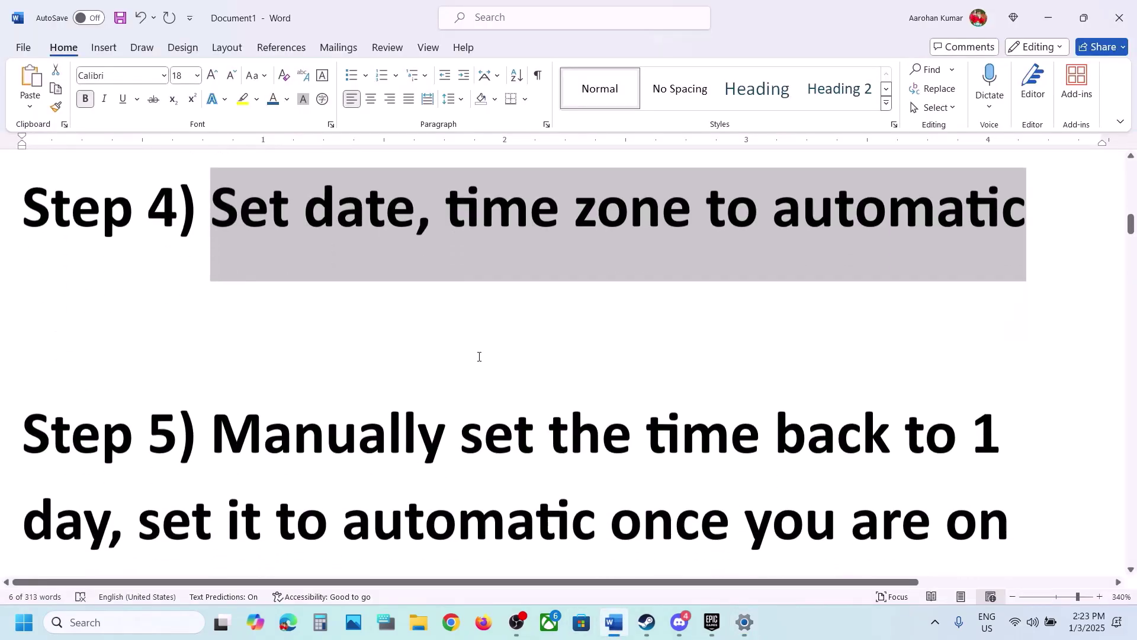
drag(238, 321, 122, 417)
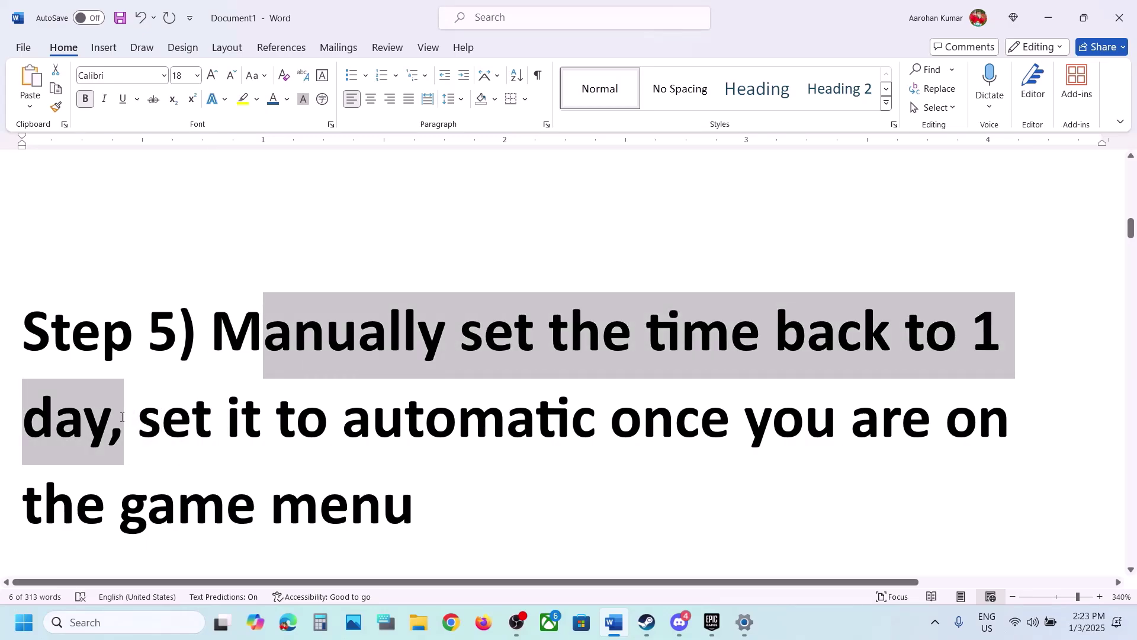
Step: Turn off automatic time setting in Windows Settings and manually set the date back one day to January 2, 2025
click(1048, 17)
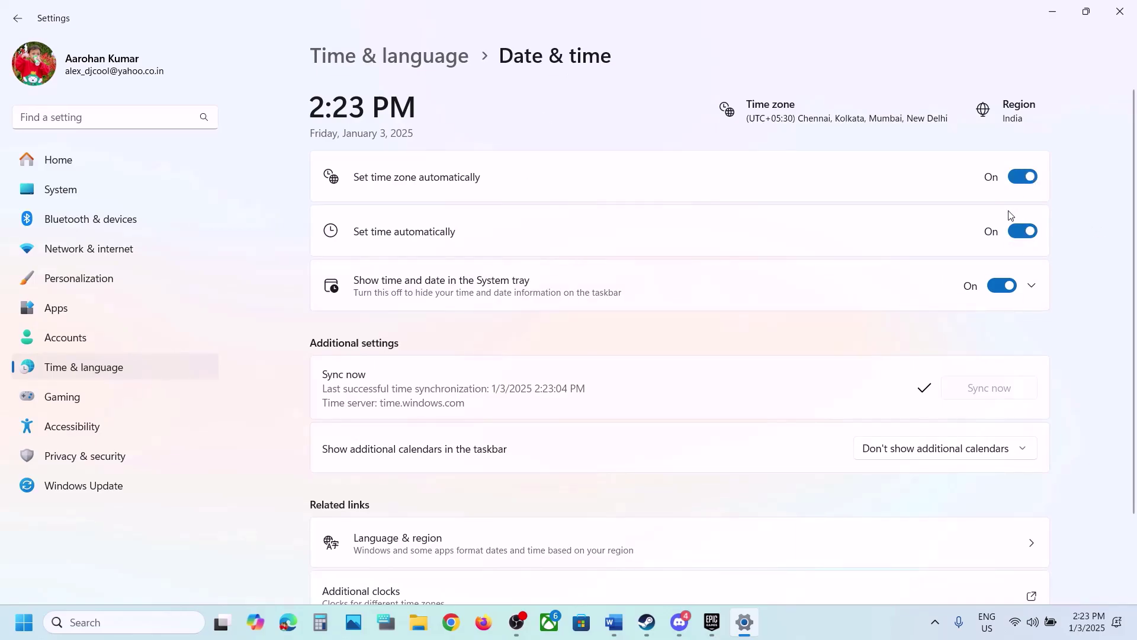
click(1020, 233)
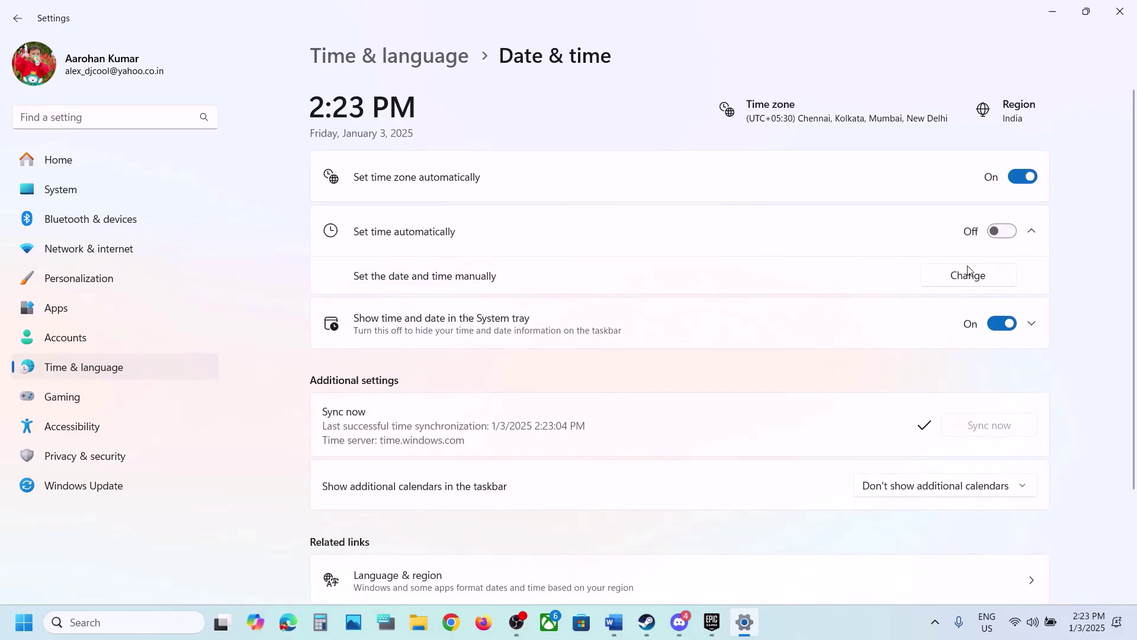
click(972, 280)
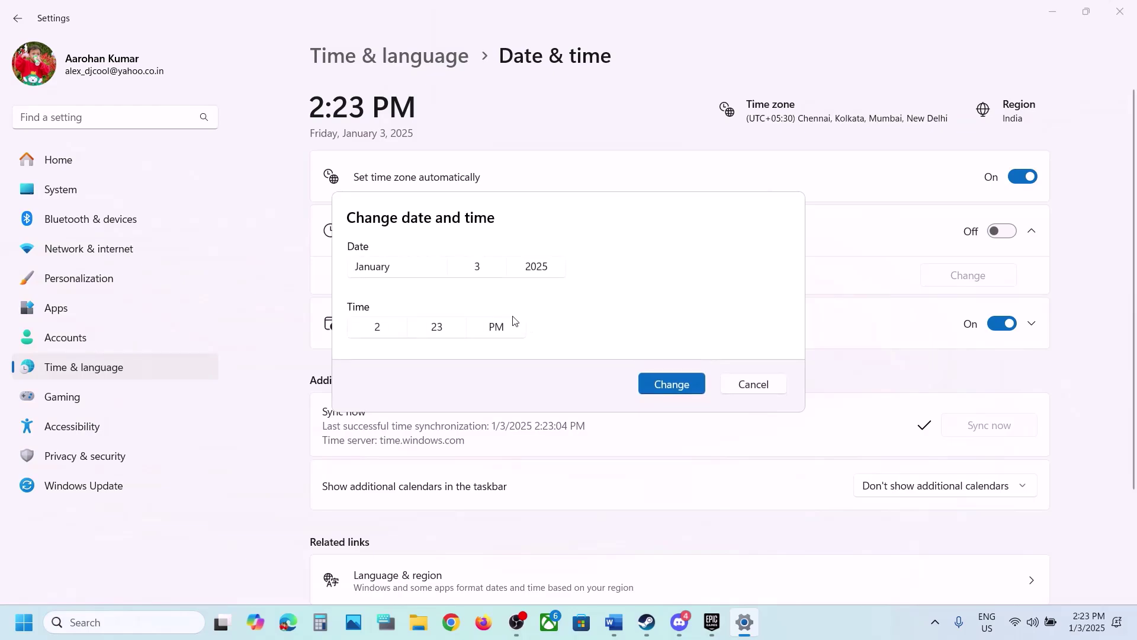
click(479, 274)
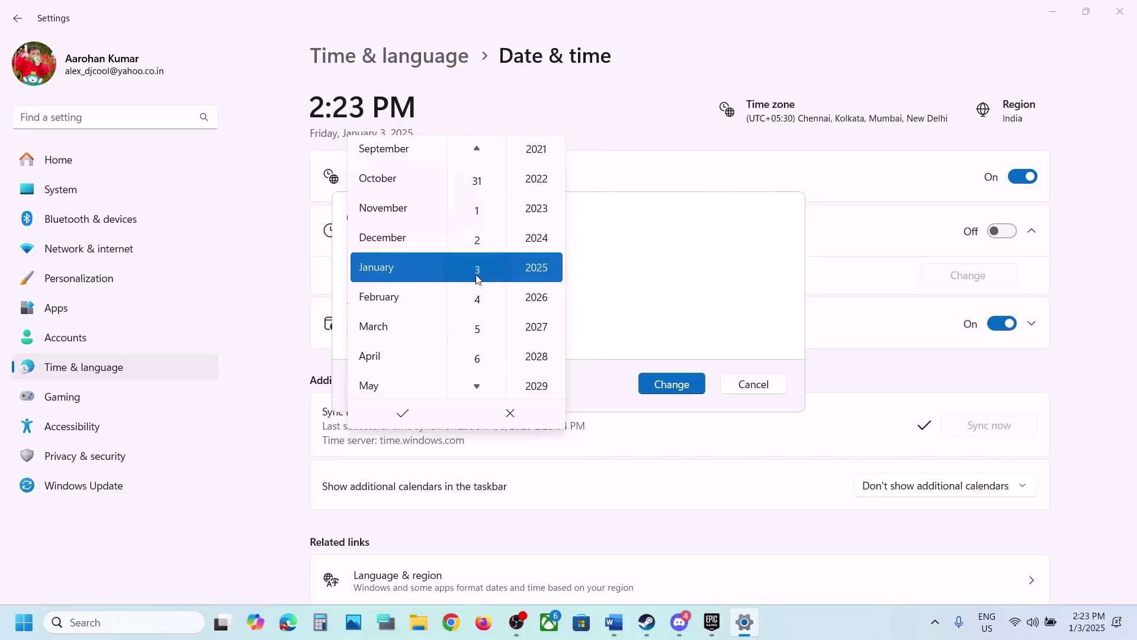
scroll(479, 279, up, 1)
click(405, 415)
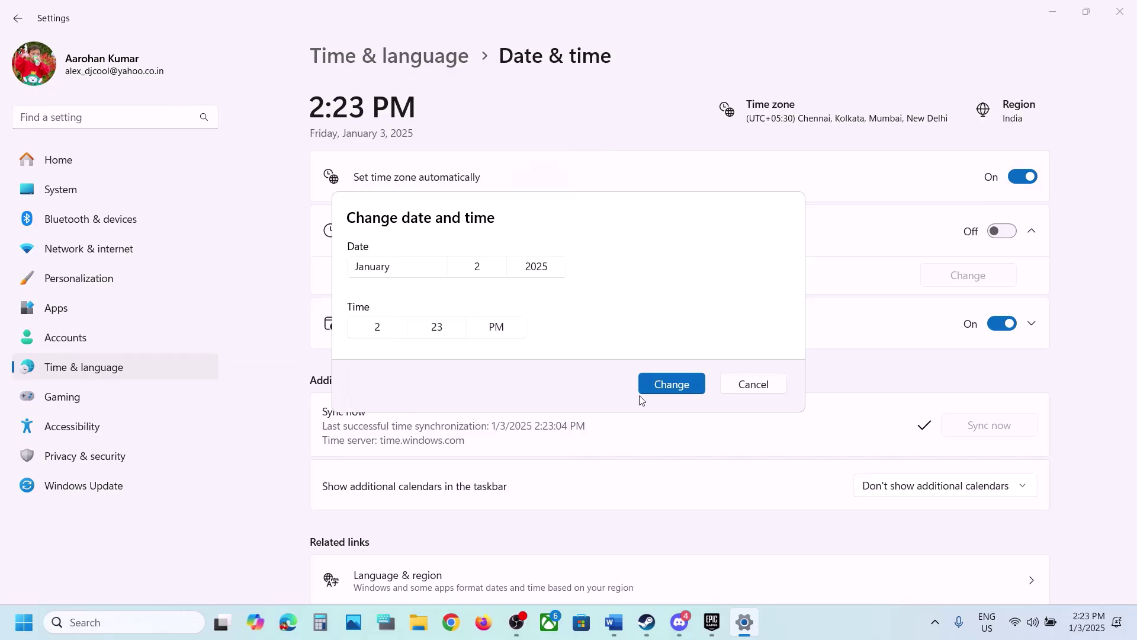
click(669, 386)
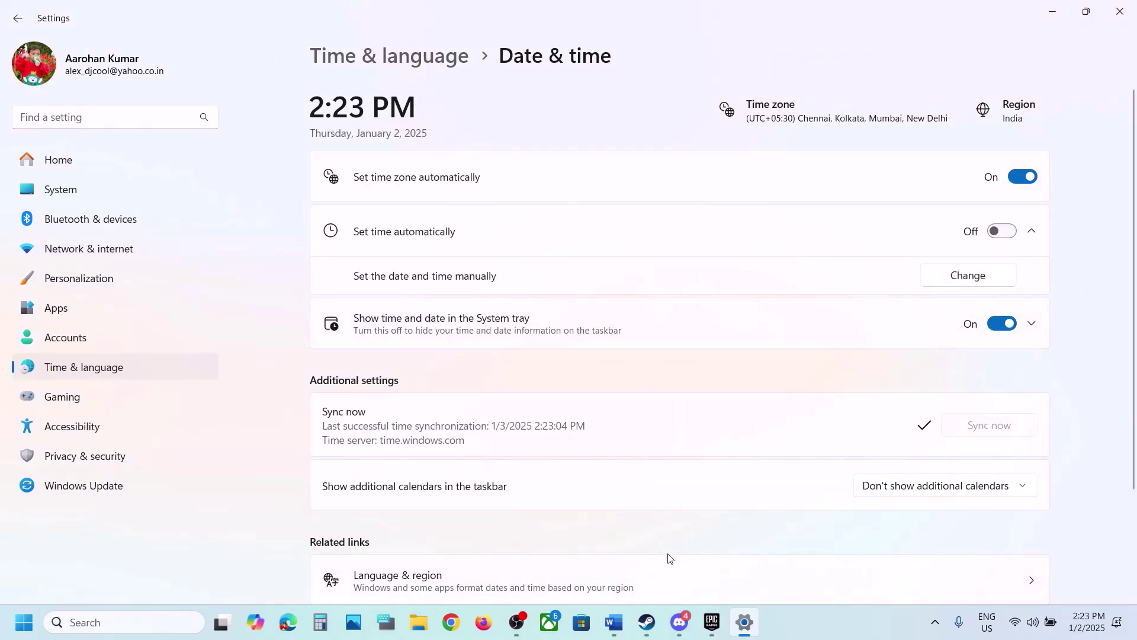
Step: Check Hell Let Loose in the Epic Games library, and highlight "game menu" in the Step 5 text of the Word document
click(711, 622)
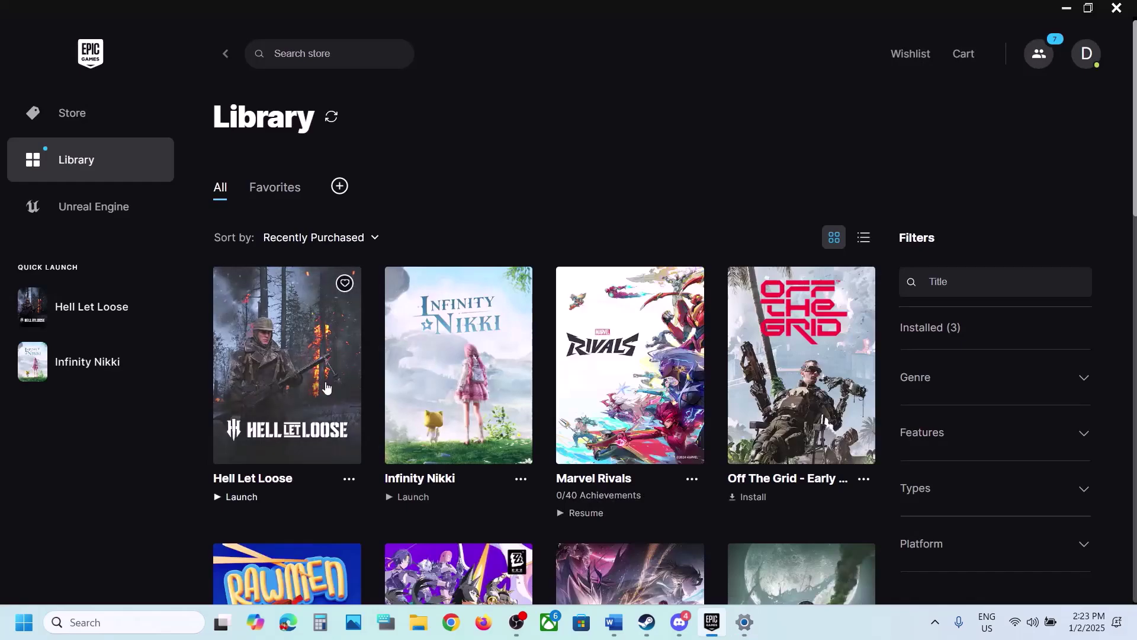
click(744, 622)
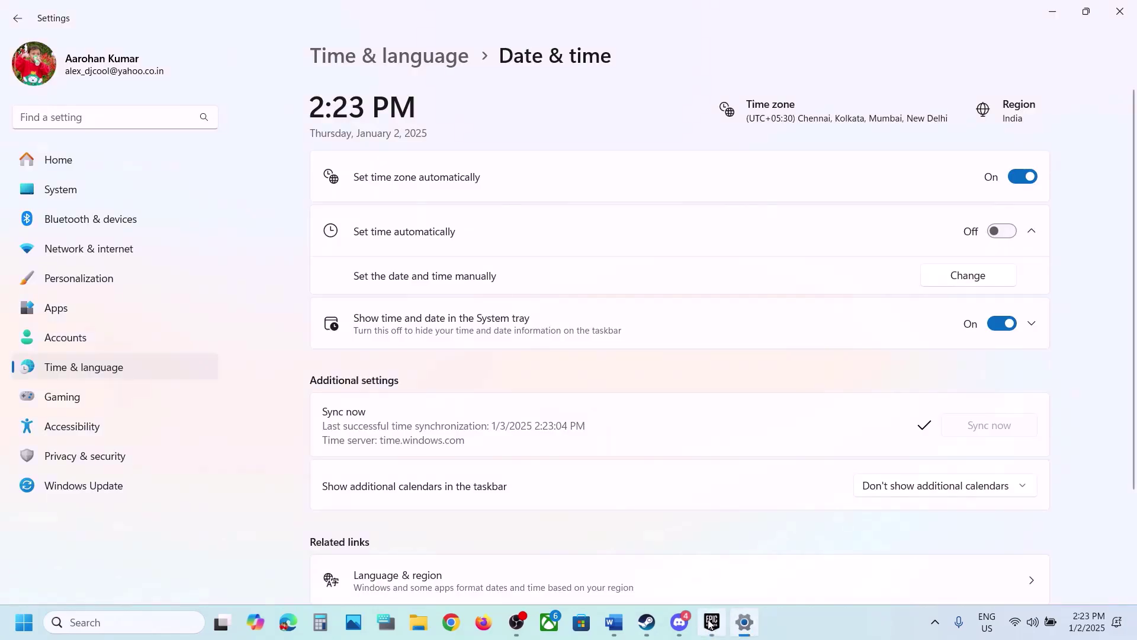
click(614, 622)
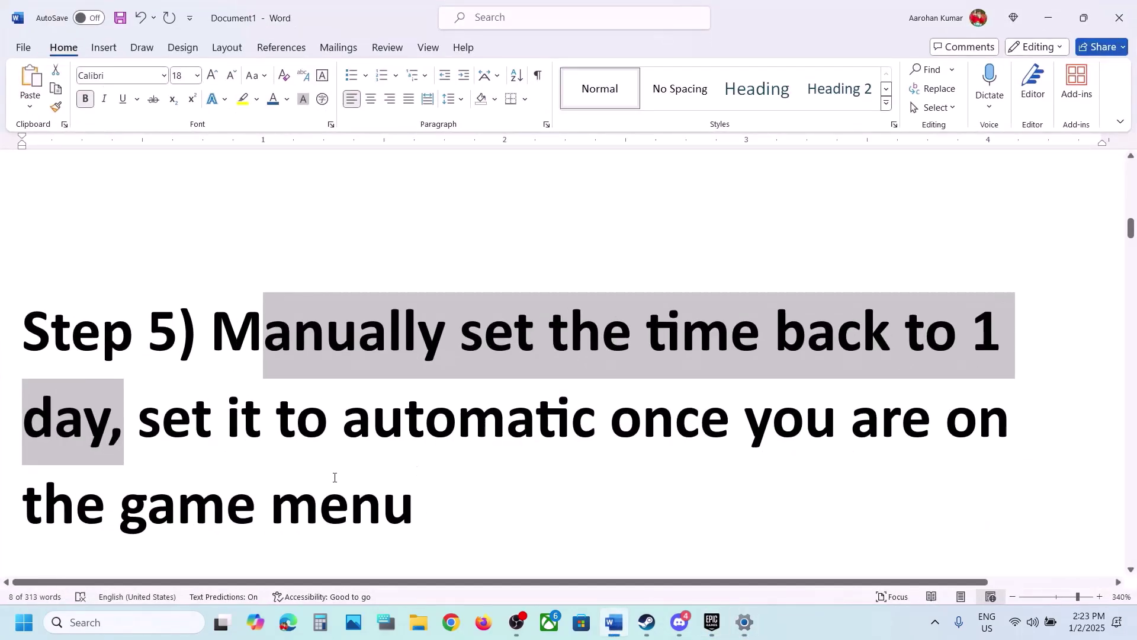
drag(251, 493, 462, 493)
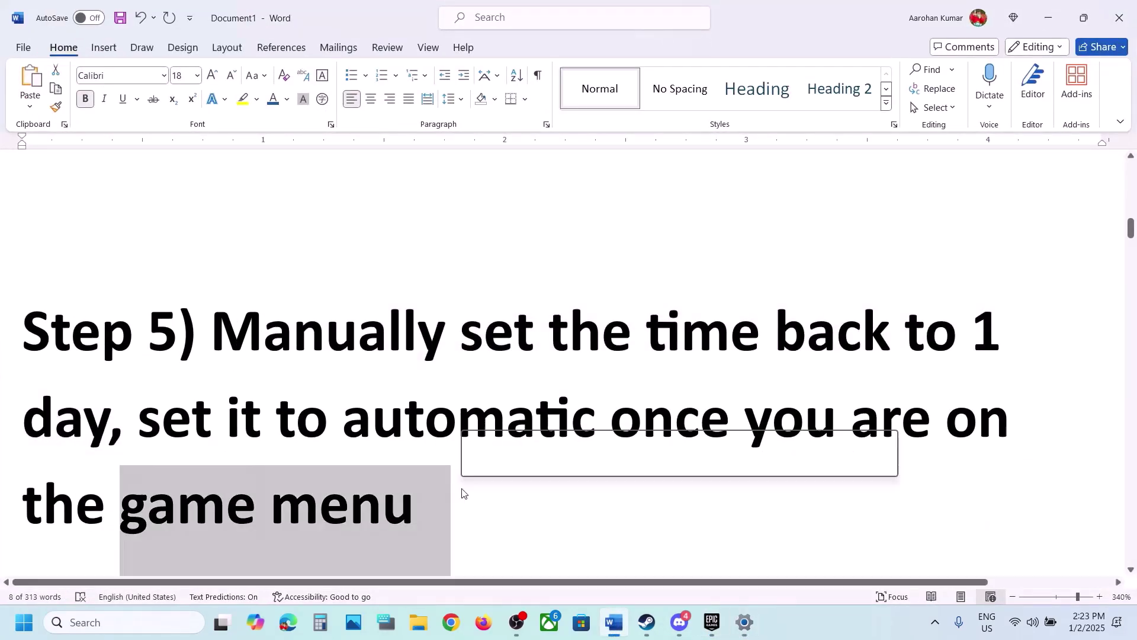
Step: Return to the Date & time settings, turn automatic time setting back on, and minimize Settings
click(1048, 17)
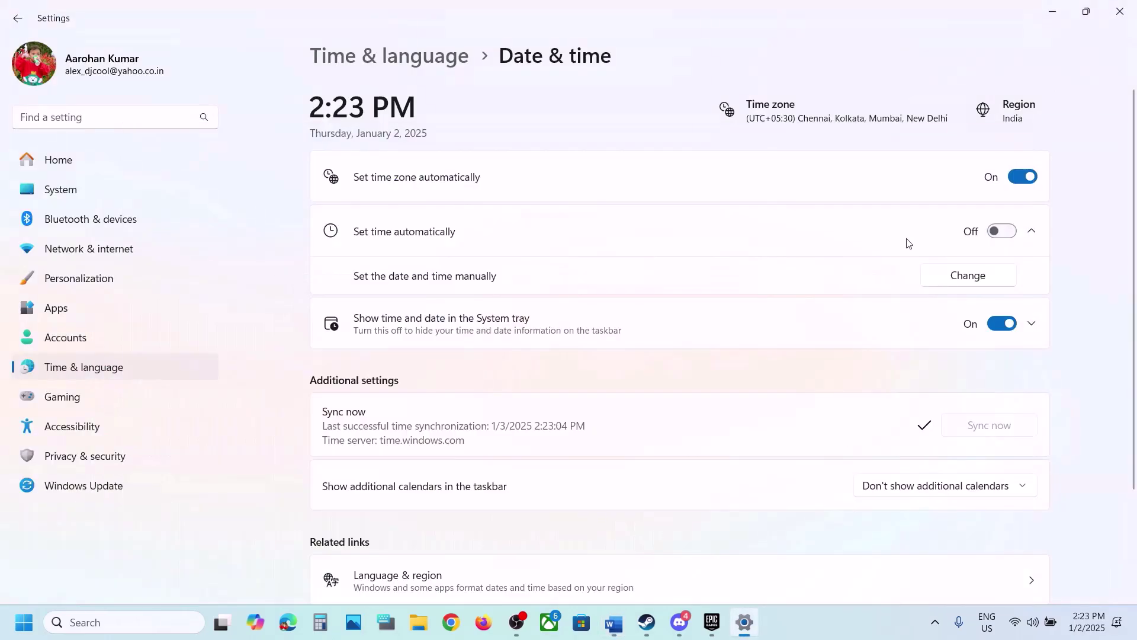
click(1009, 235)
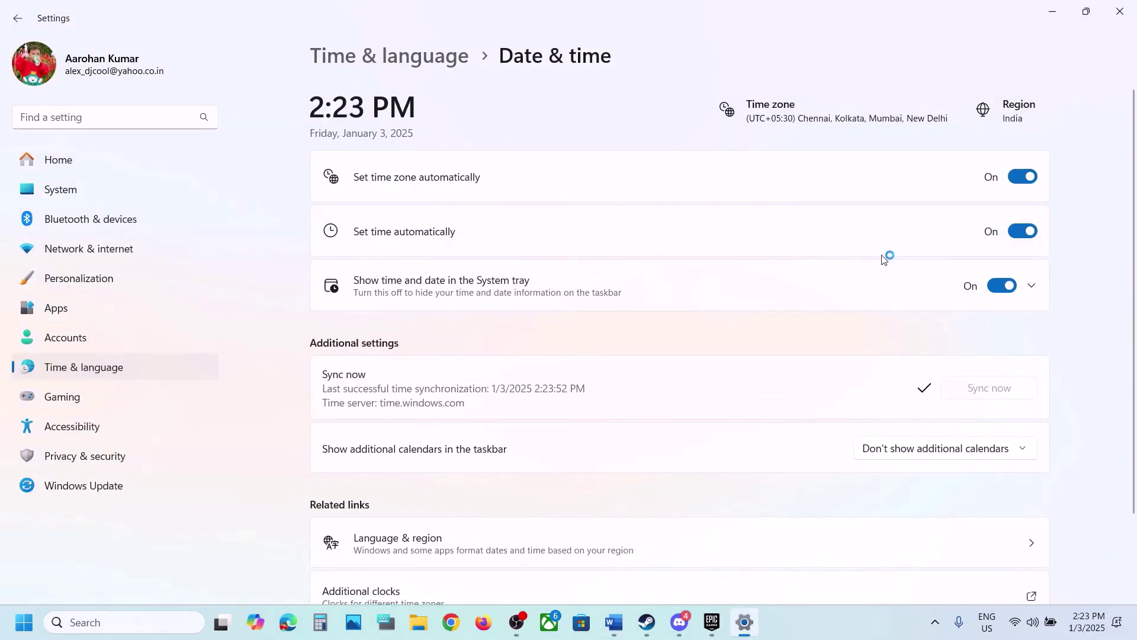
click(1052, 12)
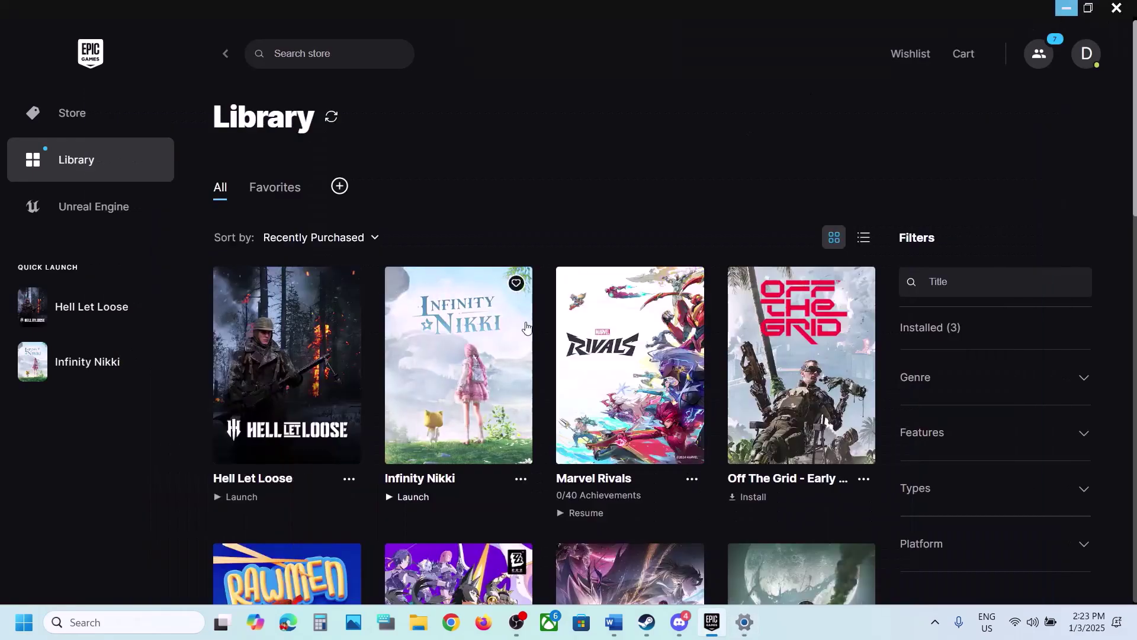
Step: Switch to the Word document and highlight the Step 6 instruction about adding all the exe files to the antivirus program
click(613, 622)
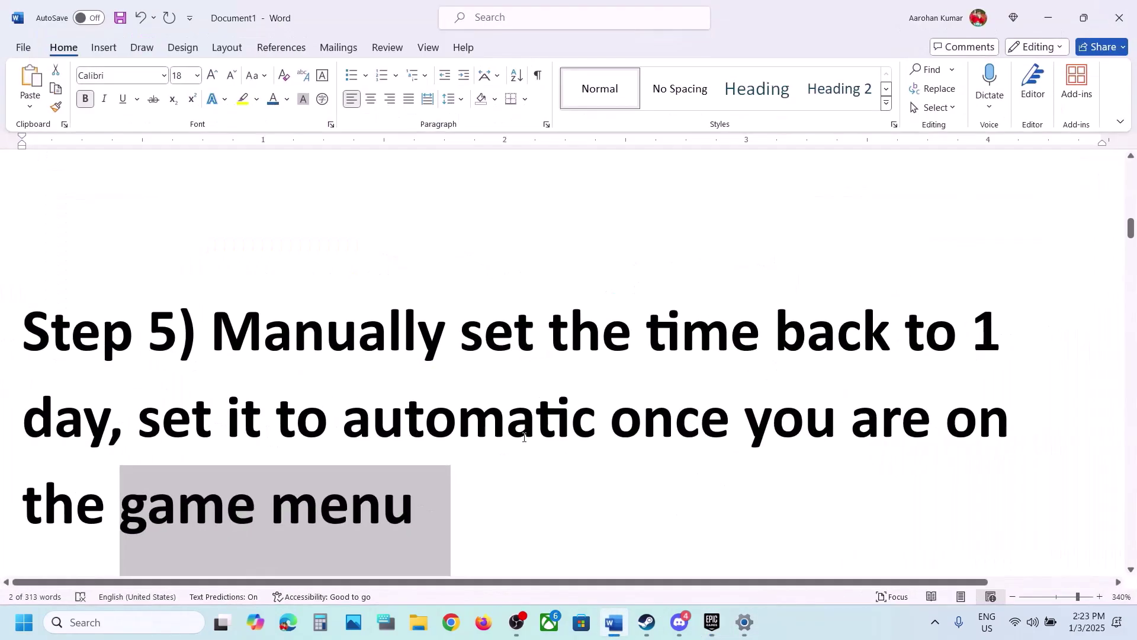
scroll(525, 437, down, 5)
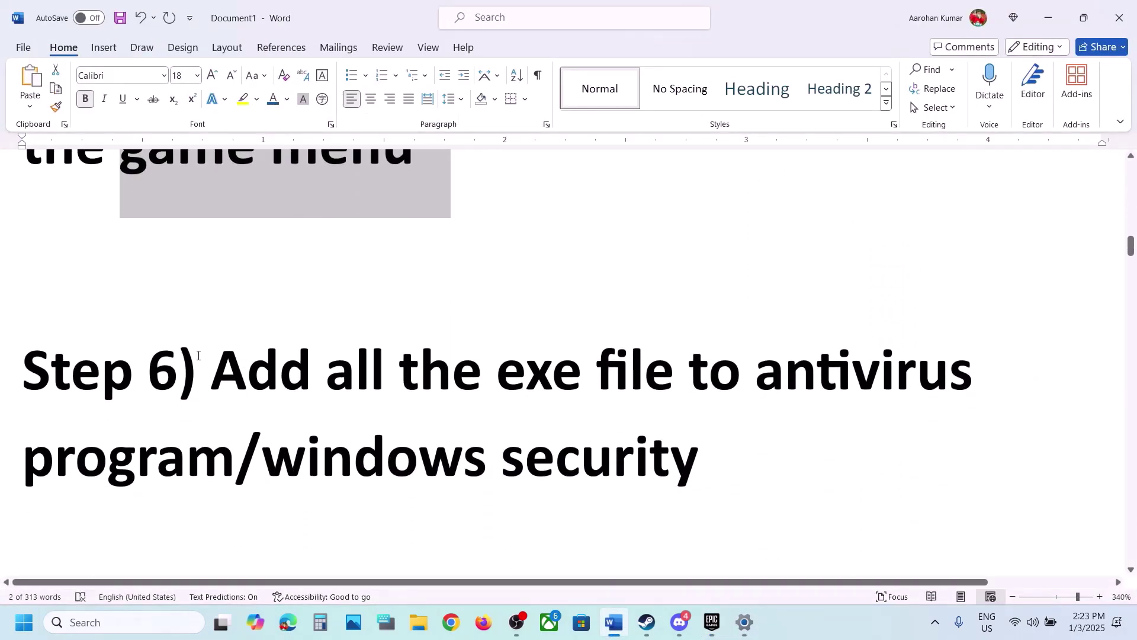
drag(220, 362, 240, 458)
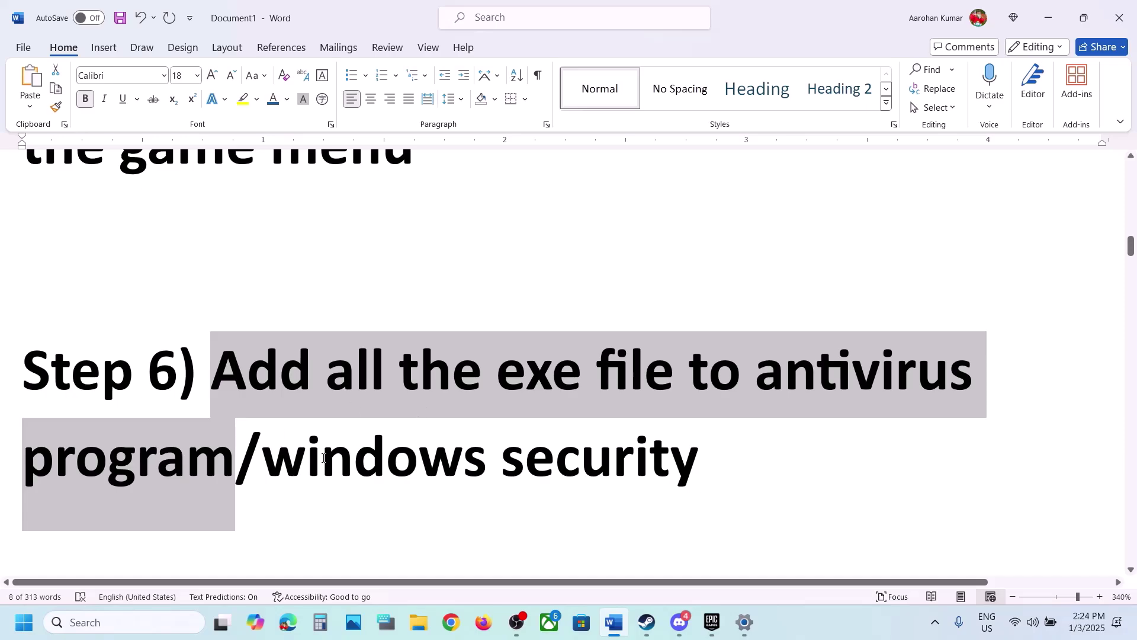
Step: Open the list of apps allowed through Controlled folder access under Ransomware protection in Windows Security, approving the permission request
key(alt+Tab)
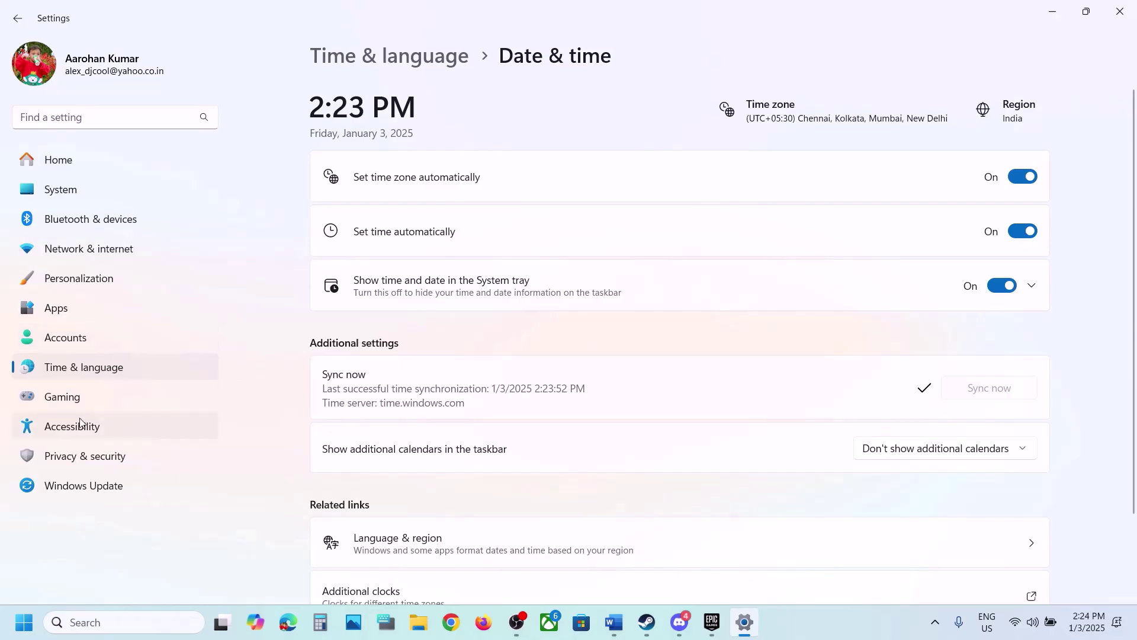
click(65, 455)
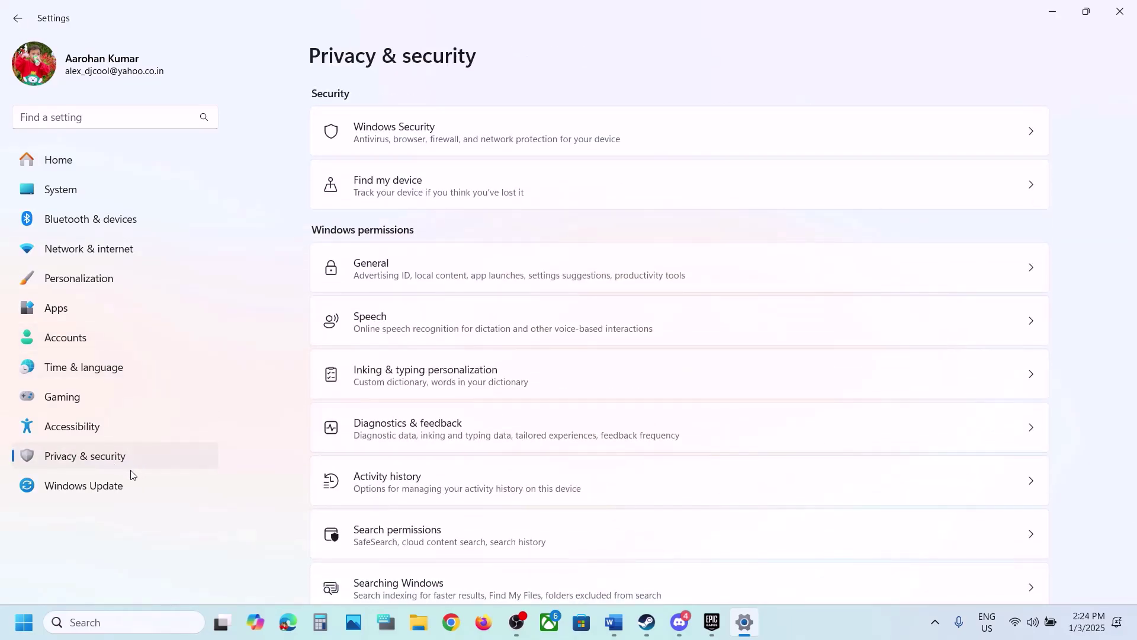
click(501, 135)
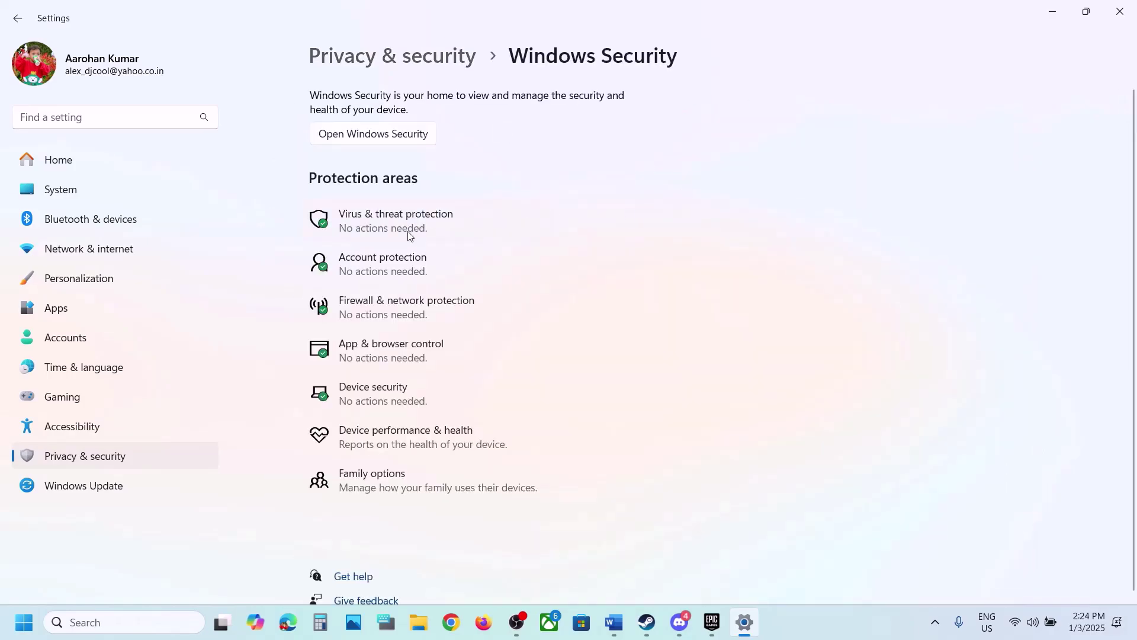
click(409, 235)
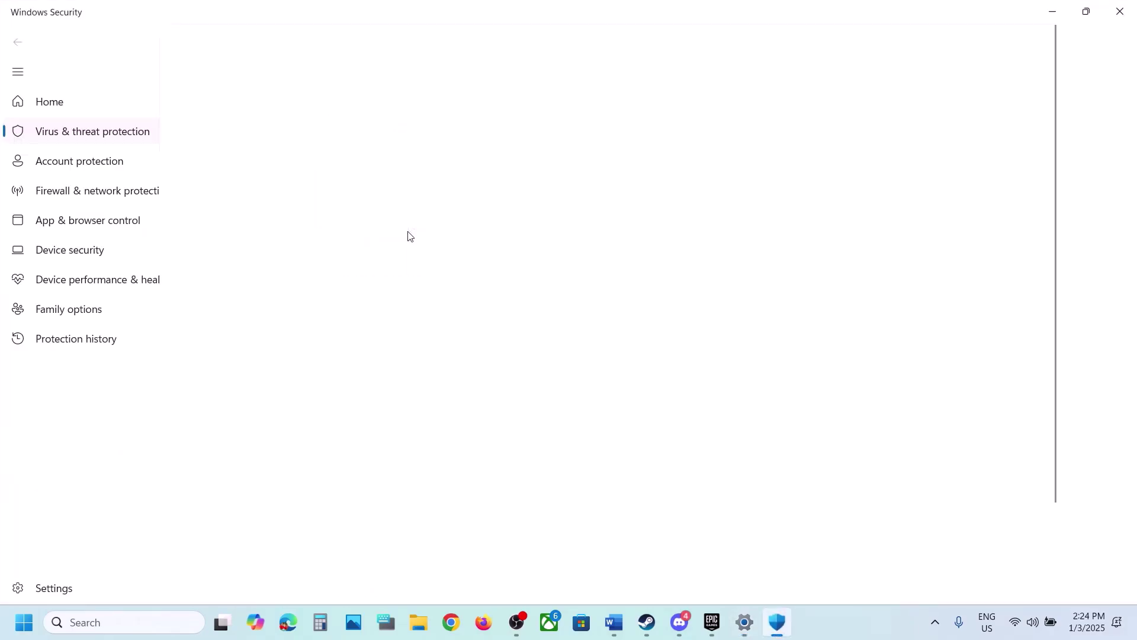
scroll(421, 273, down, 3)
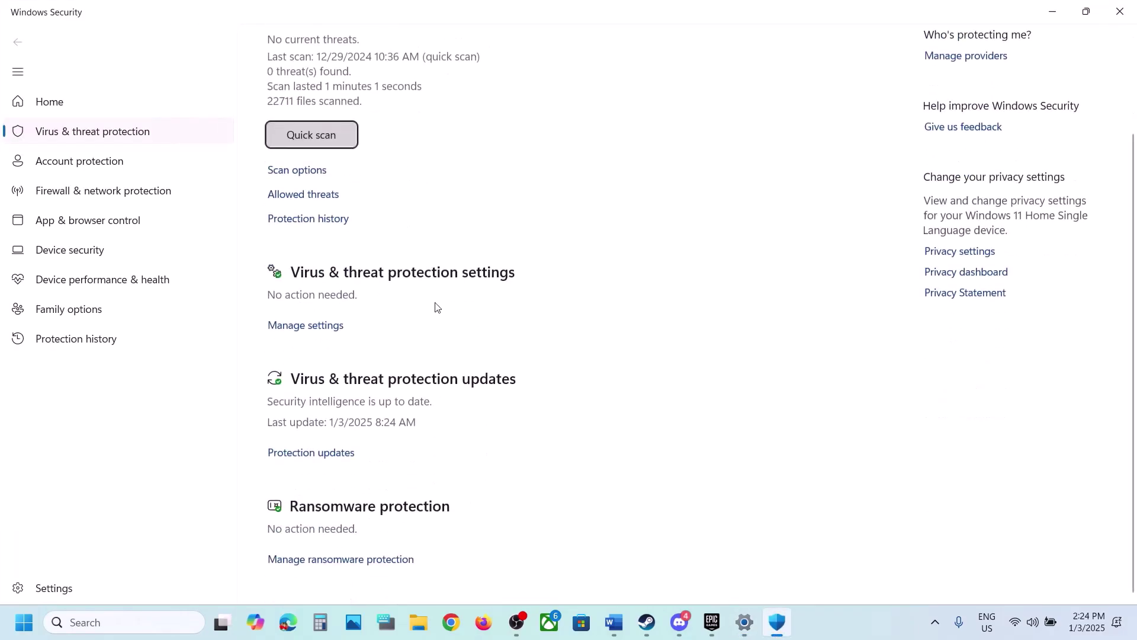
click(357, 560)
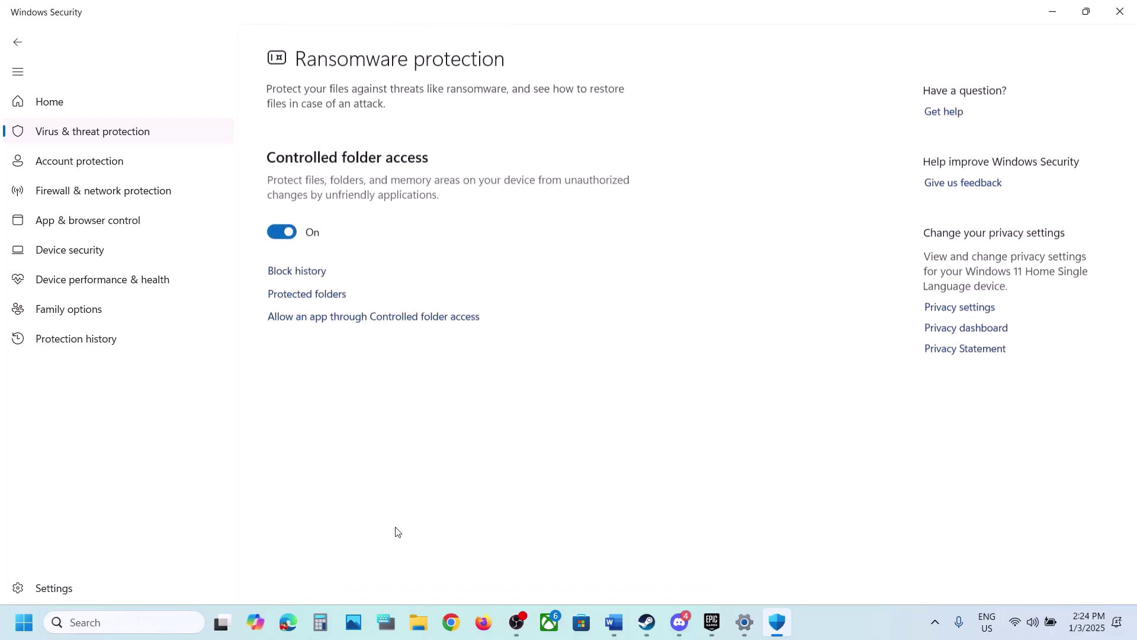
click(378, 318)
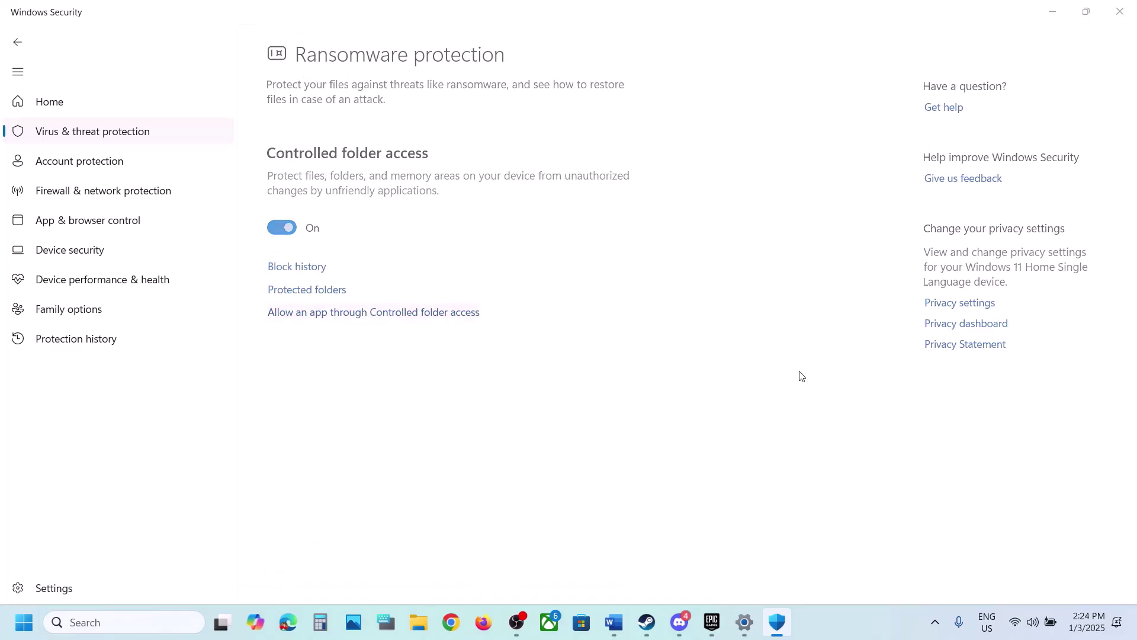
click(517, 431)
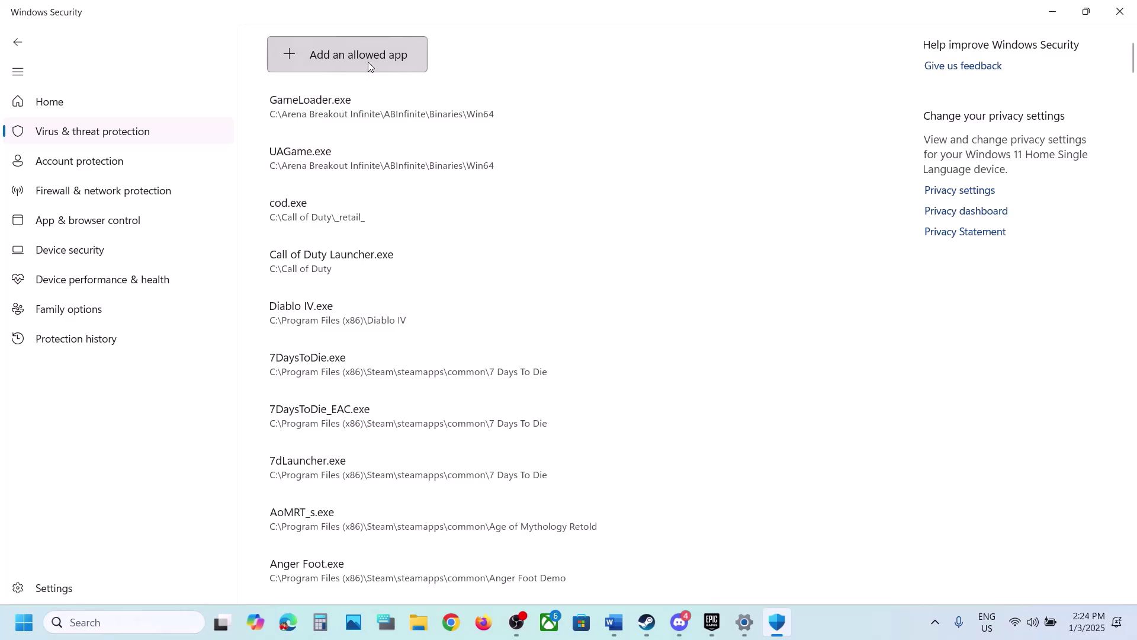
Step: Add HLLEpicGamesStore from the HellLetLooseG0WU4 folder as an allowed app for Controlled folder access
click(368, 61)
click(355, 113)
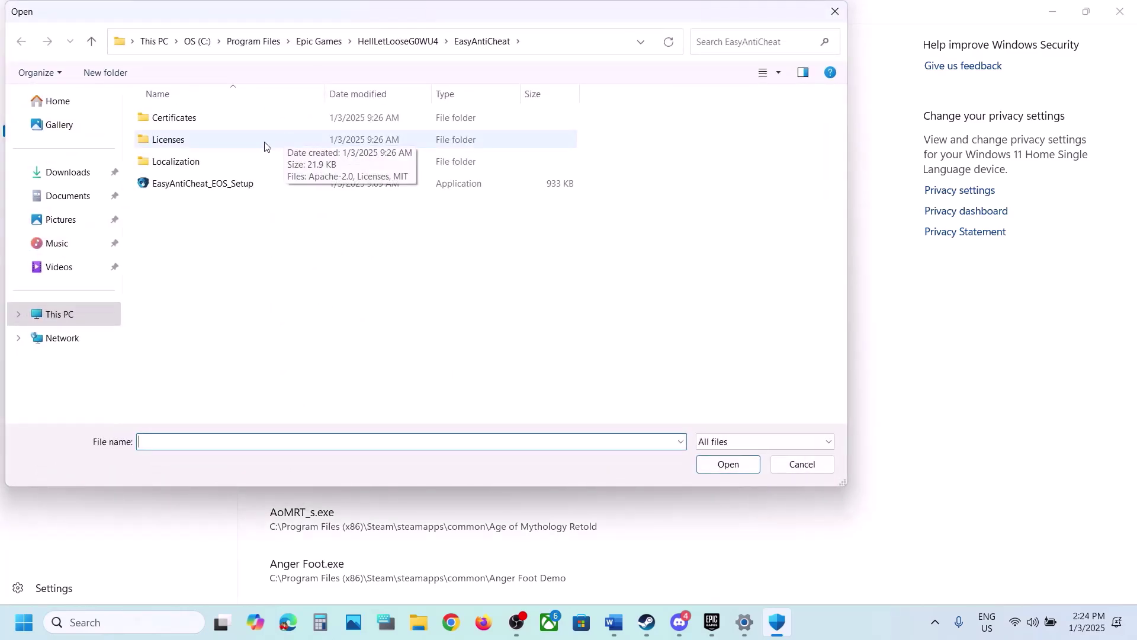
click(90, 41)
click(237, 205)
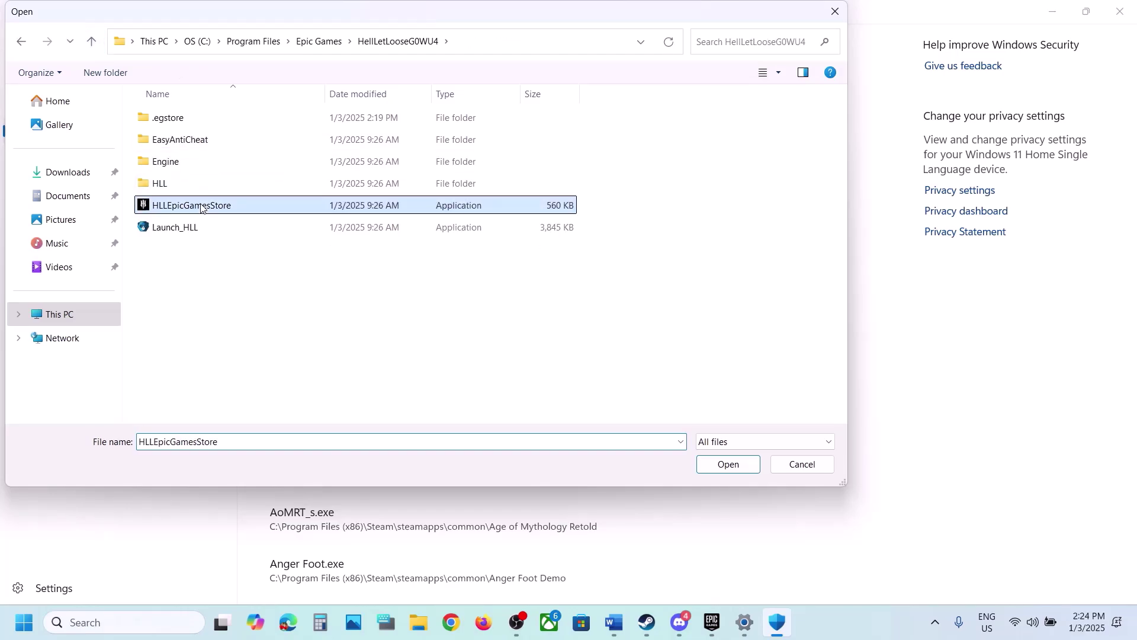
click(726, 467)
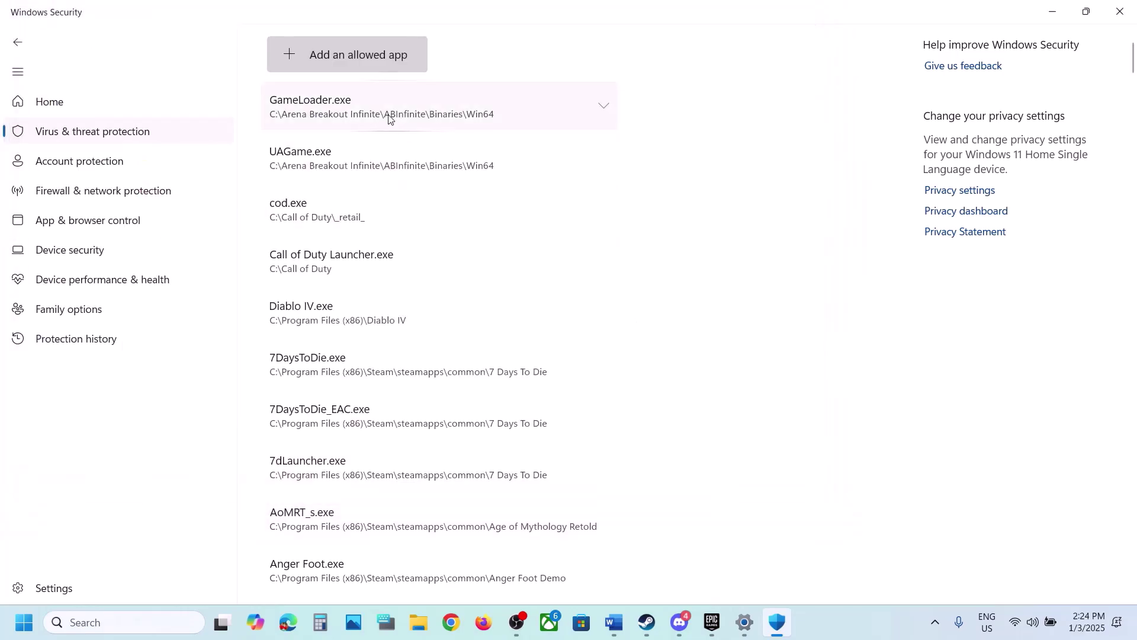
Step: Allow the Launch_HLL application from the HellLetLooseG0WU4 folder through Controlled folder access
click(381, 63)
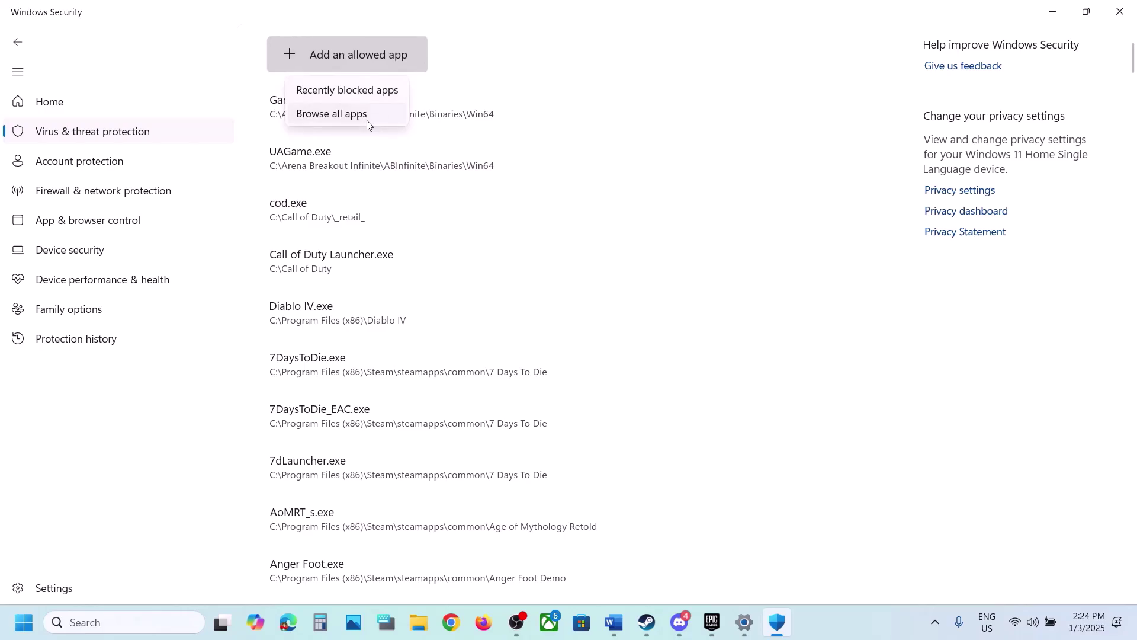
click(368, 119)
click(210, 225)
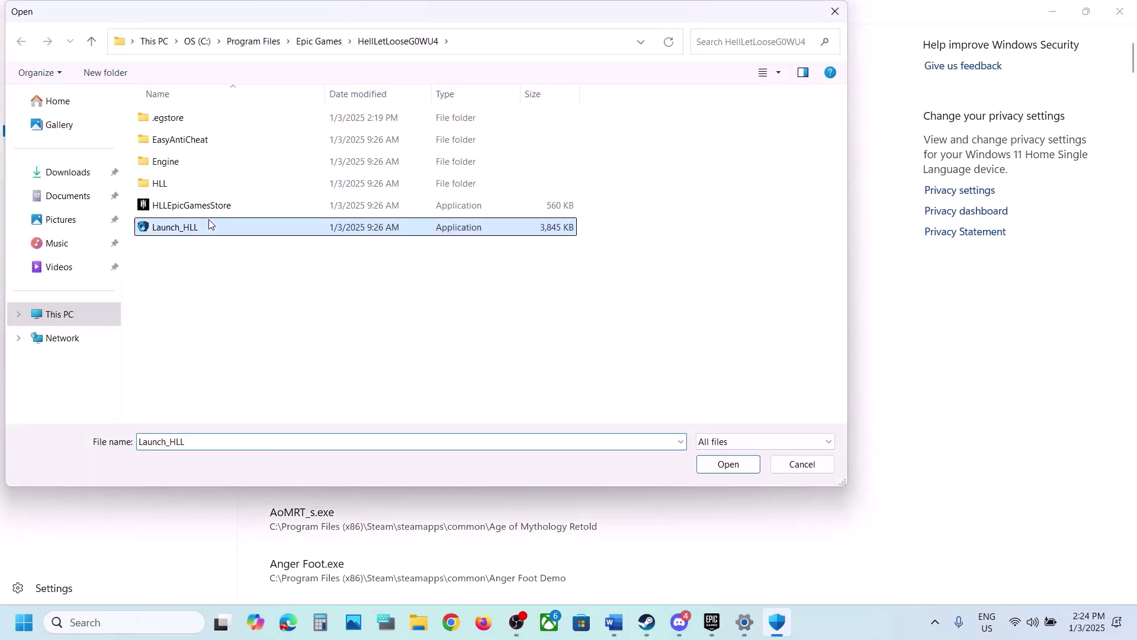
click(735, 465)
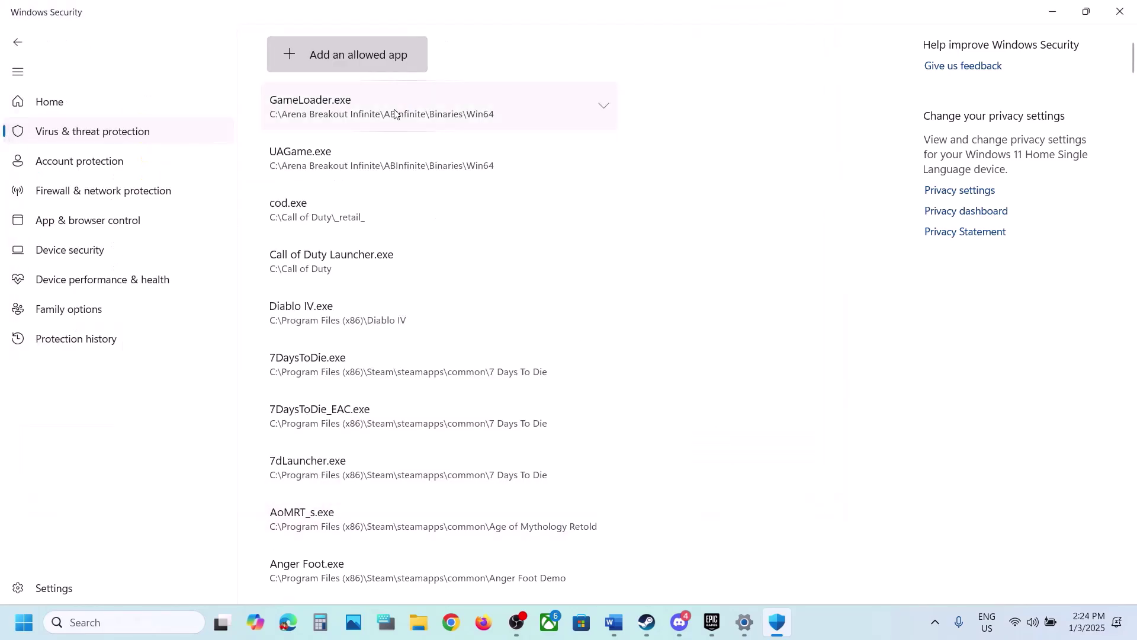
Step: Add HLLEpicGamesStore-Win64-Shipping from the HLL\Binaries\Win64 folder to the apps allowed through Controlled folder access
click(372, 66)
click(357, 114)
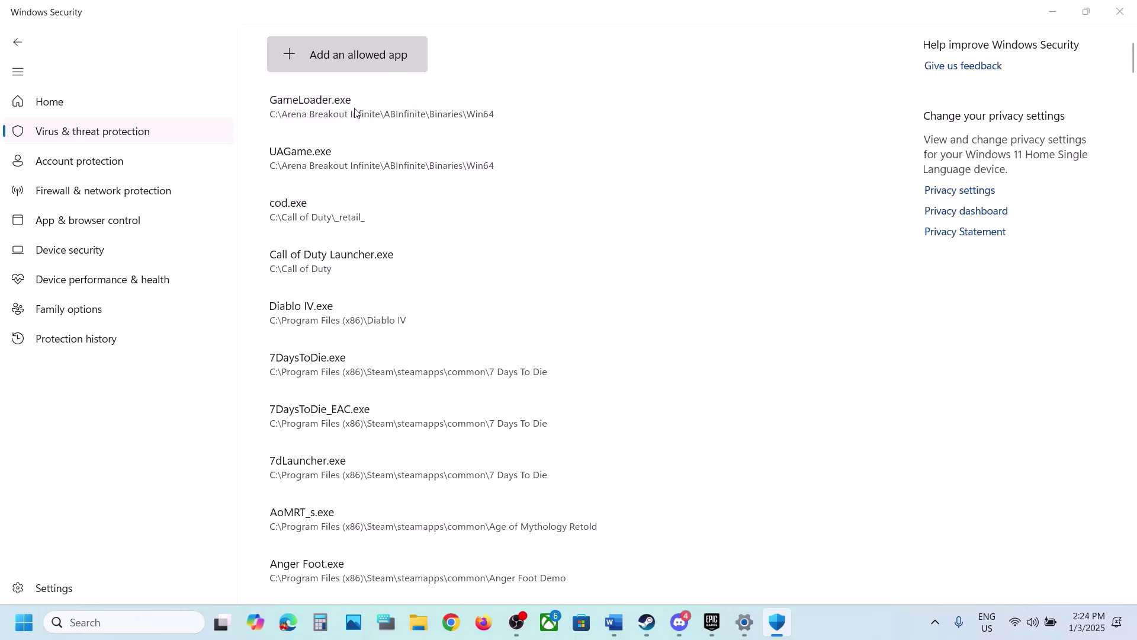
double_click(155, 184)
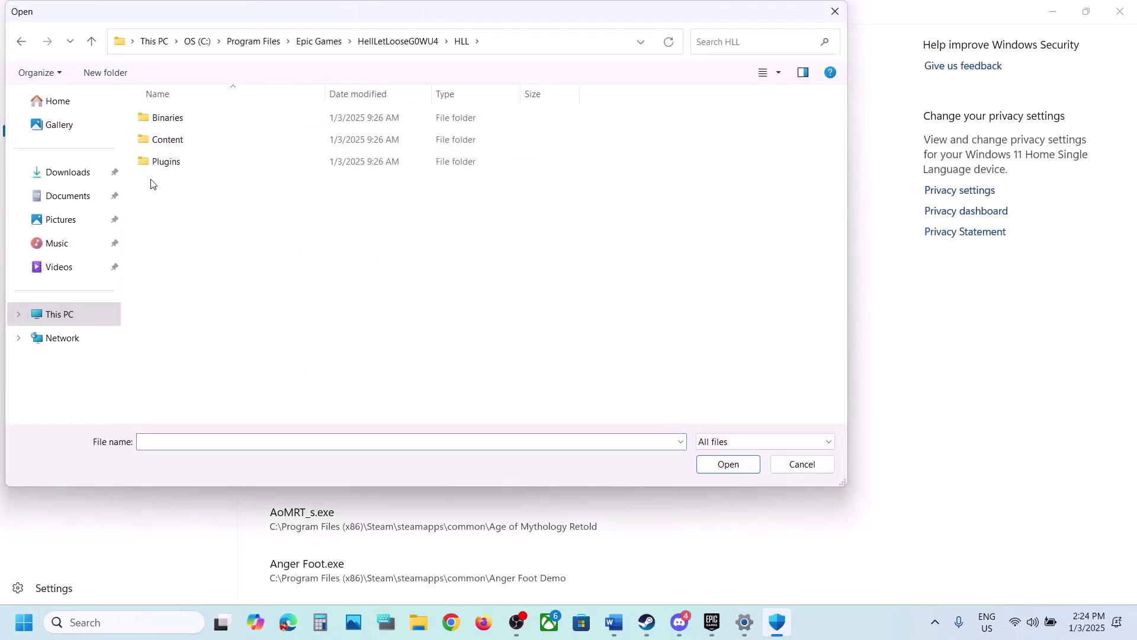
click(186, 117)
double_click(186, 117)
double_click(185, 117)
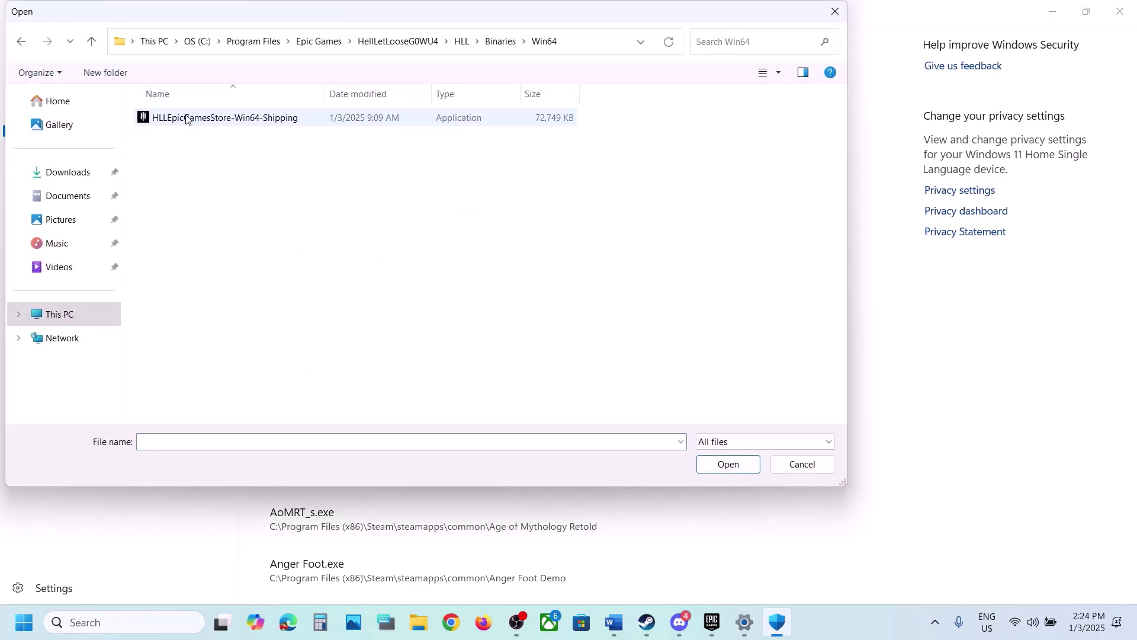
click(264, 125)
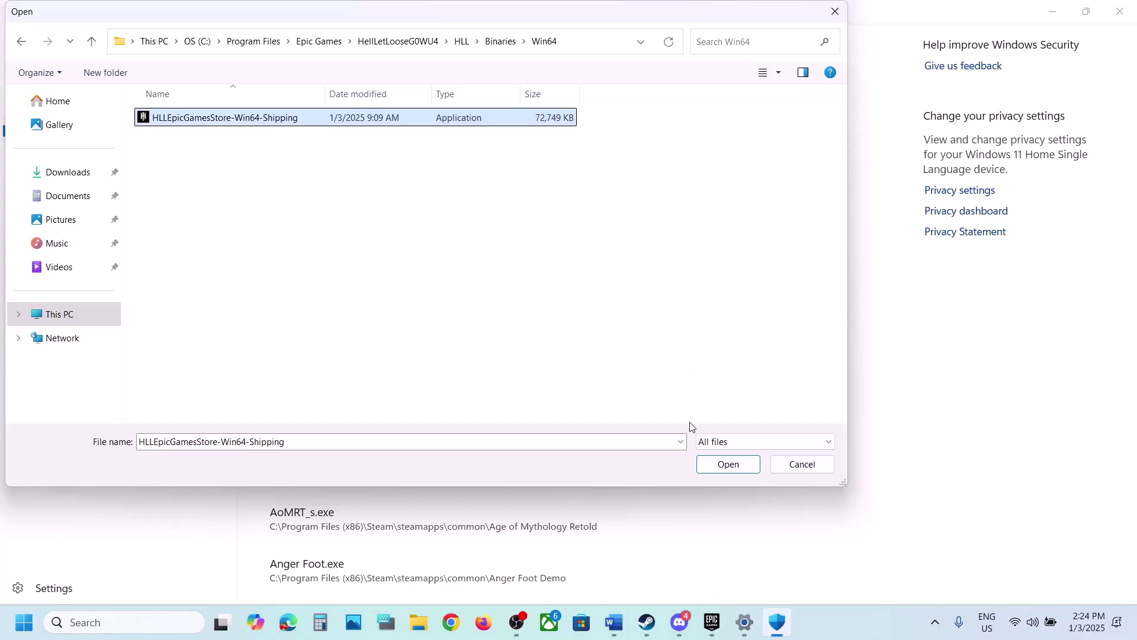
click(724, 465)
Step: Add EasyAntiCheat_EOS_Setup from the HellLetLooseG0WU4\EasyAntiCheat folder to the apps allowed through Controlled folder access
click(364, 53)
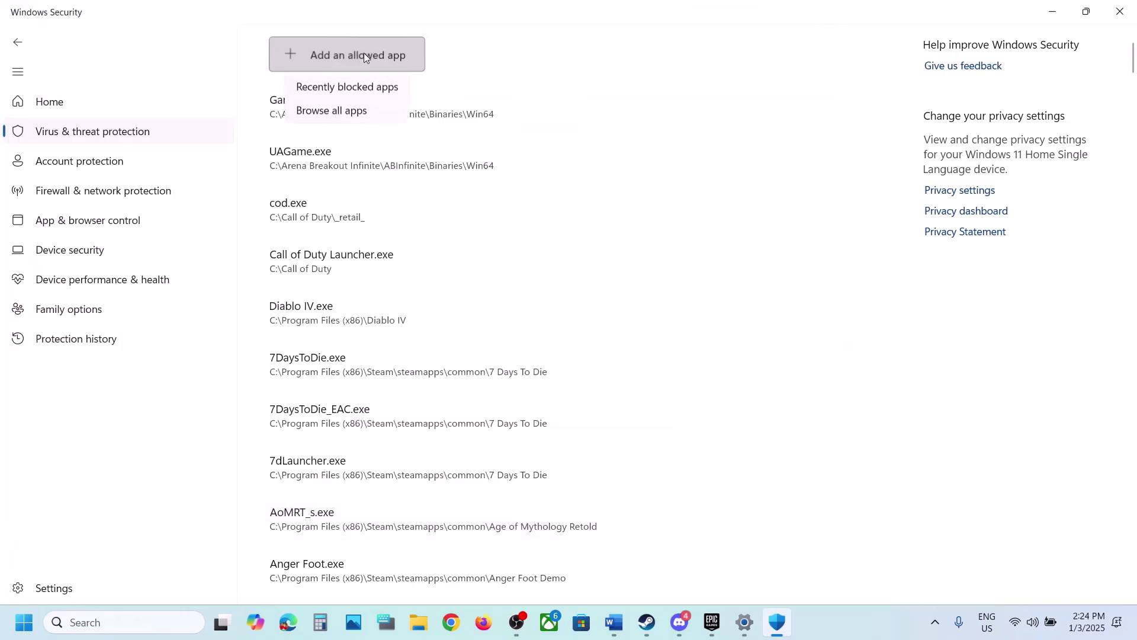
click(366, 111)
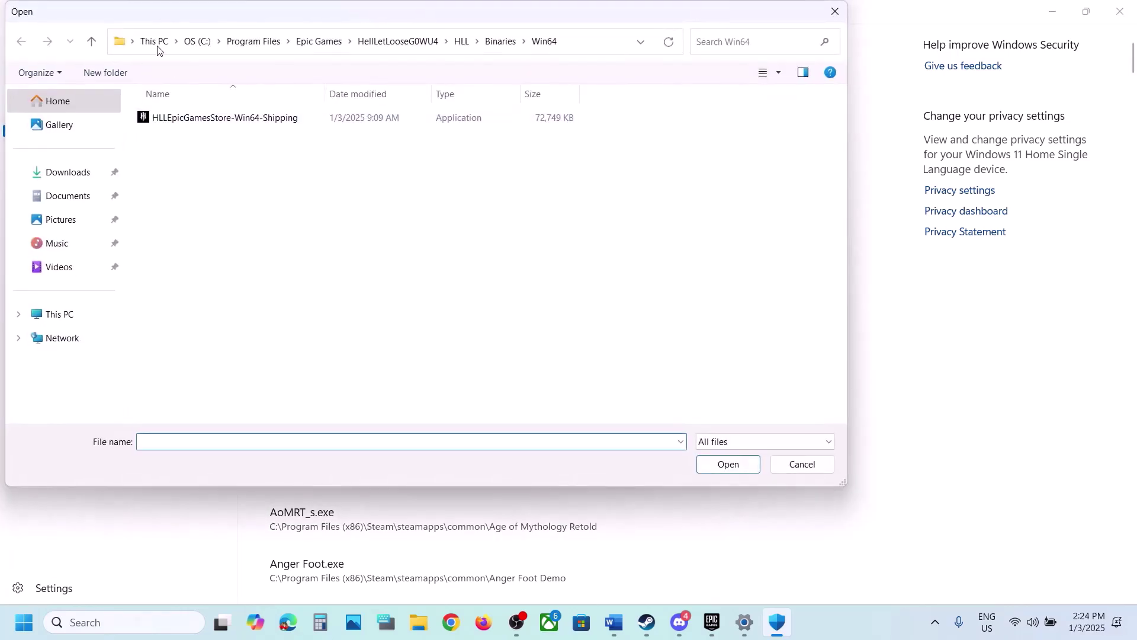
click(91, 44)
click(91, 43)
click(91, 42)
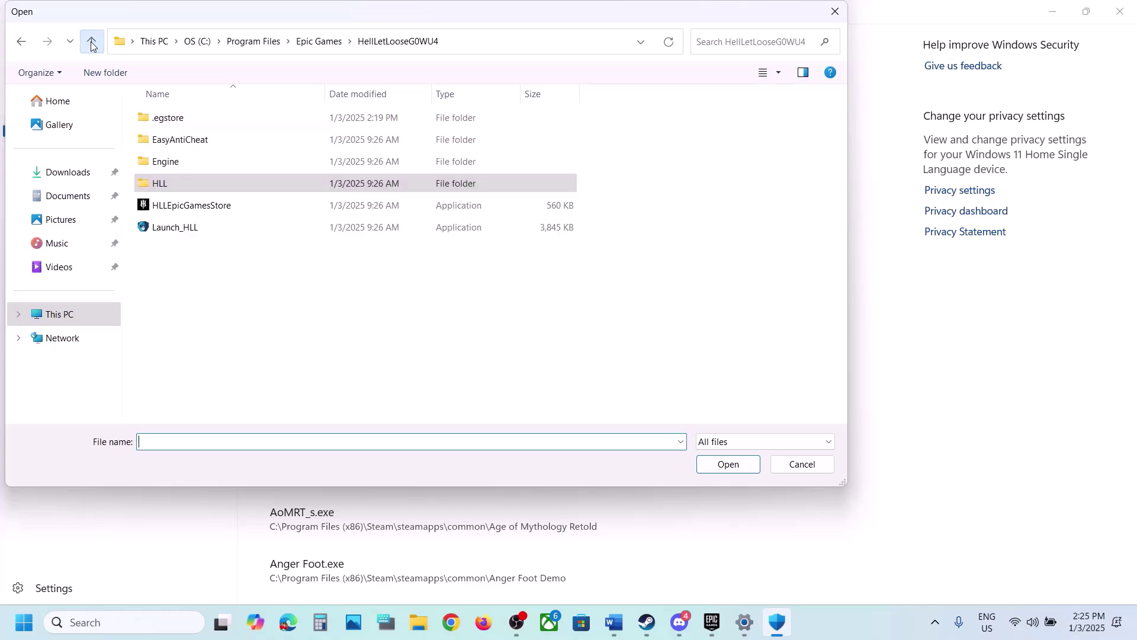
double_click(185, 139)
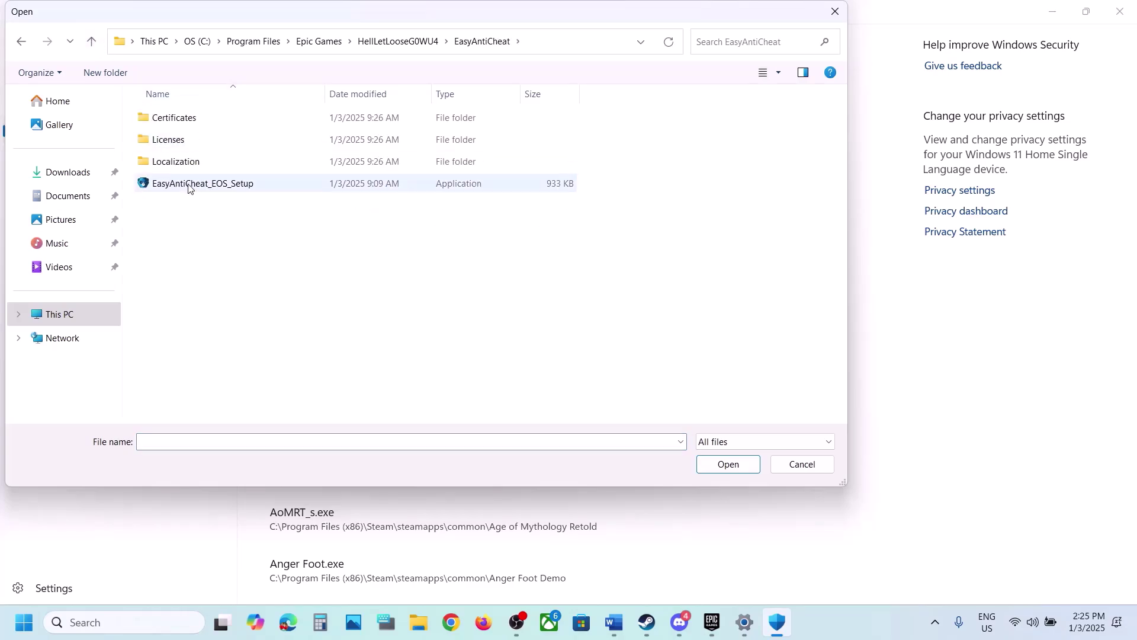
click(212, 189)
click(726, 466)
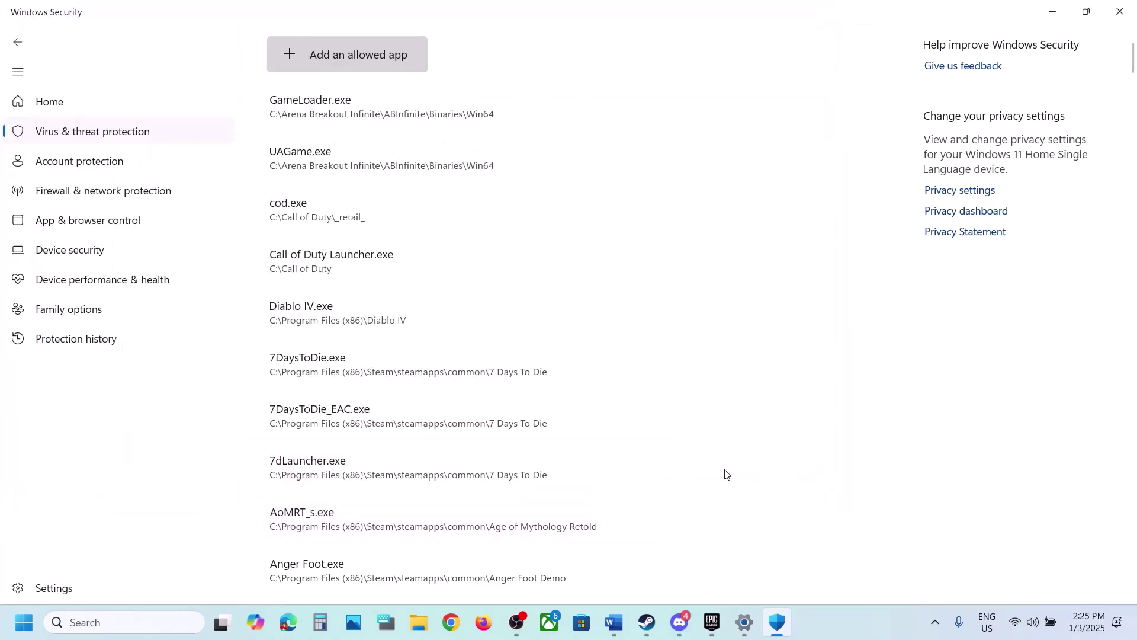
Step: Open the Windows Defender Firewall allowed apps list in Control Panel and unlock its settings for changes
click(152, 622)
text(control)
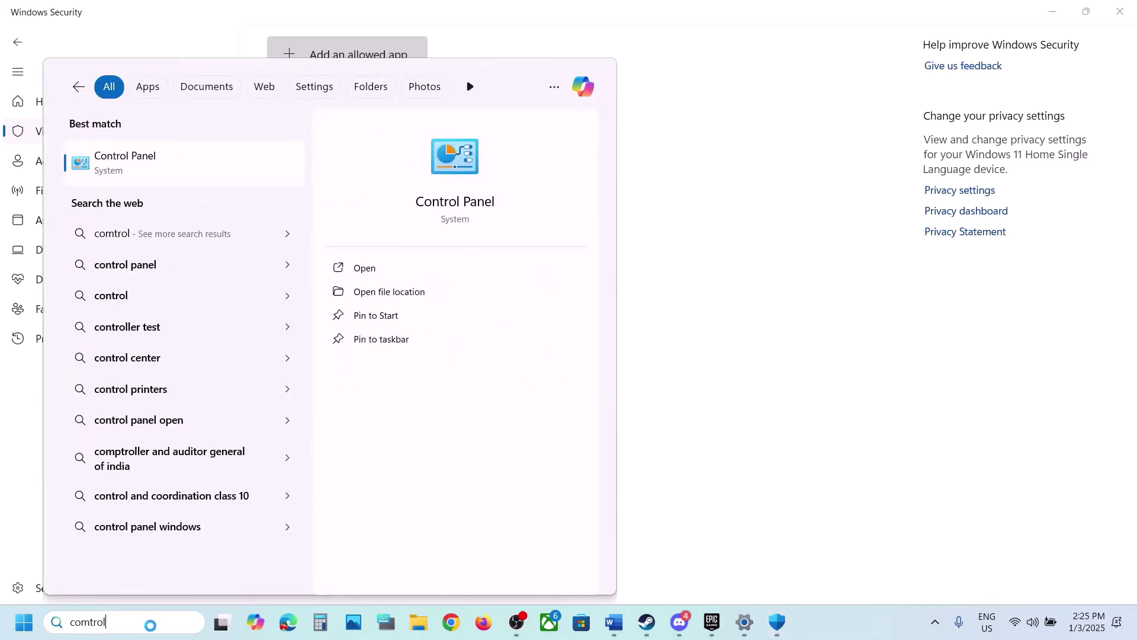
key(Return)
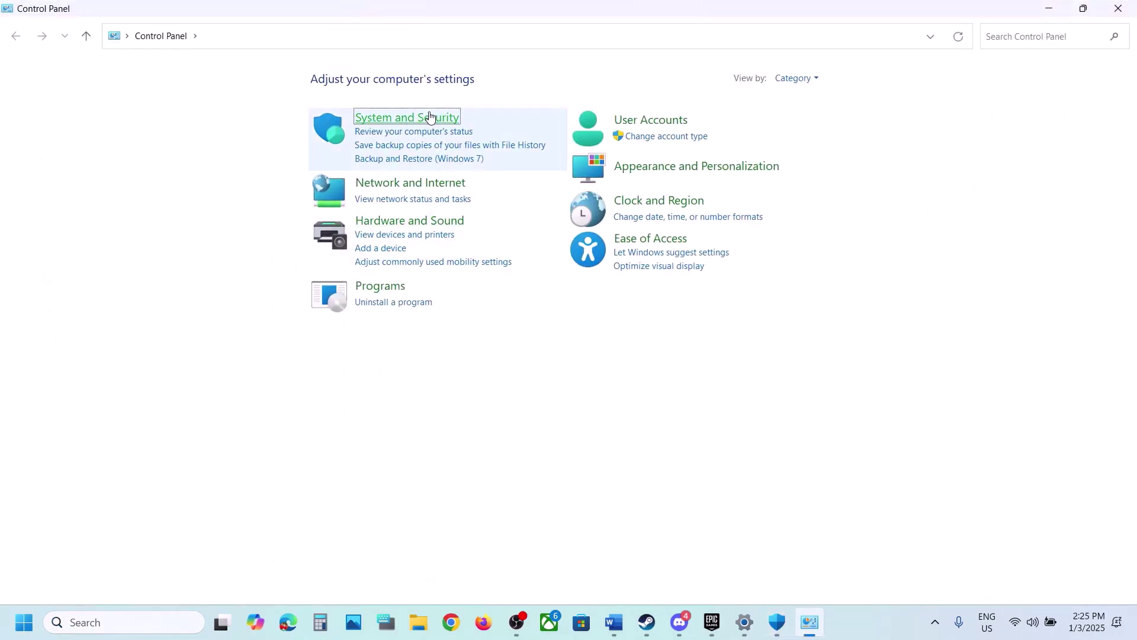
click(432, 117)
click(292, 127)
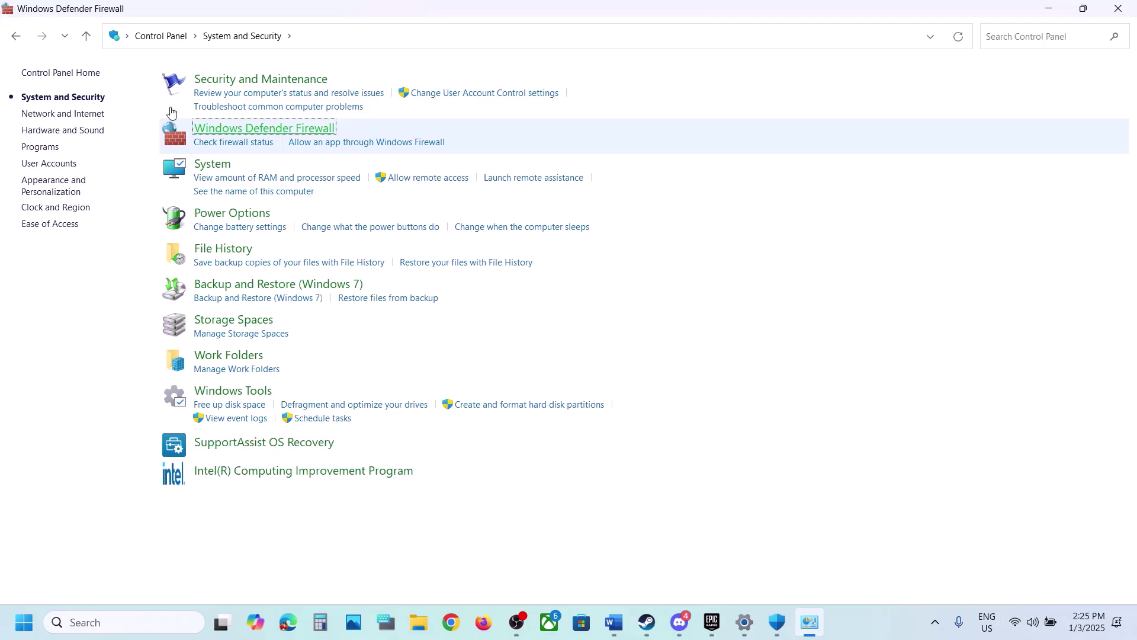
click(72, 117)
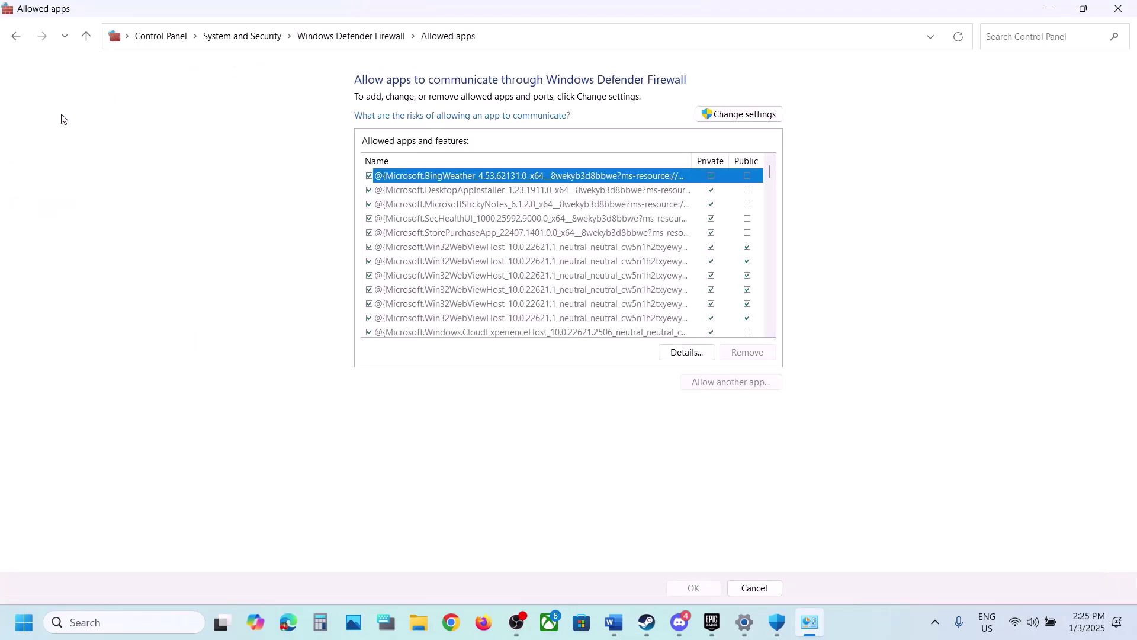
click(738, 116)
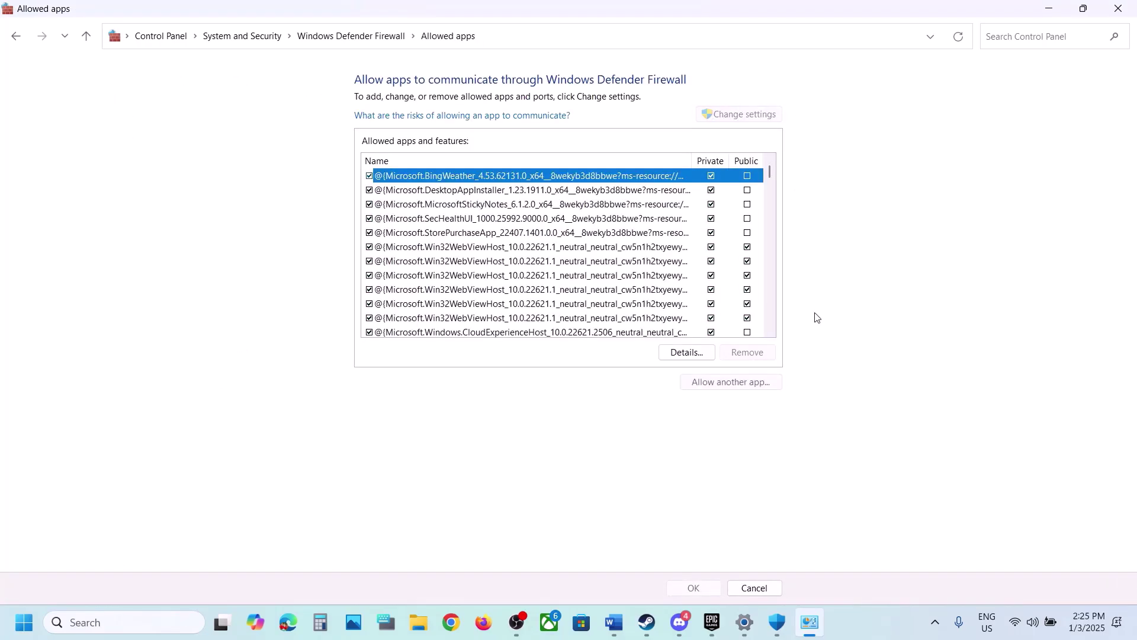
Step: Try to add HLLEpicGamesStore from the HellLetLooseG0WU4 folder to the apps allowed through the firewall
click(736, 383)
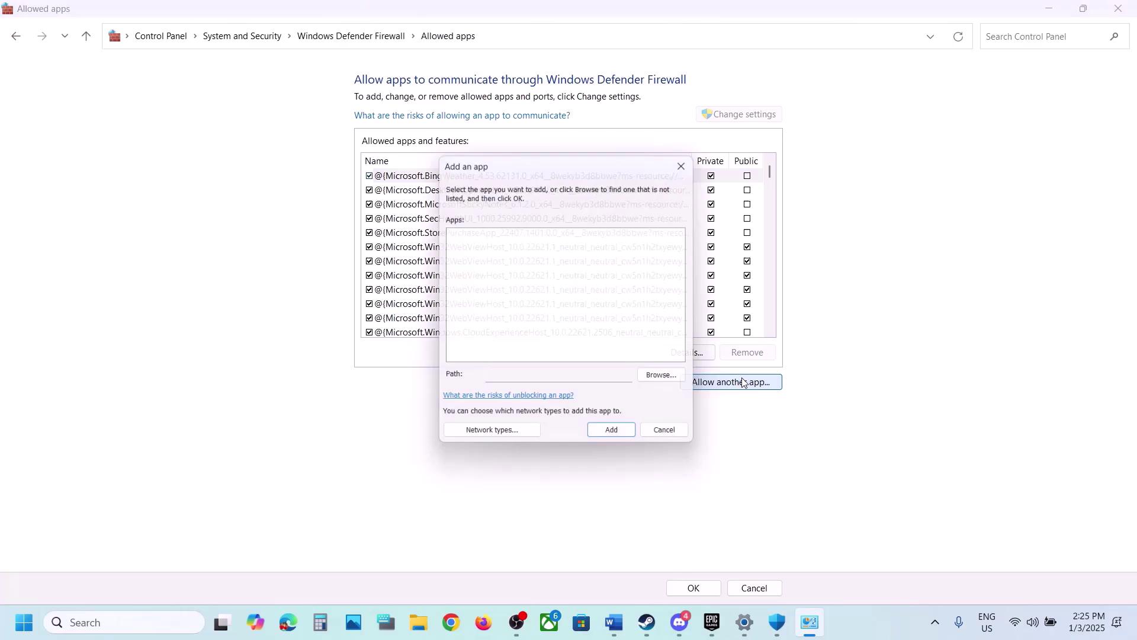
click(670, 380)
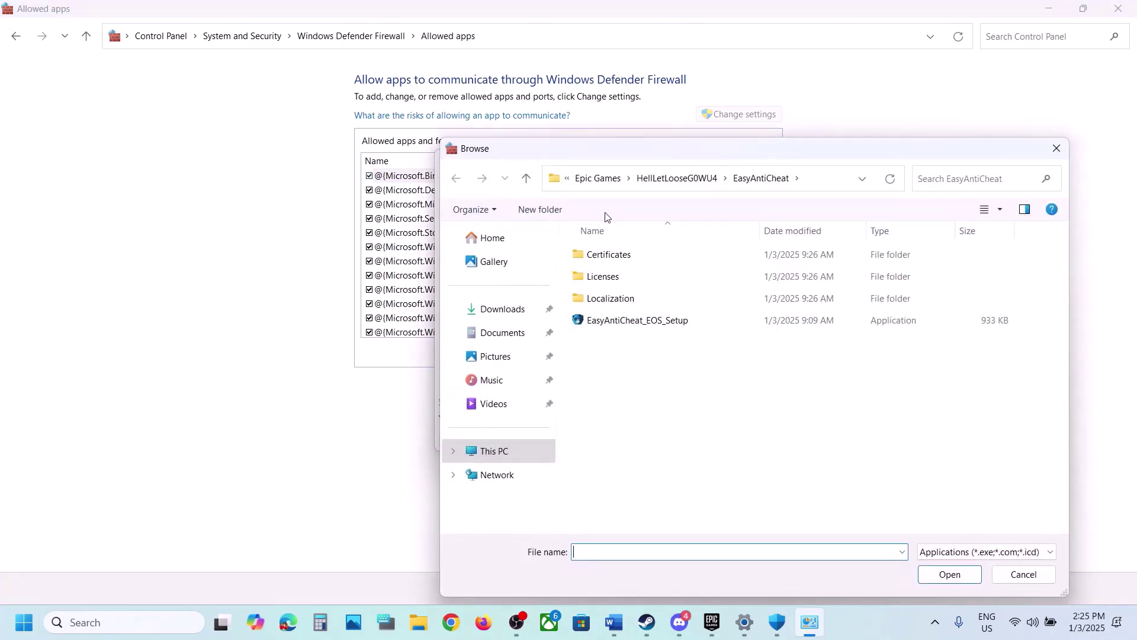
click(527, 179)
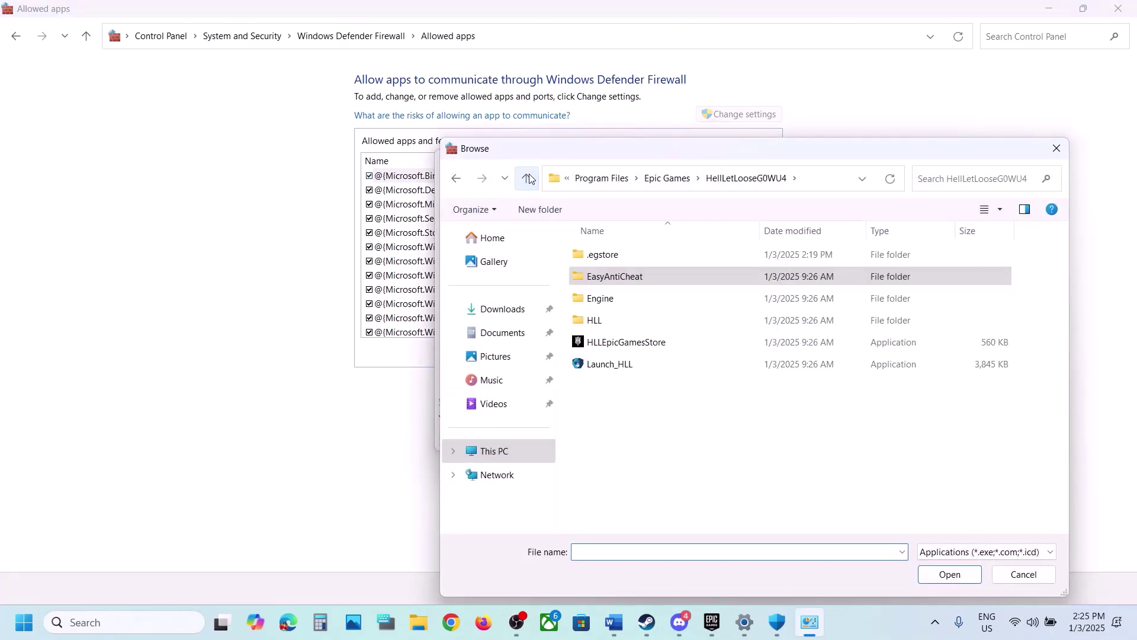
click(622, 348)
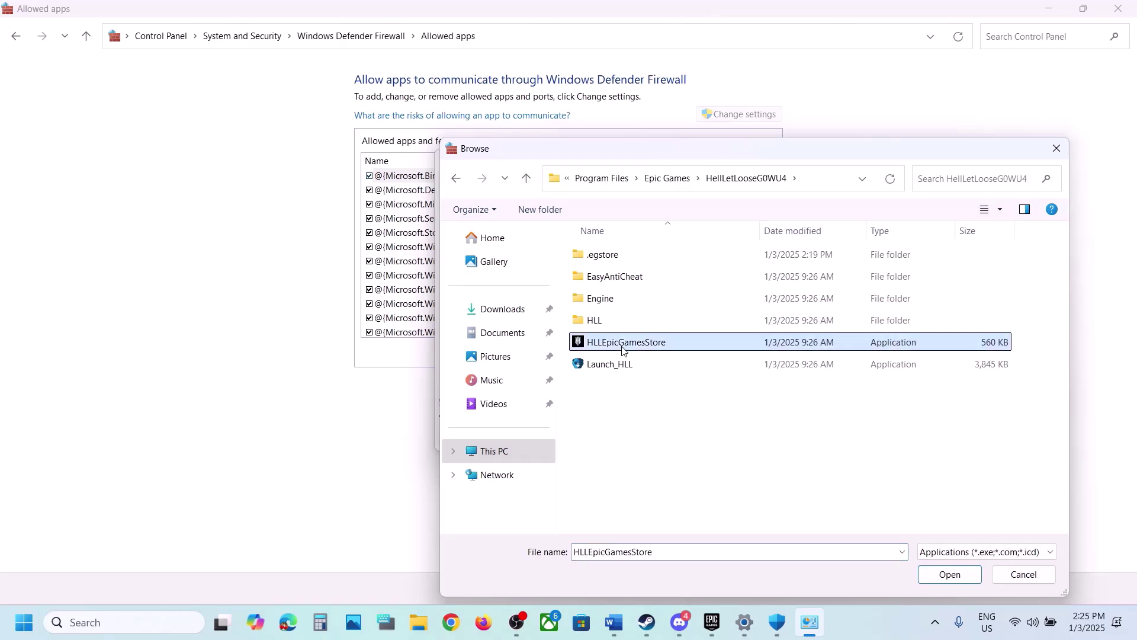
click(950, 575)
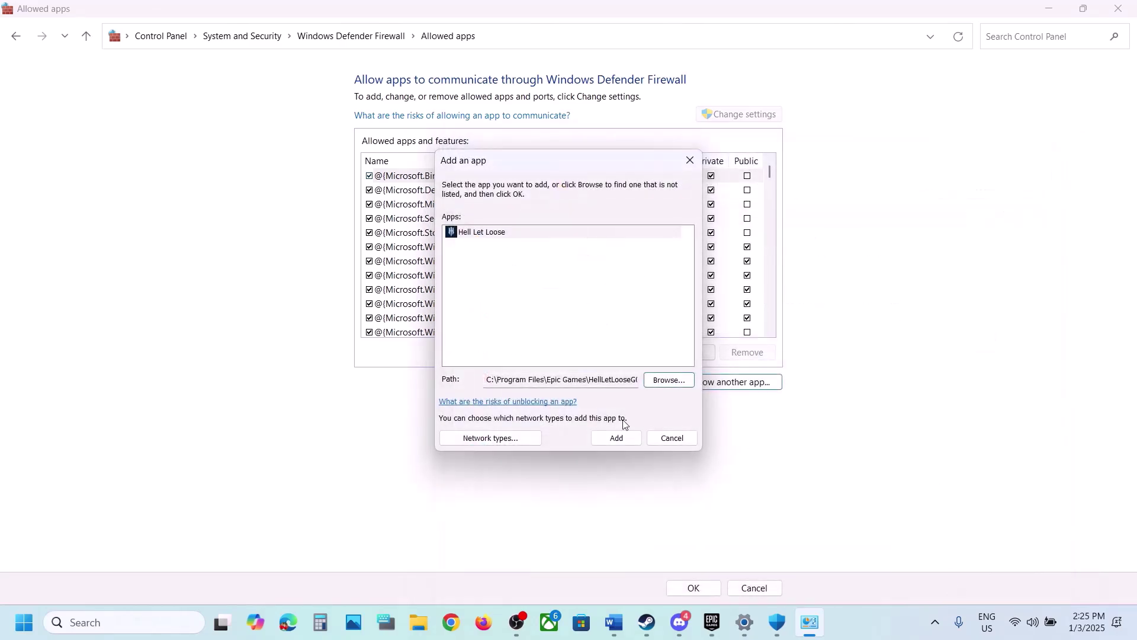
click(616, 440)
click(642, 369)
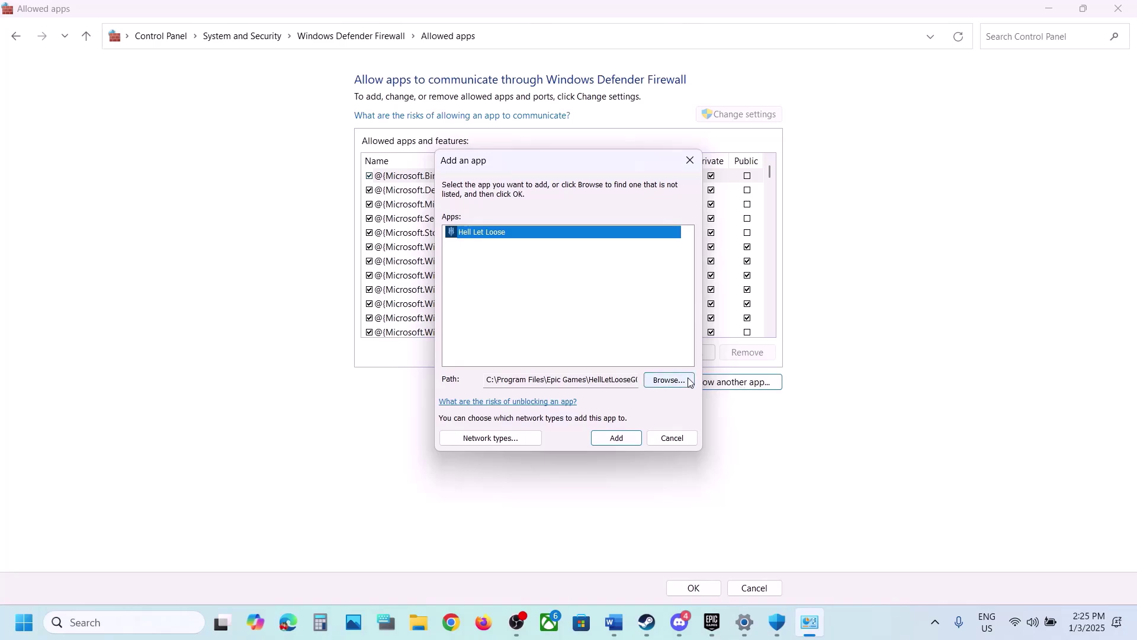
Step: Try to add the Launch_HLL application from the HellLetLooseG0WU4 folder to the firewall's allowed apps
click(667, 380)
click(626, 359)
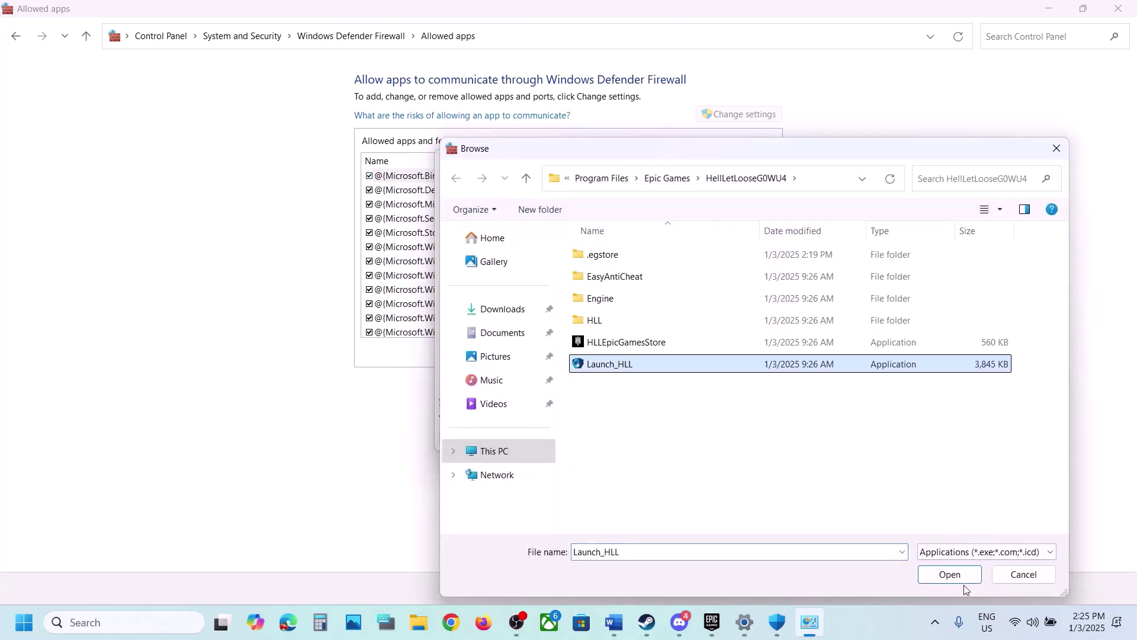
click(950, 576)
click(613, 439)
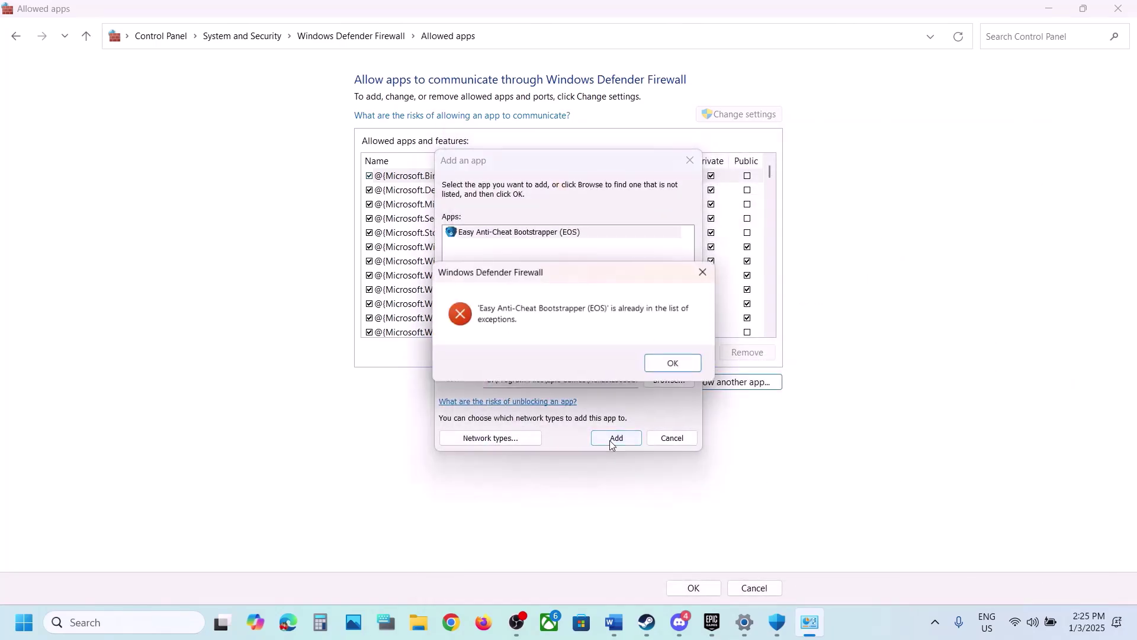
click(662, 368)
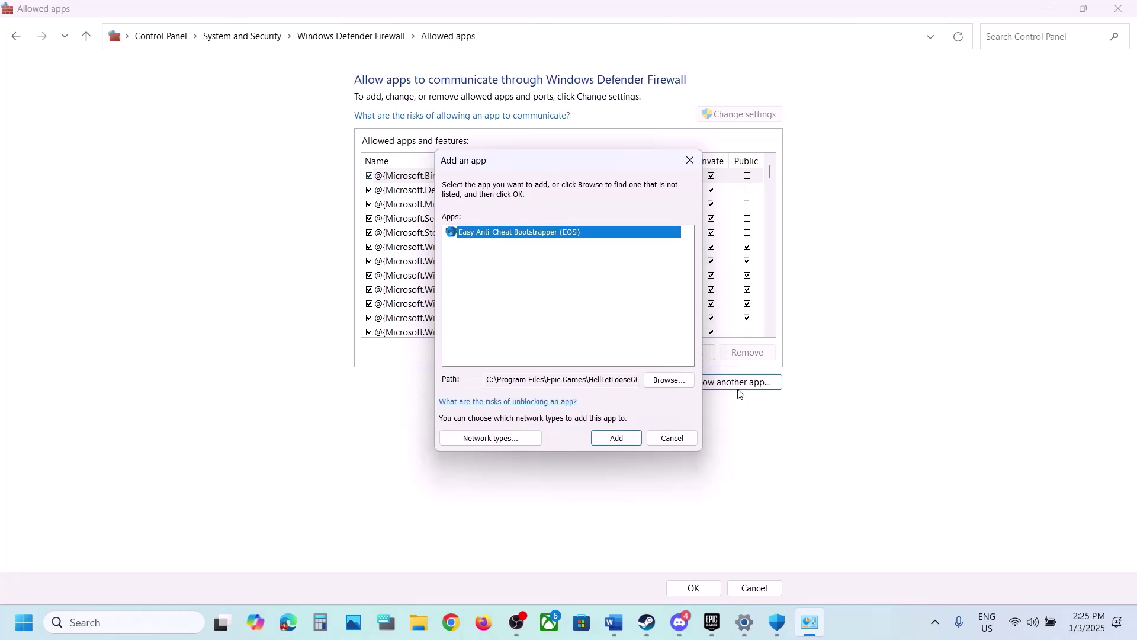
Step: Try to add HLLEpicGamesStore-Win64-Shipping from the HLL\Binaries\Win64 folder to the firewall's allowed apps
click(660, 382)
double_click(613, 317)
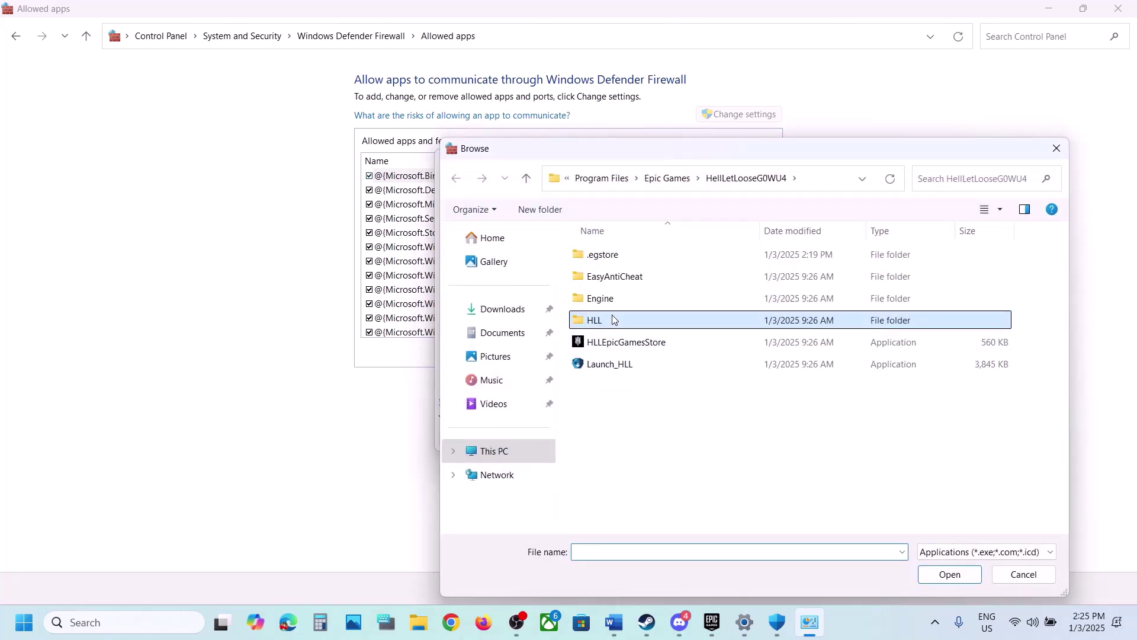
double_click(603, 262)
double_click(622, 257)
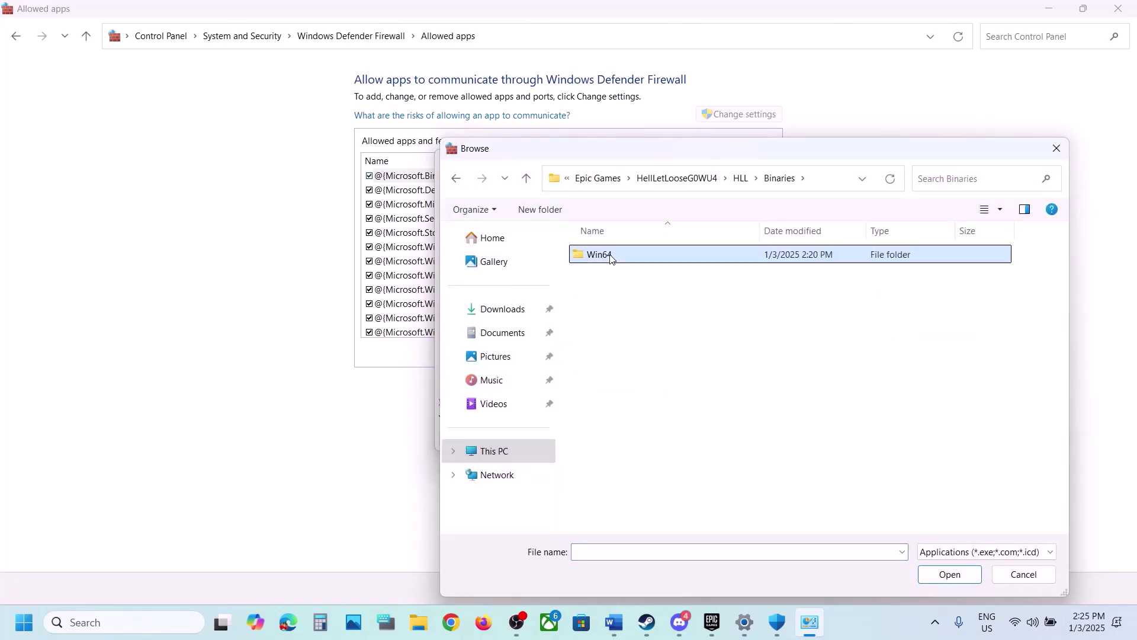
click(625, 259)
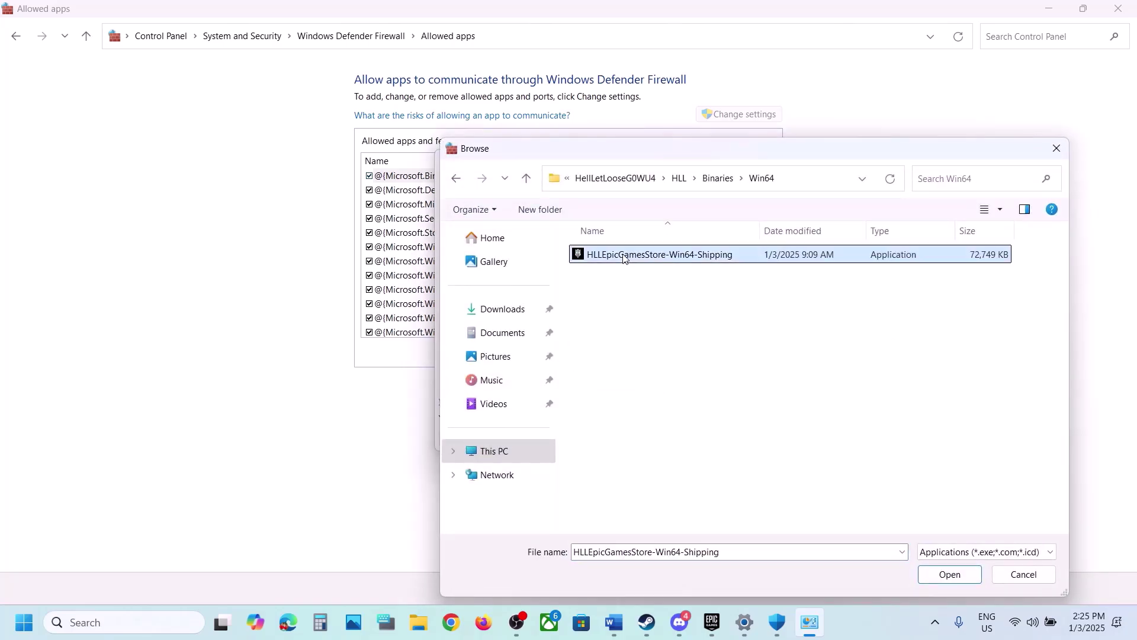
click(948, 574)
click(615, 440)
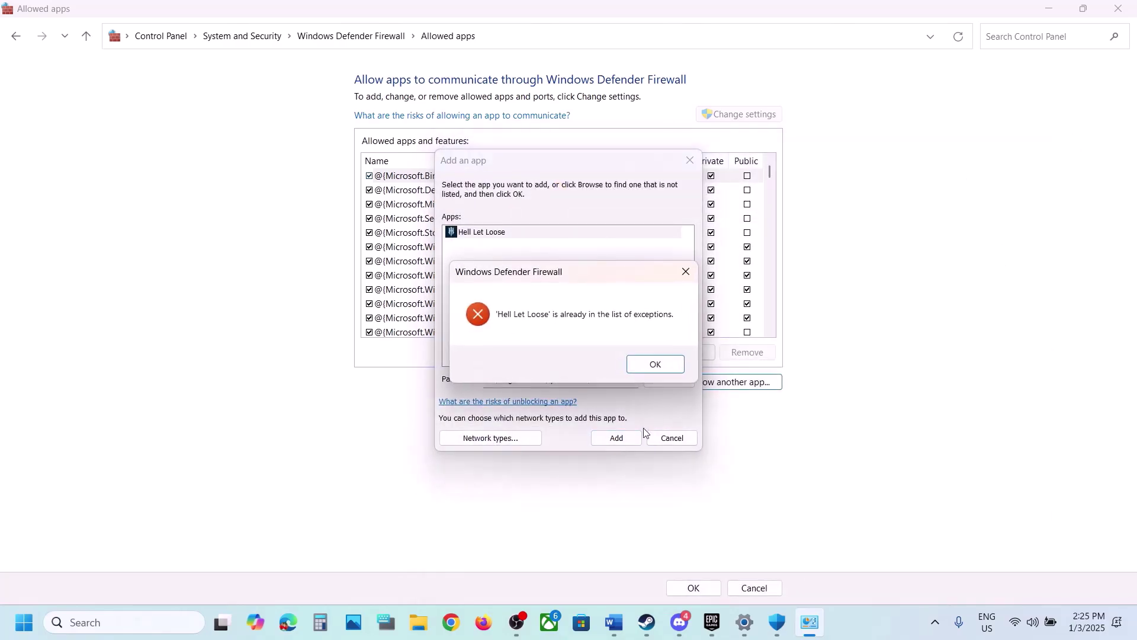
click(661, 367)
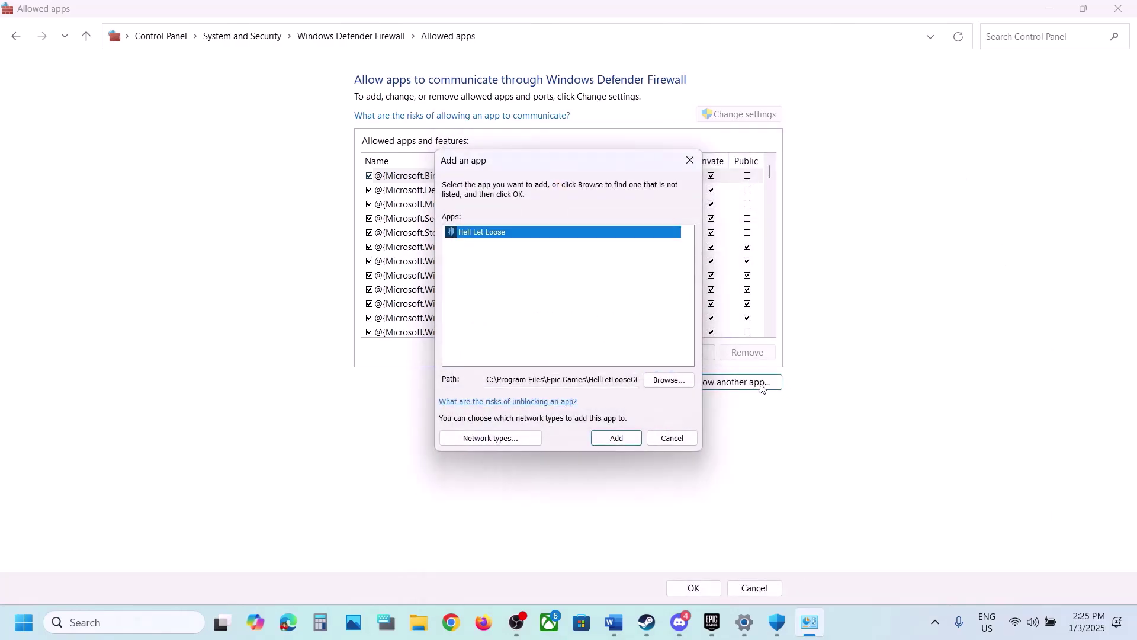
Step: Try to add EasyAntiCheat_EOS_Setup from the EasyAntiCheat folder to the firewall's allowed apps, and leave the add-app dialog
click(669, 380)
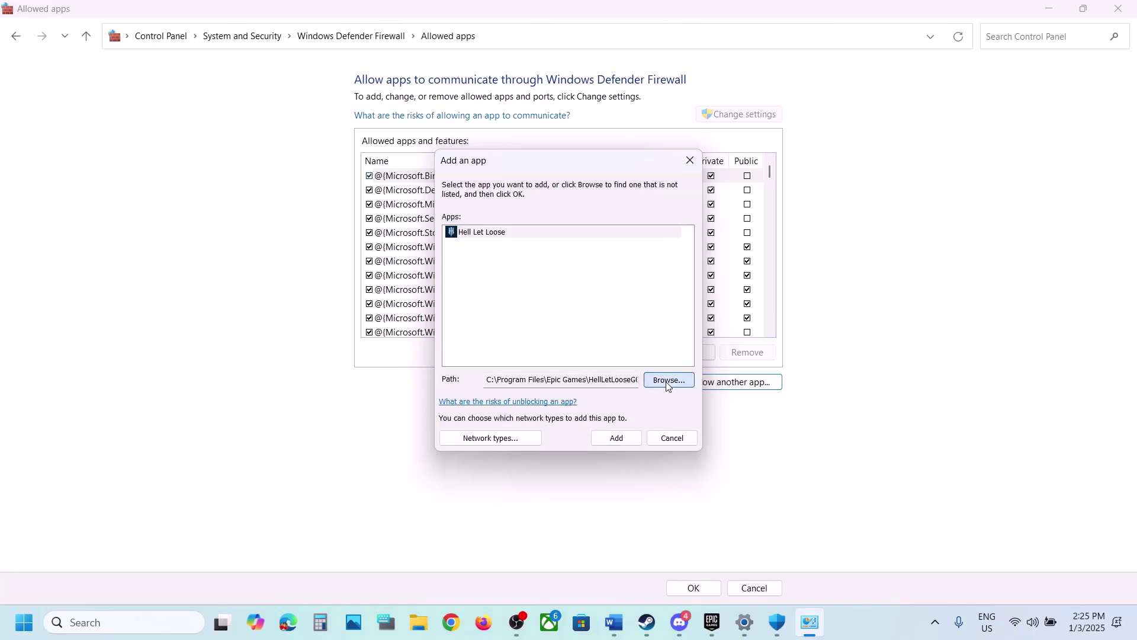
click(526, 179)
click(527, 179)
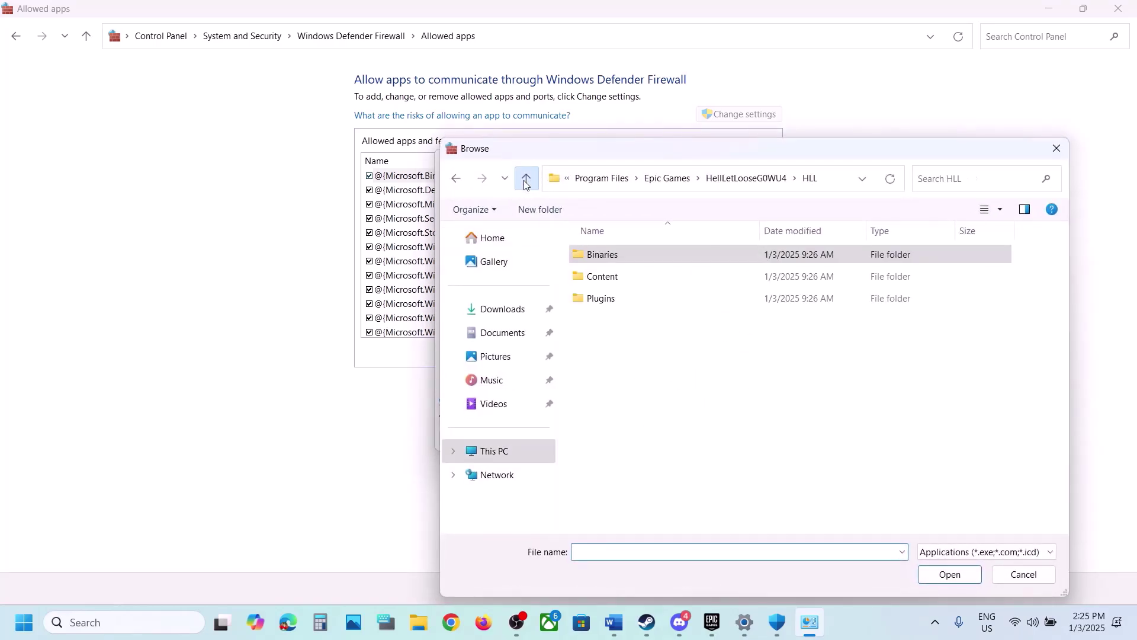
click(526, 179)
double_click(615, 276)
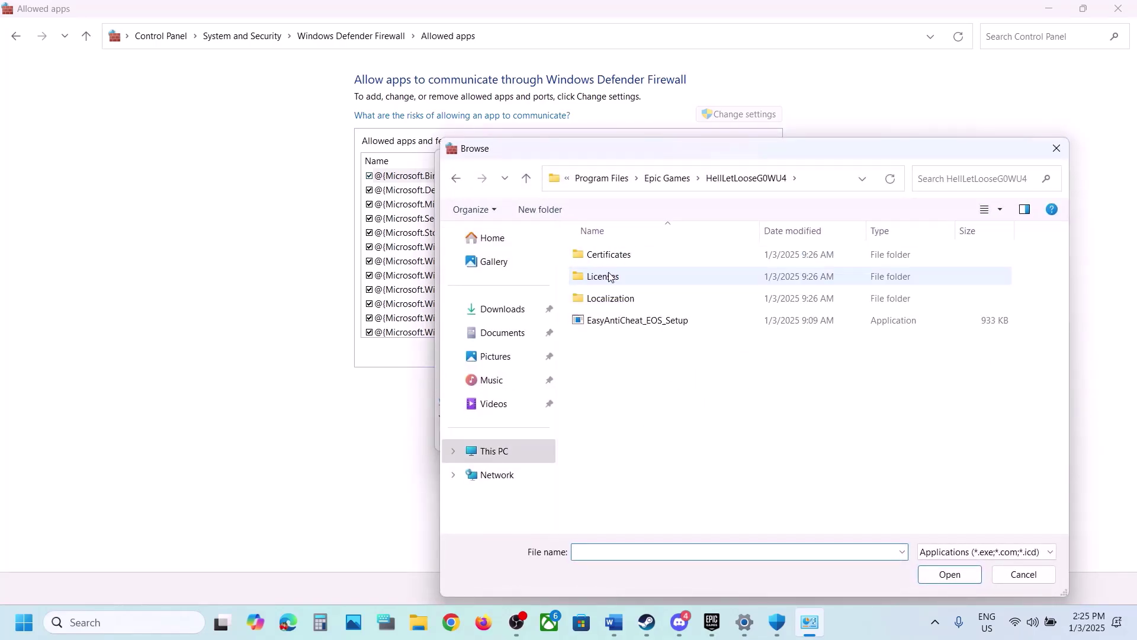
click(615, 323)
click(950, 574)
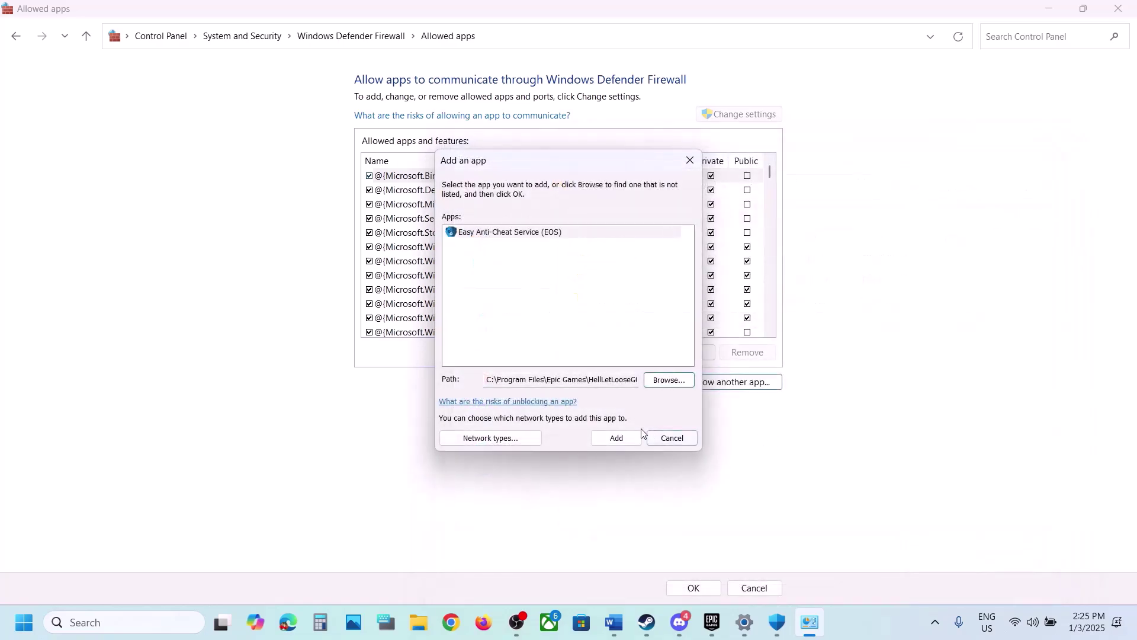
click(616, 436)
click(683, 364)
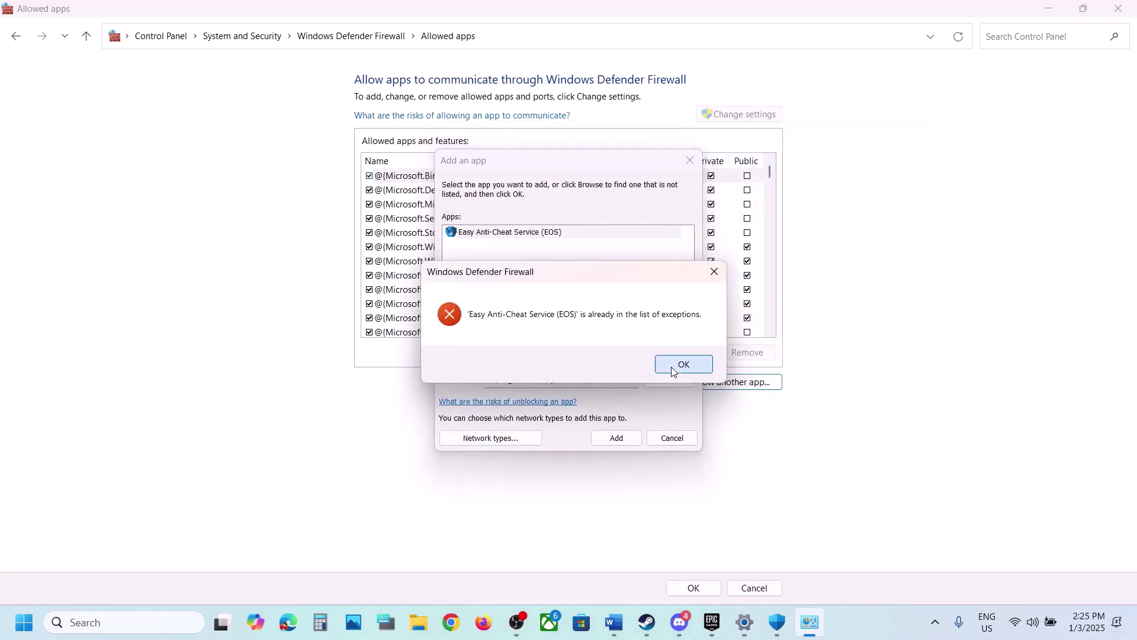
click(672, 437)
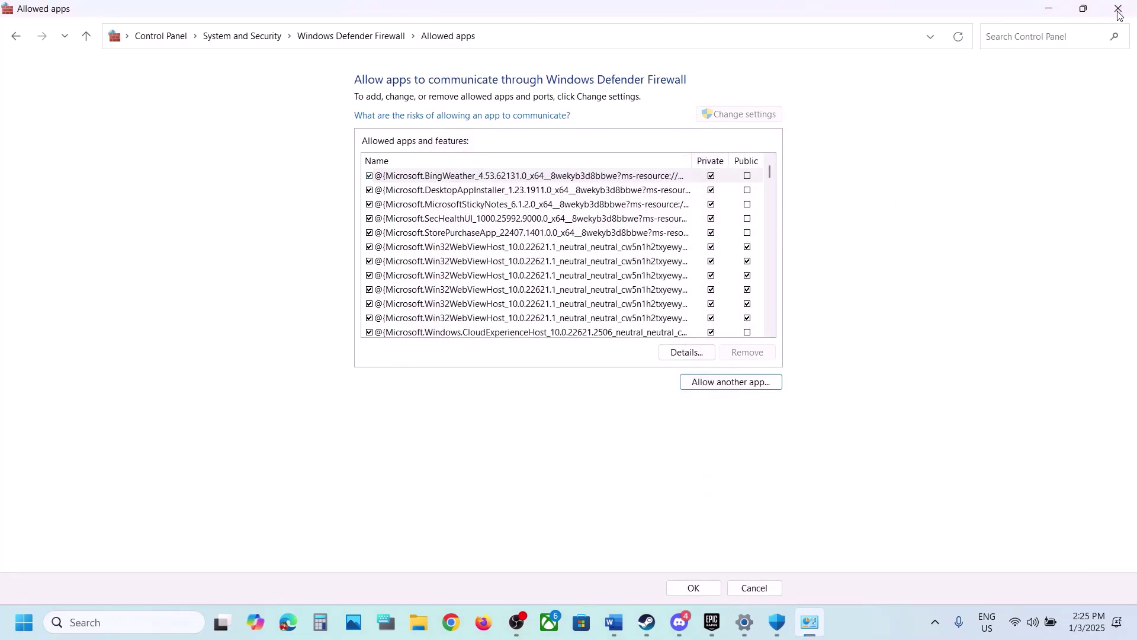
Step: Close the firewall, Windows Security and Settings windows and go to Step 7 on verifying game files in the Word document
click(1118, 10)
click(1119, 8)
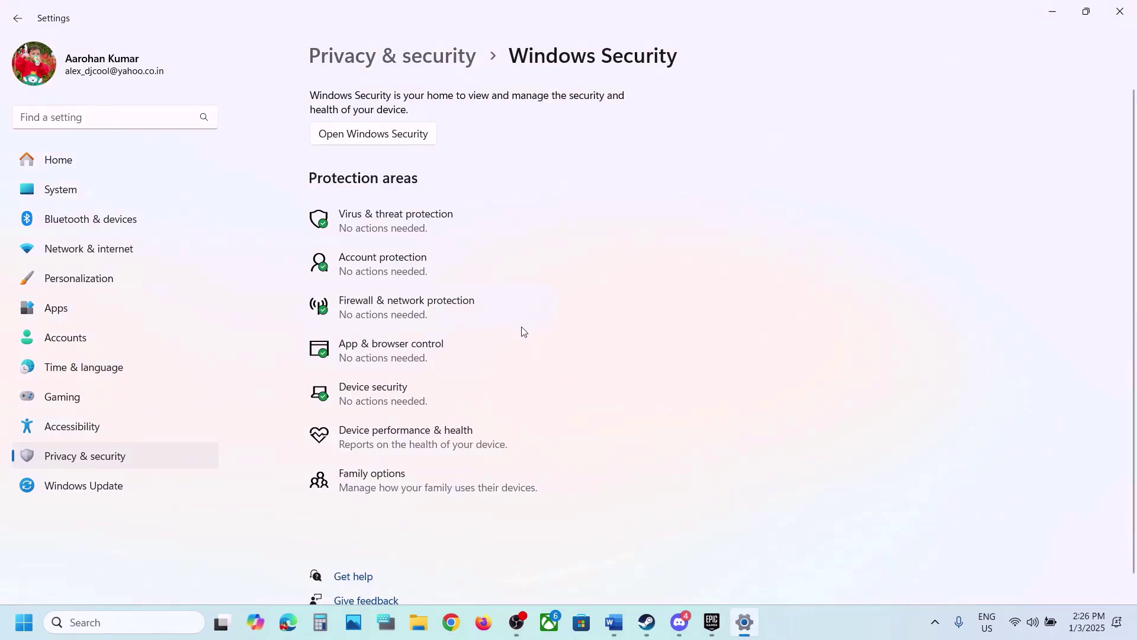
click(1120, 11)
scroll(513, 329, down, 3)
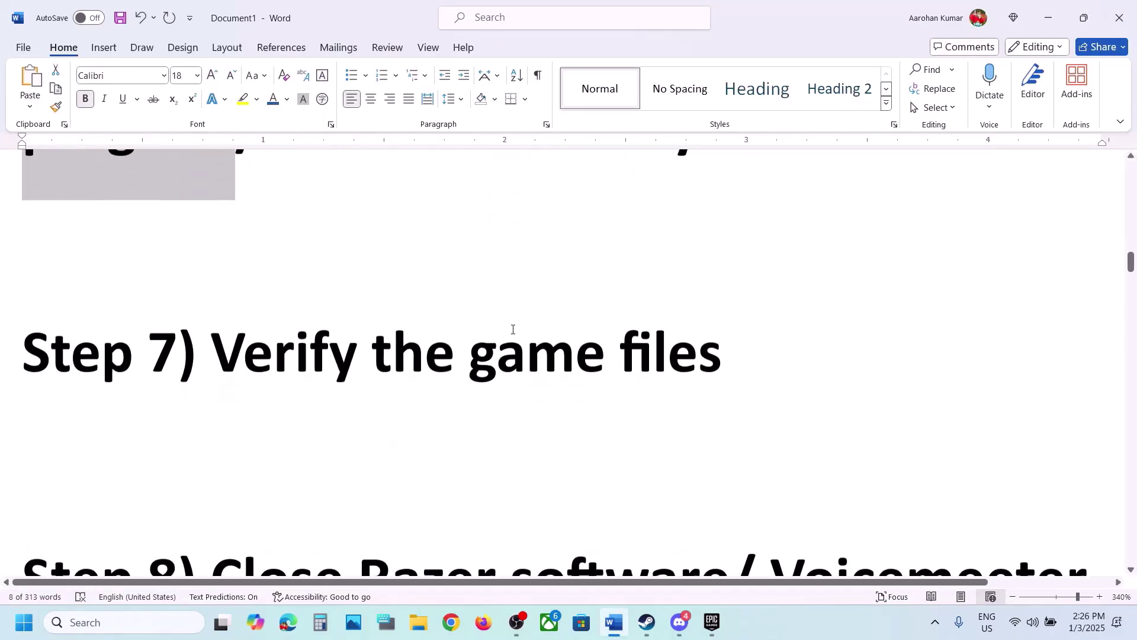
Step: Switch to Steam, view the properties of Hell Let Loose in the library, and close them
click(647, 622)
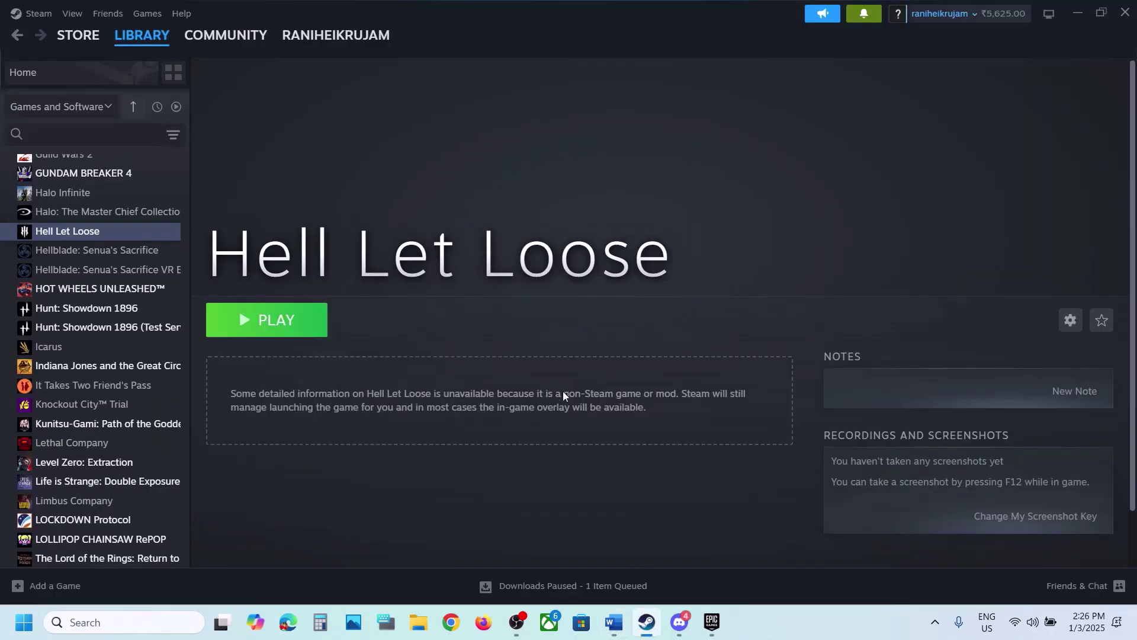
right_click(105, 231)
click(164, 351)
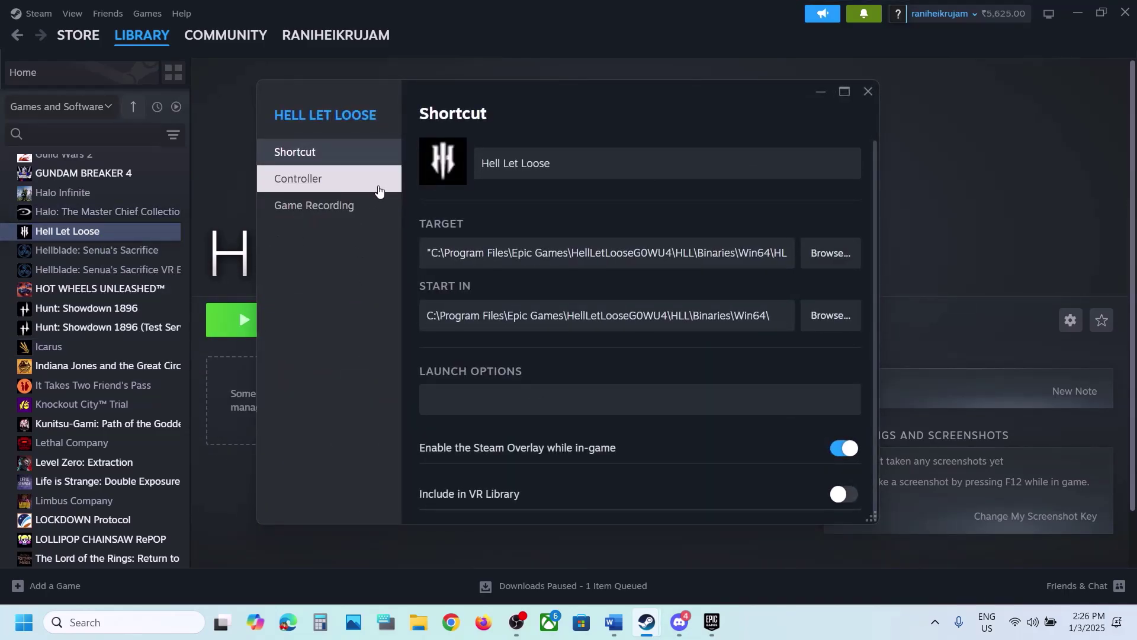
click(869, 92)
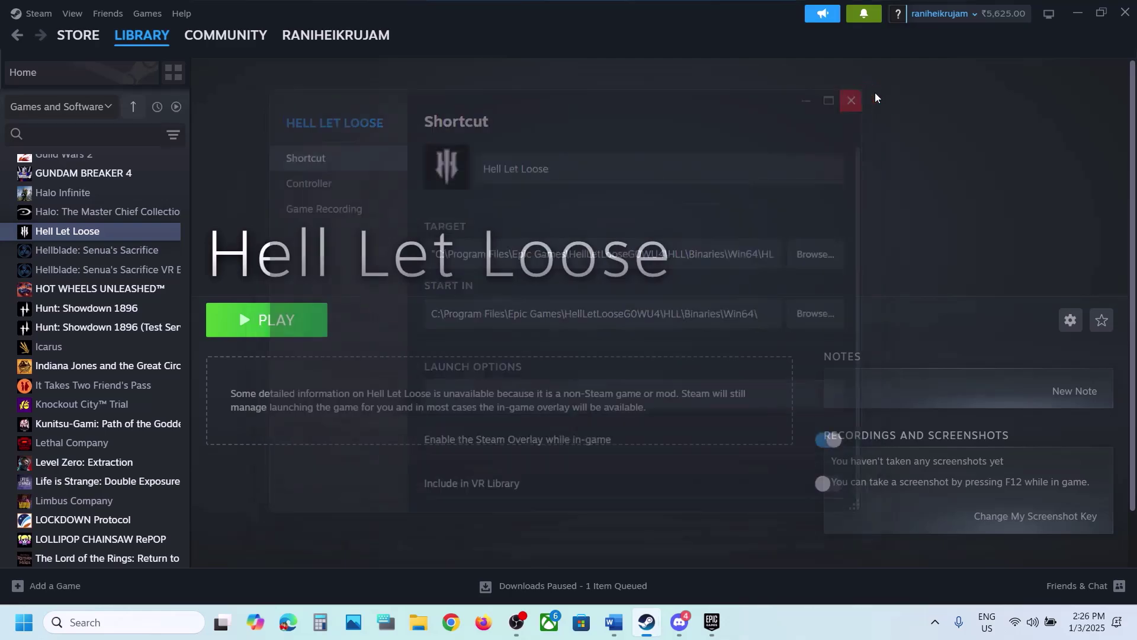
Step: View the installed files properties of HOT WHEELS UNLEASHED, where game file verification is offered, and close them
right_click(68, 290)
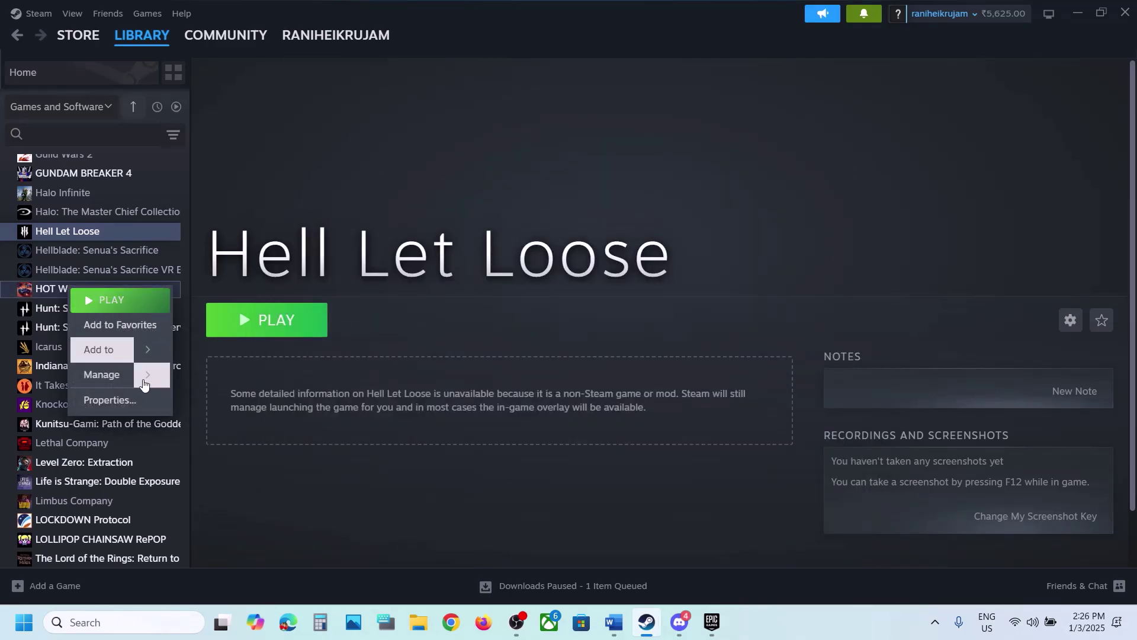
click(106, 398)
click(307, 223)
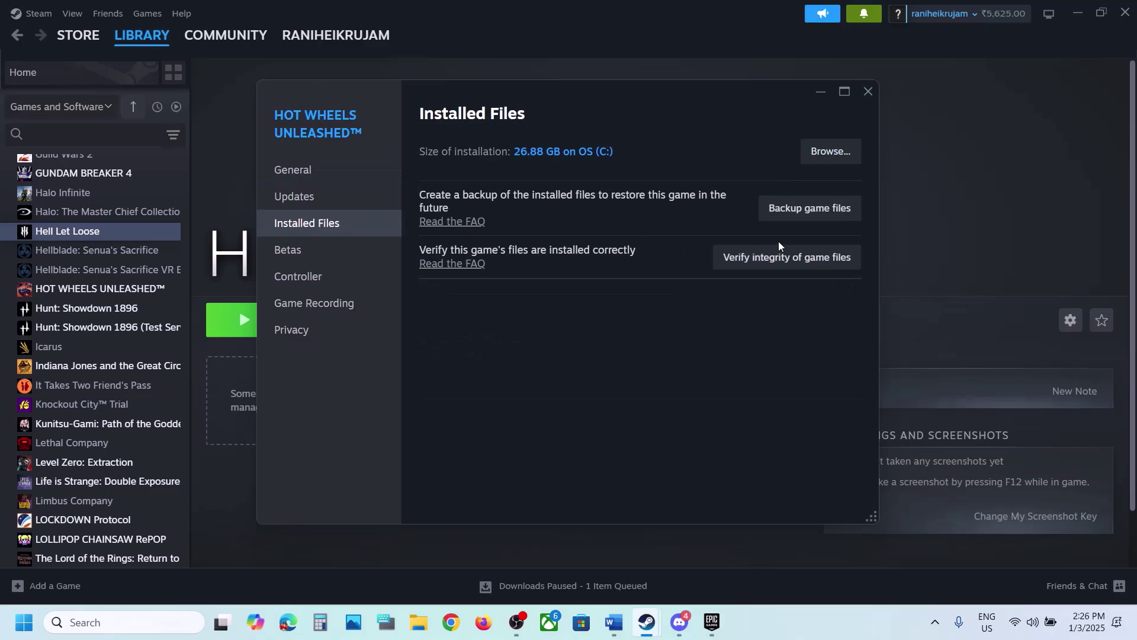
click(869, 92)
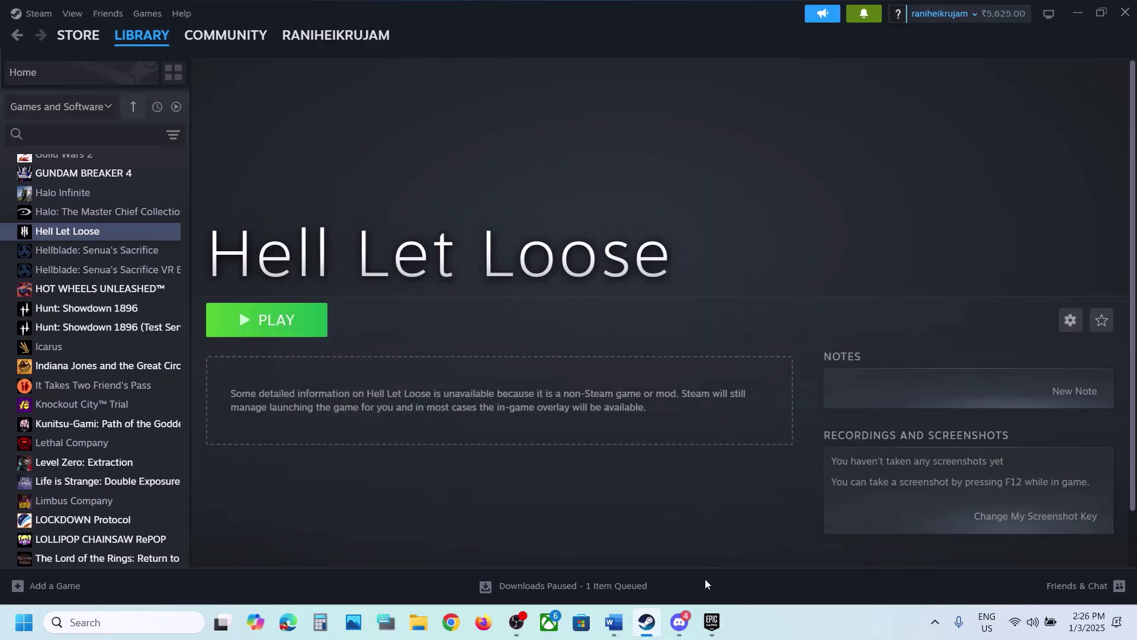
Step: Switch to the Epic Games Launcher, view the manage options with Verify Files for Hell Let Loose, and close them
click(713, 623)
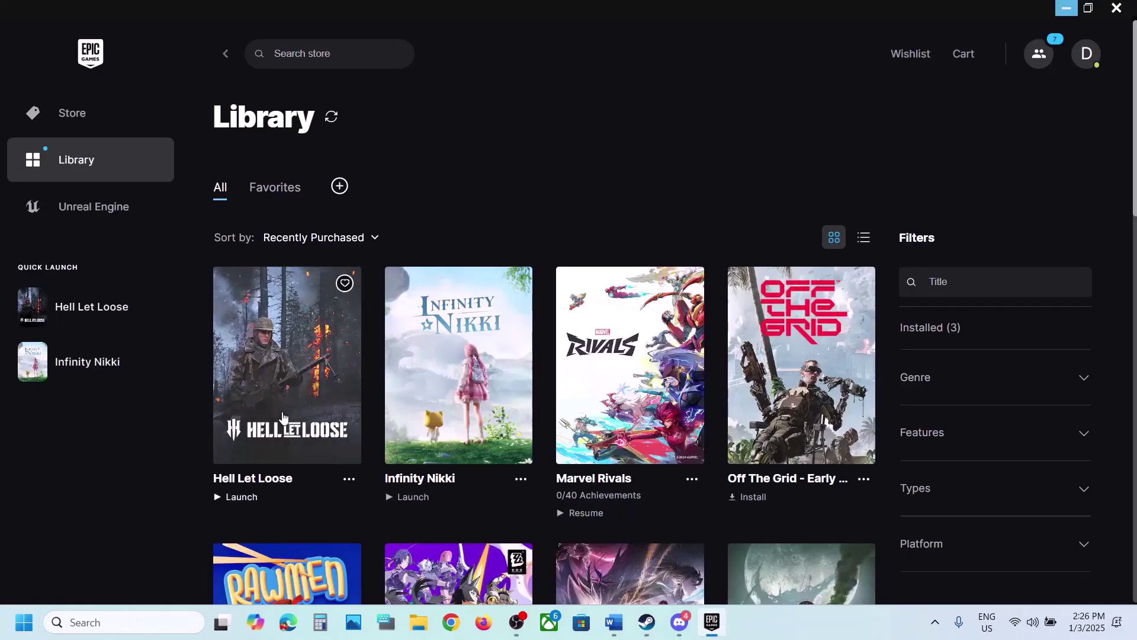
click(349, 481)
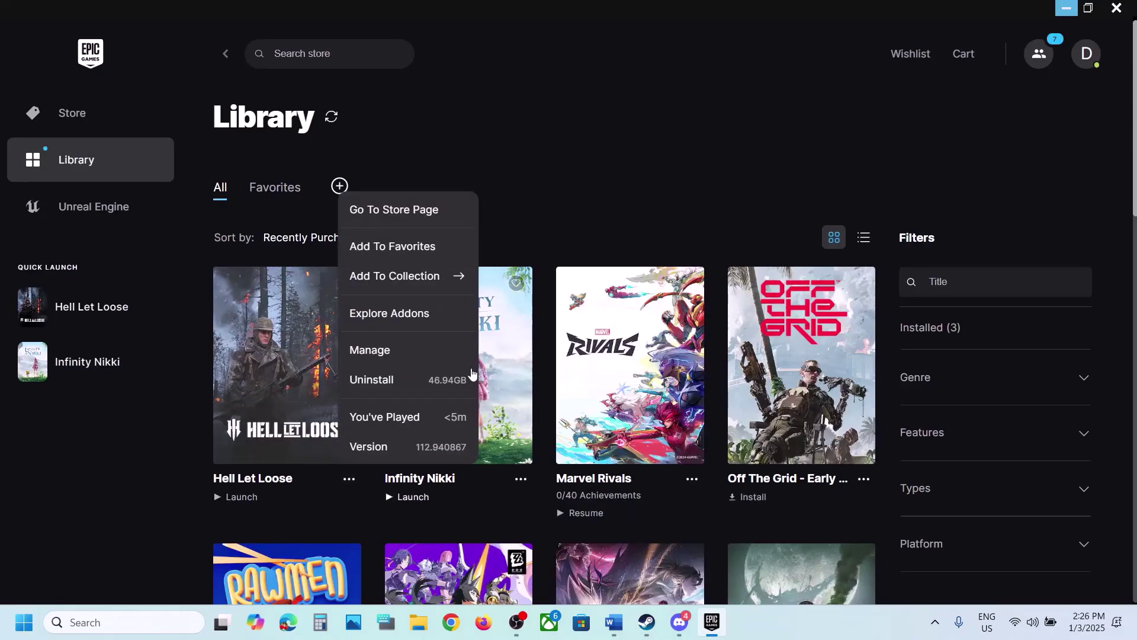
click(390, 351)
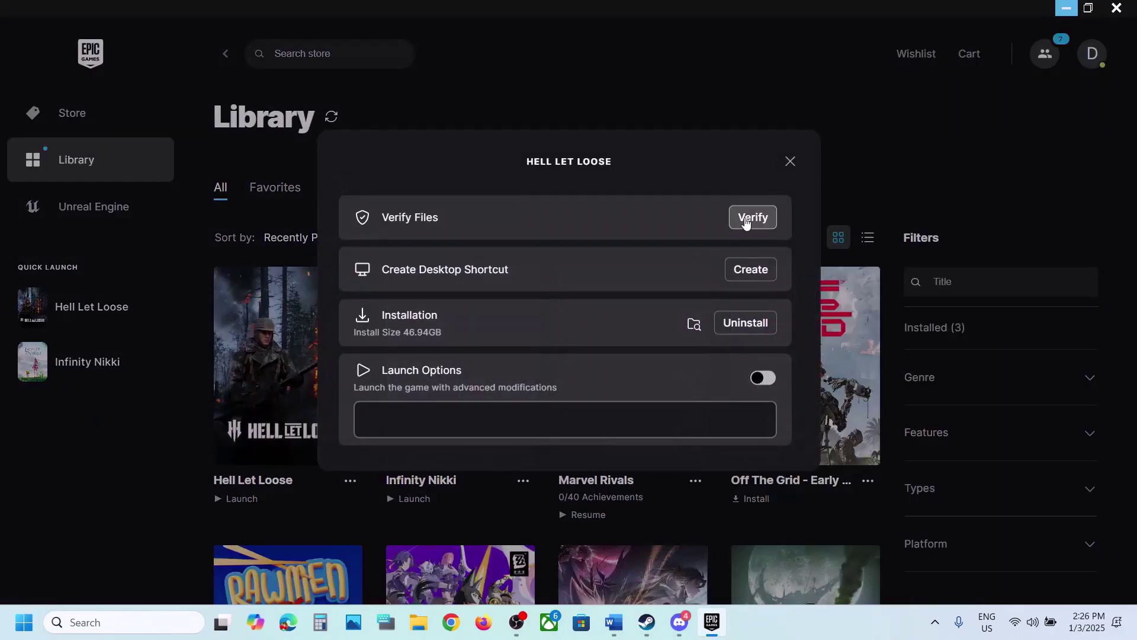
click(790, 161)
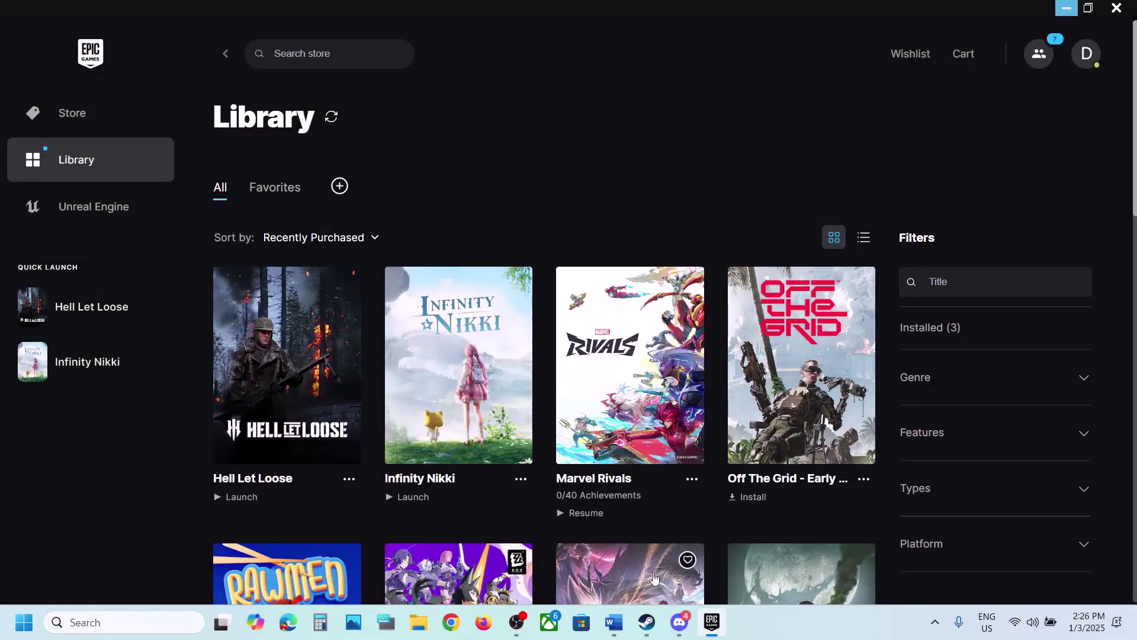
Step: Switch to the Word document, go to Step 8, and highlight "Razer software" and "Voicemeeter"
click(614, 622)
scroll(483, 435, down, 5)
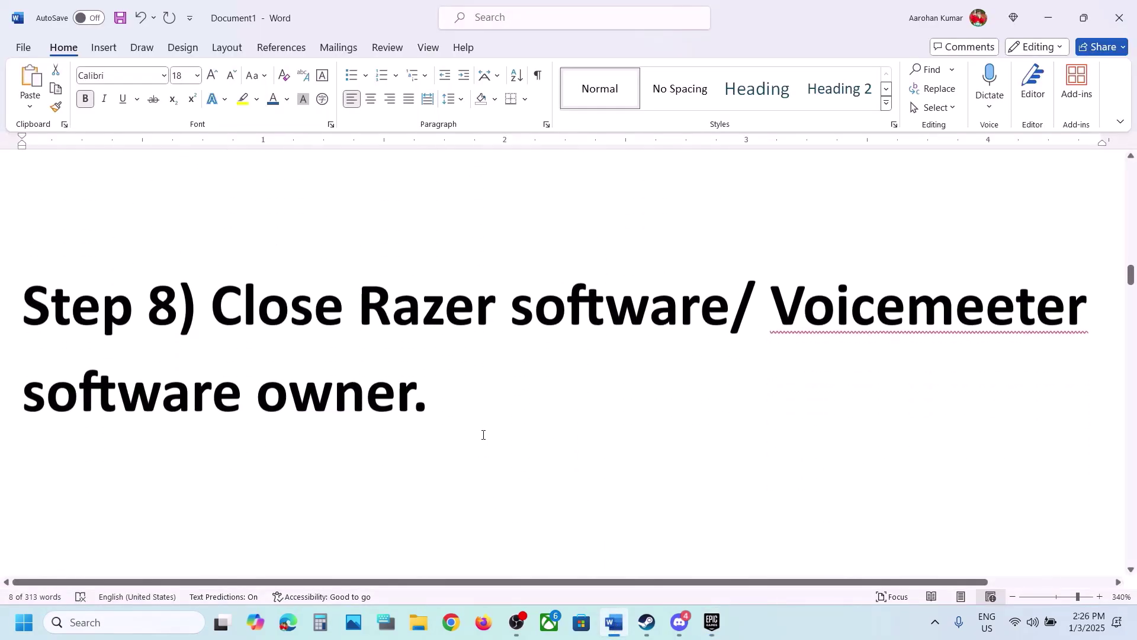
drag(365, 303, 684, 304)
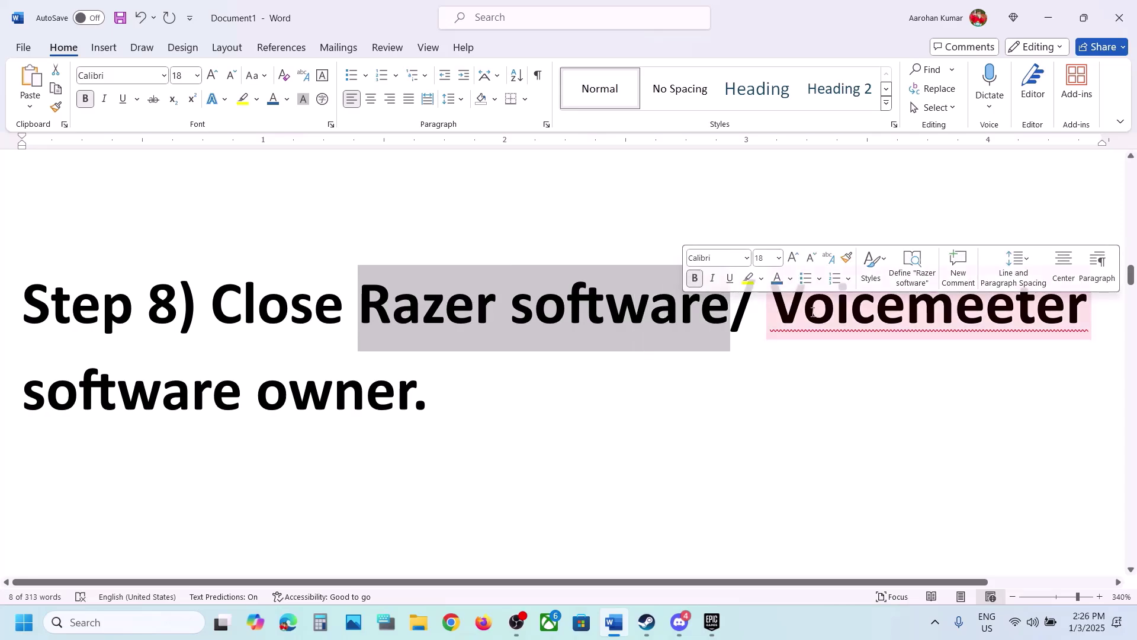
drag(771, 303, 1120, 306)
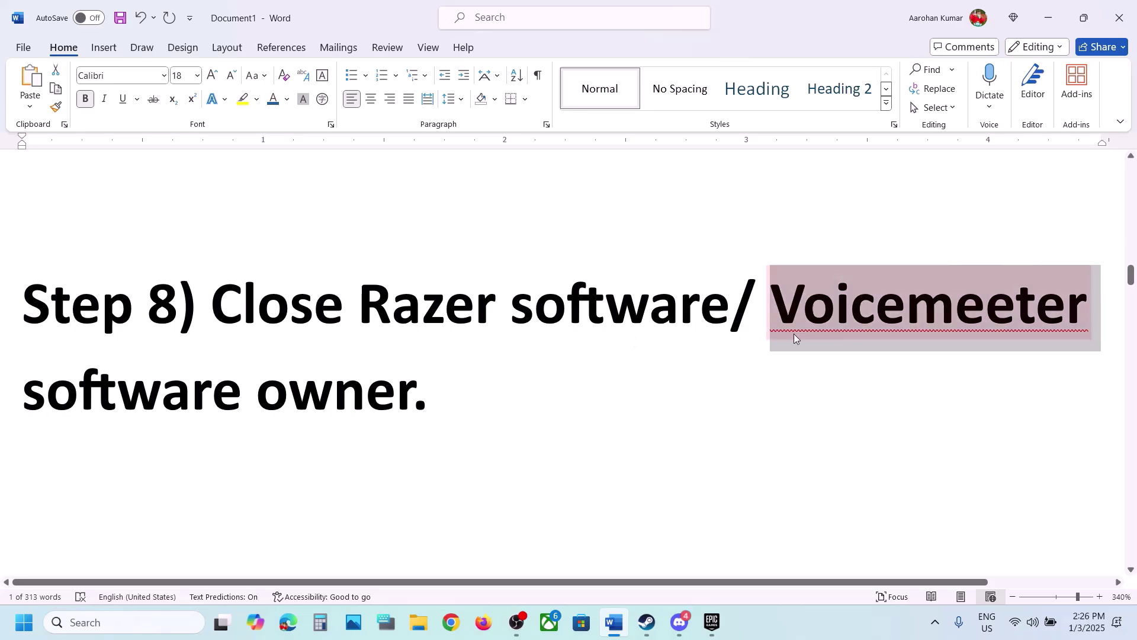
Step: Go to Step 9 in the document and highlight the instruction to open the game's HLL\Content folder and the word "Paks"
scroll(337, 259, down, 4)
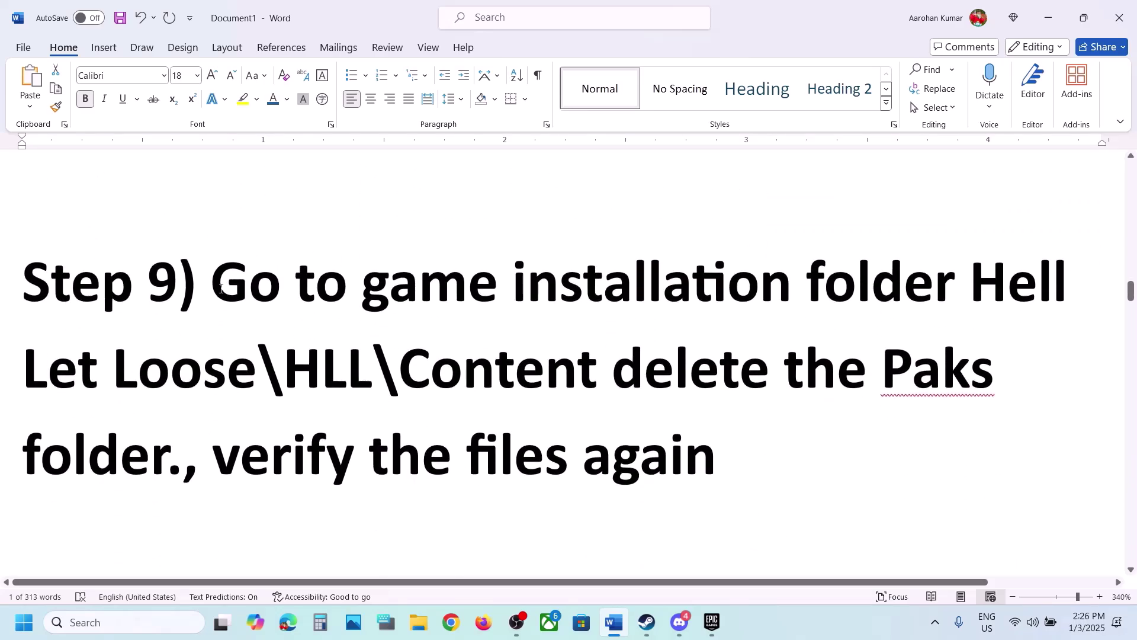
drag(220, 288, 784, 358)
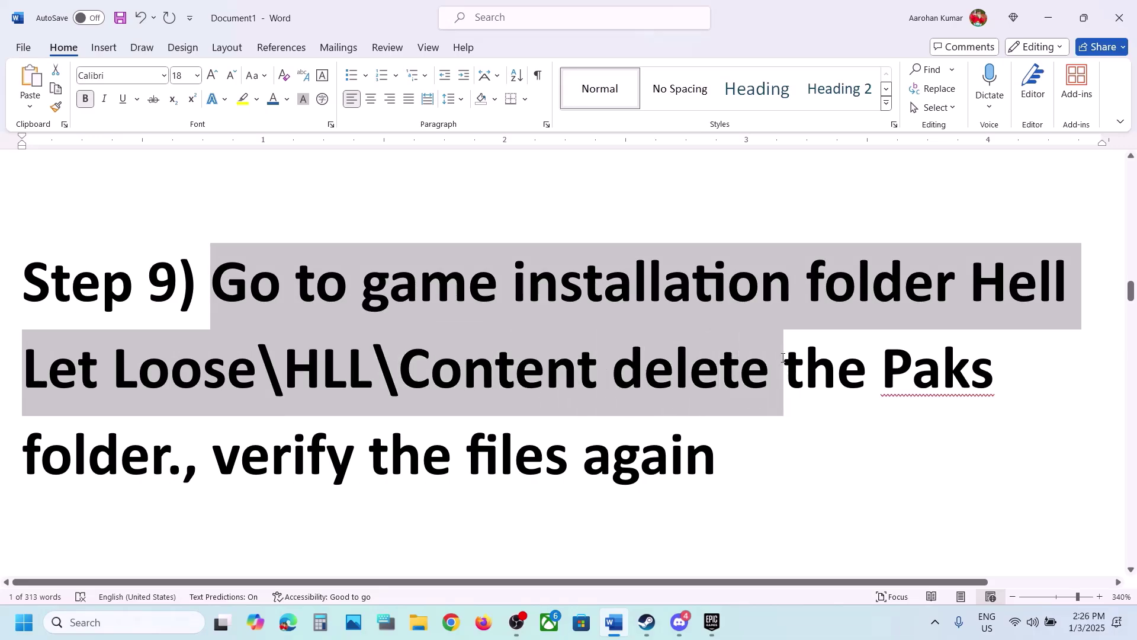
drag(883, 368, 997, 381)
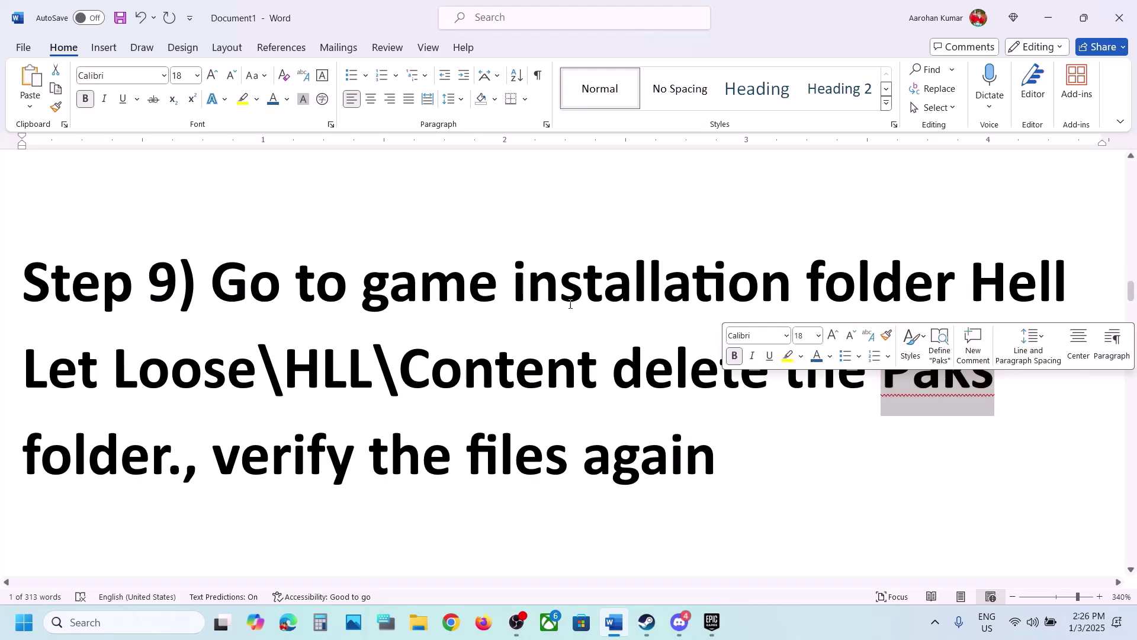
Step: Switch to File Explorer and browse to the Steam games folder, C:\Program Files (x86)\Steam\steamapps\common
click(424, 619)
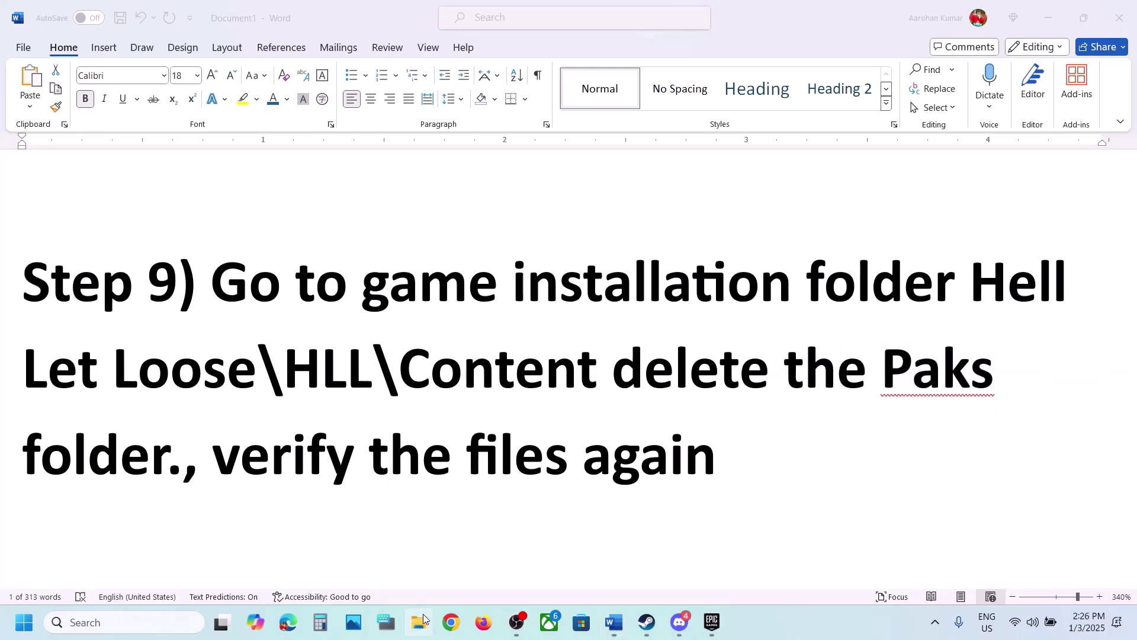
click(69, 330)
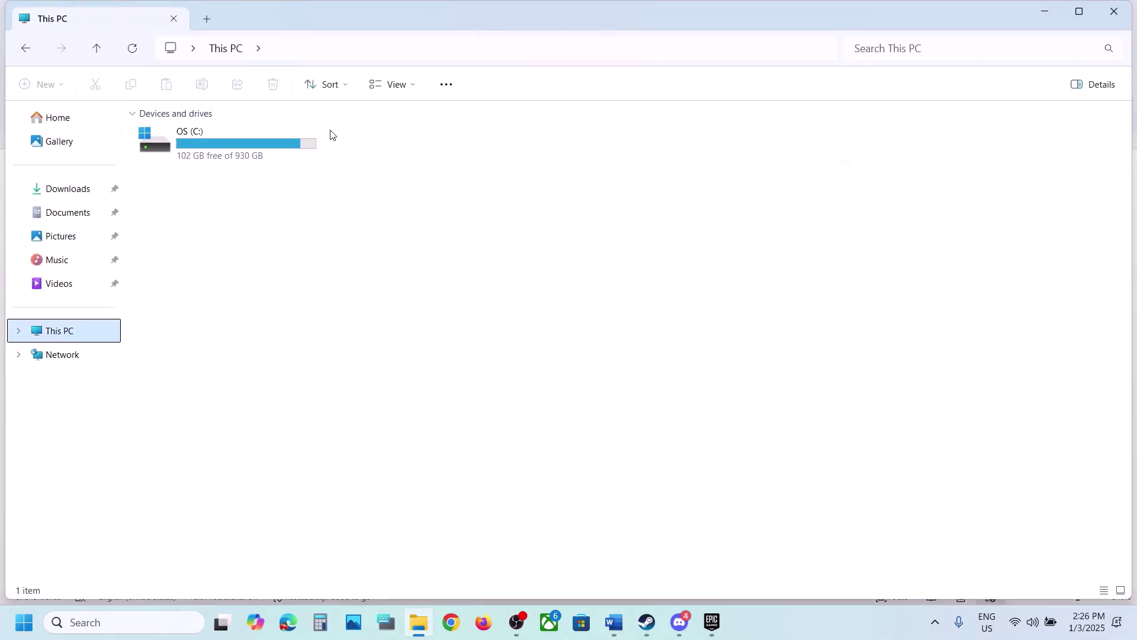
click(271, 159)
double_click(272, 159)
scroll(261, 296, down, 3)
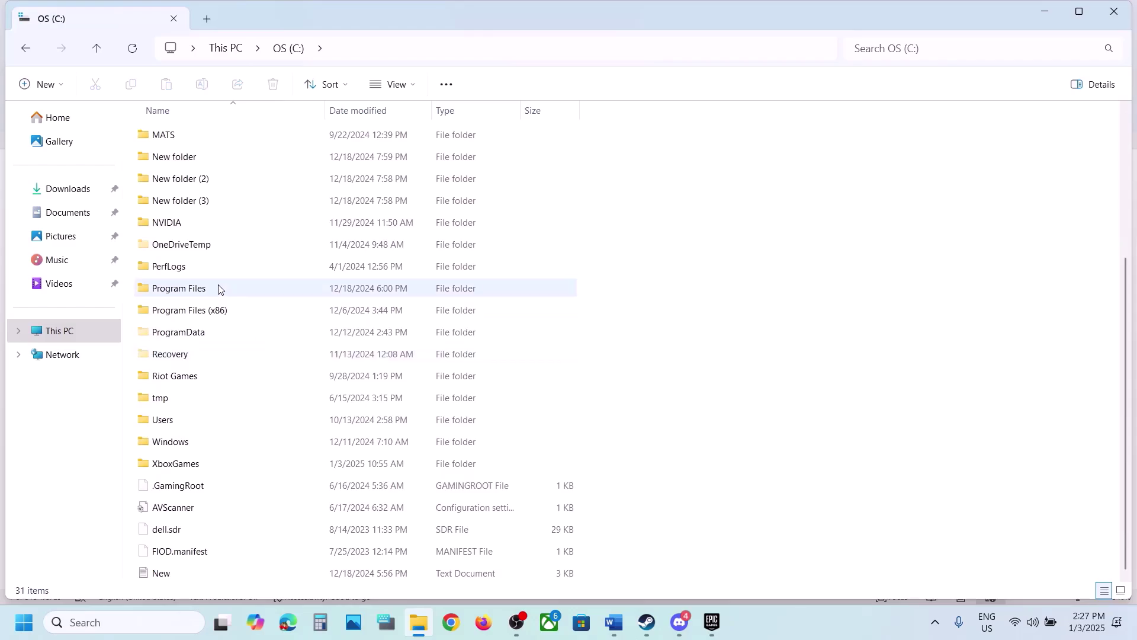
double_click(196, 311)
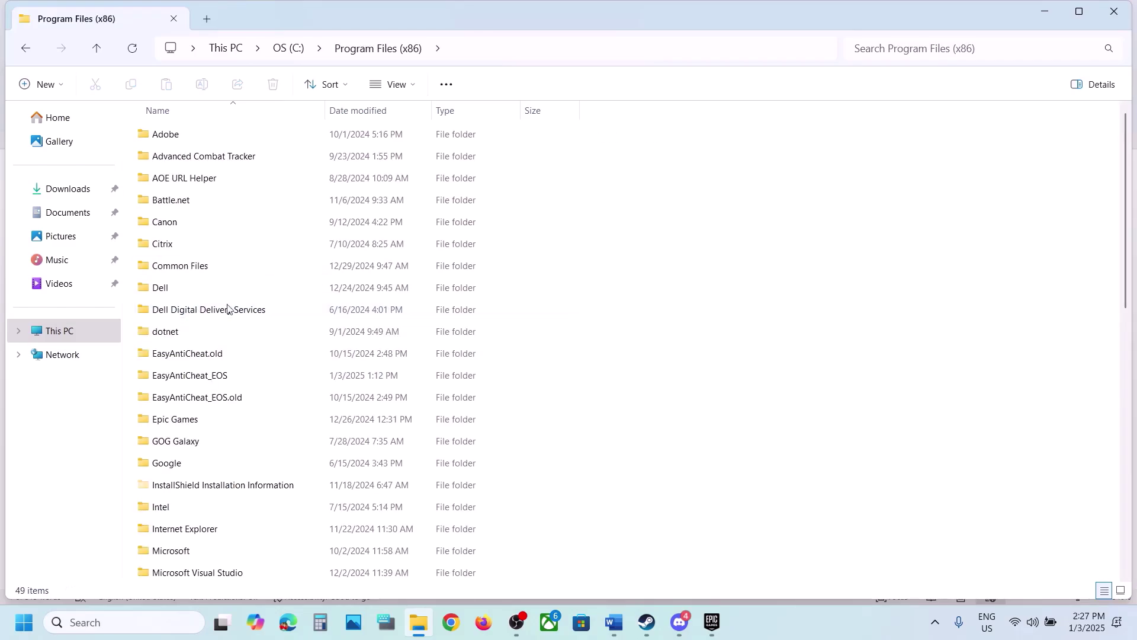
scroll(217, 344, down, 4)
scroll(178, 503, down, 4)
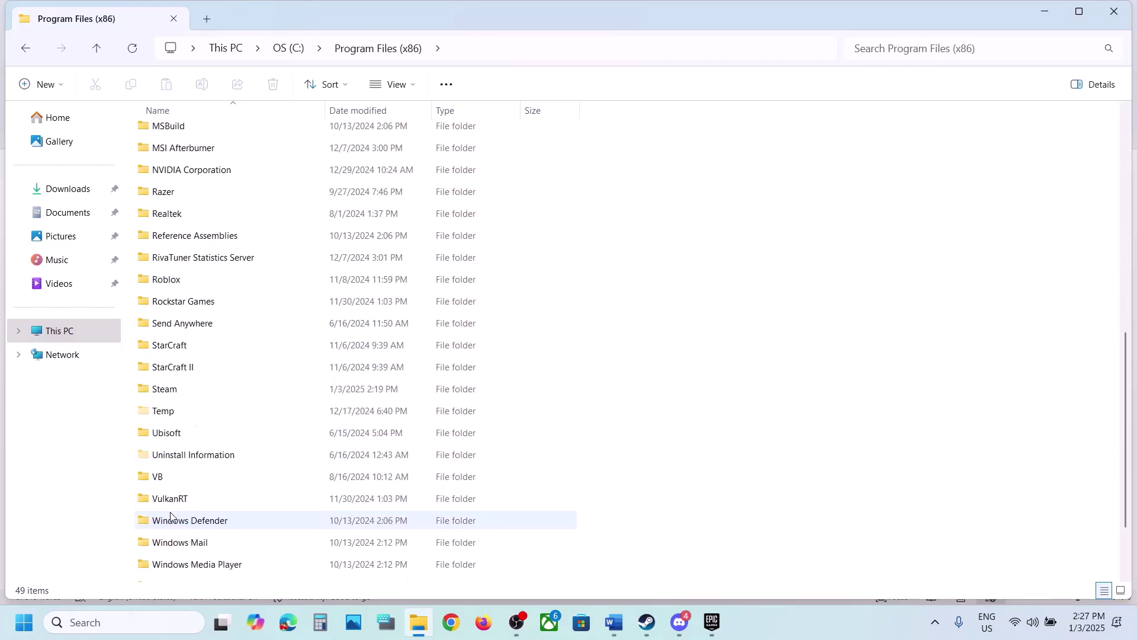
double_click(178, 379)
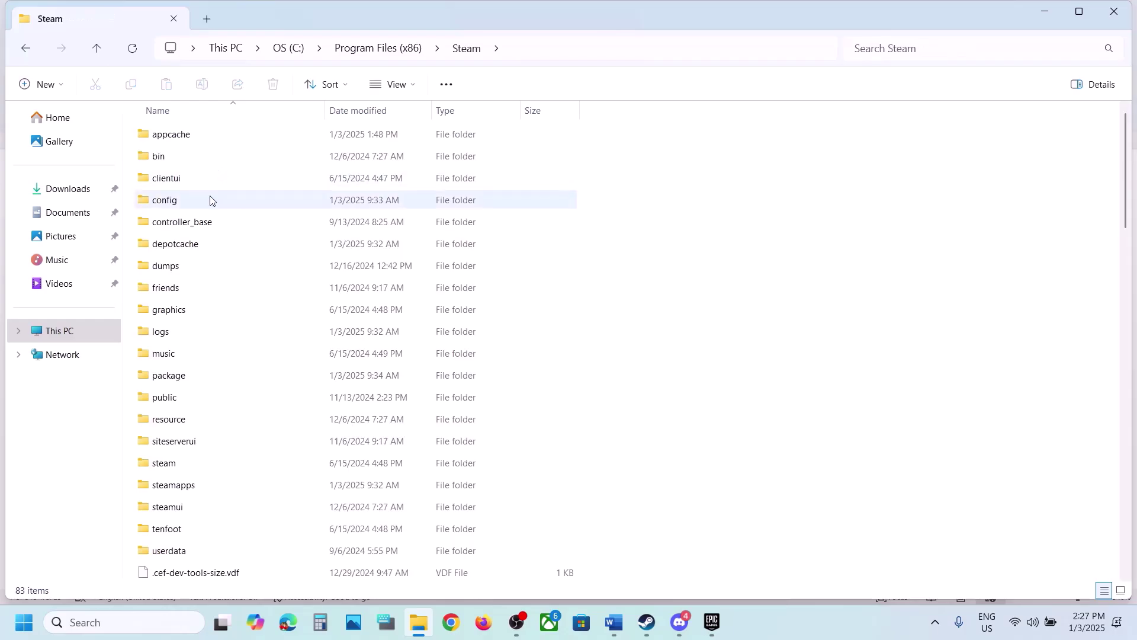
double_click(189, 486)
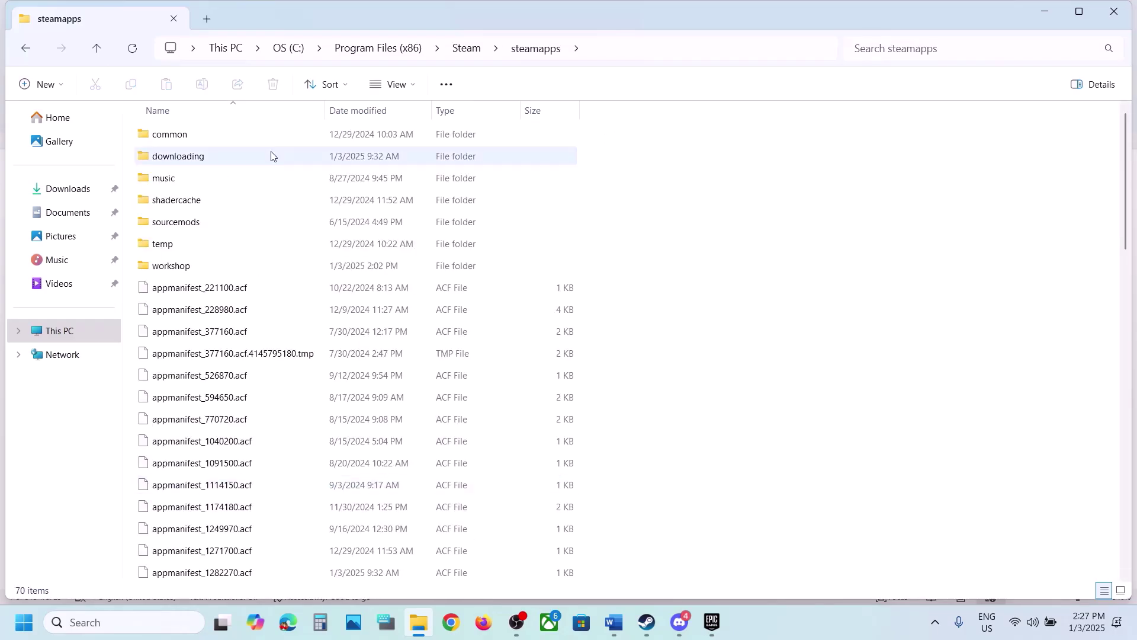
double_click(196, 134)
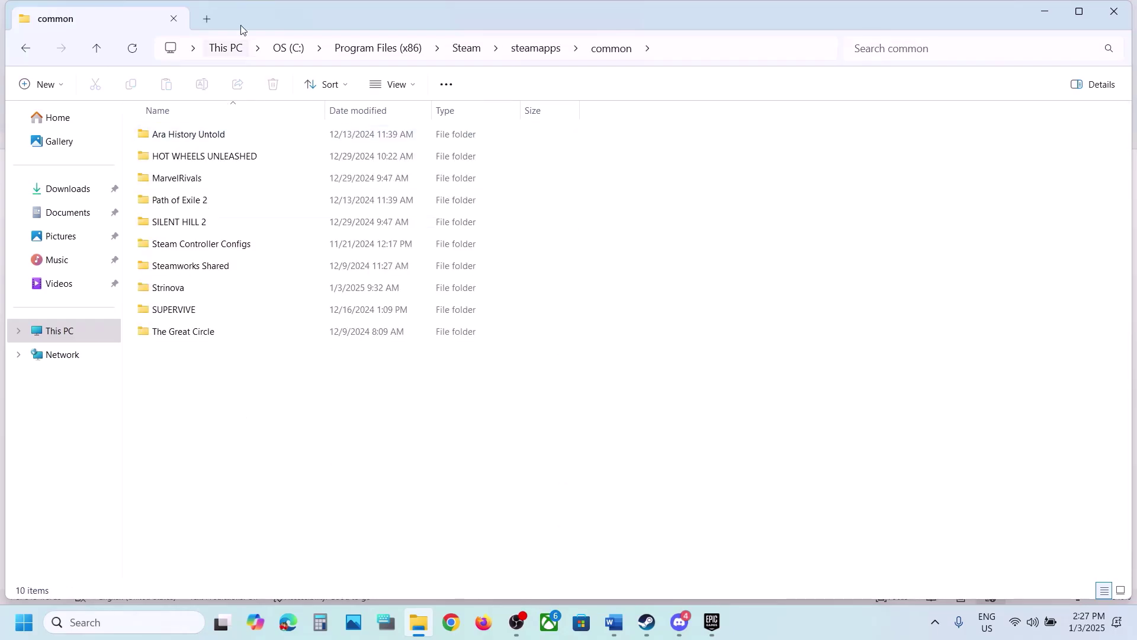
Step: Go back up to the C: drive and open Program Files\Epic Games\HellLetLooseG0WU4\HLL\Content
click(109, 53)
click(109, 53)
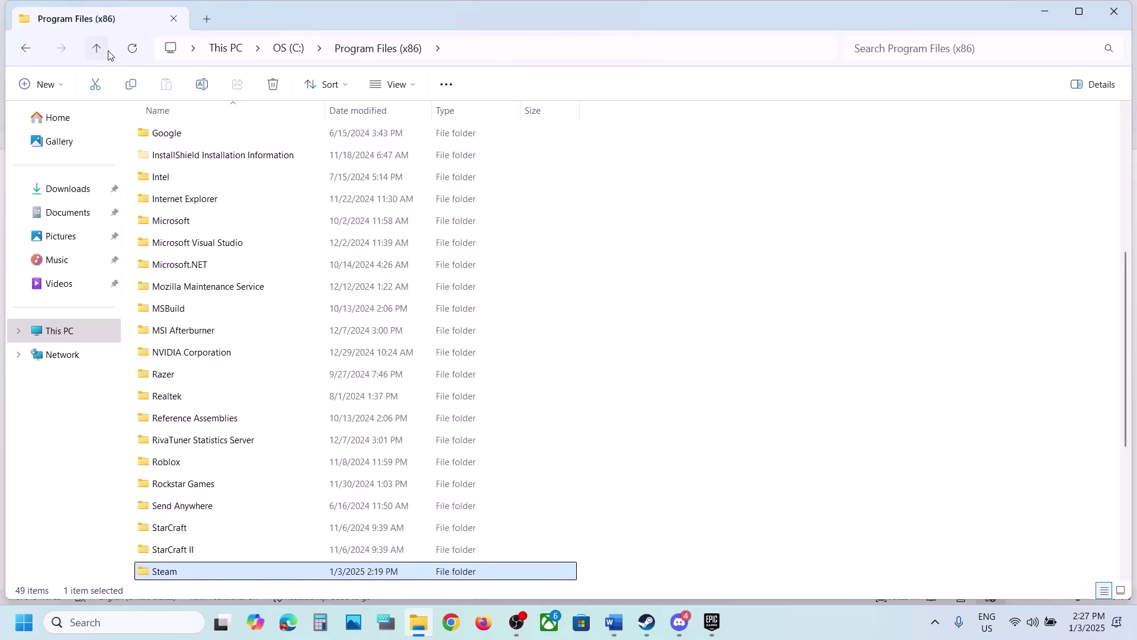
click(108, 54)
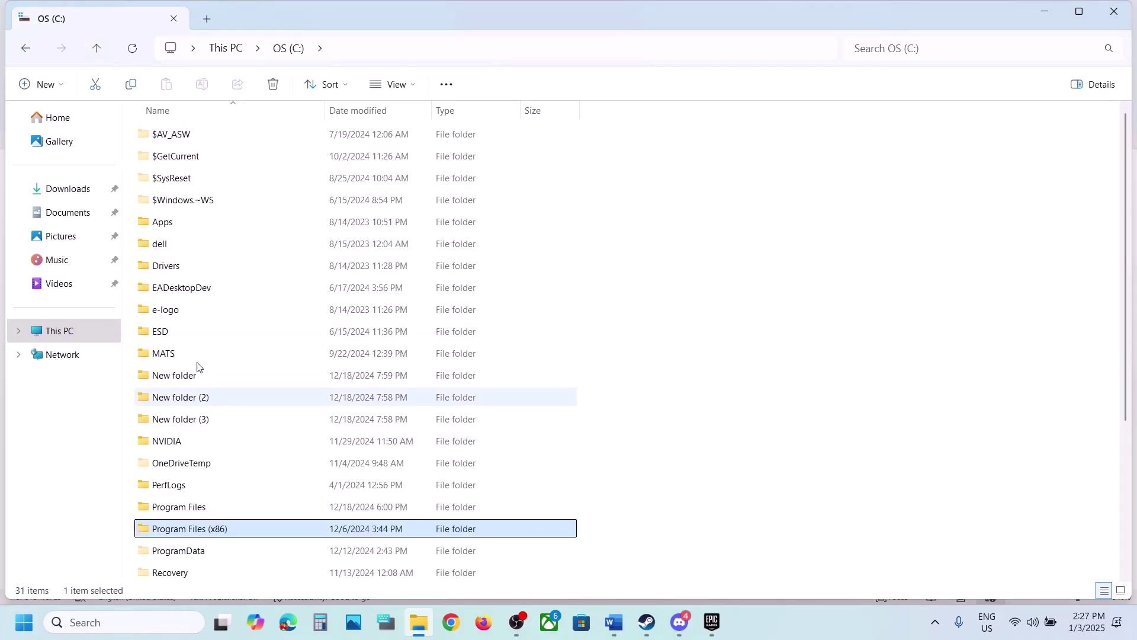
double_click(163, 506)
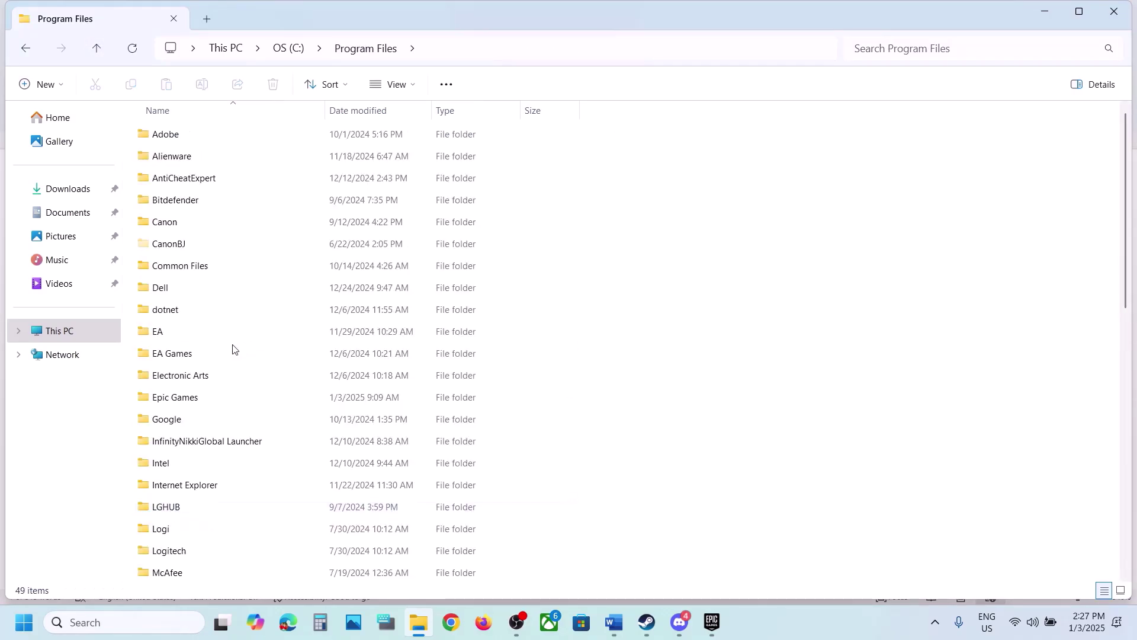
double_click(190, 398)
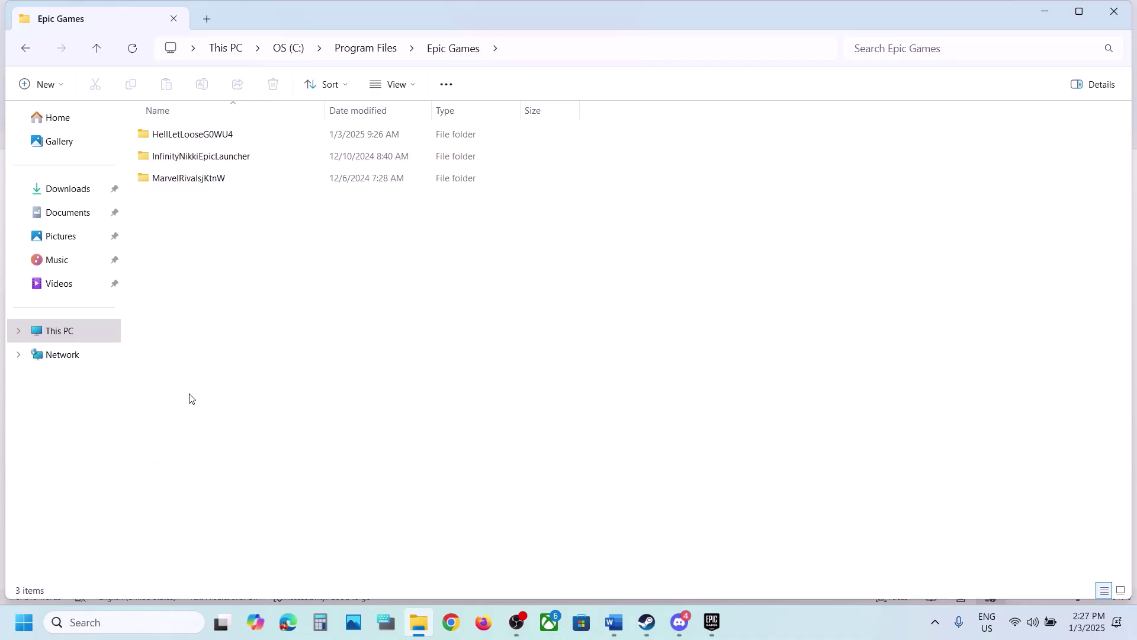
click(196, 132)
double_click(196, 133)
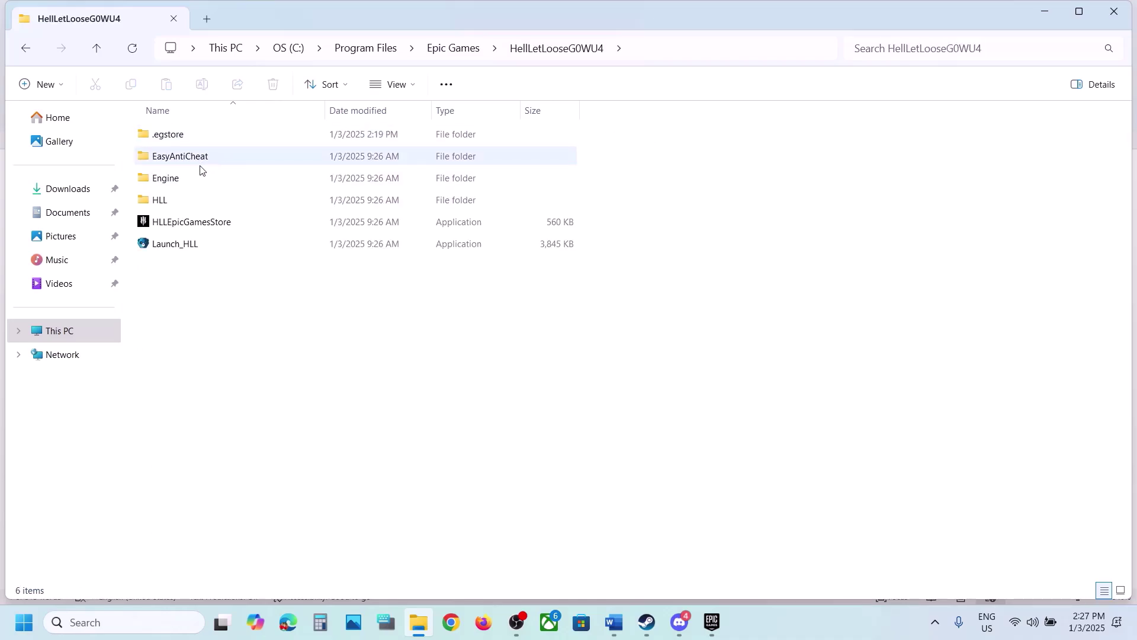
click(207, 202)
double_click(207, 203)
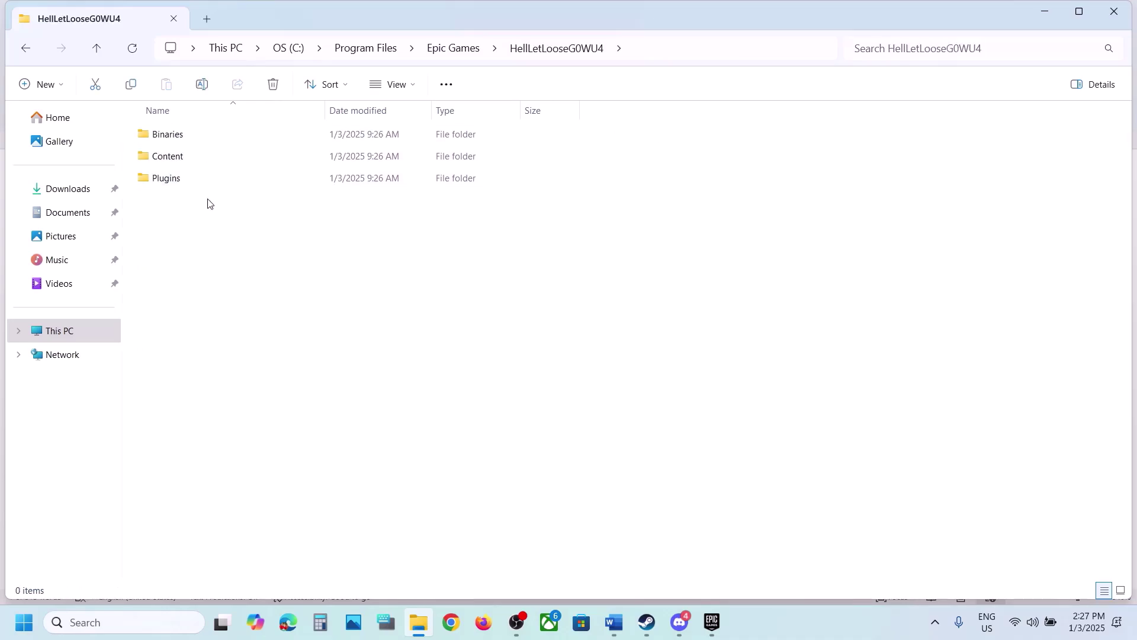
double_click(185, 154)
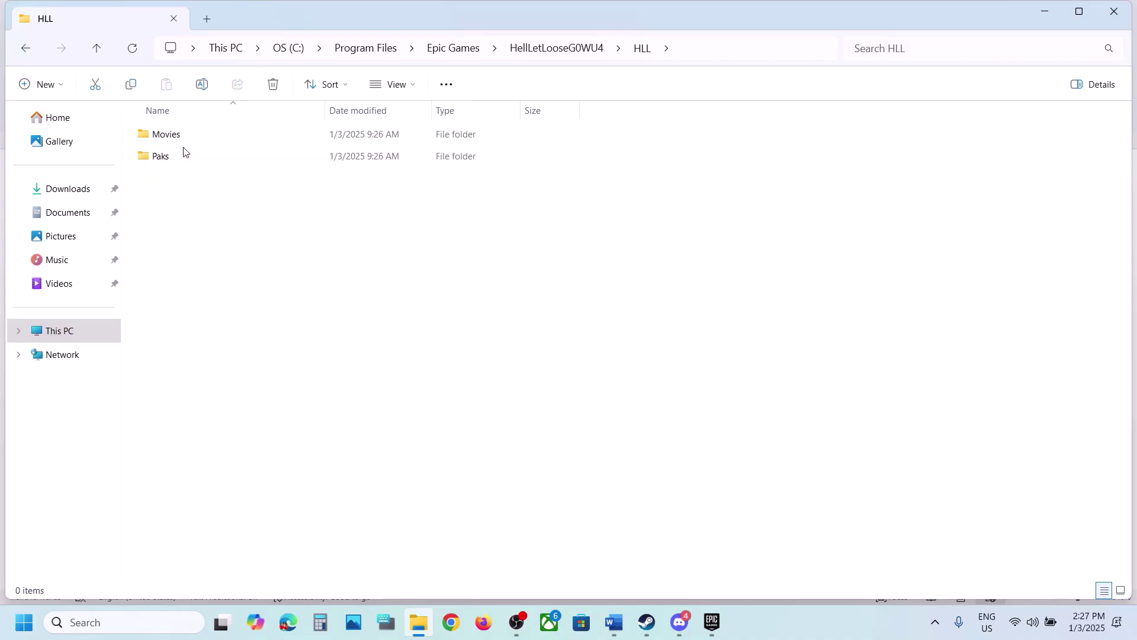
Step: Delete the Paks folder from the game's Content folder
click(165, 160)
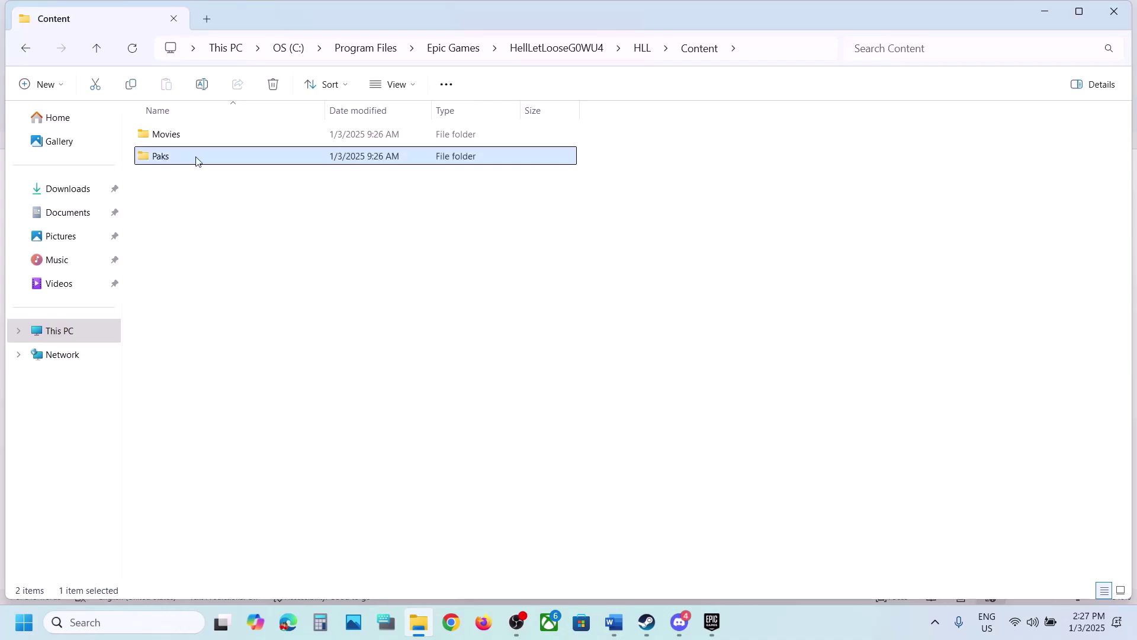
key(super+s)
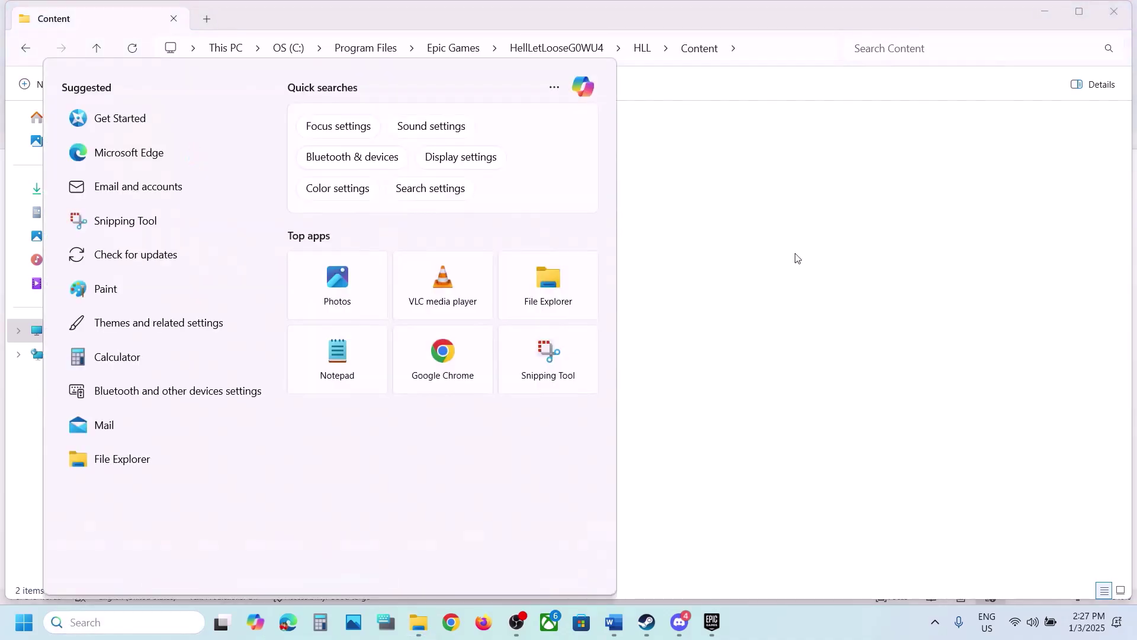
click(797, 258)
click(178, 163)
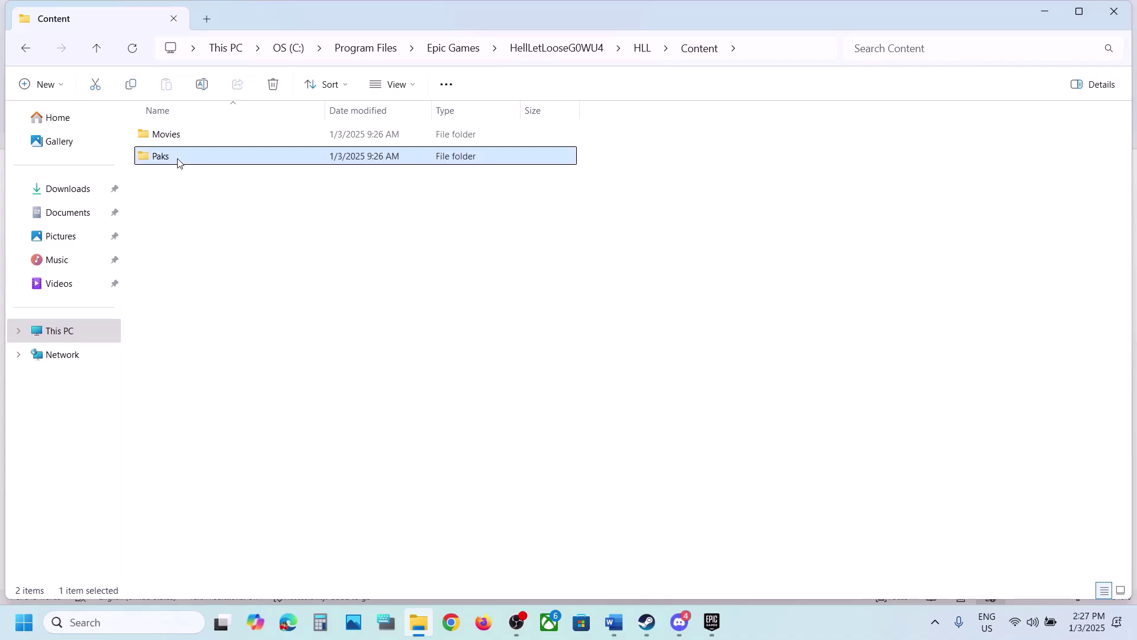
right_click(168, 160)
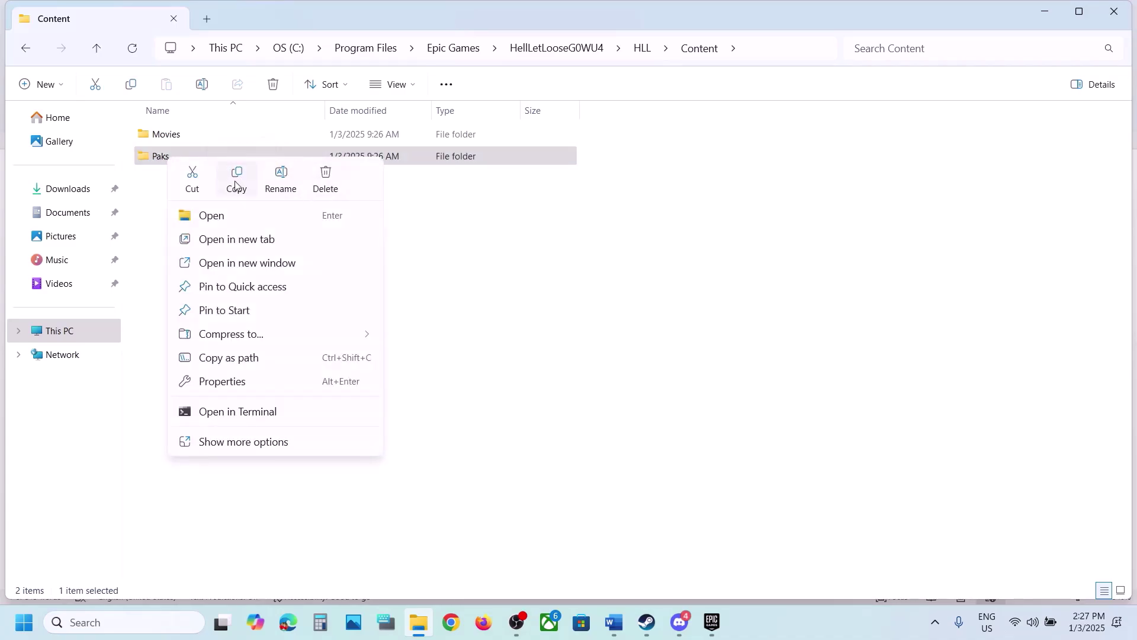
right_click(156, 158)
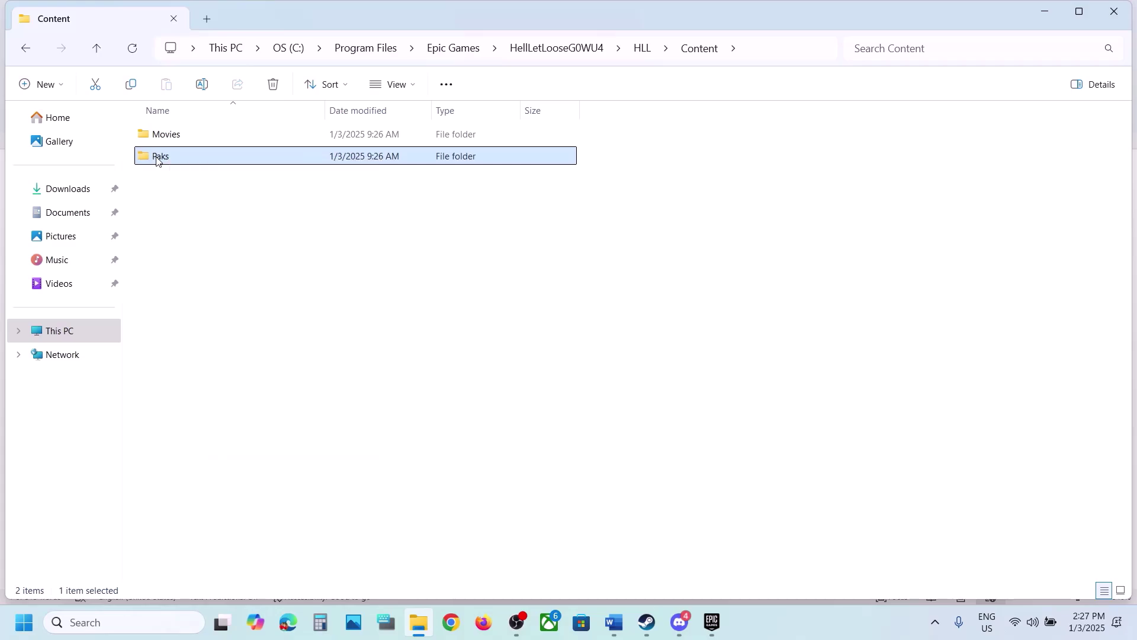
click(316, 177)
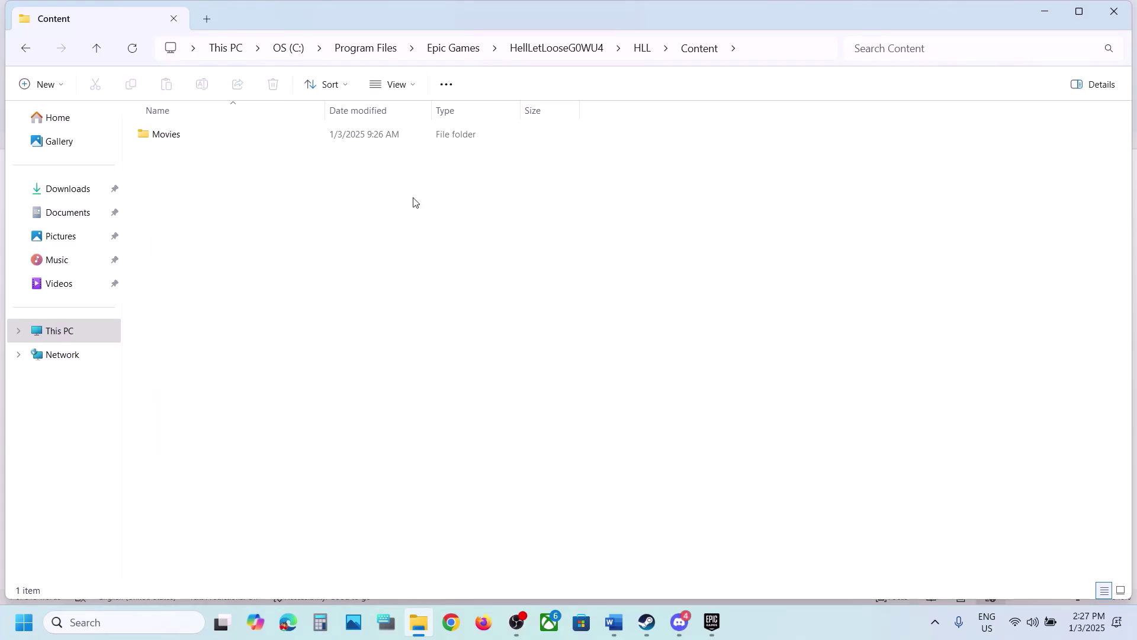
Step: Switch to Steam and view the file verification option in the HOT WHEELS UNLEASHED properties, then close them
click(647, 622)
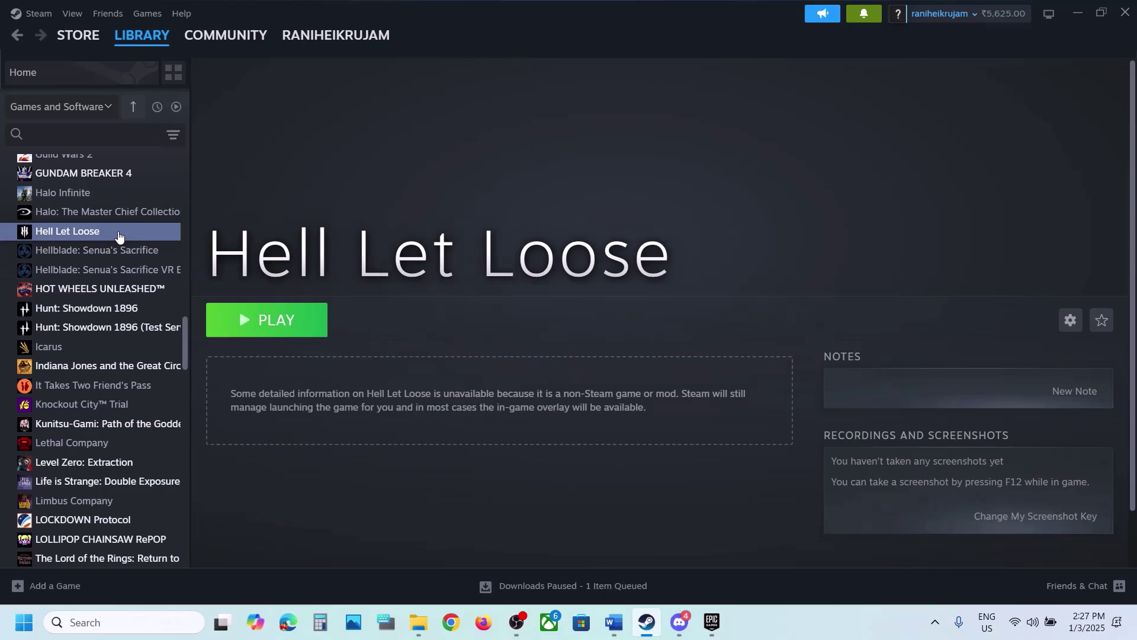
right_click(99, 290)
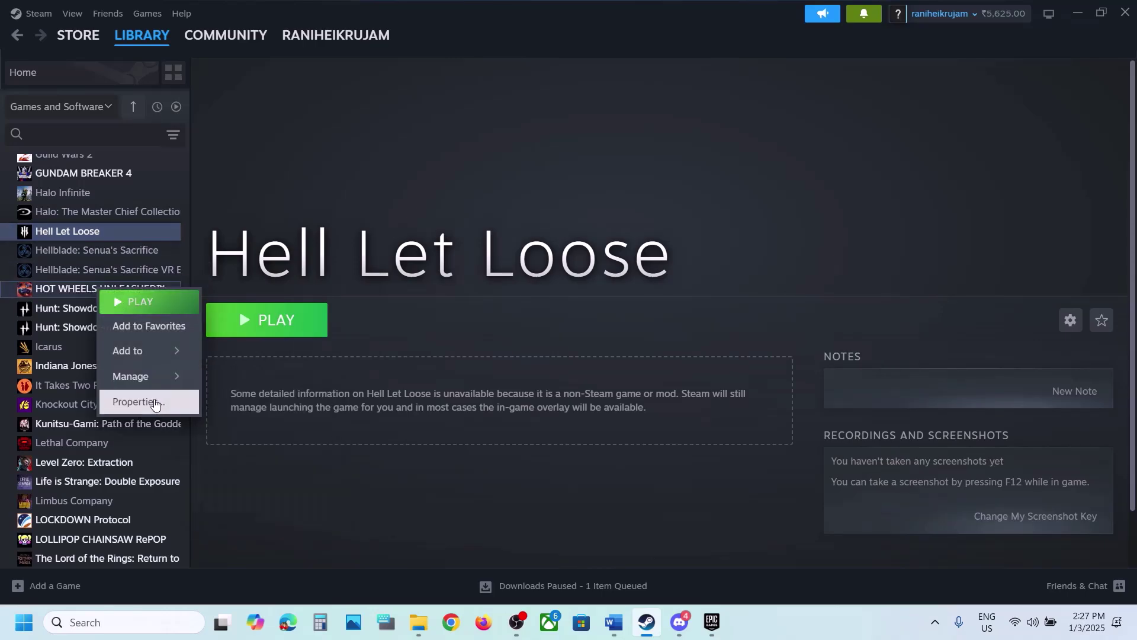
click(155, 403)
click(314, 222)
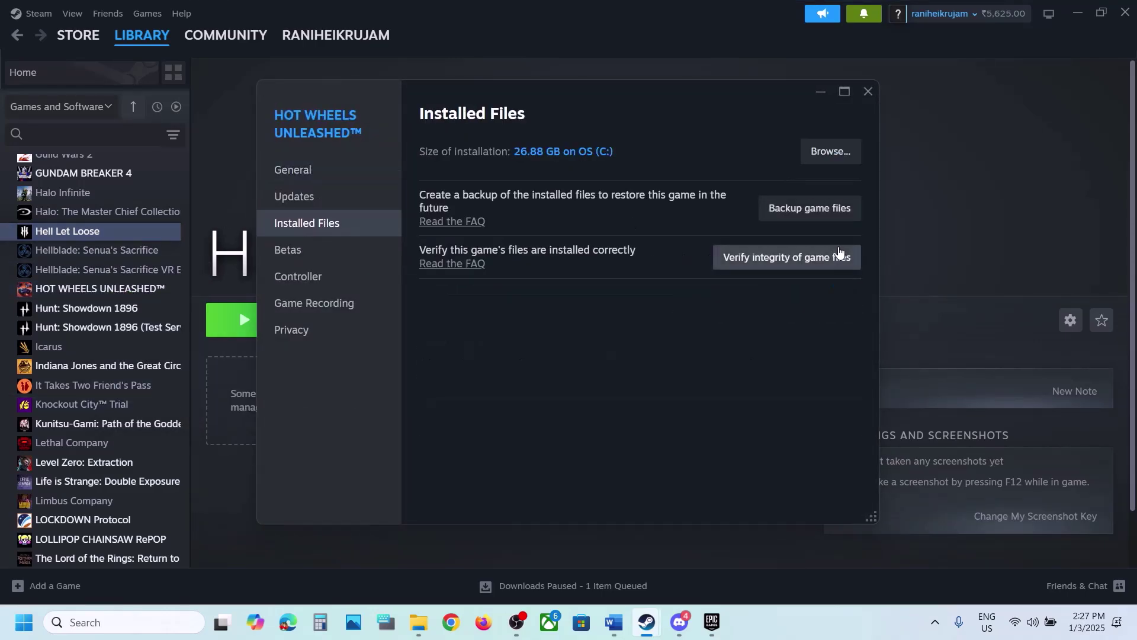
click(867, 92)
Step: Switch to the Epic Games Launcher and view the Verify Files option in Hell Let Loose's management dialog, then close it
click(717, 632)
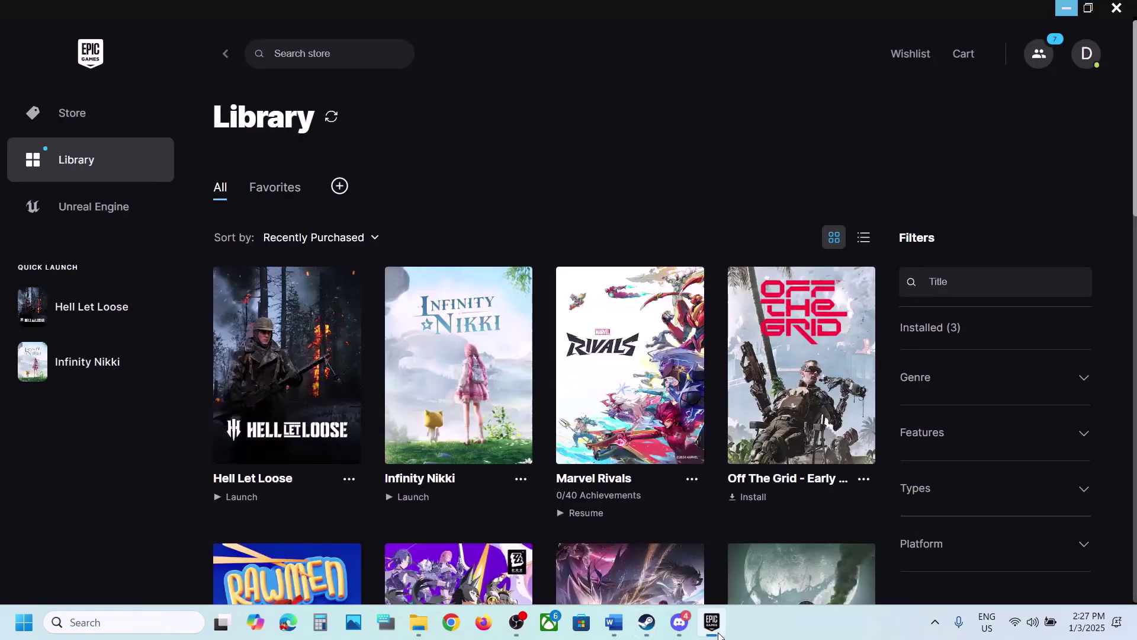
click(342, 482)
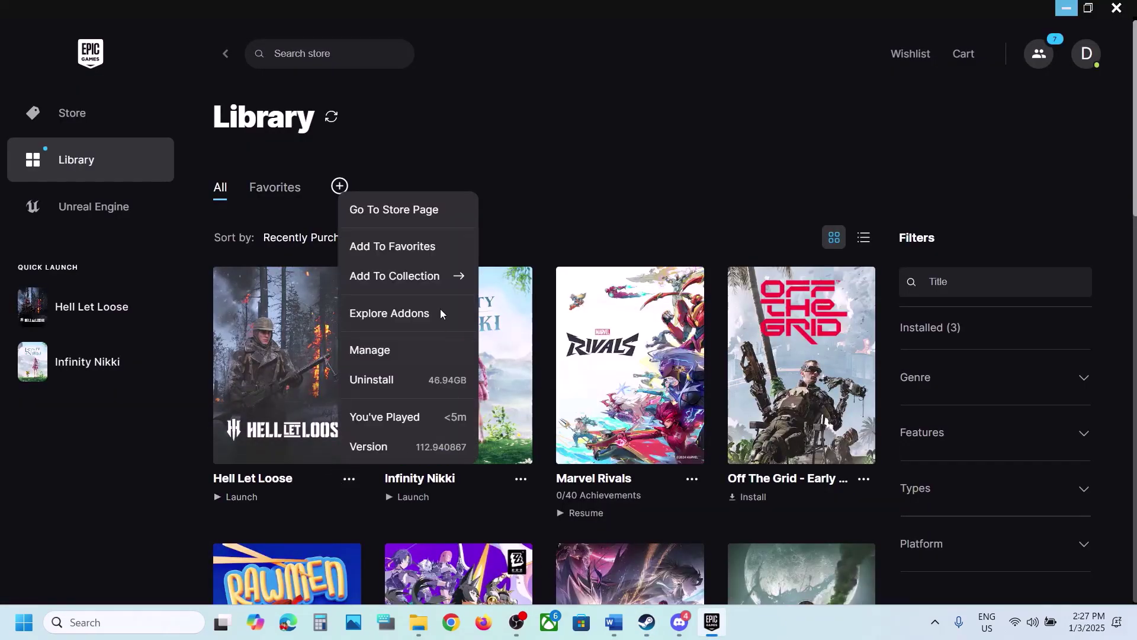
click(384, 351)
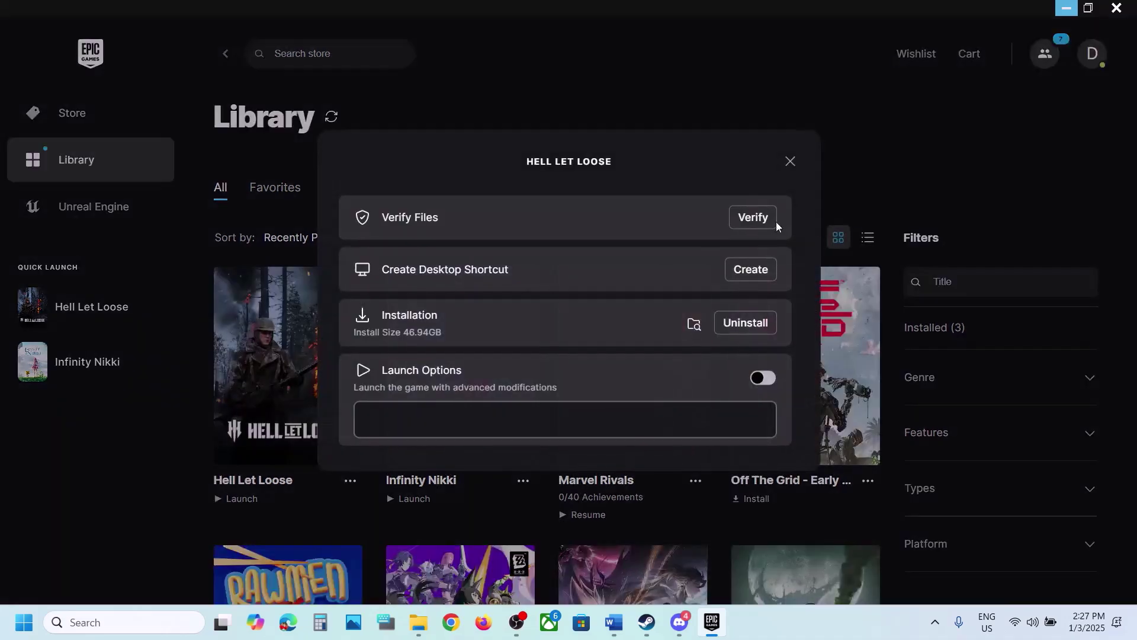
click(796, 166)
Step: Return to Word, copy %localappdata% from Step 10, and open that folder through the Run dialog
click(614, 623)
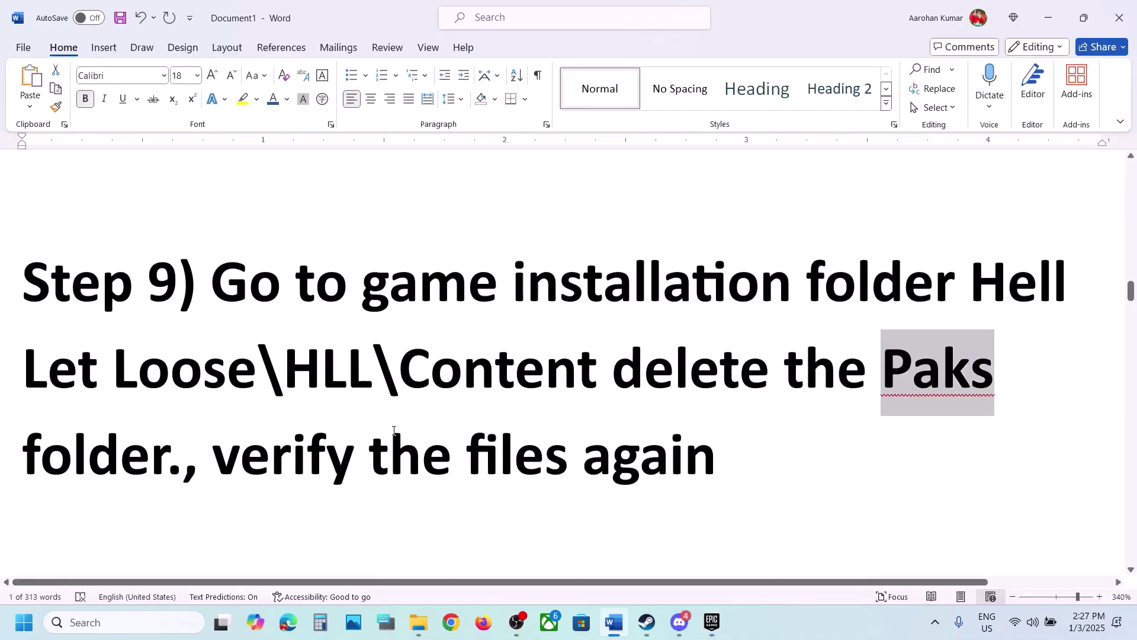
scroll(394, 431, down, 5)
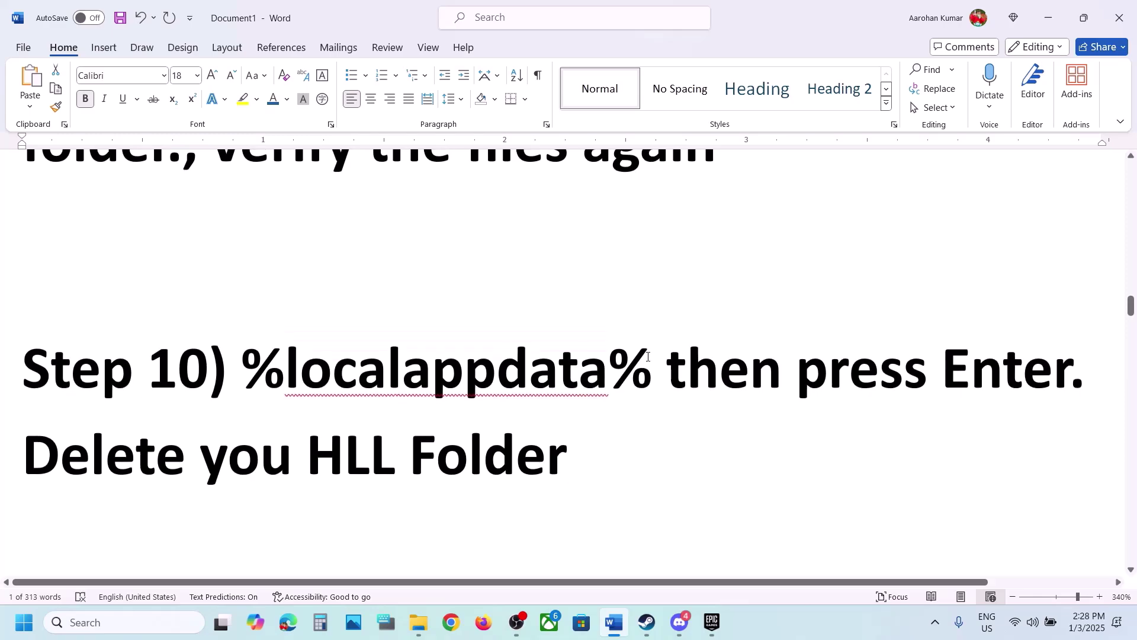
drag(649, 358, 257, 357)
key(ctrl+c)
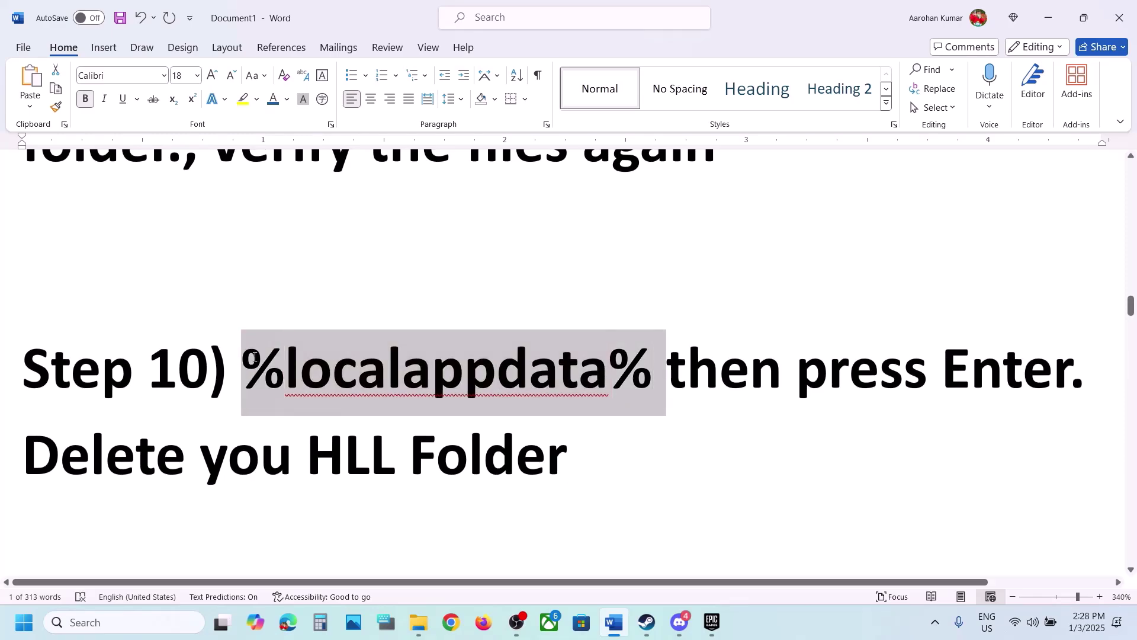
key(super+r)
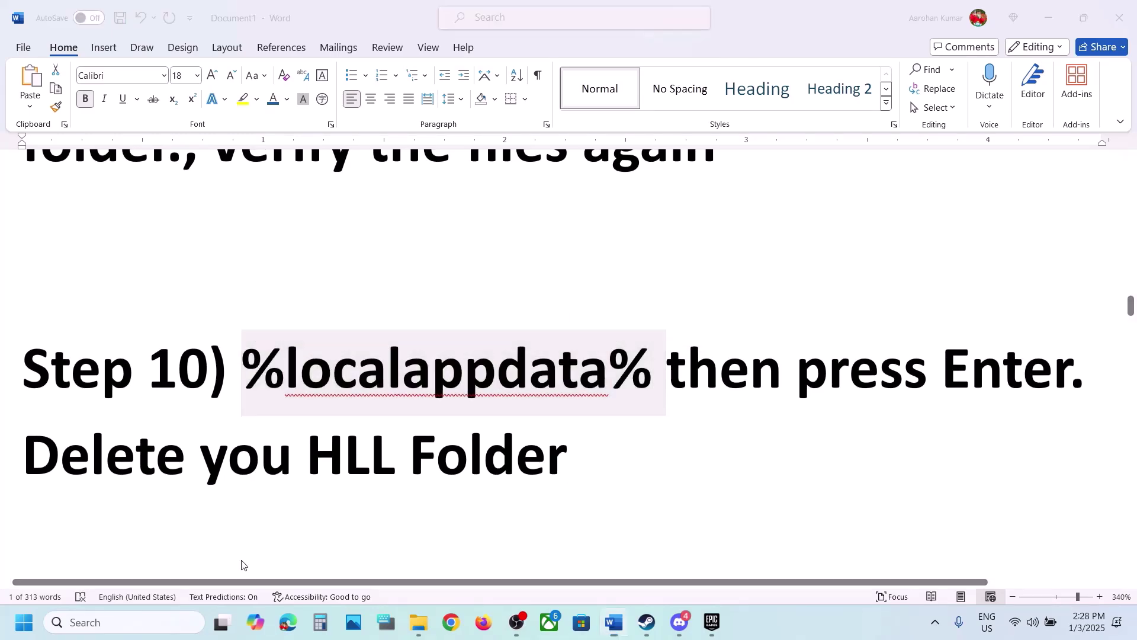
key(ctrl+v)
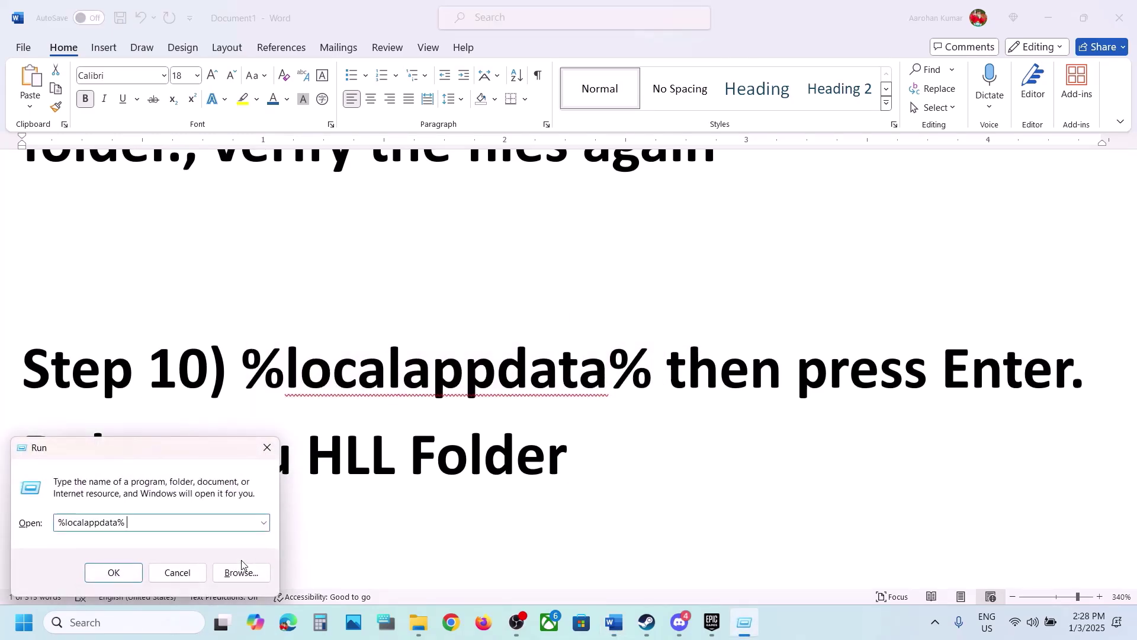
click(114, 572)
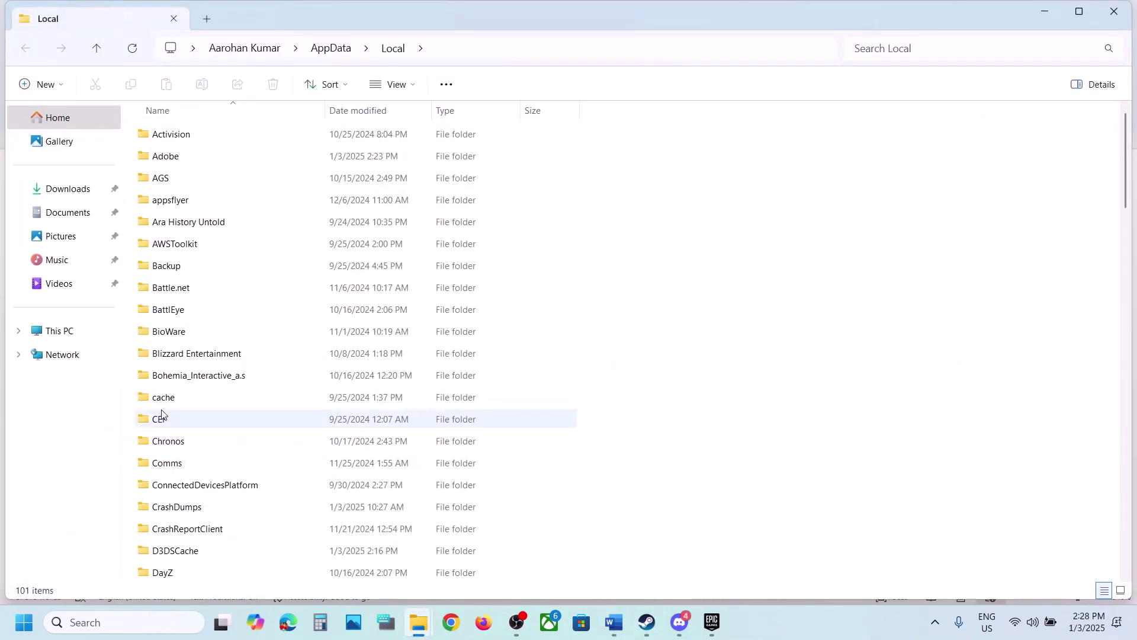
Step: Delete the HLL folder from AppData\Local and close the File Explorer window
key(h)
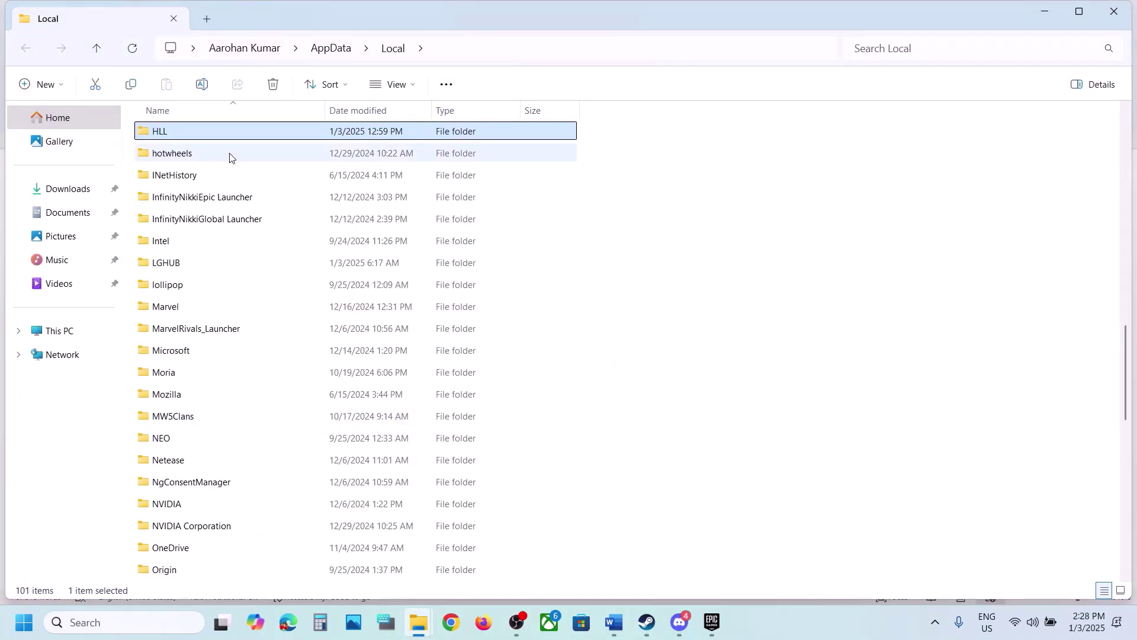
right_click(178, 137)
click(337, 154)
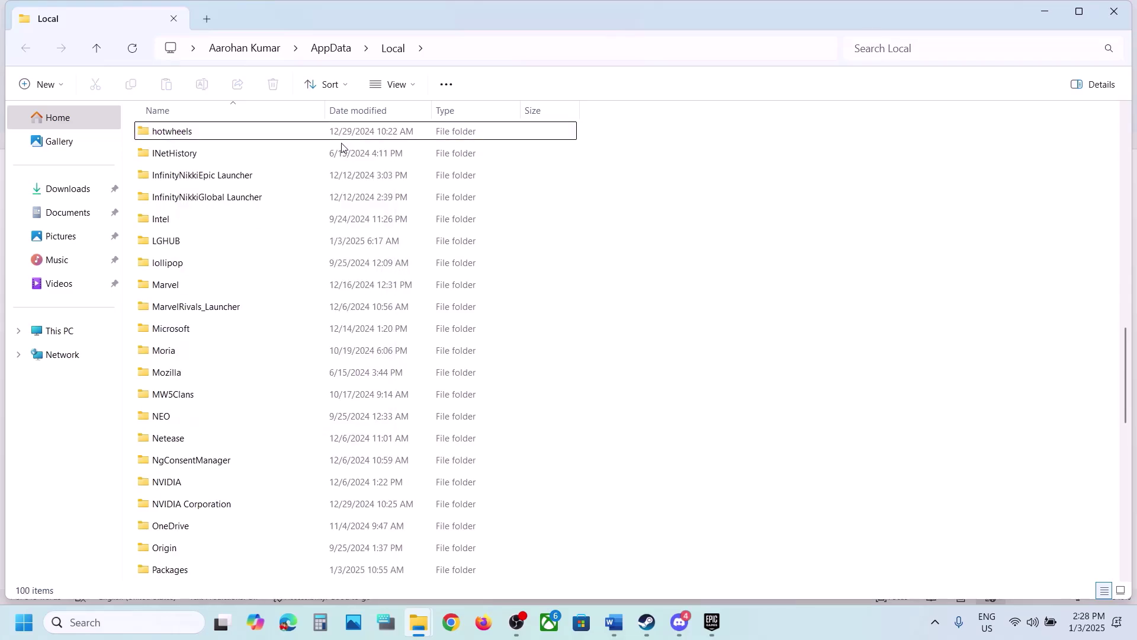
click(185, 269)
key(h)
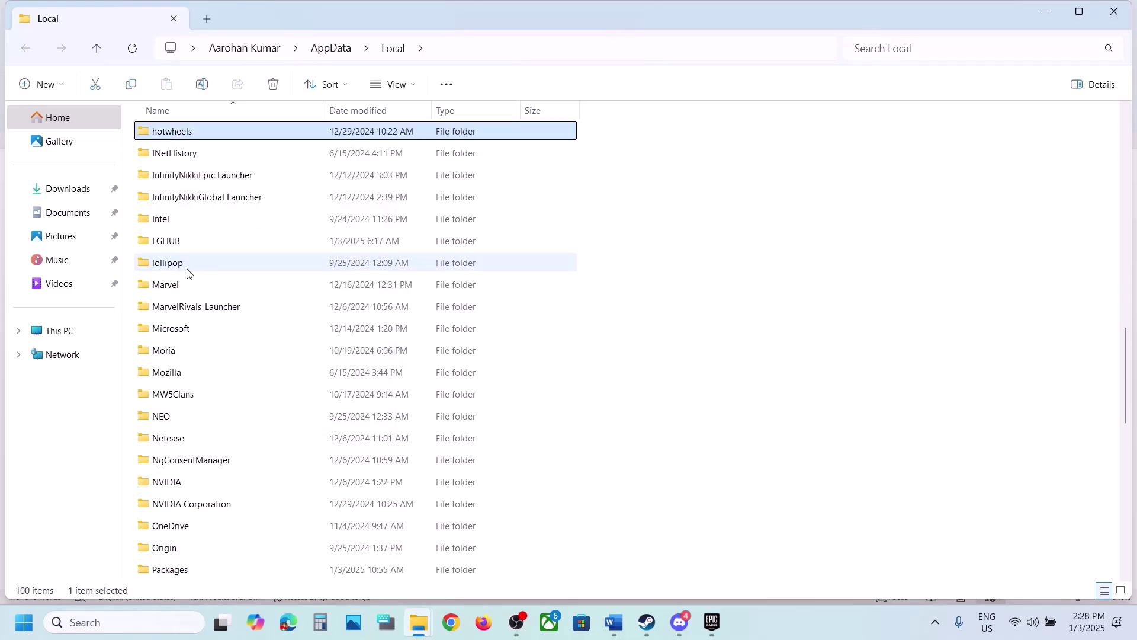
click(1129, 8)
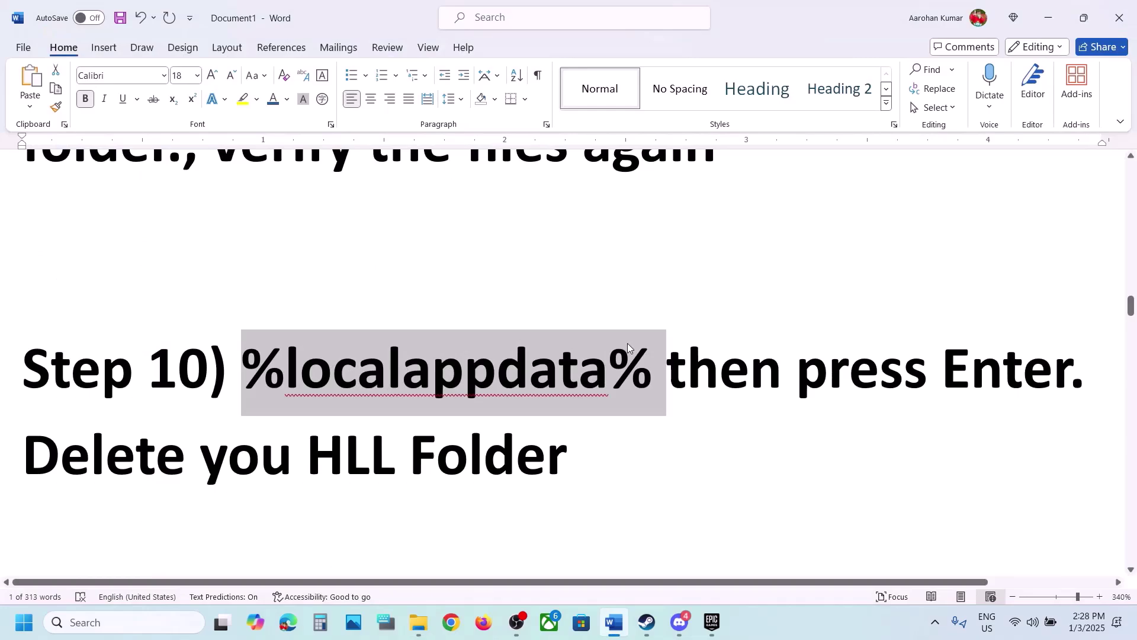
Step: Go to Step 11 in the document and open Command Prompt as administrator, moving its window clear of the listed commands
double_click(534, 392)
scroll(535, 392, down, 5)
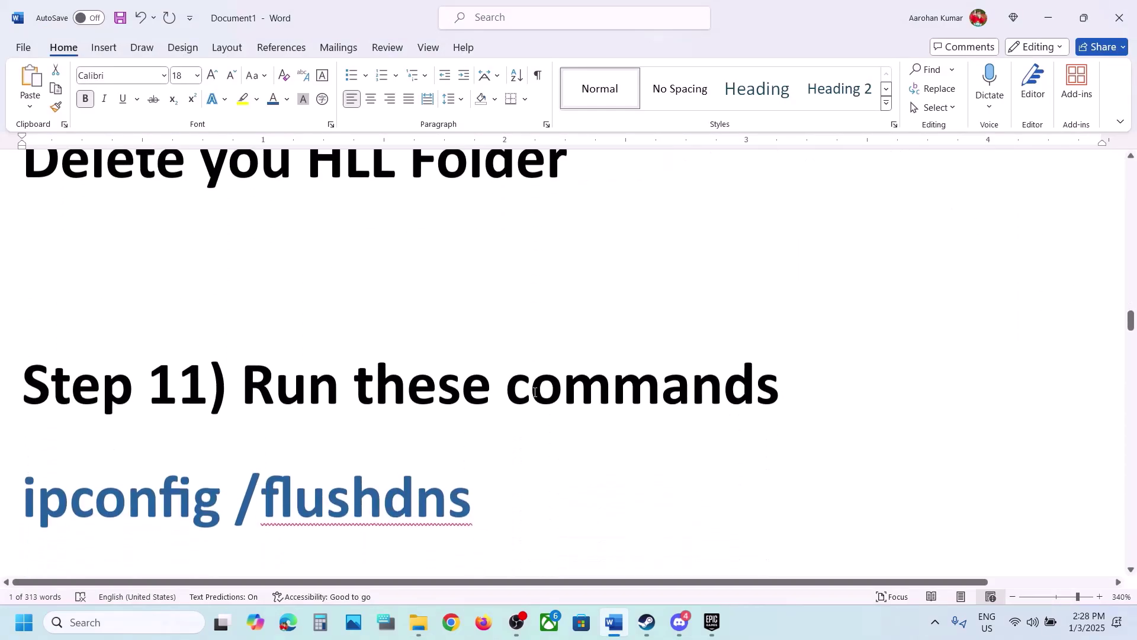
scroll(494, 376, down, 3)
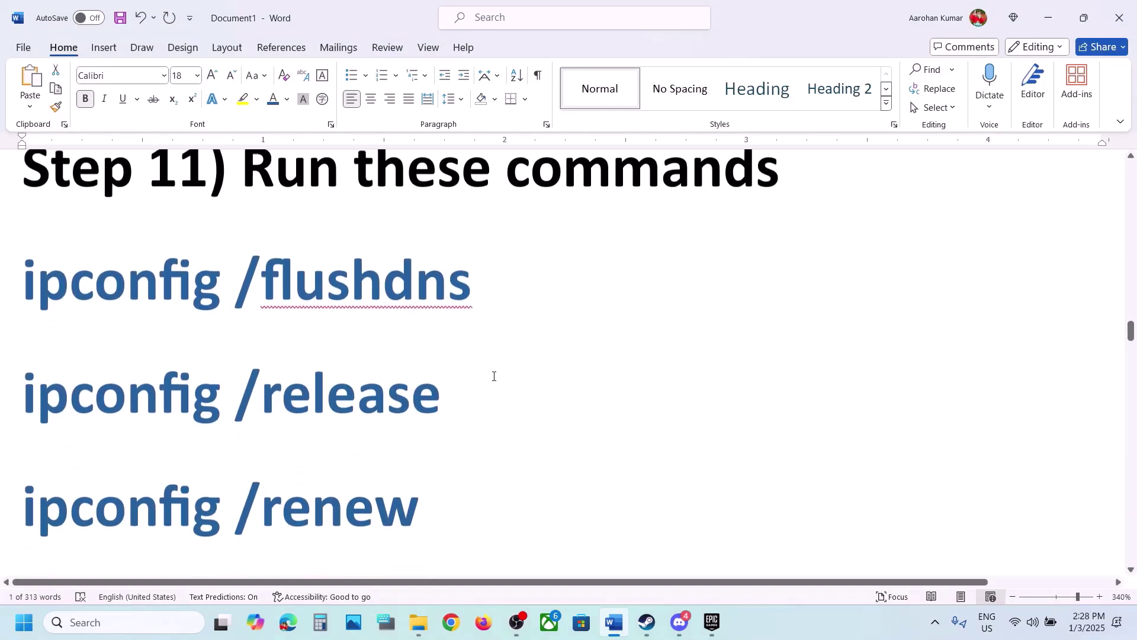
click(109, 622)
text(cmd)
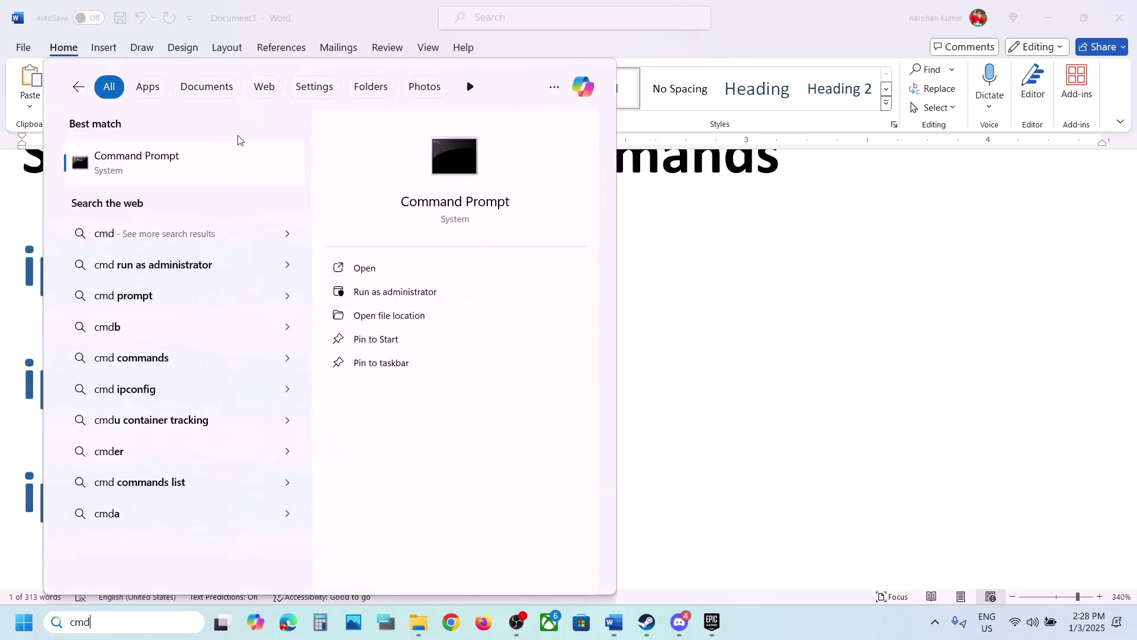
right_click(164, 170)
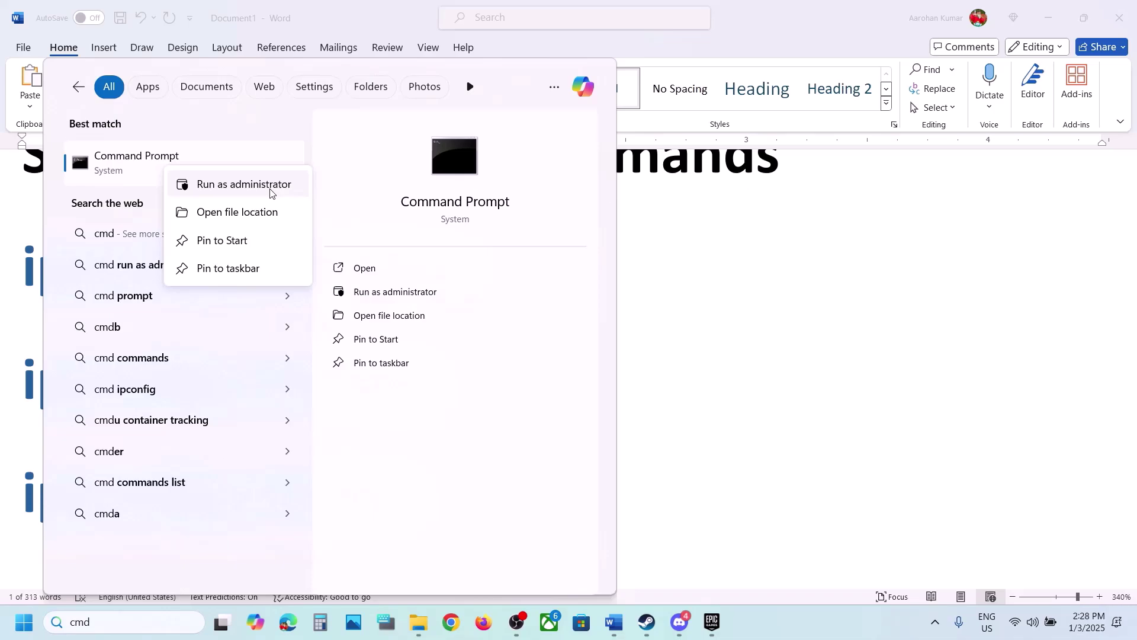
click(243, 186)
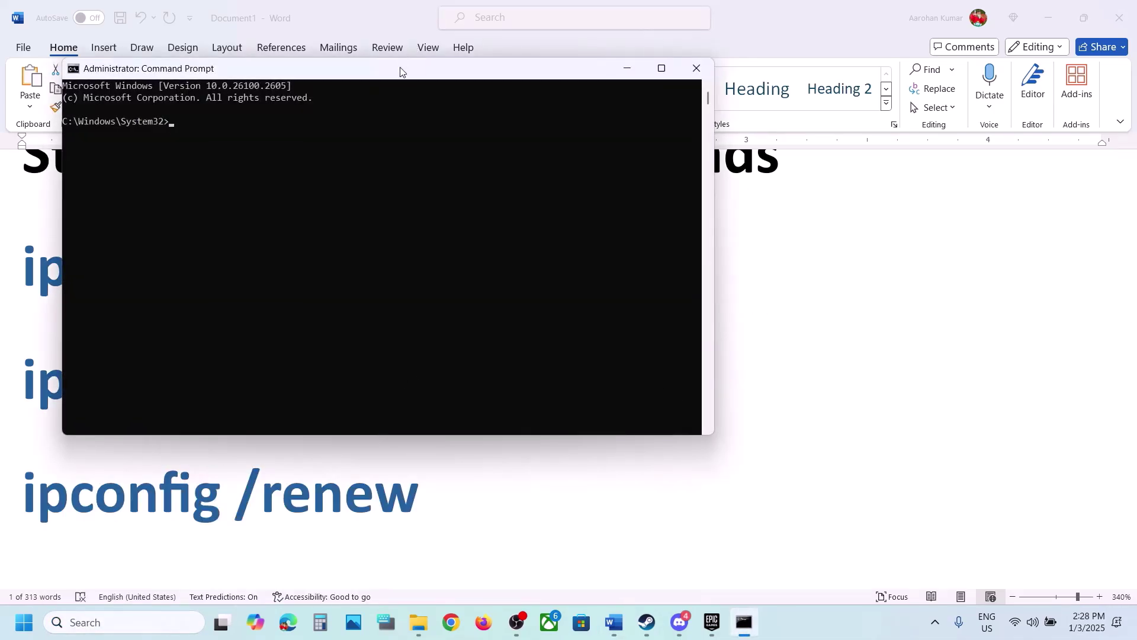
drag(400, 71, 660, 148)
Step: Copy ipconfig /flushdns from the document and run it in the Command Prompt
triple_click(247, 259)
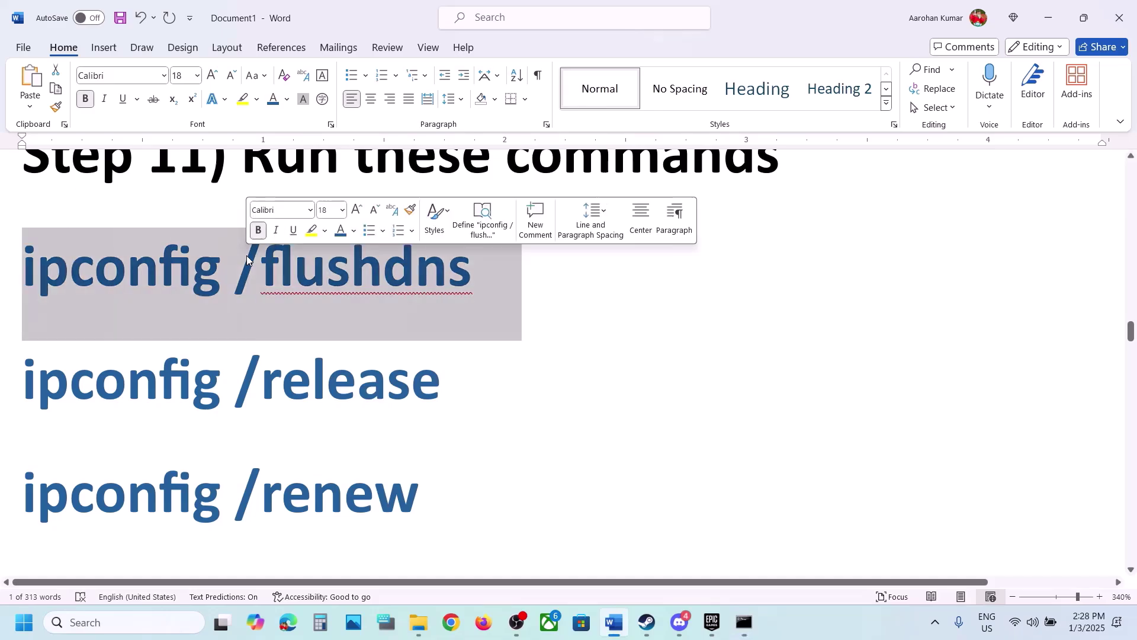
key(ctrl+c)
click(744, 622)
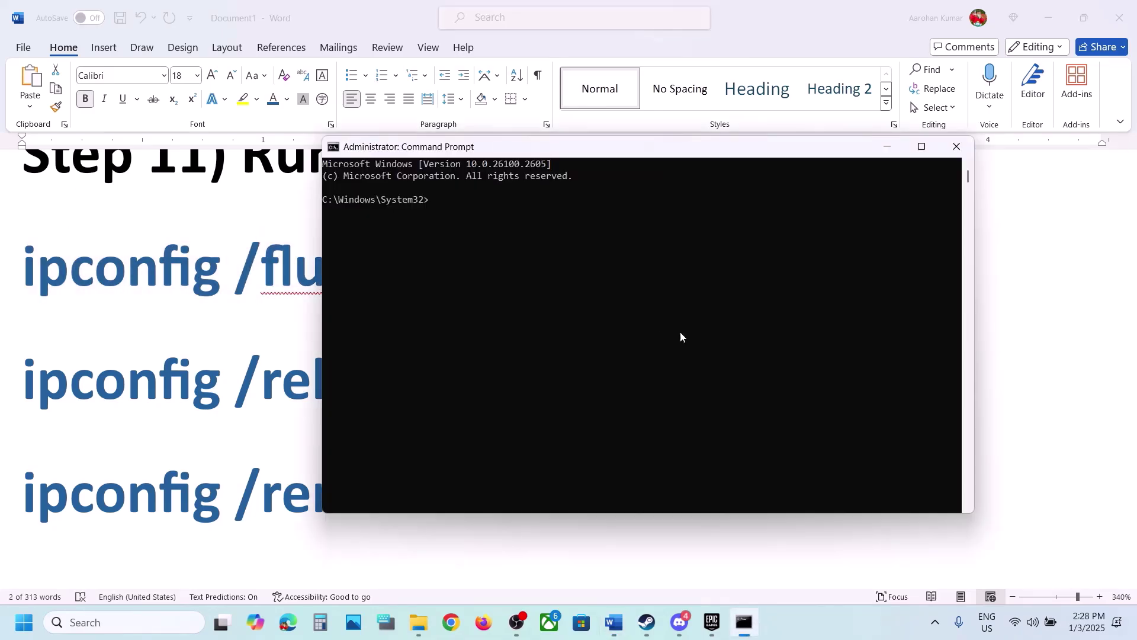
right_click(654, 329)
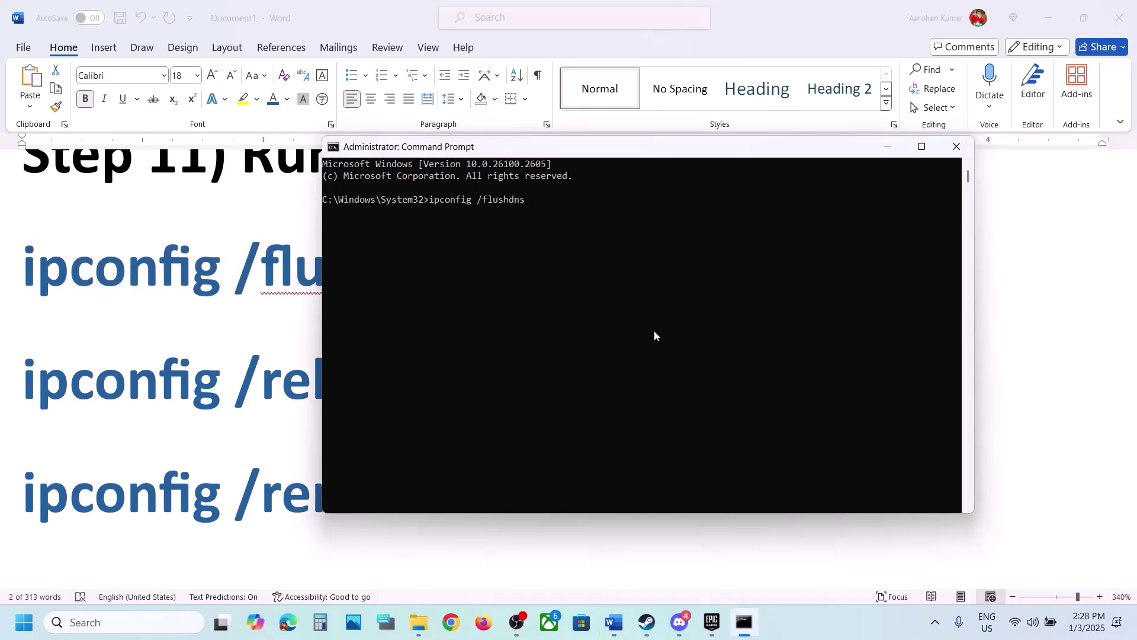
Step: Copy ipconfig /release from the document and run it in the Command Prompt
click(239, 411)
triple_click(212, 400)
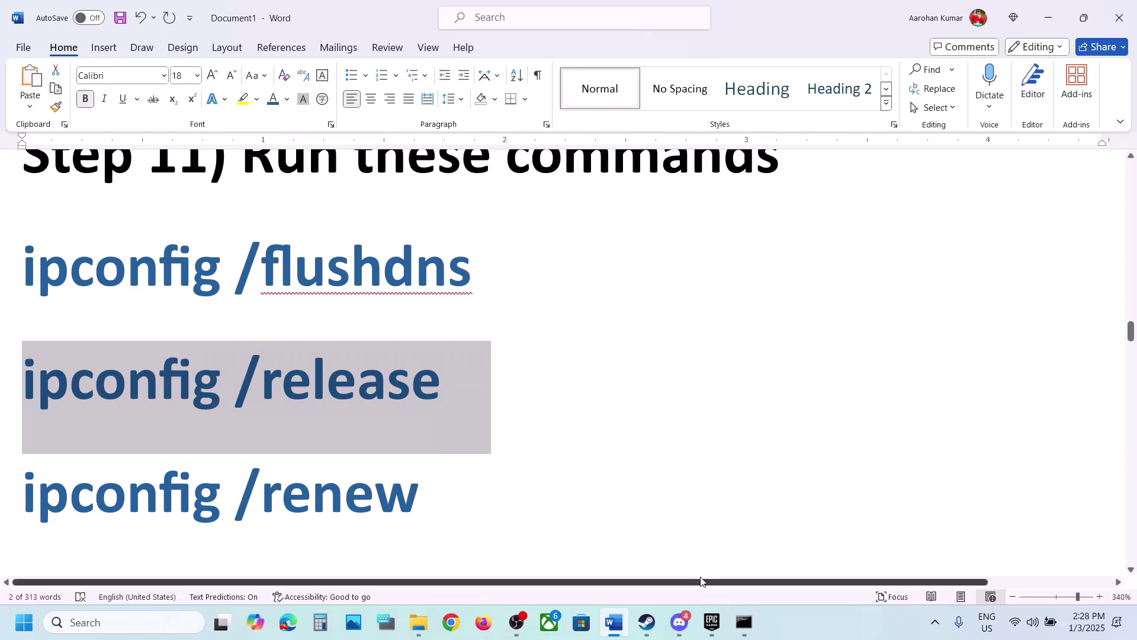
key(ctrl+c)
click(740, 620)
key(ctrl+v)
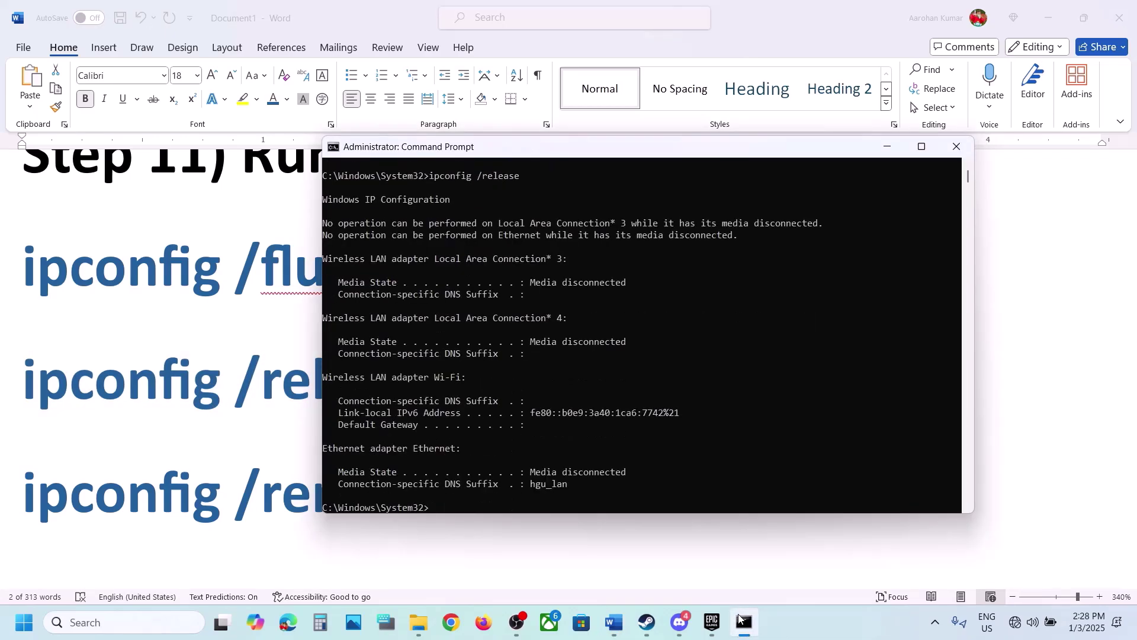
Step: Copy ipconfig /renew from the document, run it in the Command Prompt, and return to the document
click(262, 514)
triple_click(262, 514)
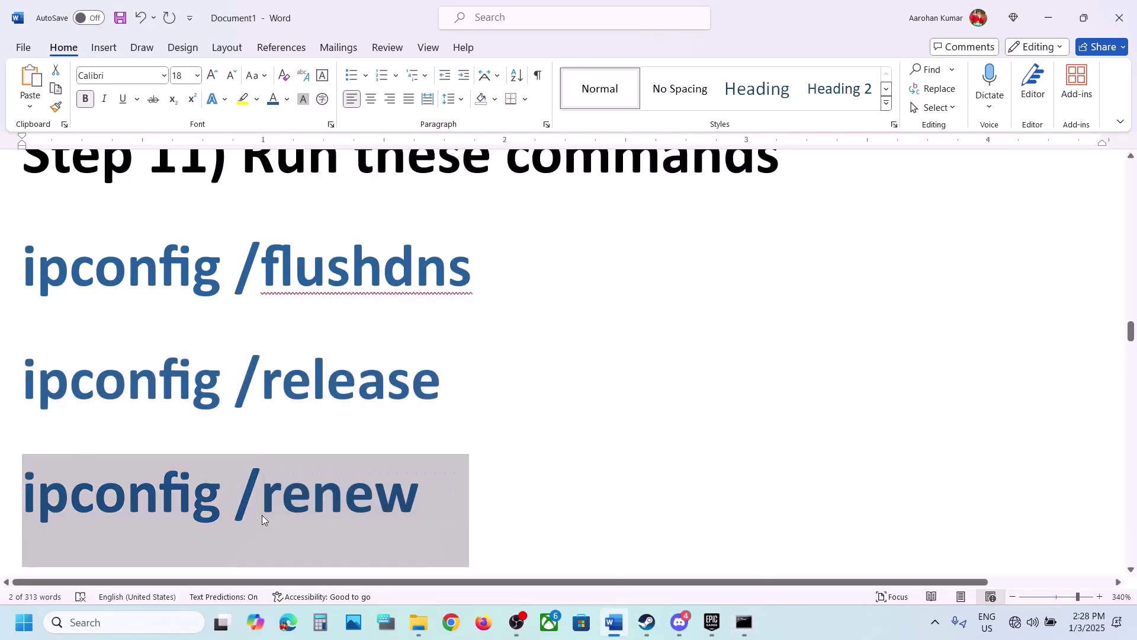
key(ctrl+c)
click(744, 622)
key(ctrl+v)
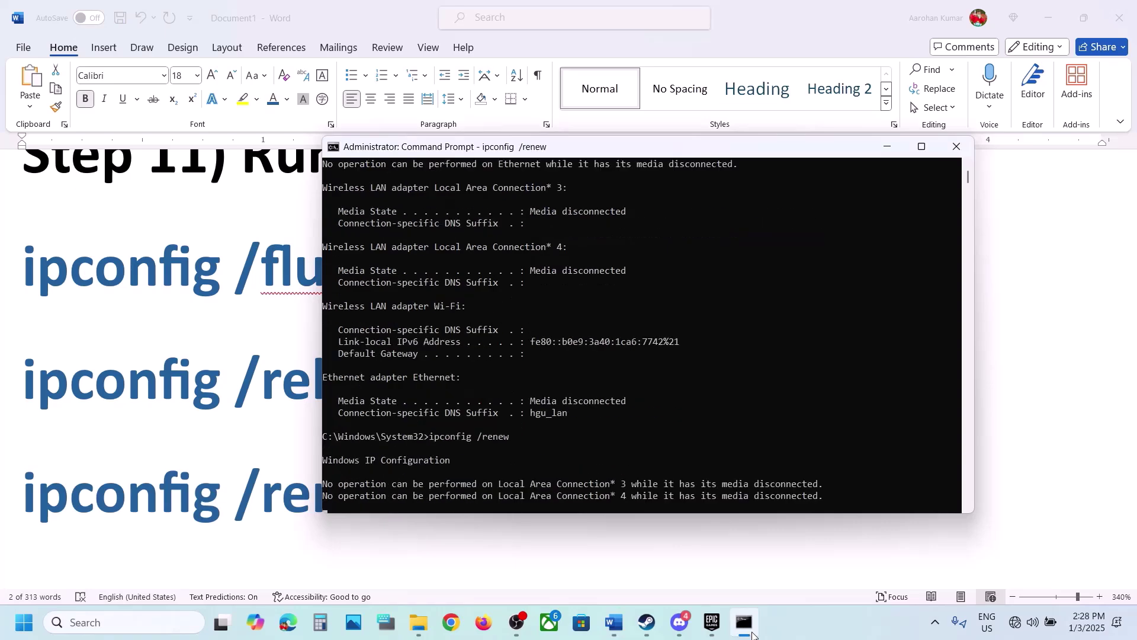
click(681, 623)
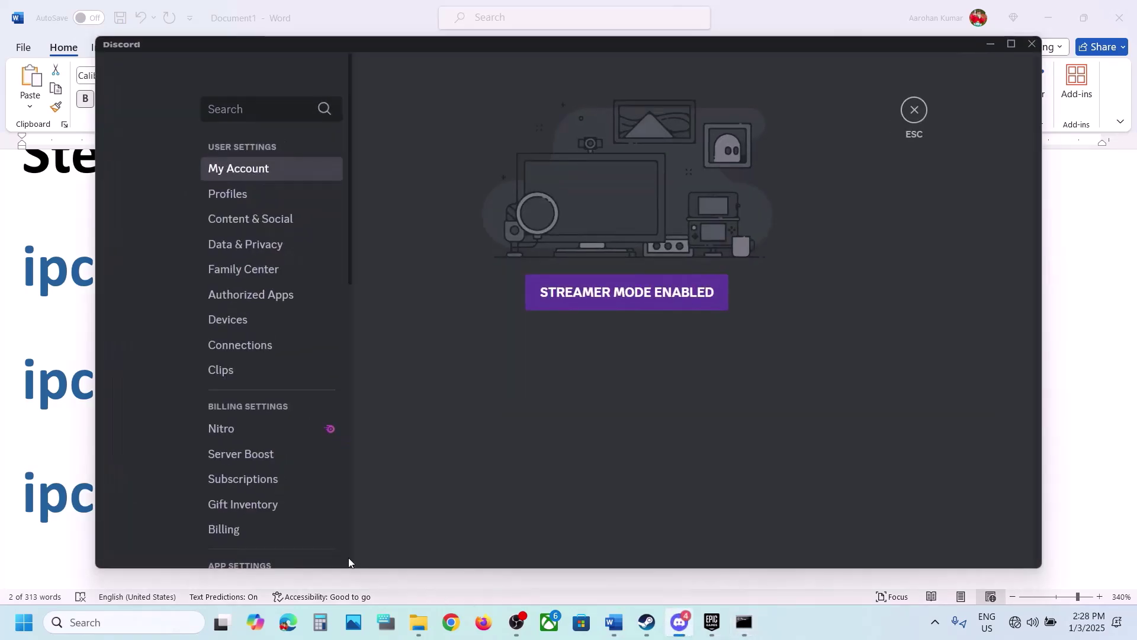
click(34, 458)
Step: Copy netsh winsock reset from the document and run it in the Command Prompt
scroll(347, 452, down, 5)
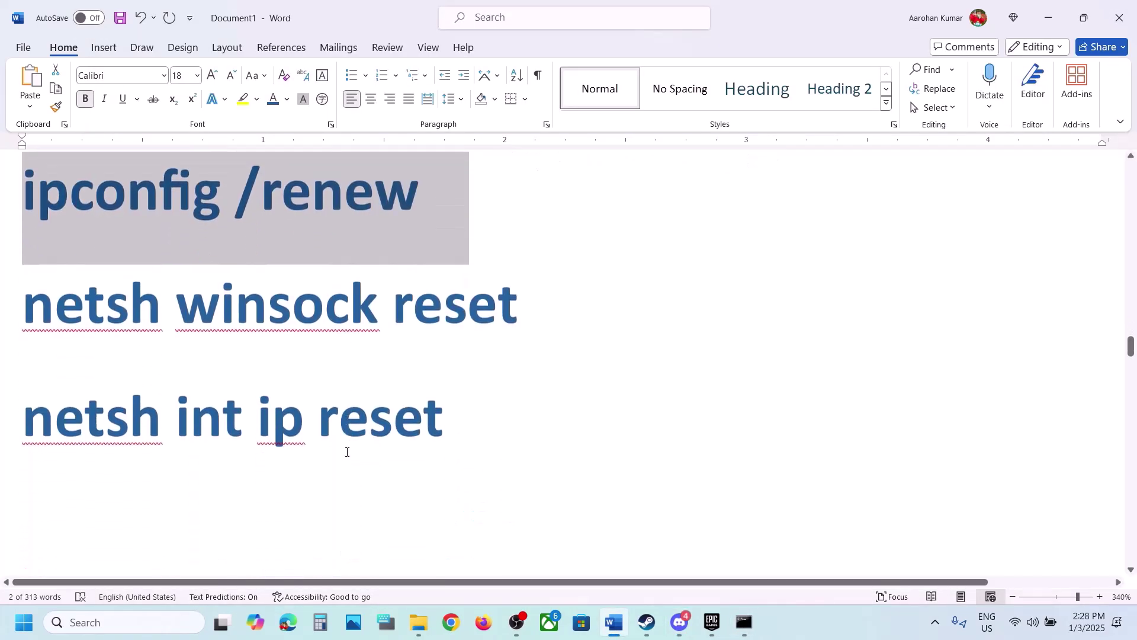
double_click(303, 288)
triple_click(303, 288)
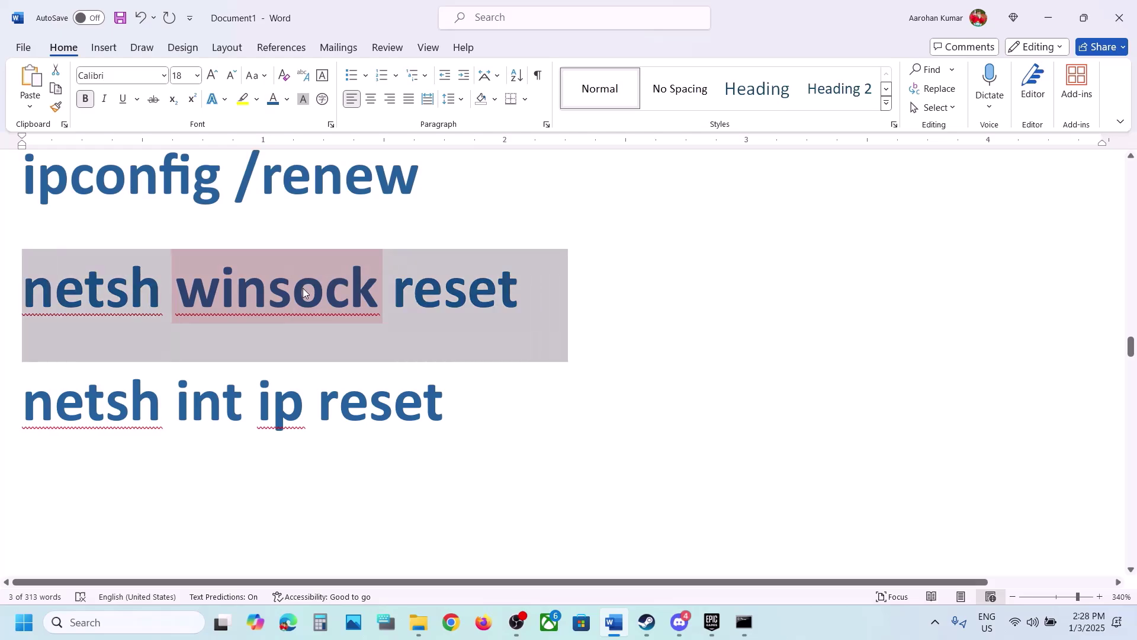
click(744, 622)
key(ctrl+v)
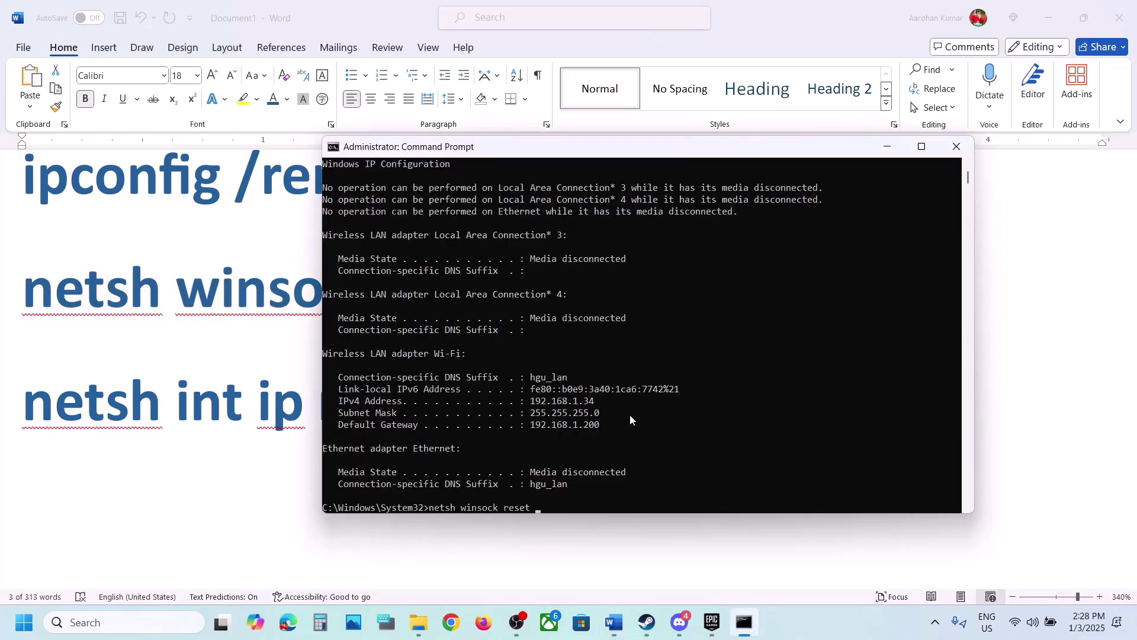
Step: Copy netsh int ip reset from the document, run it in the Command Prompt, and highlight the restart instruction in the output
double_click(189, 396)
triple_click(189, 396)
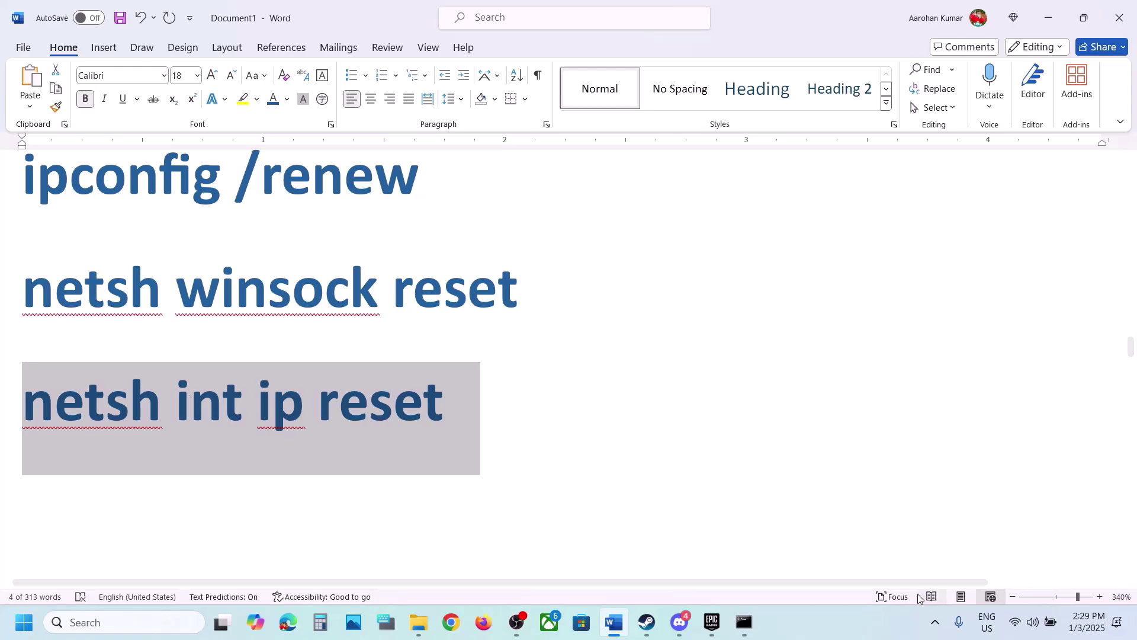
click(744, 622)
key(ctrl+v)
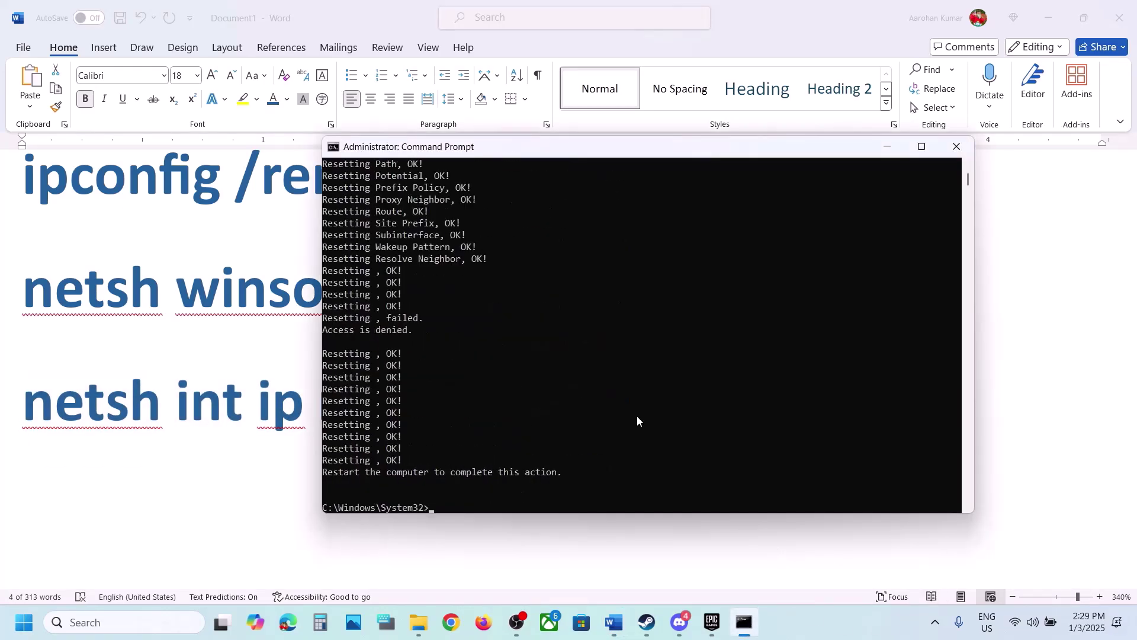
drag(343, 474, 573, 461)
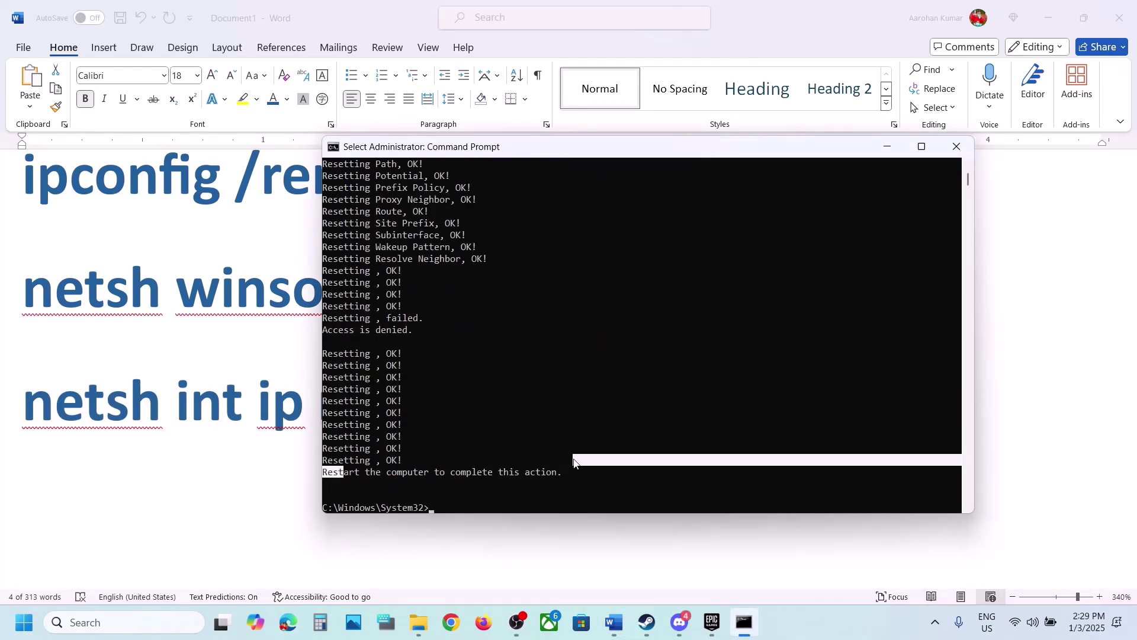
Step: Close the Command Prompt and show the Restart option in the Windows power menu without restarting
click(949, 147)
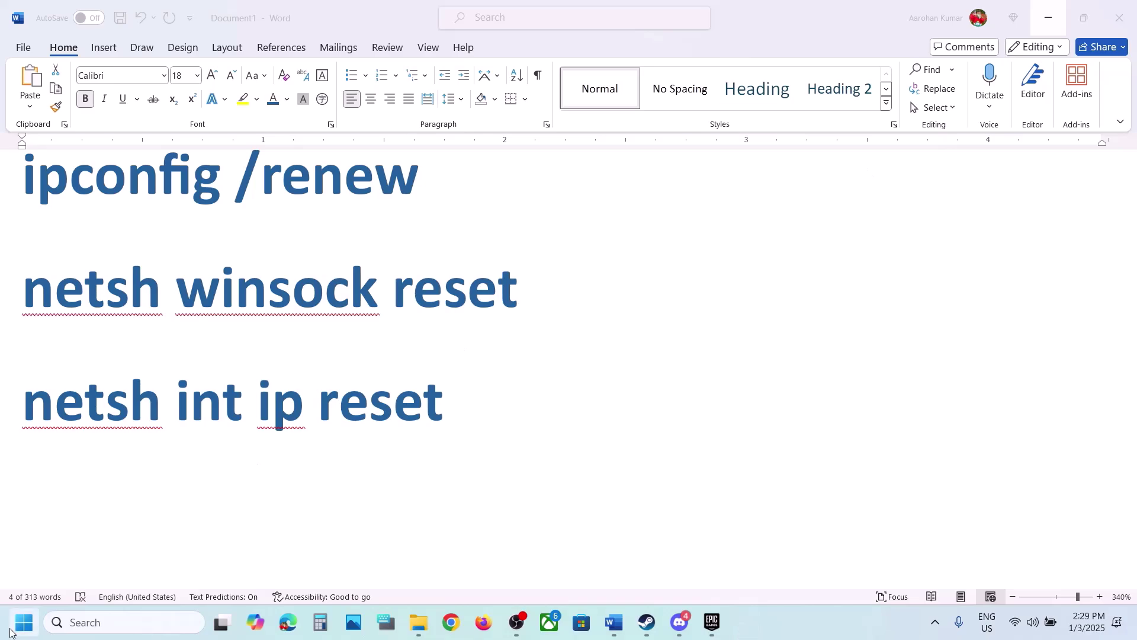
click(12, 631)
click(426, 576)
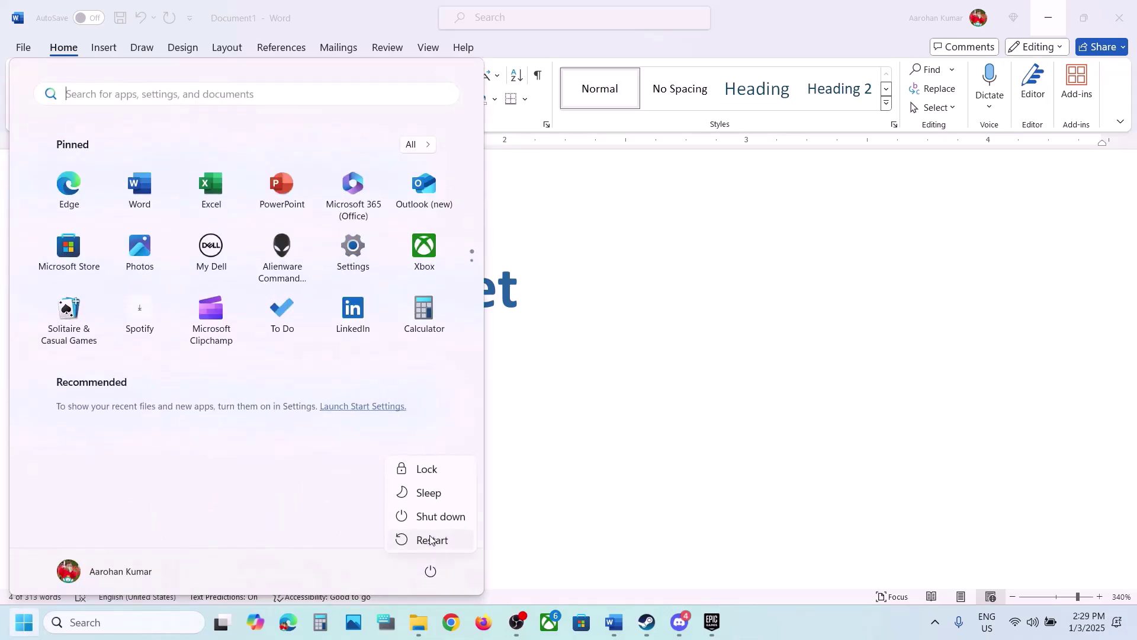
click(672, 439)
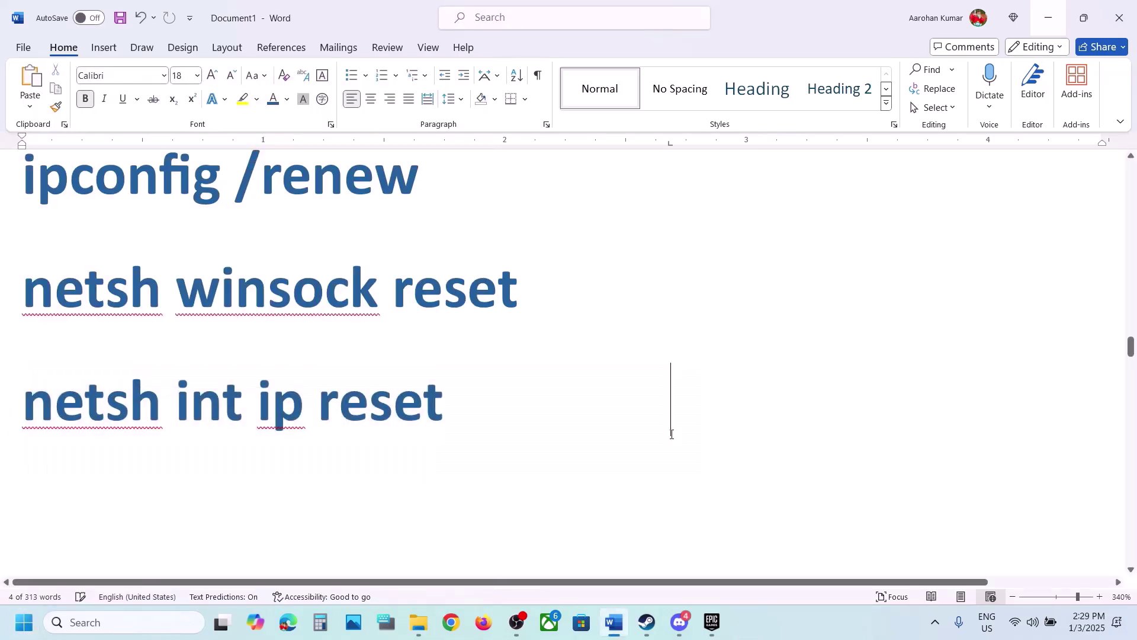
Step: Find Step 12 in the document and highlight its instruction to run the game as an administrator from the installation folder
scroll(672, 435, down, 3)
scroll(672, 434, down, 3)
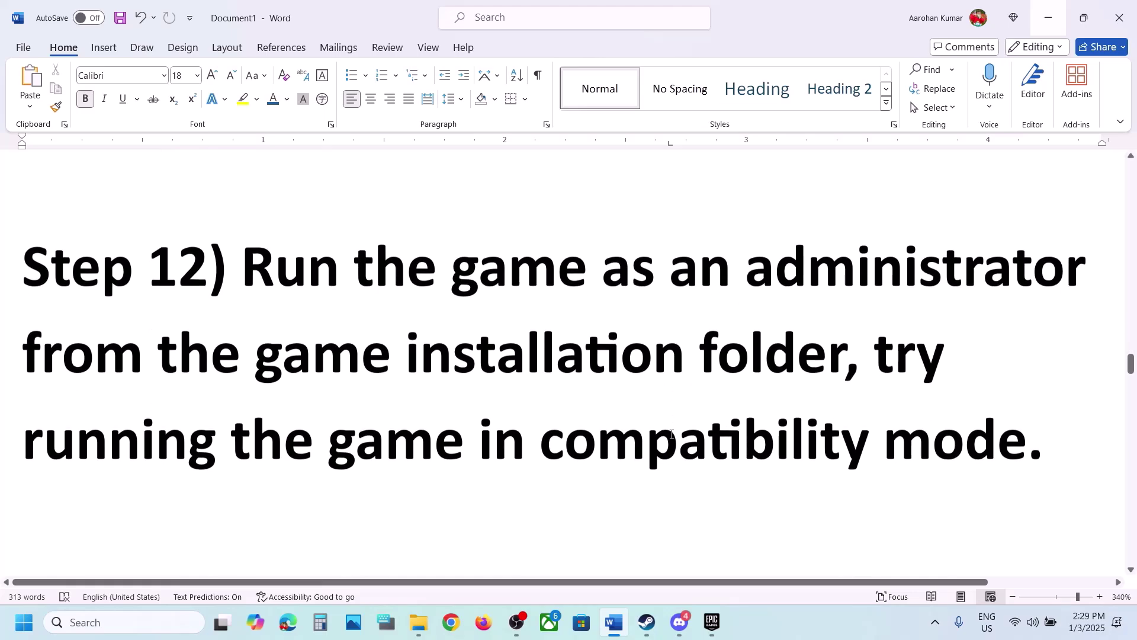
drag(236, 268, 797, 355)
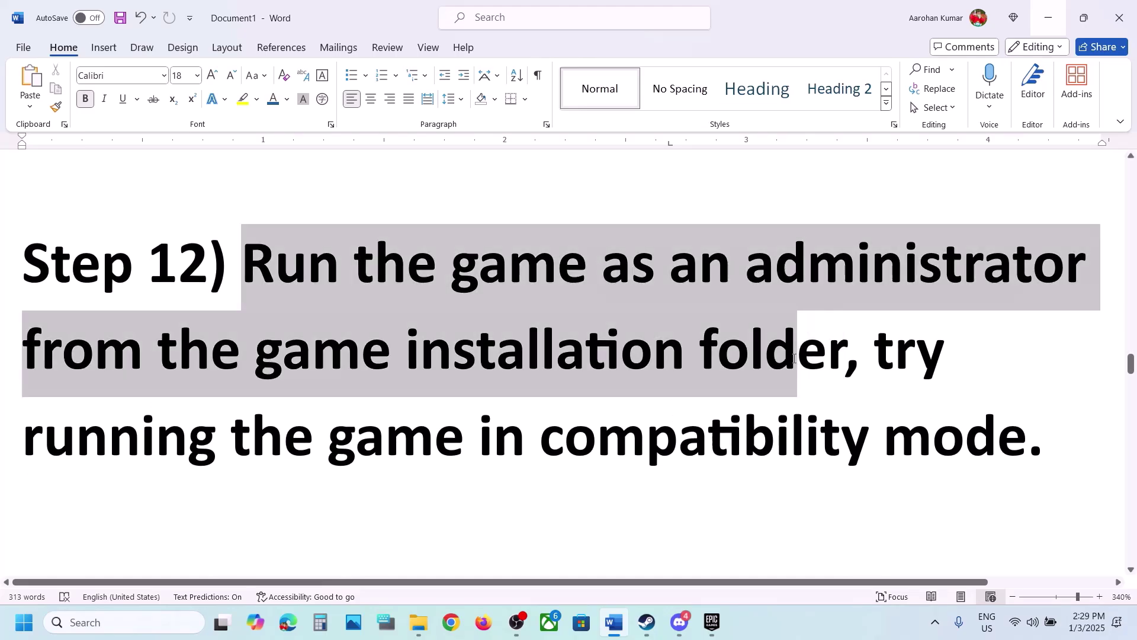
Step: Switch to Steam and show the Manage options of Hell Let Loose, including browsing its local files
click(708, 620)
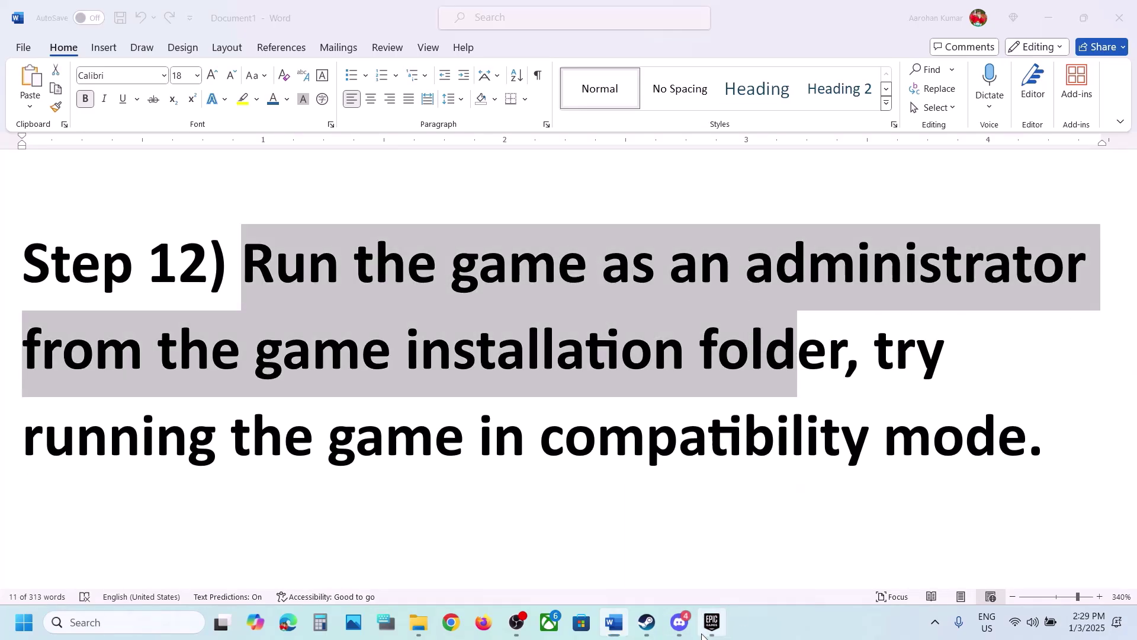
click(649, 629)
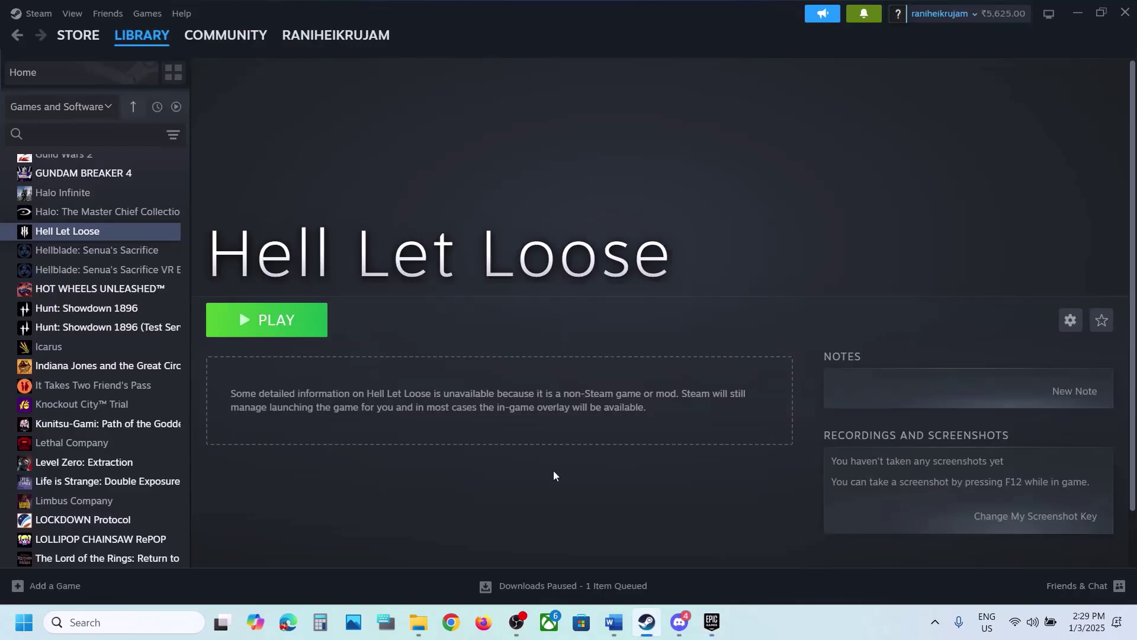
right_click(149, 232)
mouse_move(189, 319)
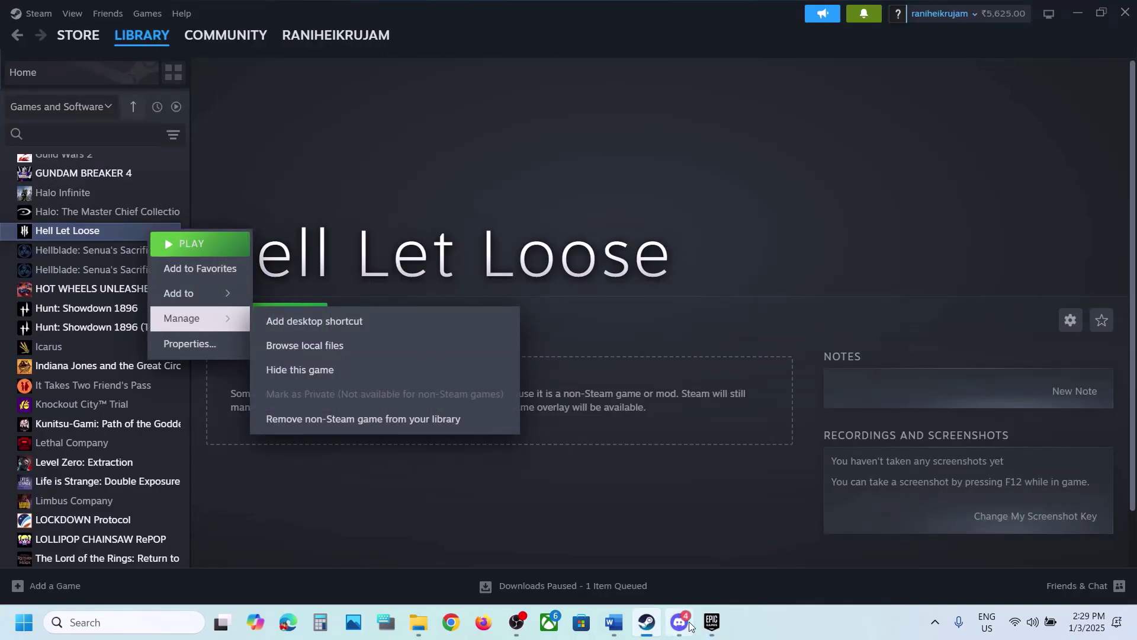
Step: Switch to the Epic Games Launcher and open the installation folder of Hell Let Loose from its Manage options
click(712, 622)
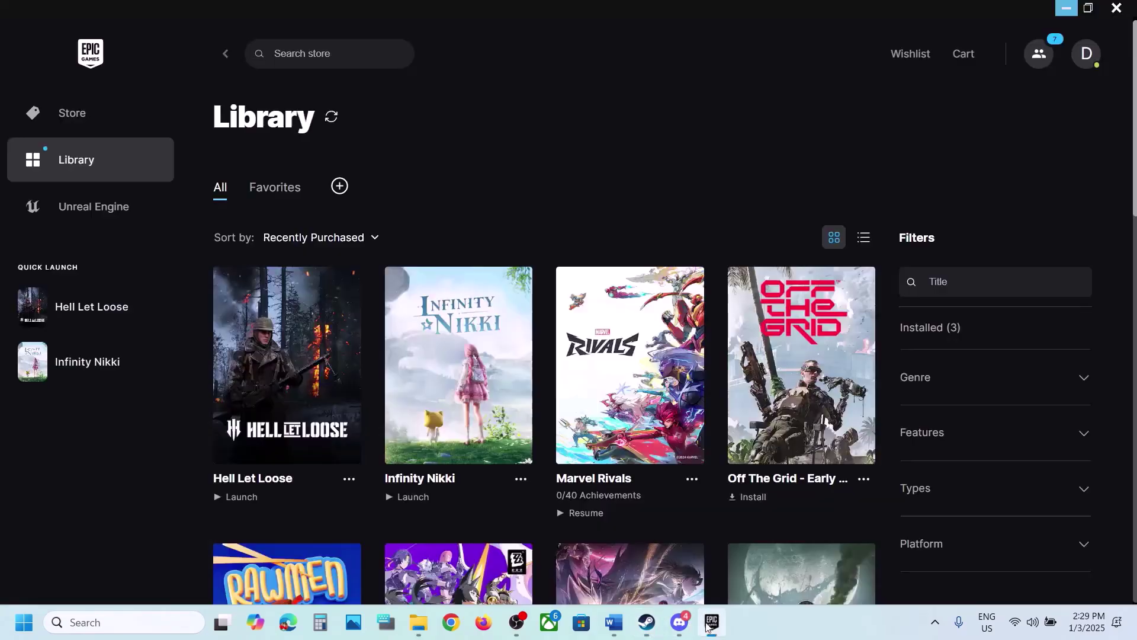
click(348, 484)
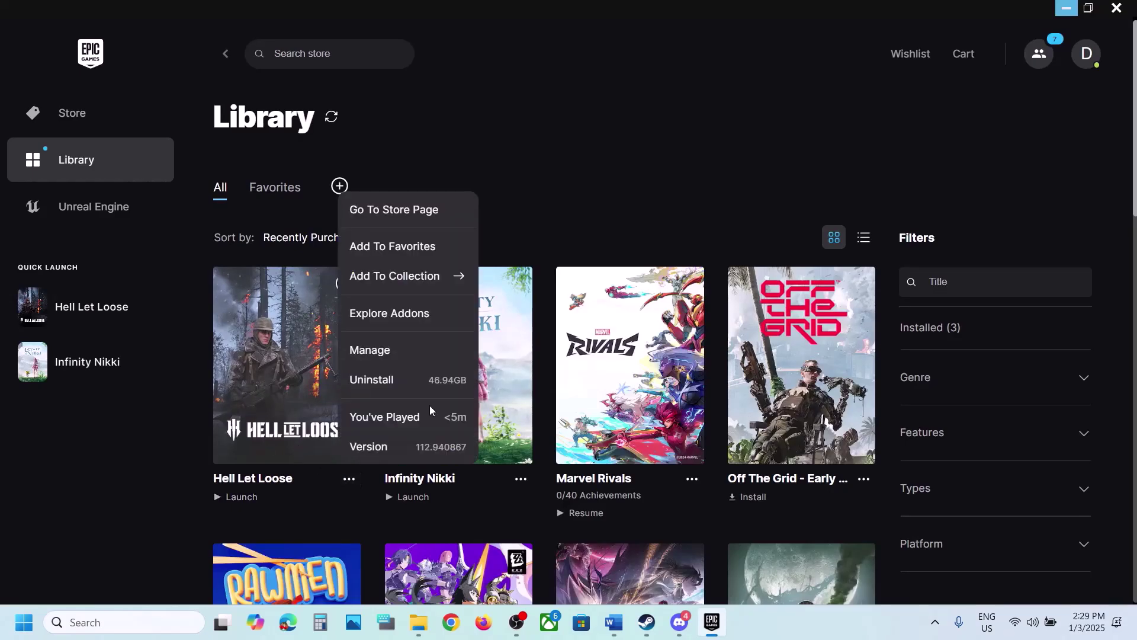
click(400, 348)
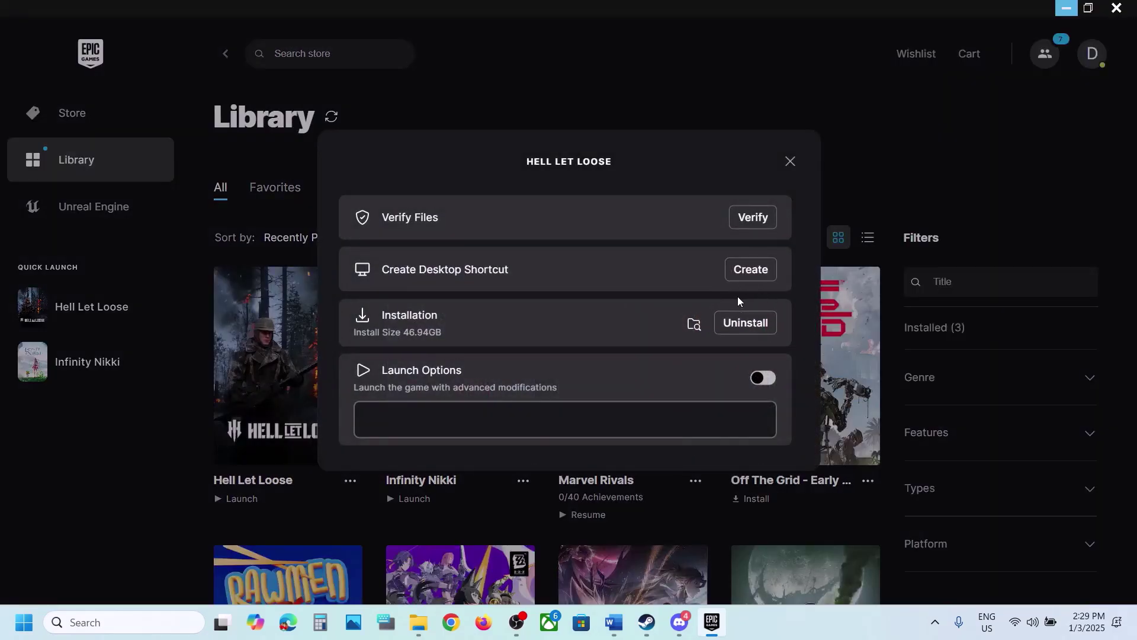
click(693, 323)
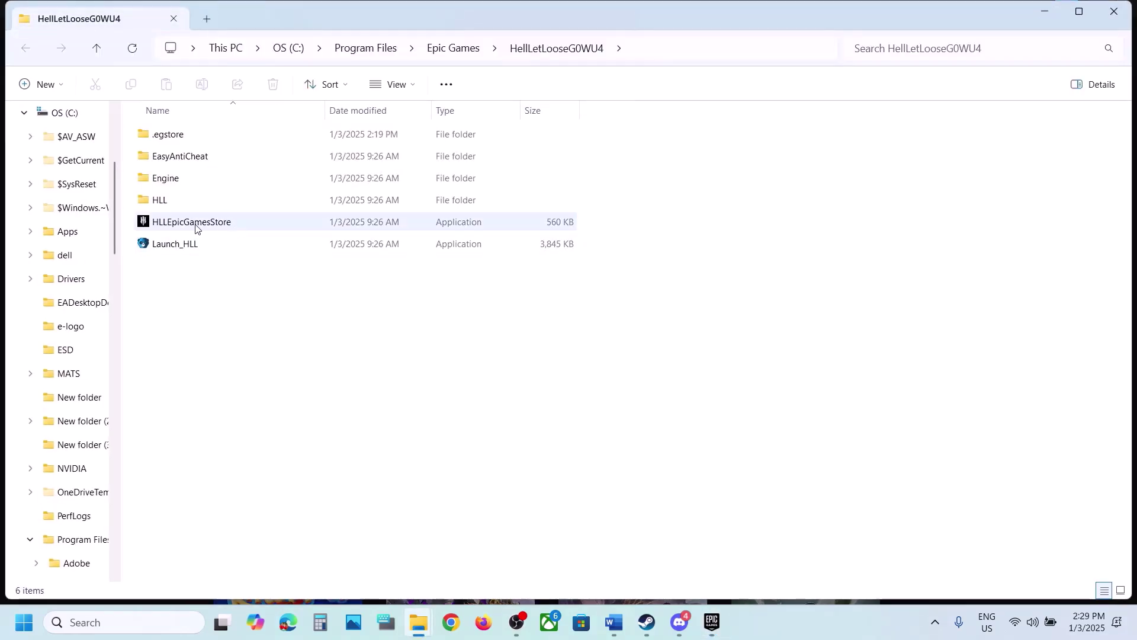
Step: Show the Run as administrator option for HLLEpicGamesStore and for Launch_HLL without running either file
right_click(197, 228)
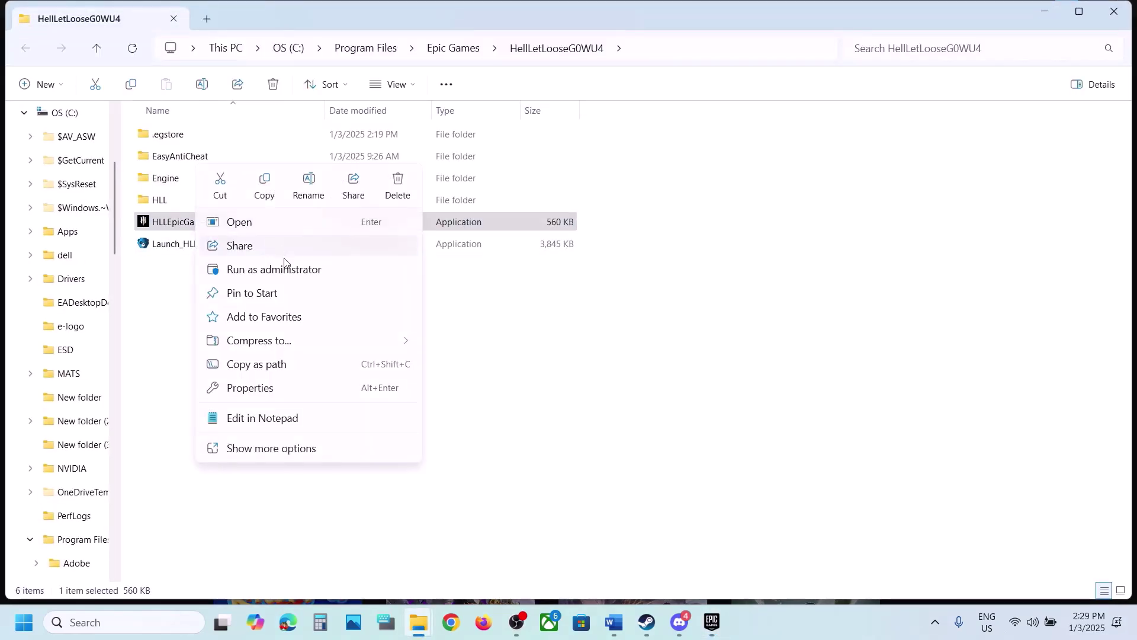
click(170, 246)
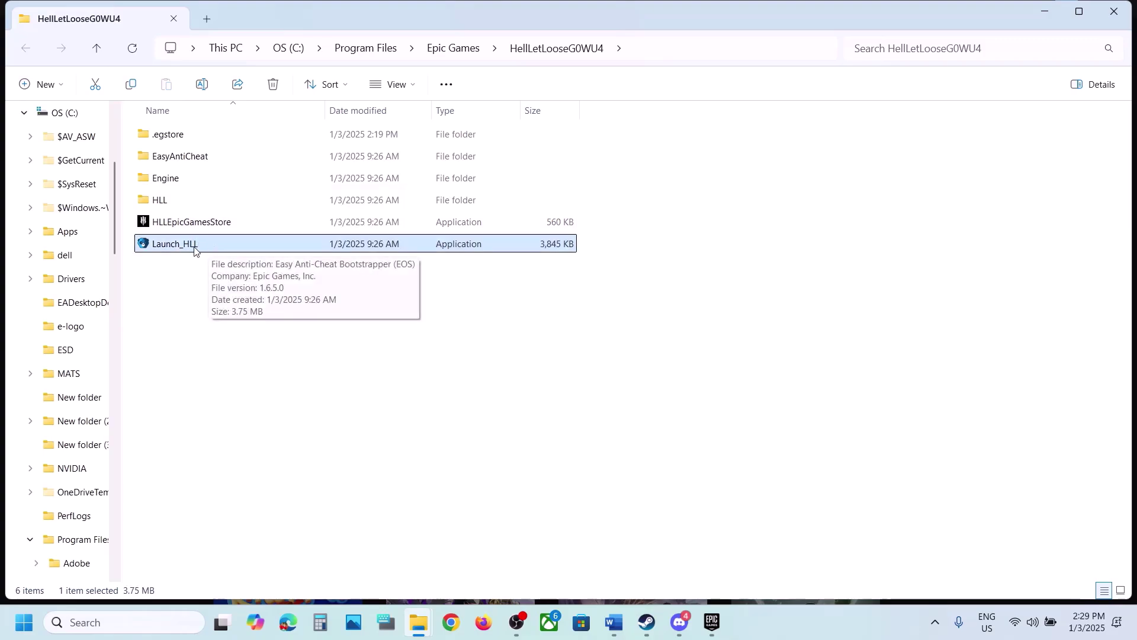
right_click(195, 250)
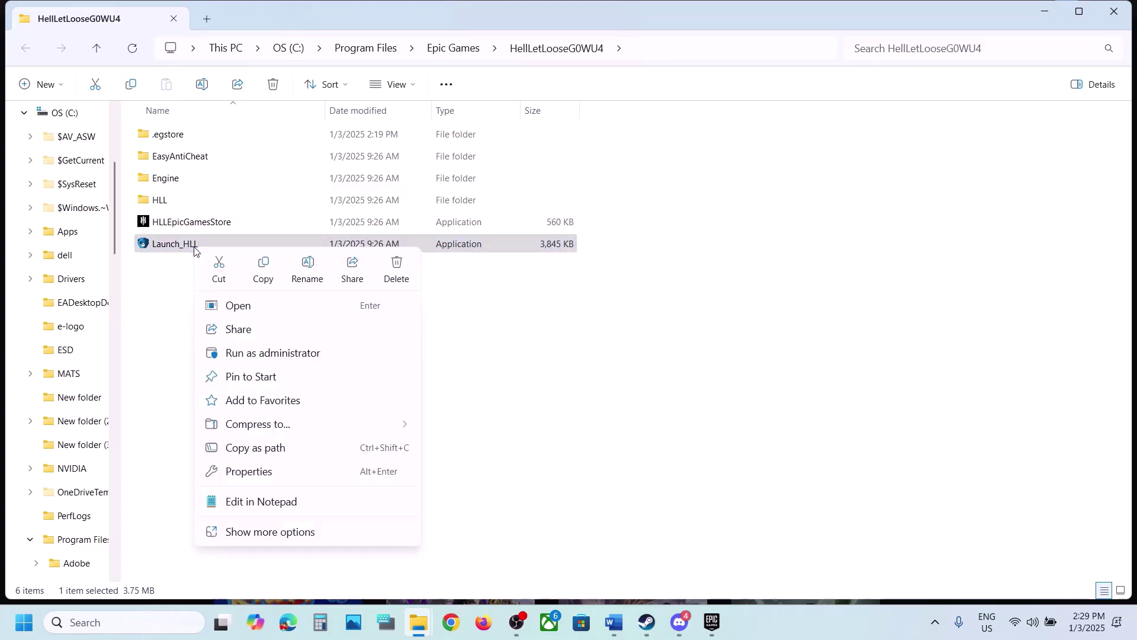
click(175, 322)
Step: Open the Win64 folder inside HLL\Binaries of the game installation
double_click(179, 204)
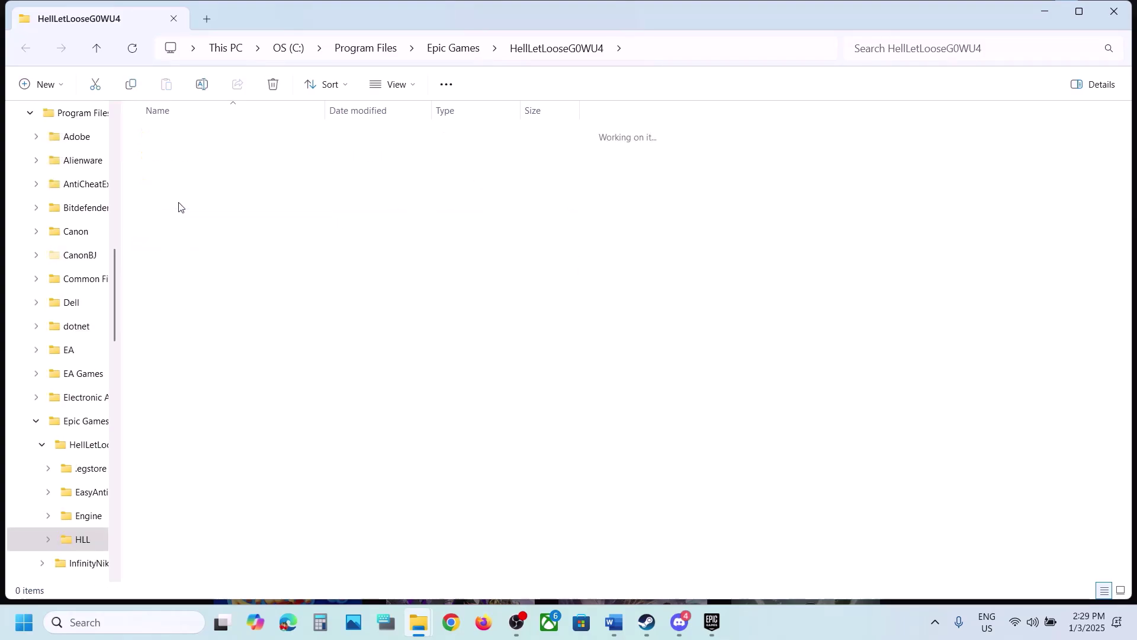
click(186, 136)
double_click(186, 135)
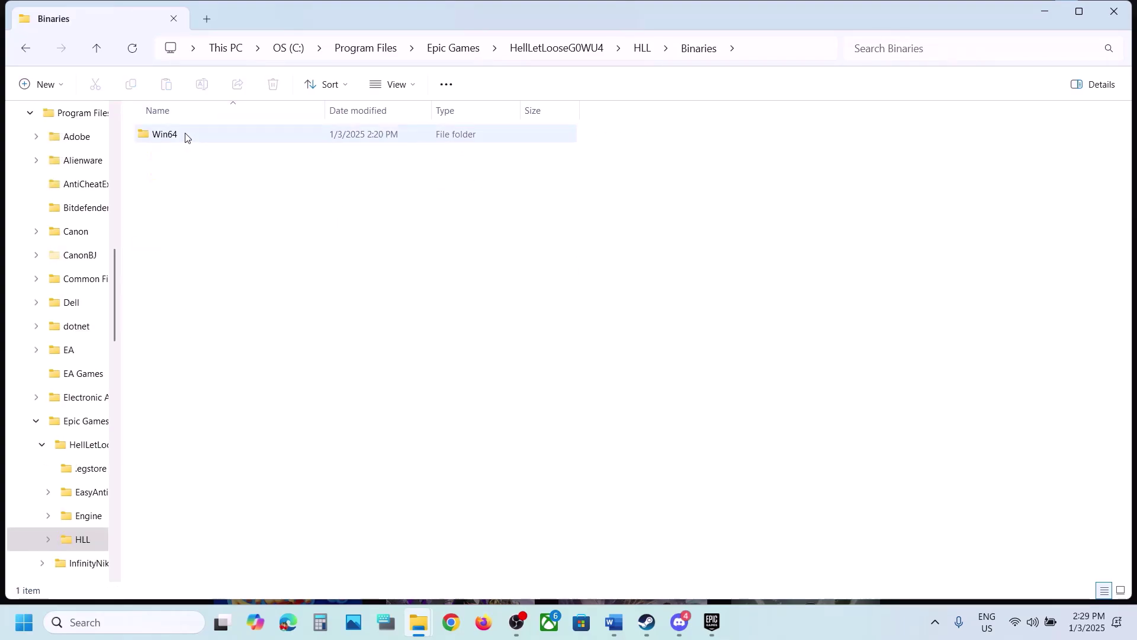
double_click(185, 135)
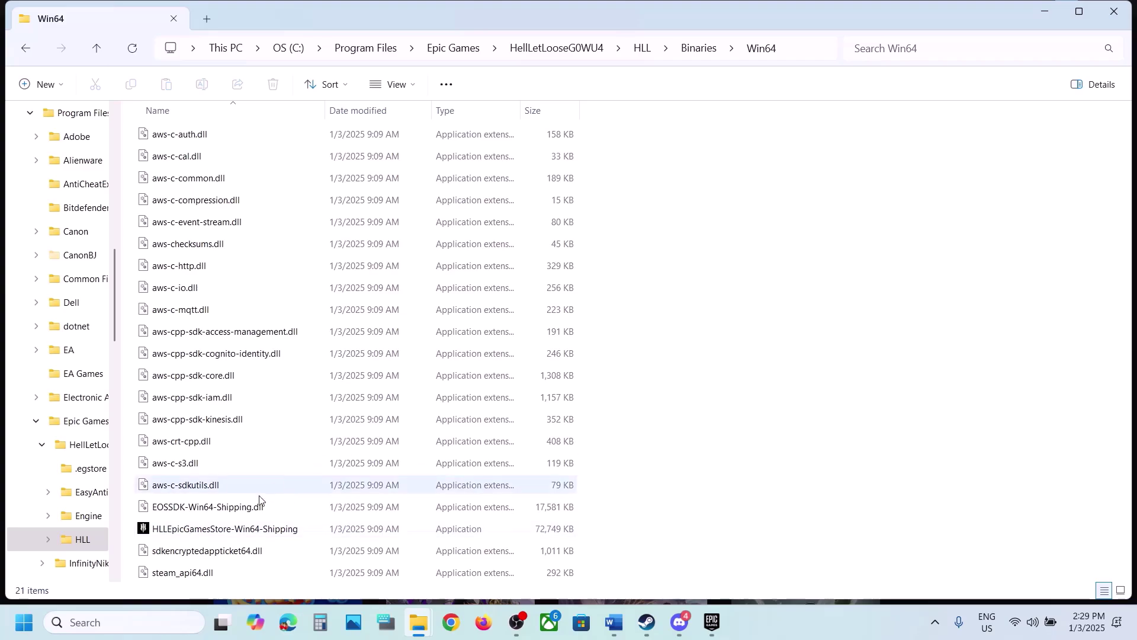
Step: Set HLLEpicGamesStore-Win64-Shipping to run as an administrator and in Windows 8 compatibility mode, applying each setting
right_click(218, 535)
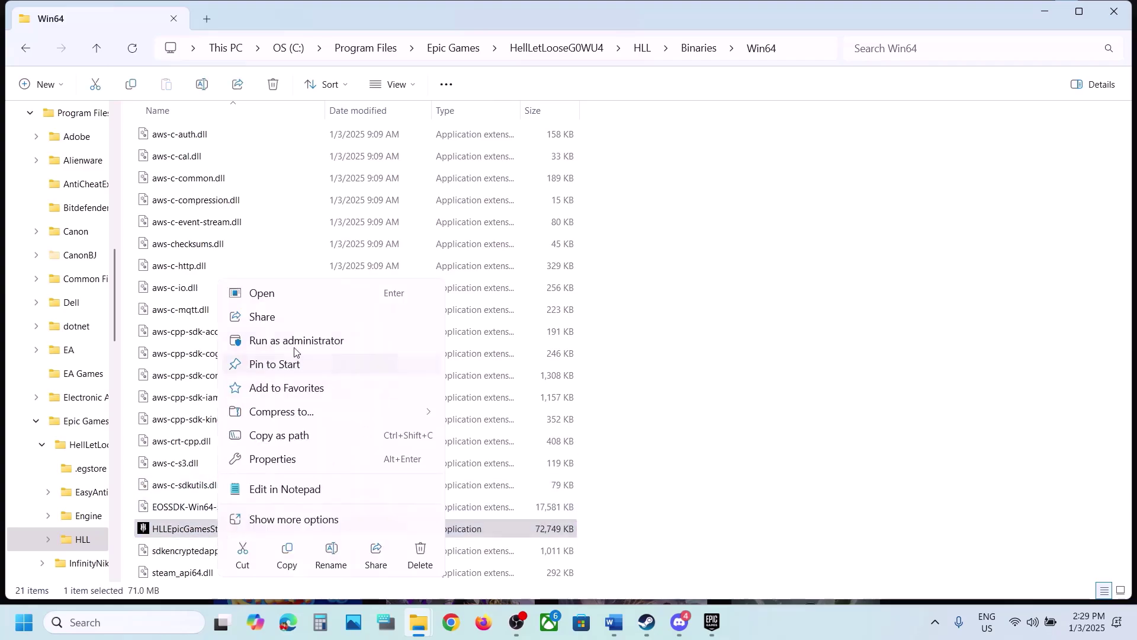
right_click(185, 528)
click(239, 463)
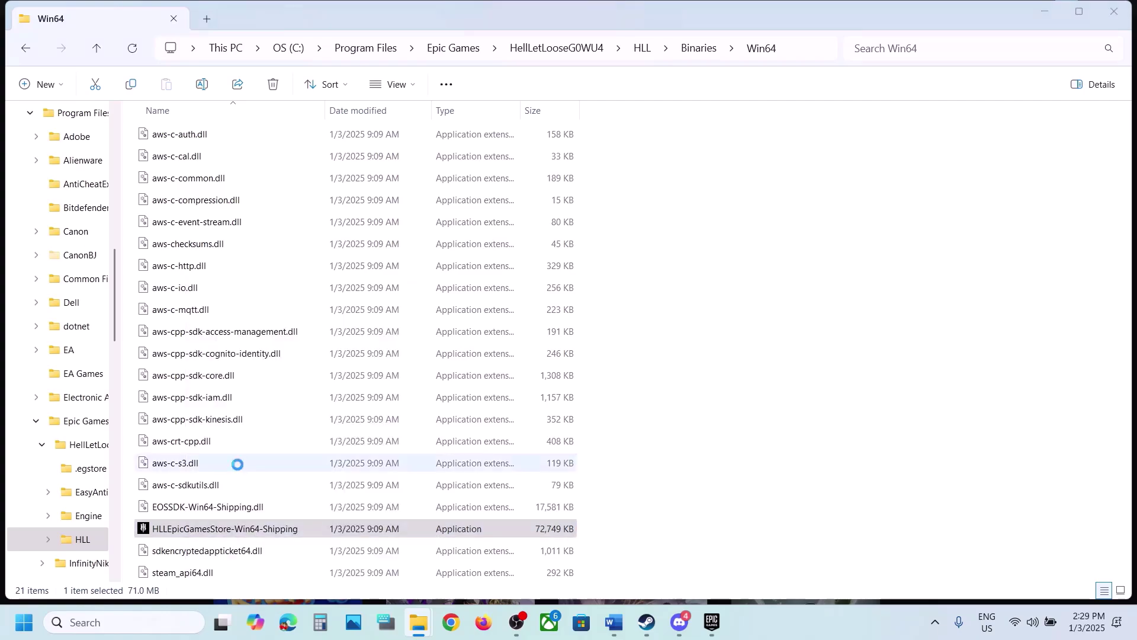
click(336, 236)
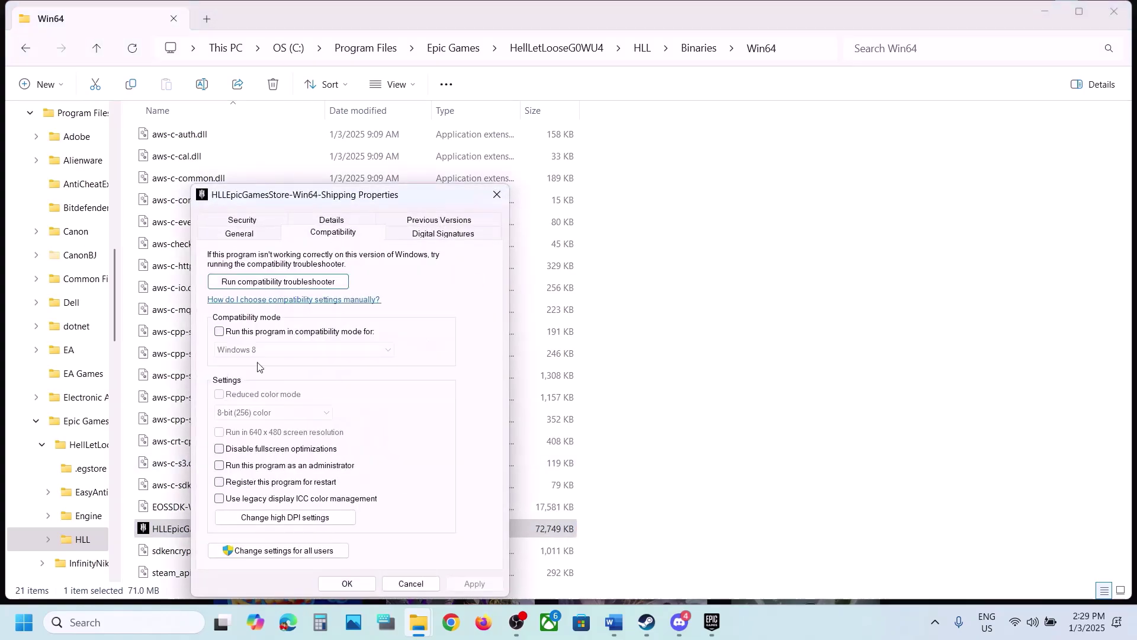
click(220, 466)
click(457, 584)
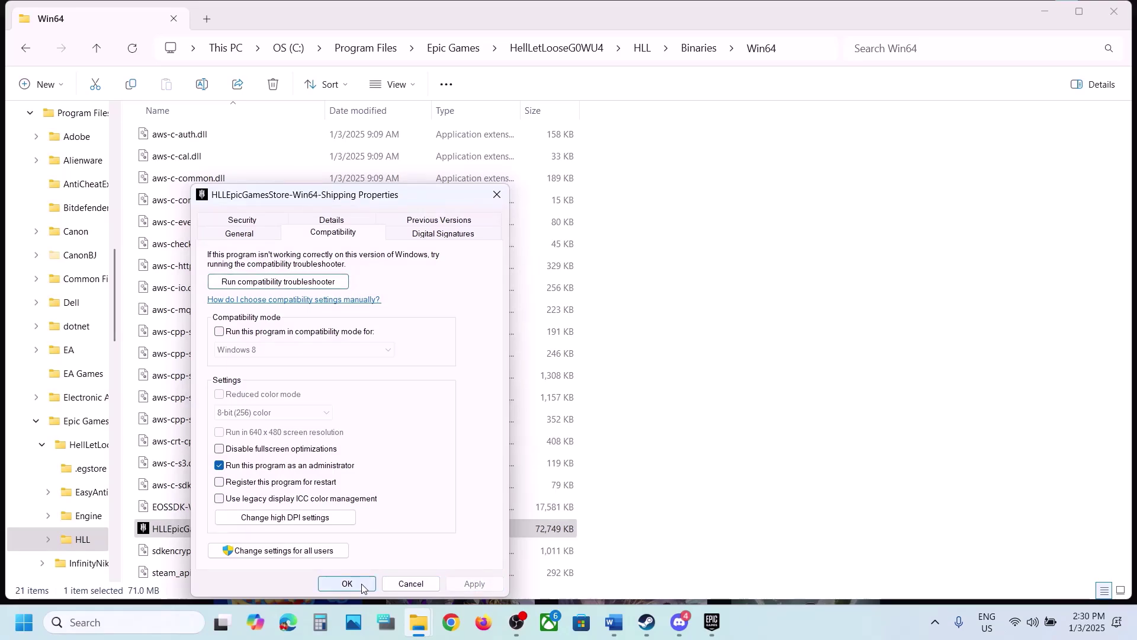
click(220, 332)
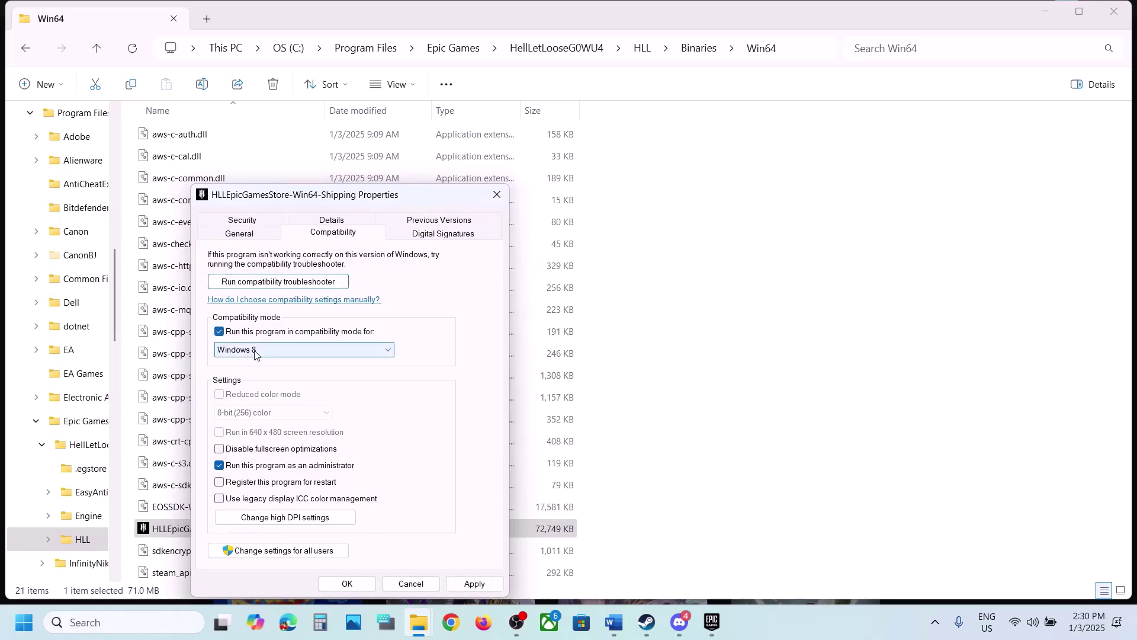
click(471, 584)
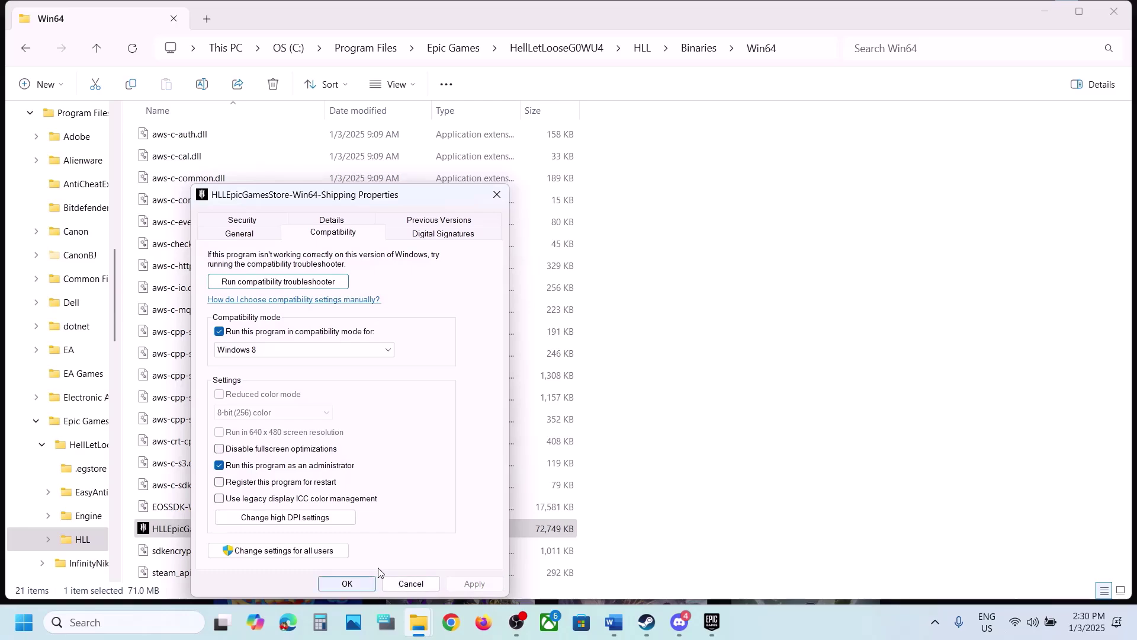
Step: Change the executable's compatibility mode to Windows 7 and disable fullscreen optimizations, applying both changes
click(279, 351)
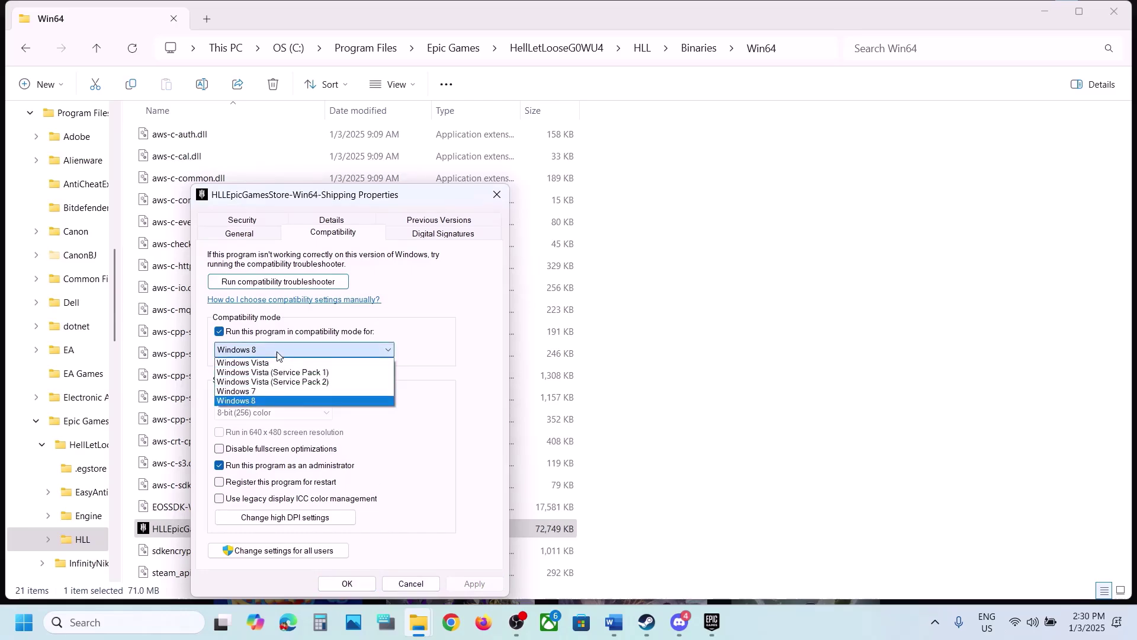
click(270, 394)
click(474, 583)
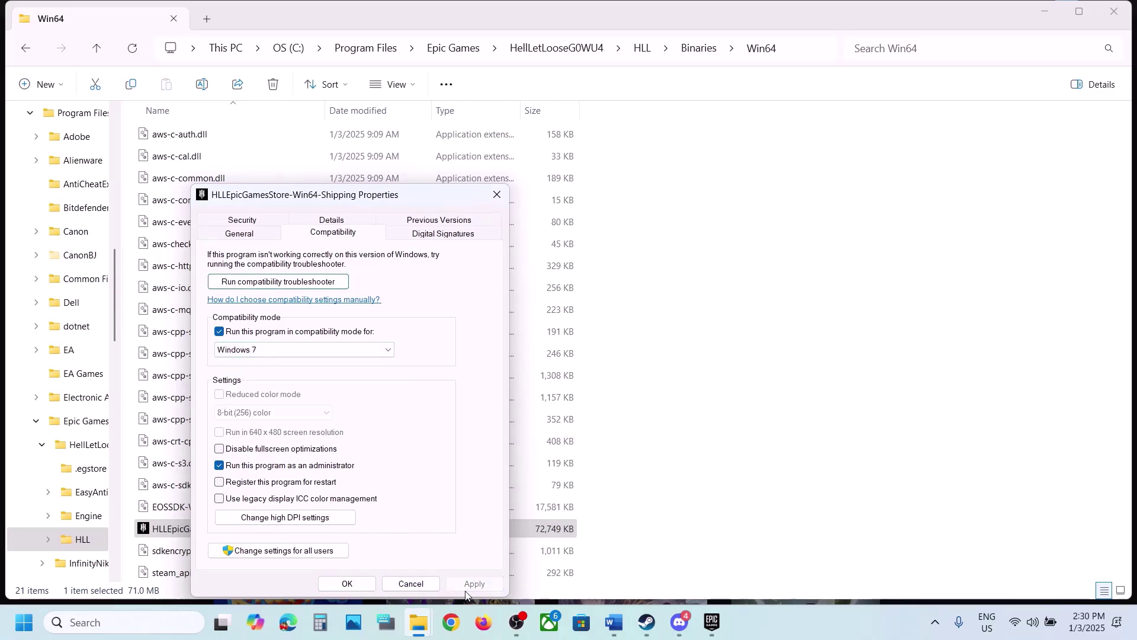
click(221, 451)
click(468, 585)
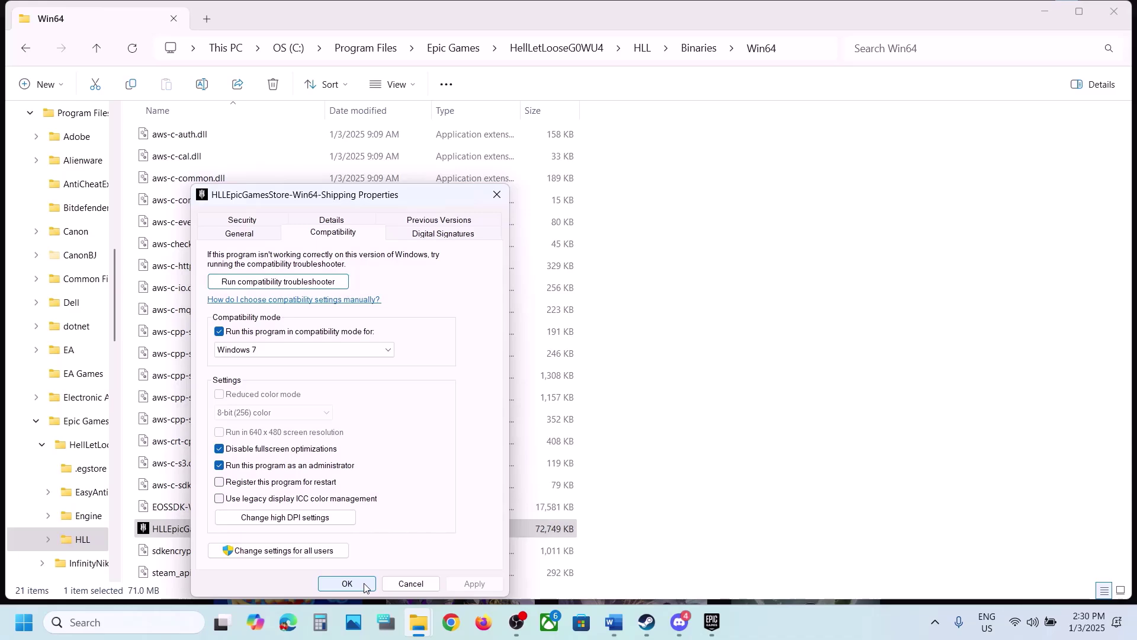
Step: Return to the HellLetLooseG0WU4 folder and select the HLLEpicGamesStore application
click(94, 48)
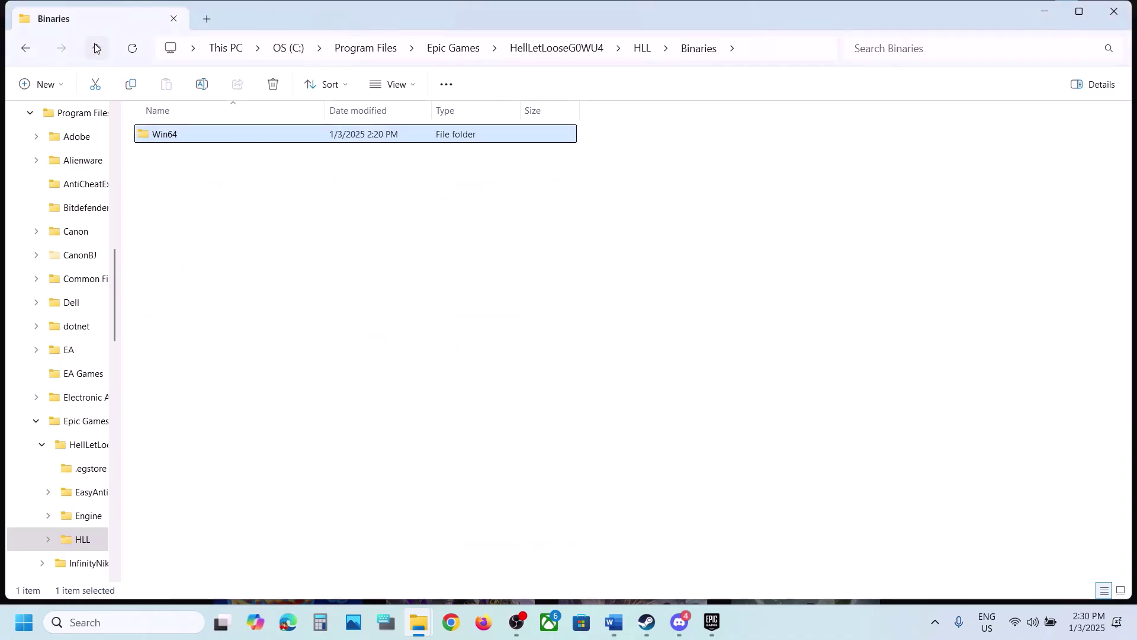
click(96, 48)
click(96, 47)
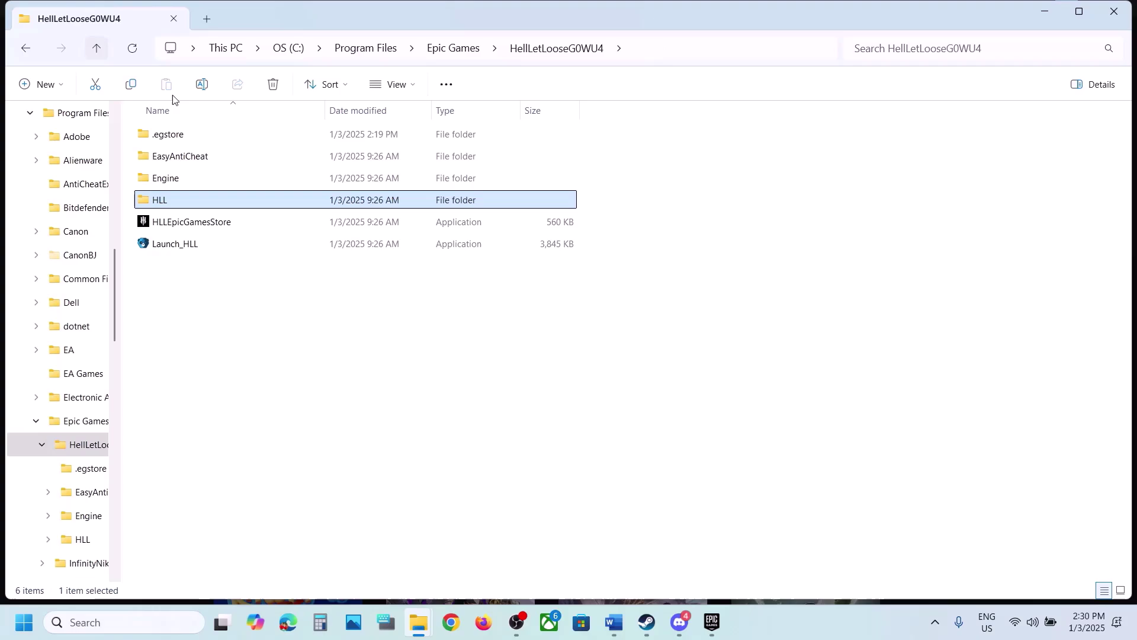
click(188, 223)
Step: Open the Win64 folder inside HLL\Binaries of the HellLetLooseG0WU4 installation
double_click(163, 200)
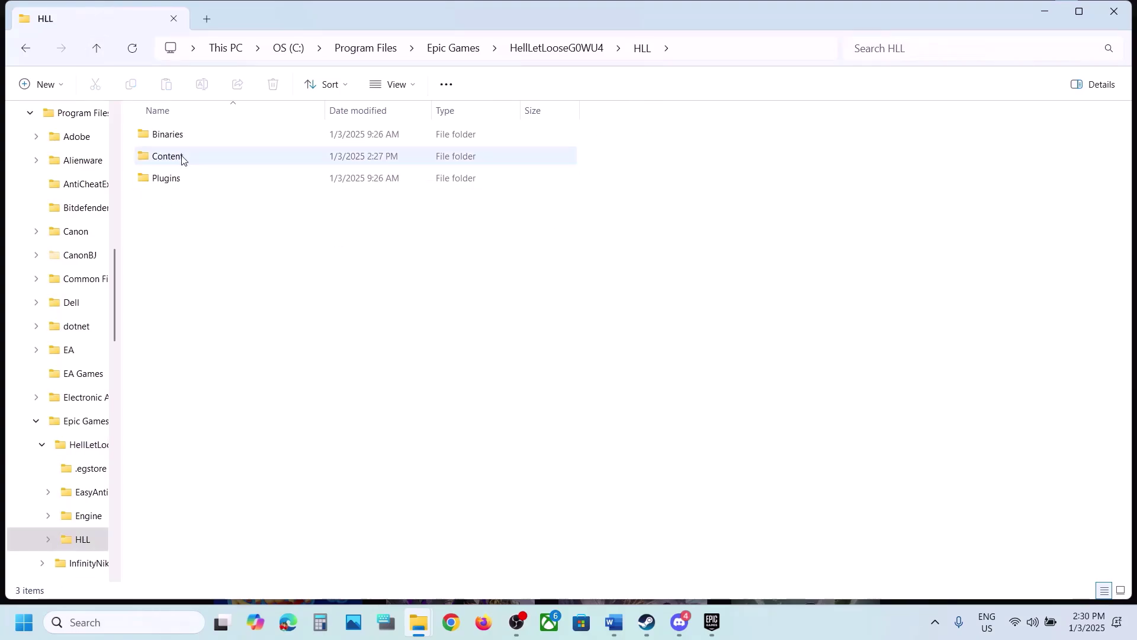
double_click(172, 136)
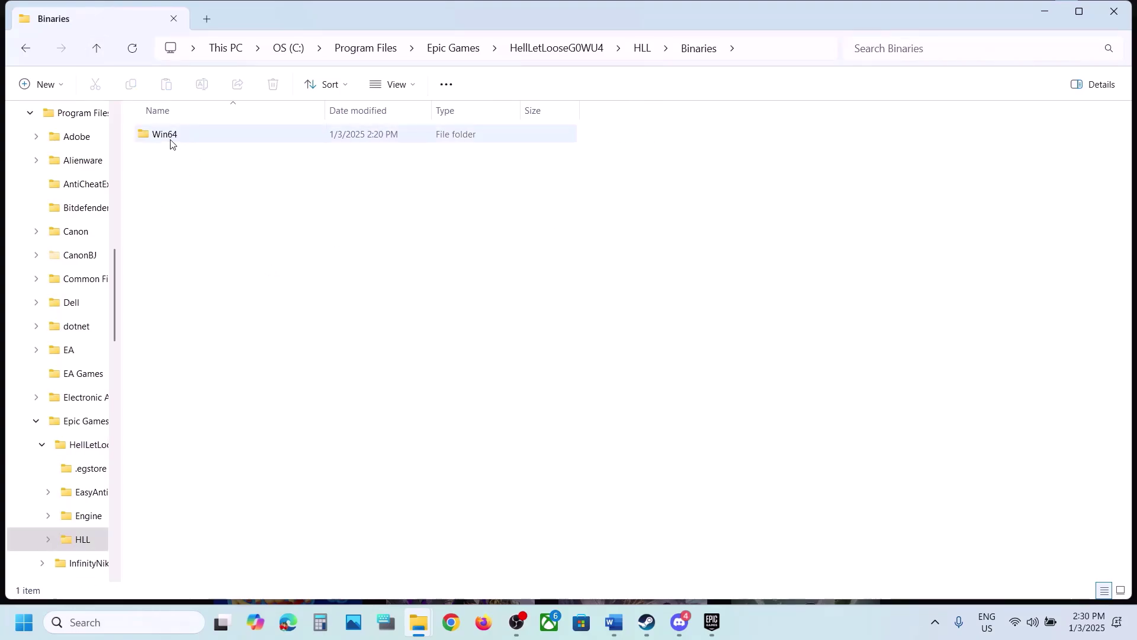
double_click(170, 140)
Step: Turn off compatibility mode, disabled fullscreen optimizations and run as administrator for HLLEpicGamesStore-Win64-Shipping, and apply the changes
right_click(182, 535)
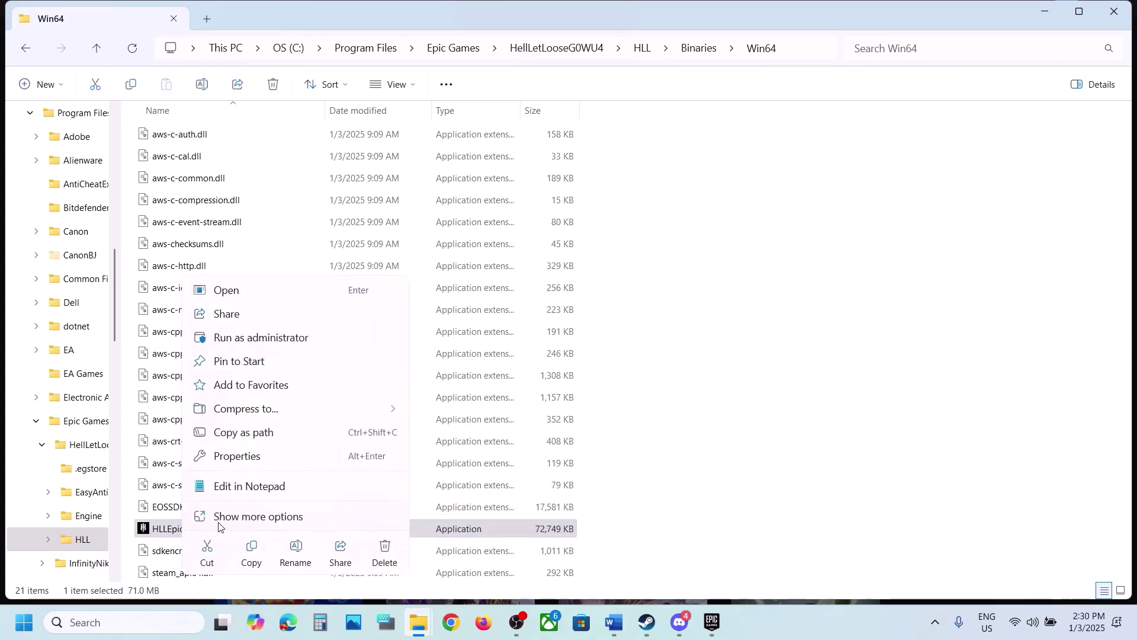
click(254, 456)
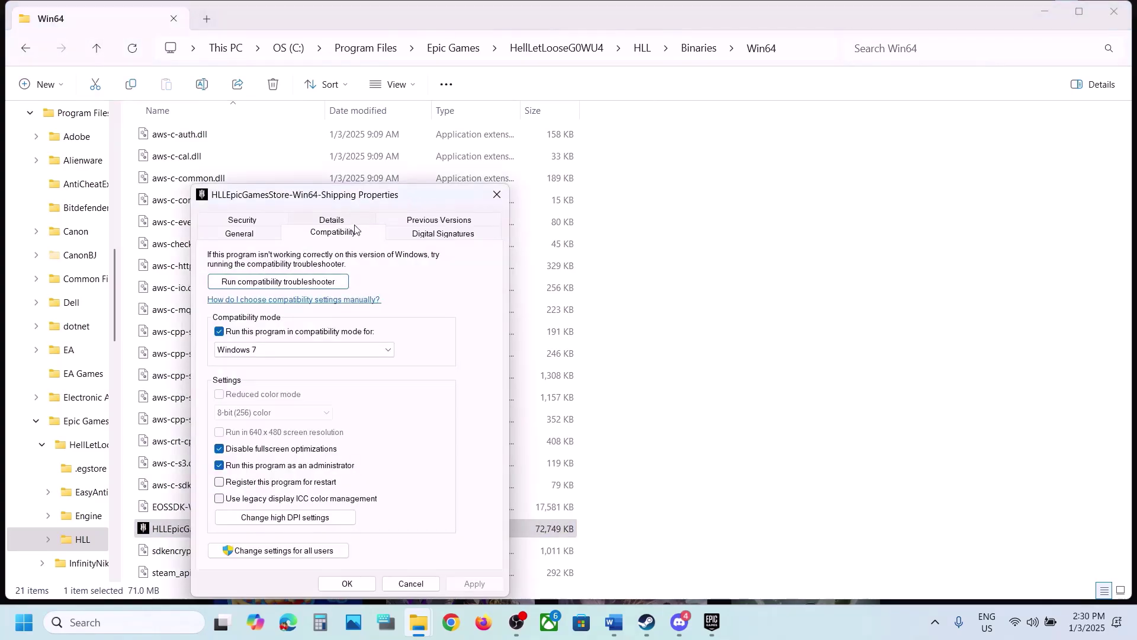
click(219, 331)
click(219, 448)
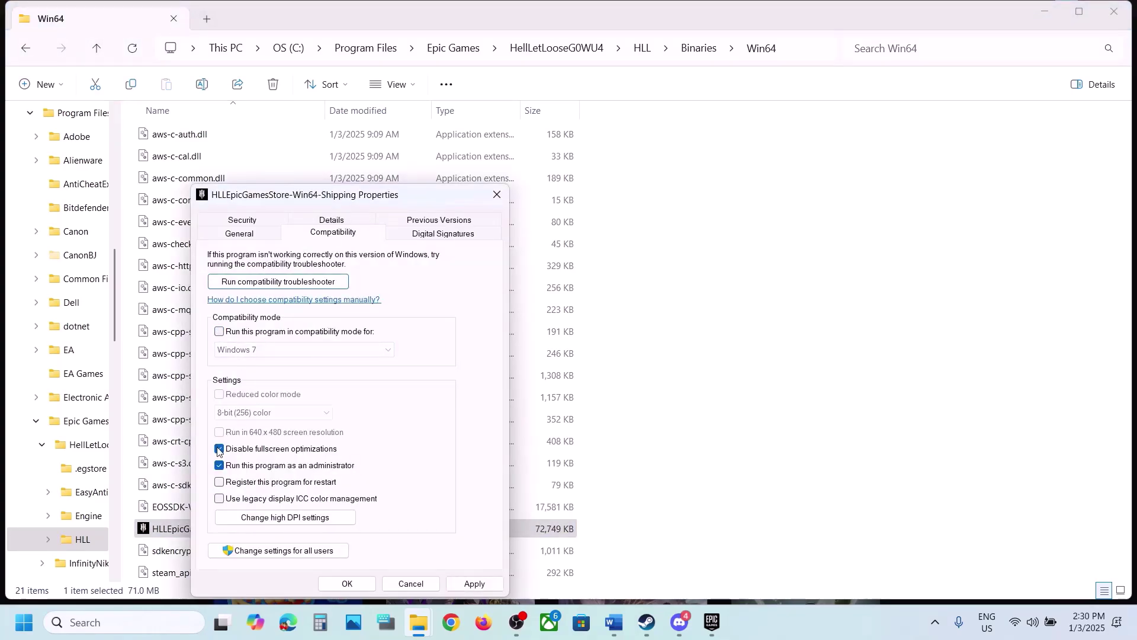
click(219, 466)
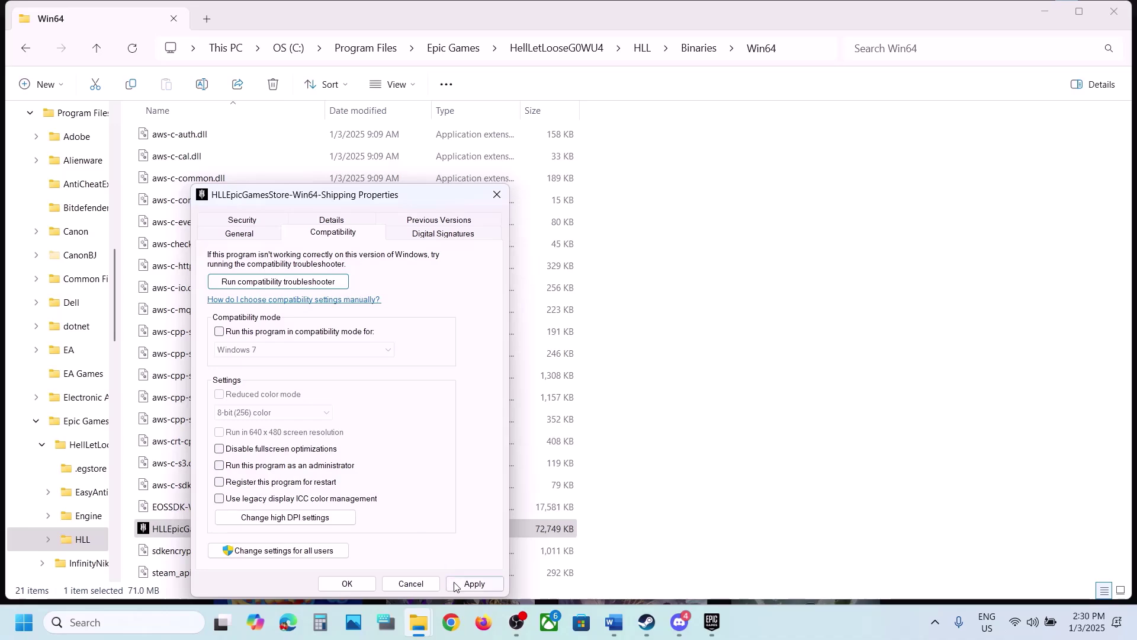
click(474, 583)
click(358, 588)
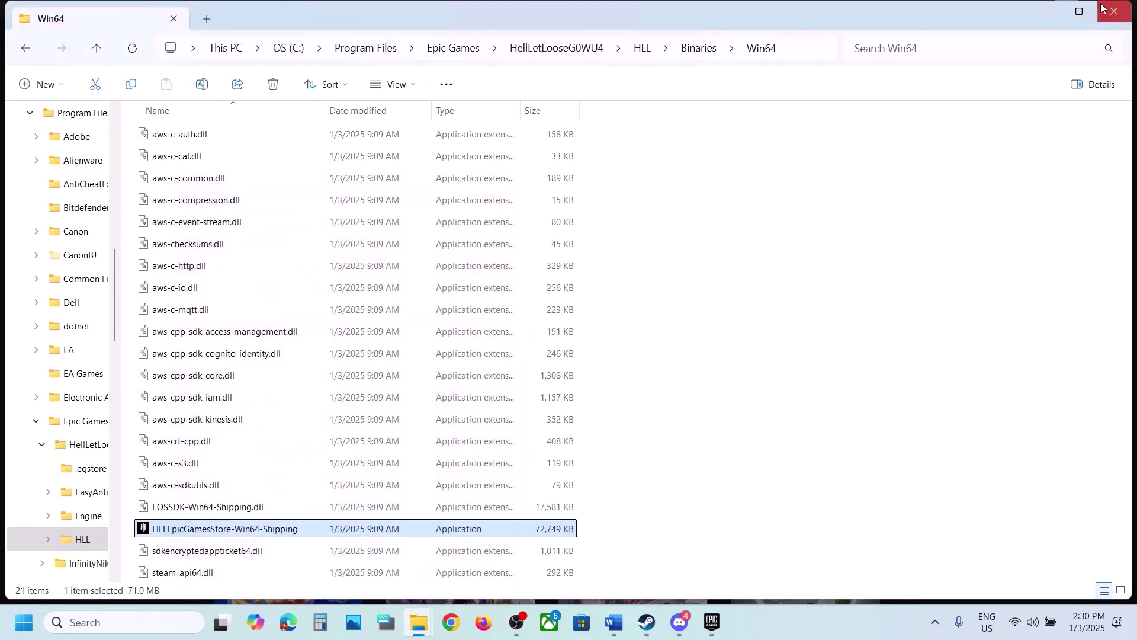
Step: Close the Hell Let Loose options in the Epic Games Launcher and highlight the Step 13 instruction in the Word document
key(alt+Tab)
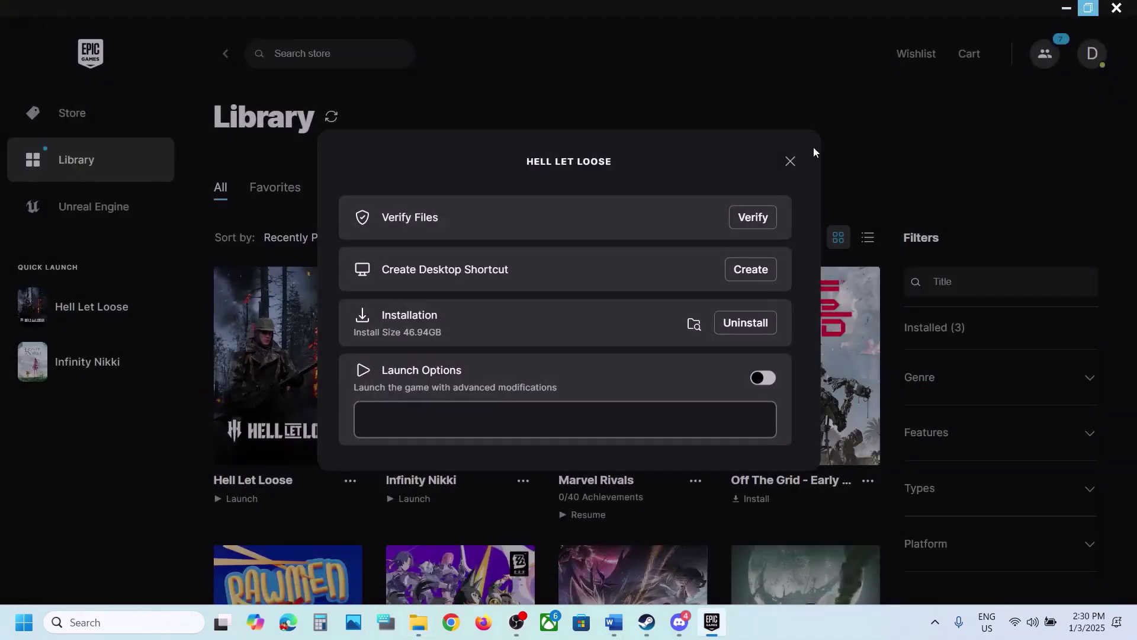
click(790, 161)
key(alt+Tab)
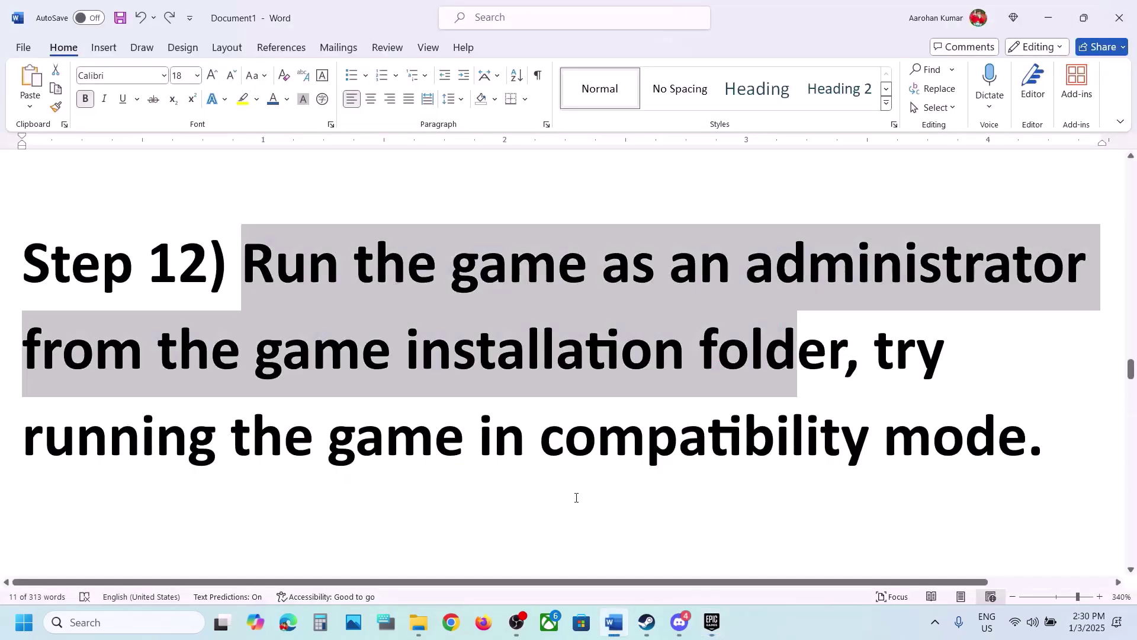
scroll(576, 498, down, 5)
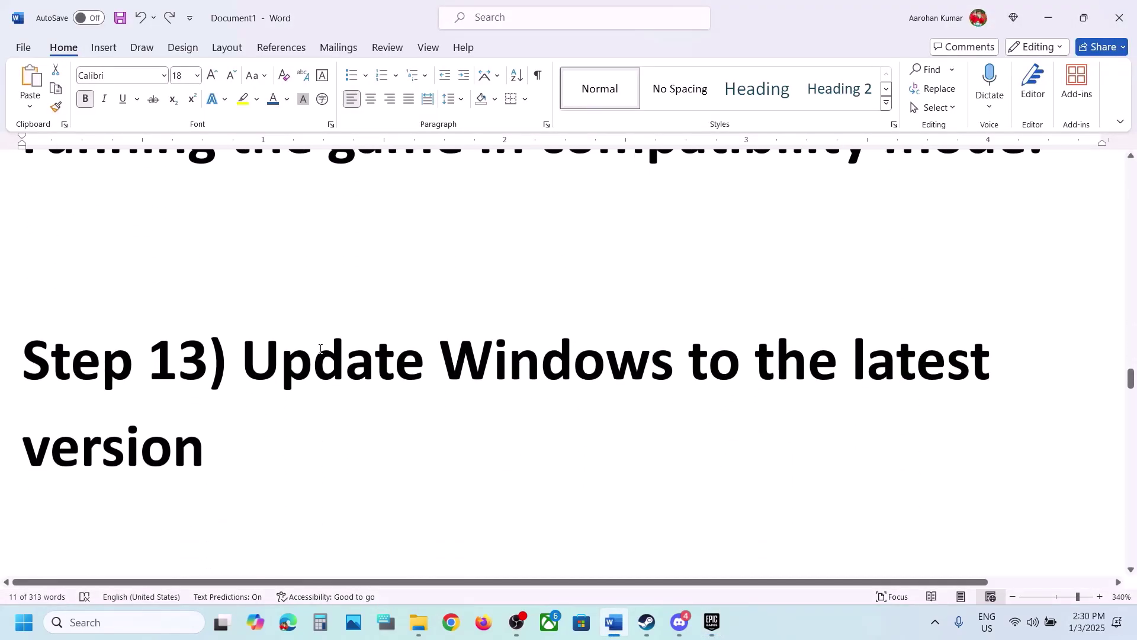
drag(247, 352, 353, 414)
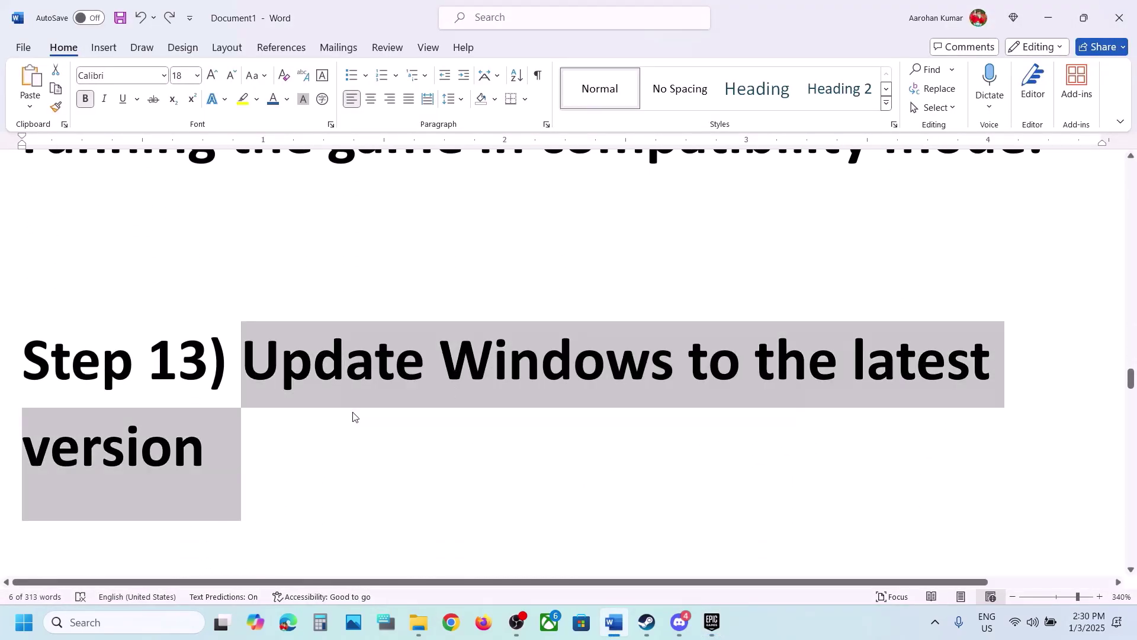
Step: Open Windows Update in the Settings app and check for updates
key(super+i)
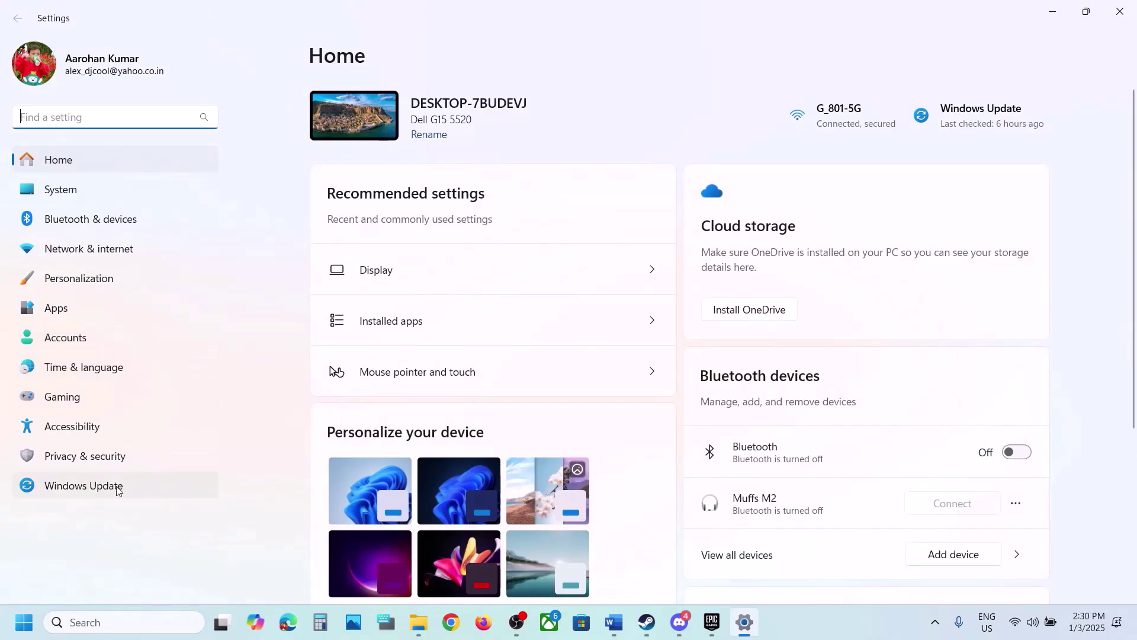
click(113, 482)
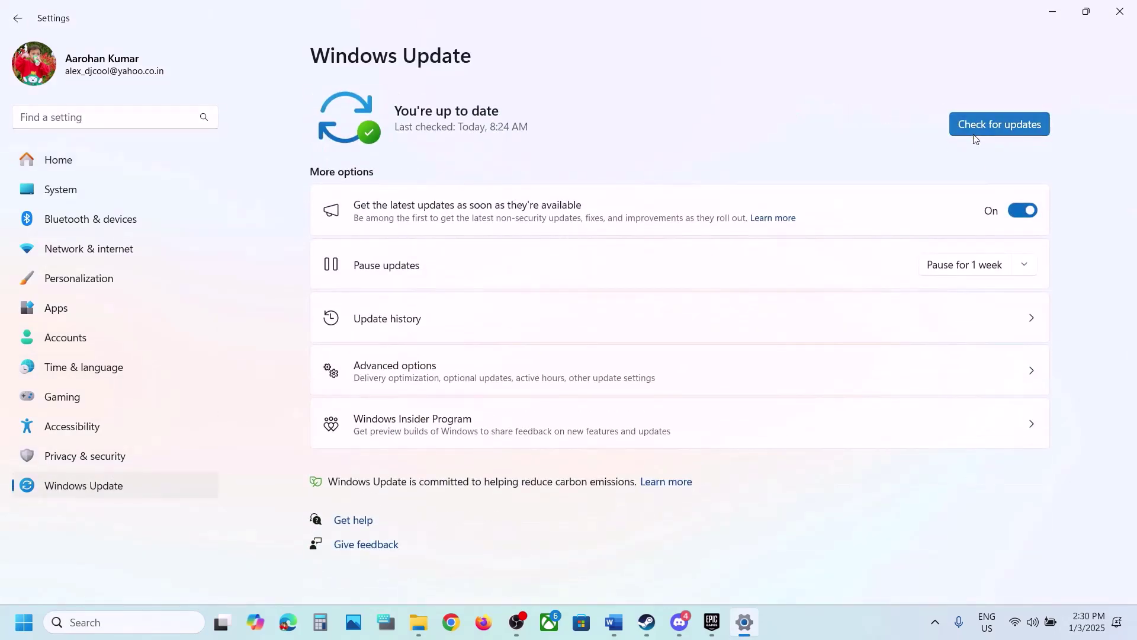
click(974, 134)
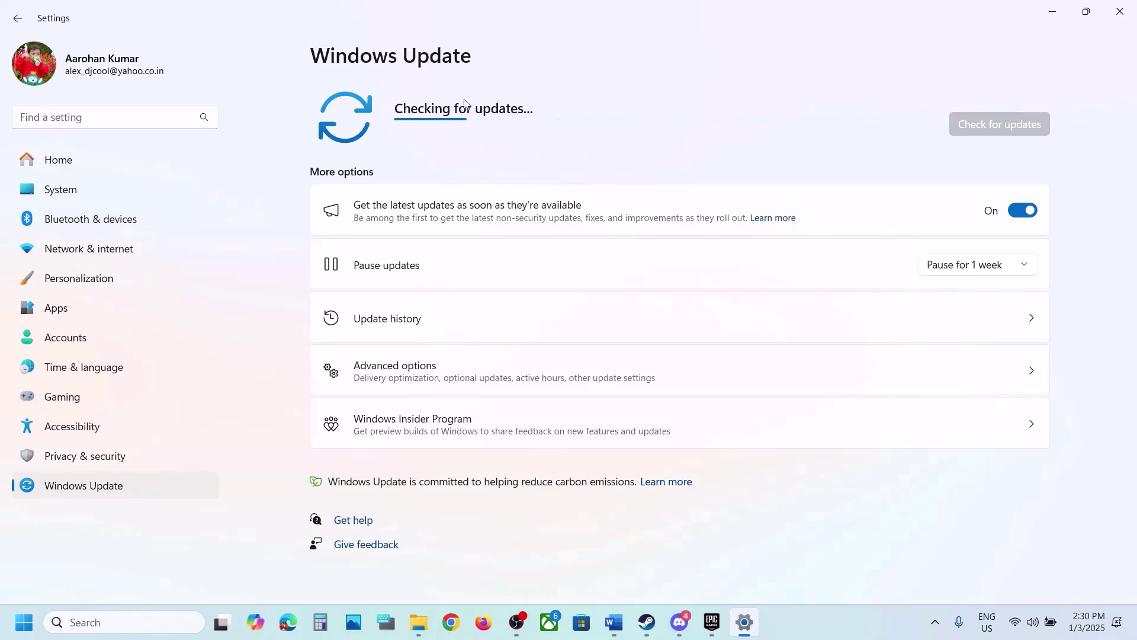
Step: Show the Windows power options and return to Step 14 in the Word document
click(24, 622)
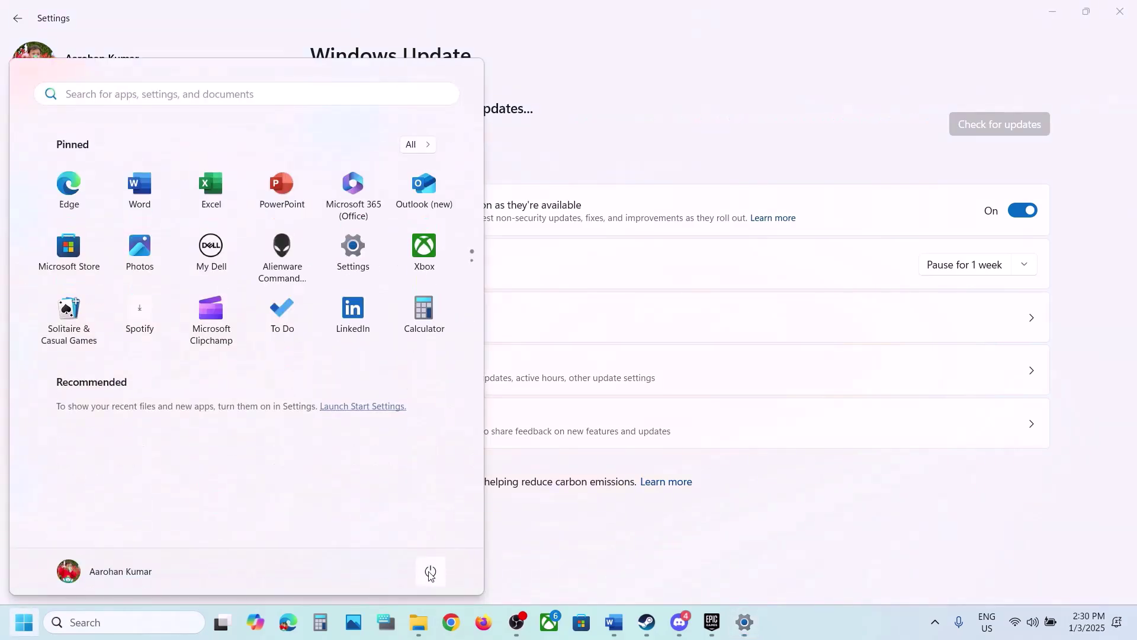
click(431, 573)
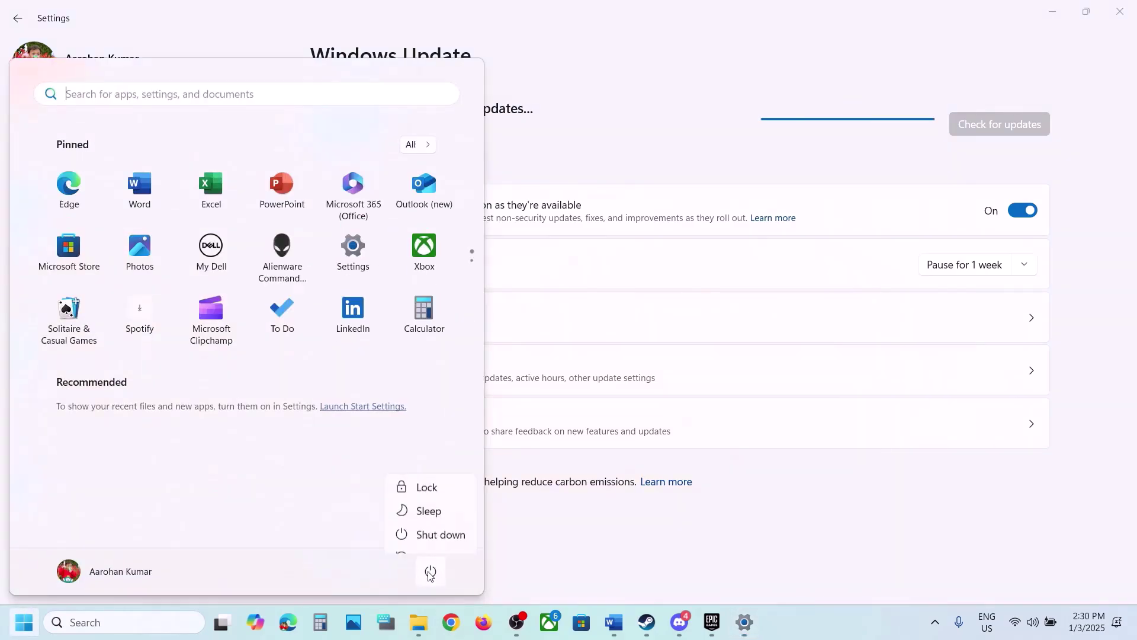
click(614, 624)
scroll(480, 456, down, 5)
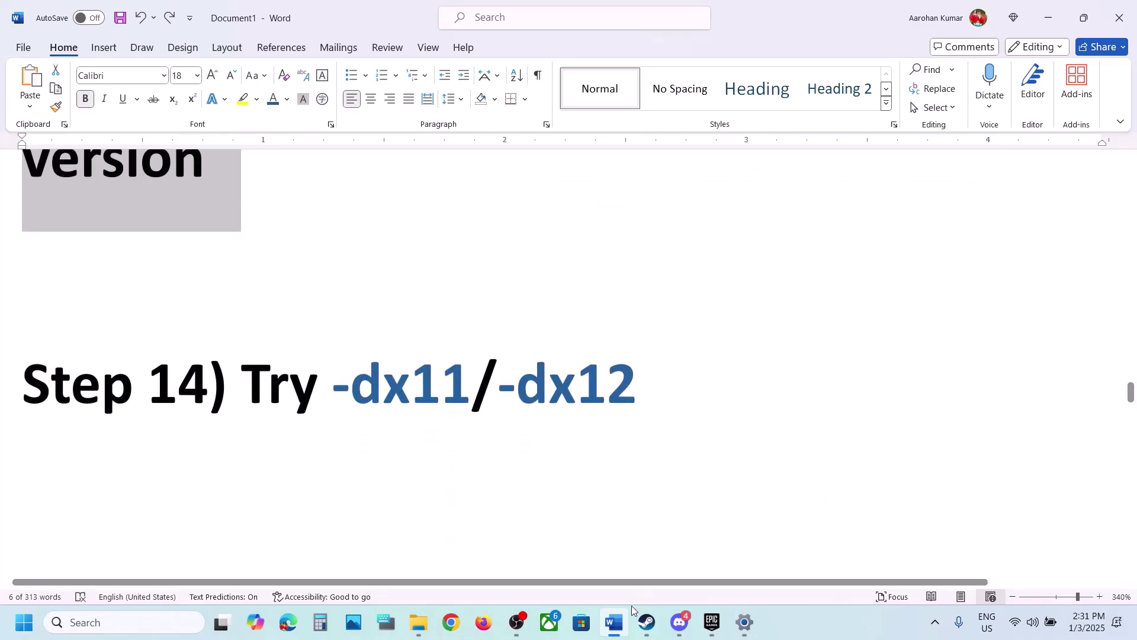
Step: Switch to Steam and set the Hell Let Loose launch option to -dx11
click(647, 622)
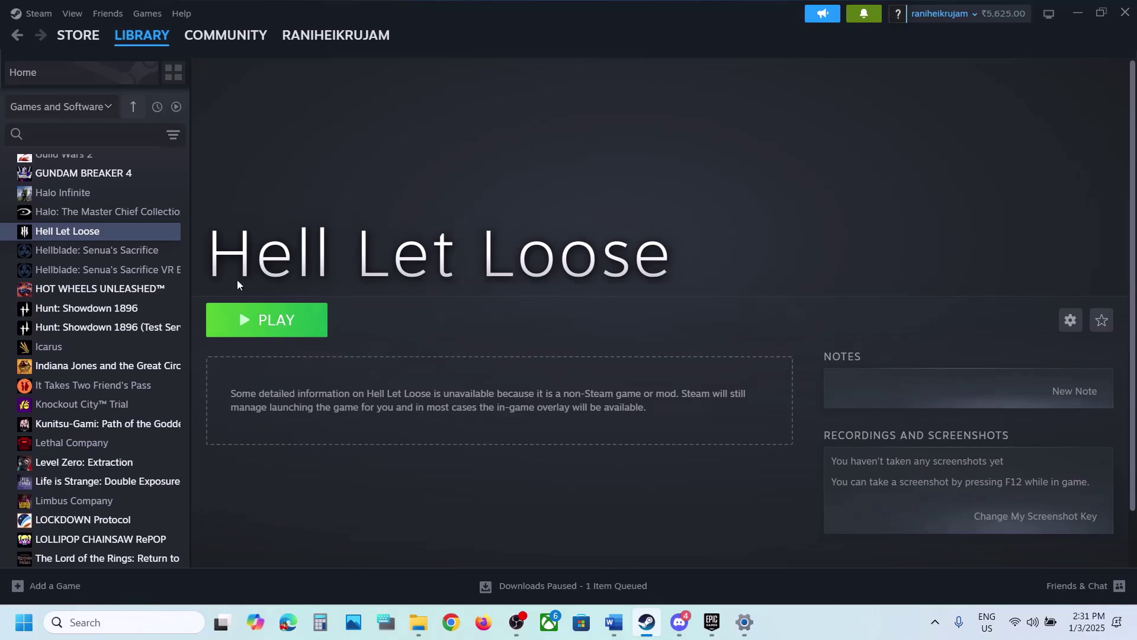
right_click(91, 231)
click(148, 346)
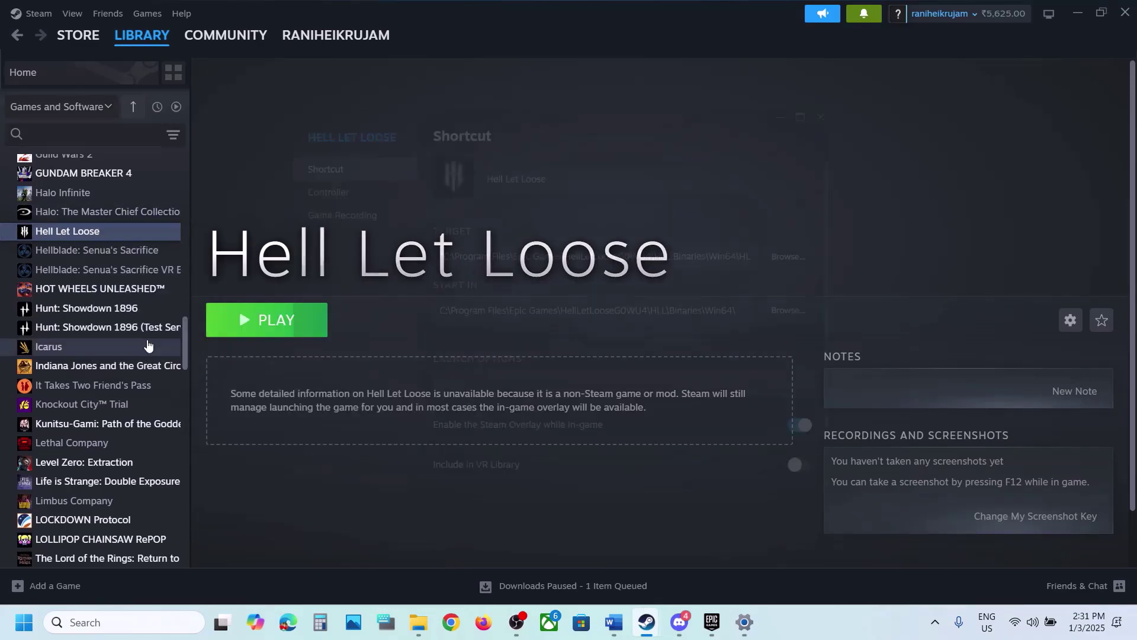
click(486, 405)
text(-)
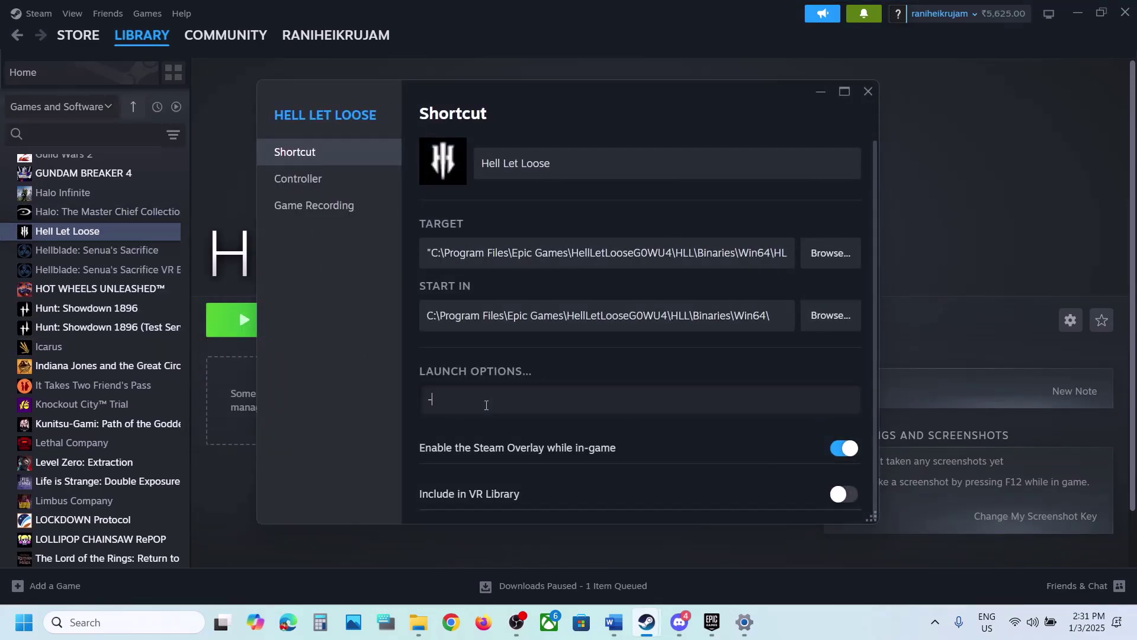
text(dx11)
click(379, 415)
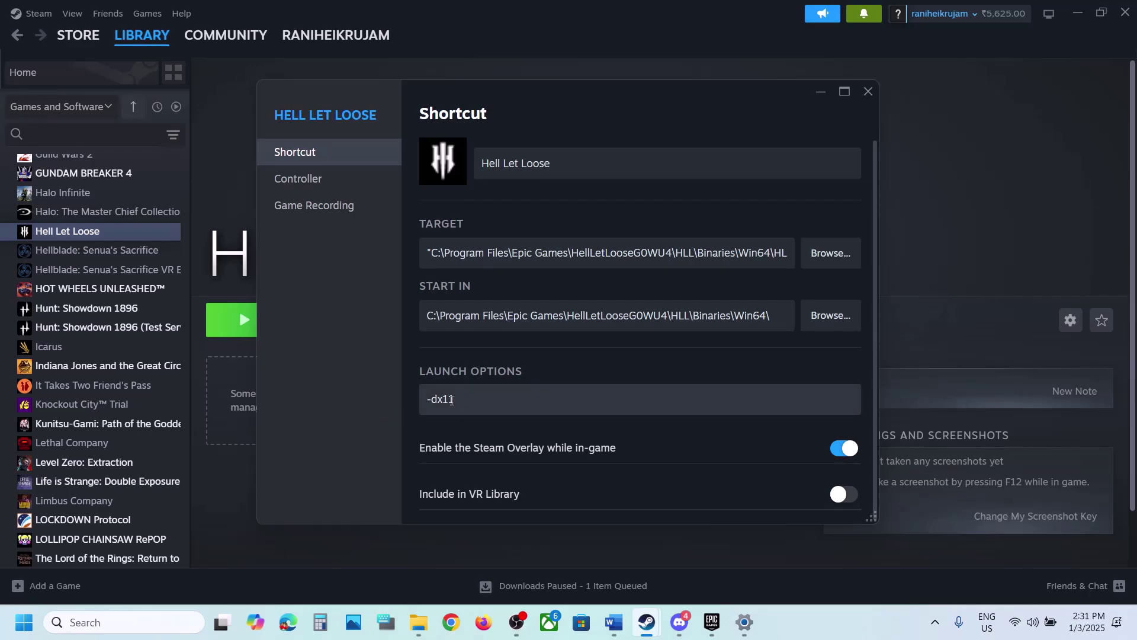
click(868, 91)
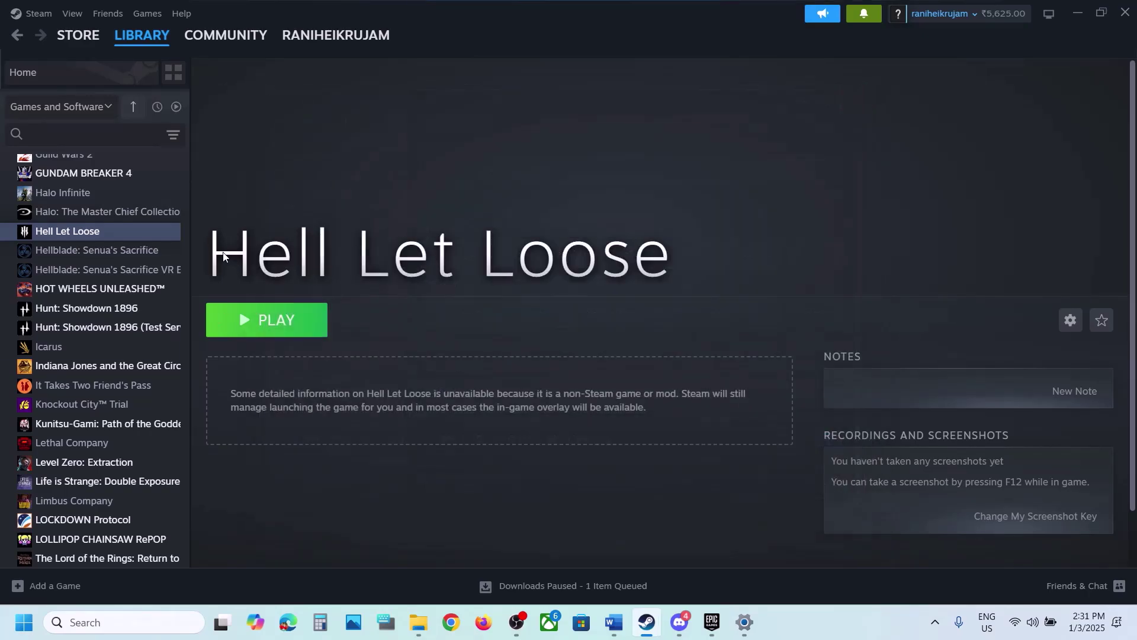
Step: Replace the Hell Let Loose launch option with -dx12
right_click(136, 232)
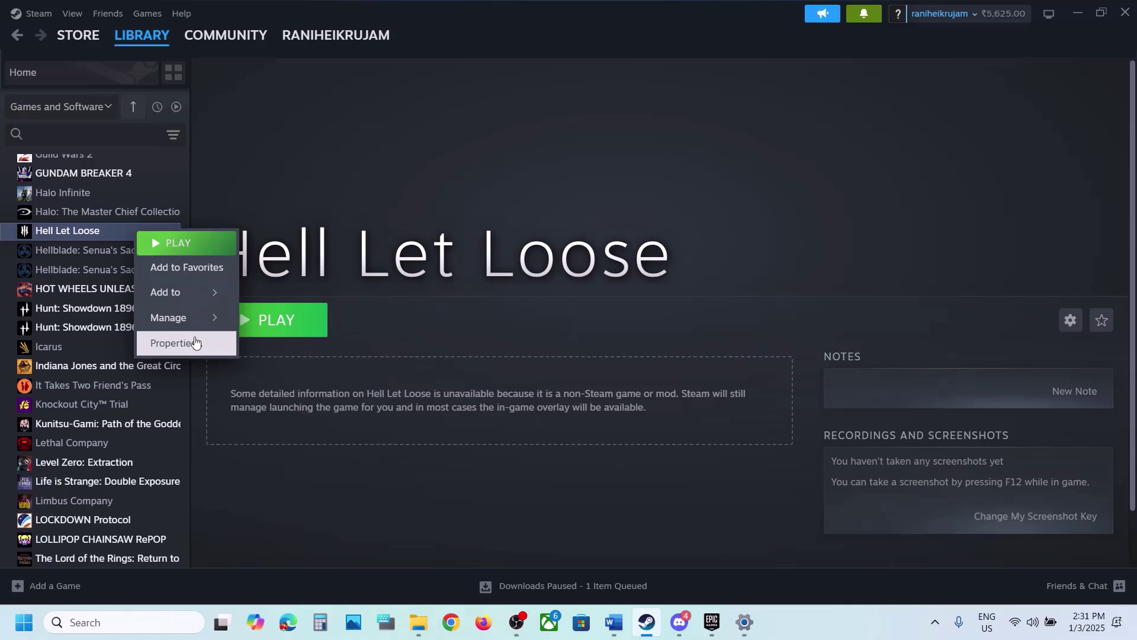
click(196, 342)
drag(468, 400, 350, 407)
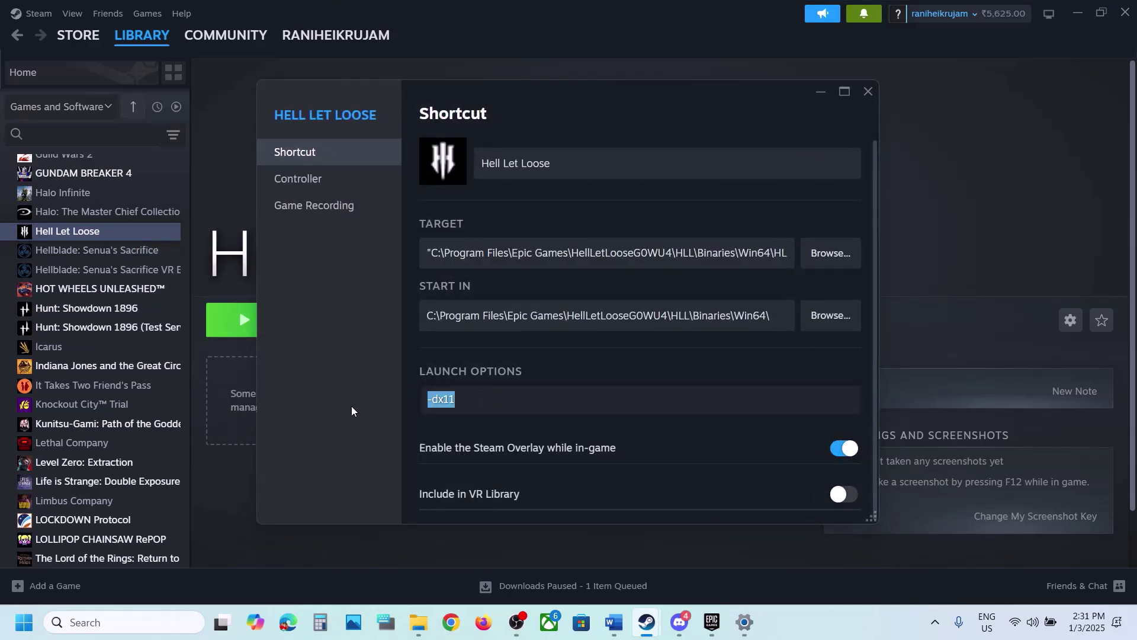
text(-dx12)
click(365, 425)
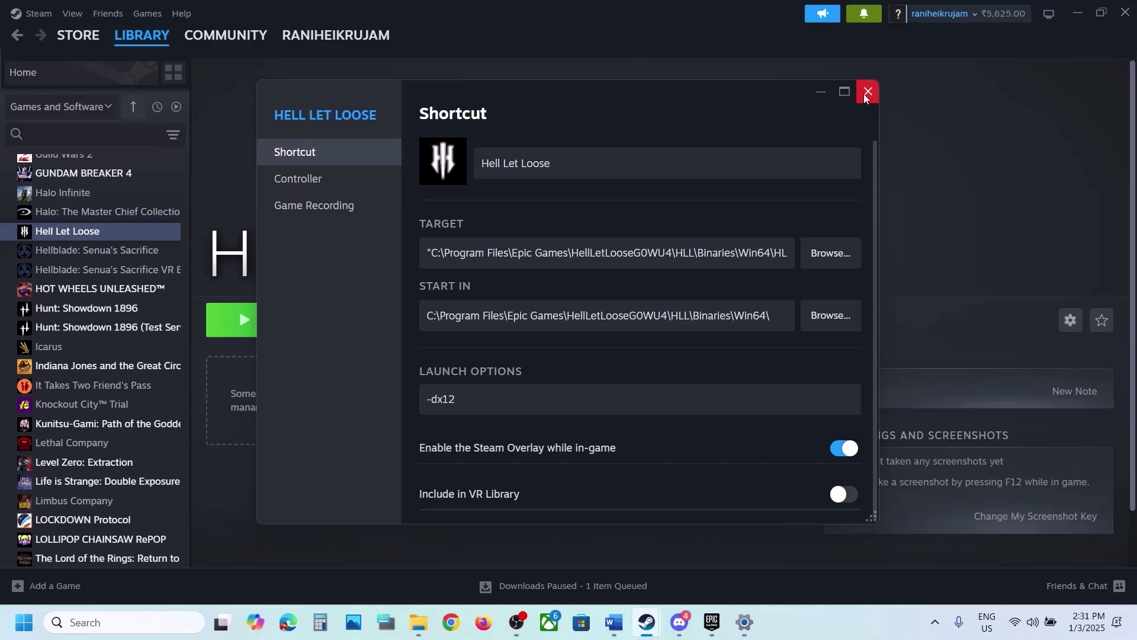
Step: Clear the Hell Let Loose launch options and close the game's properties
click(473, 407)
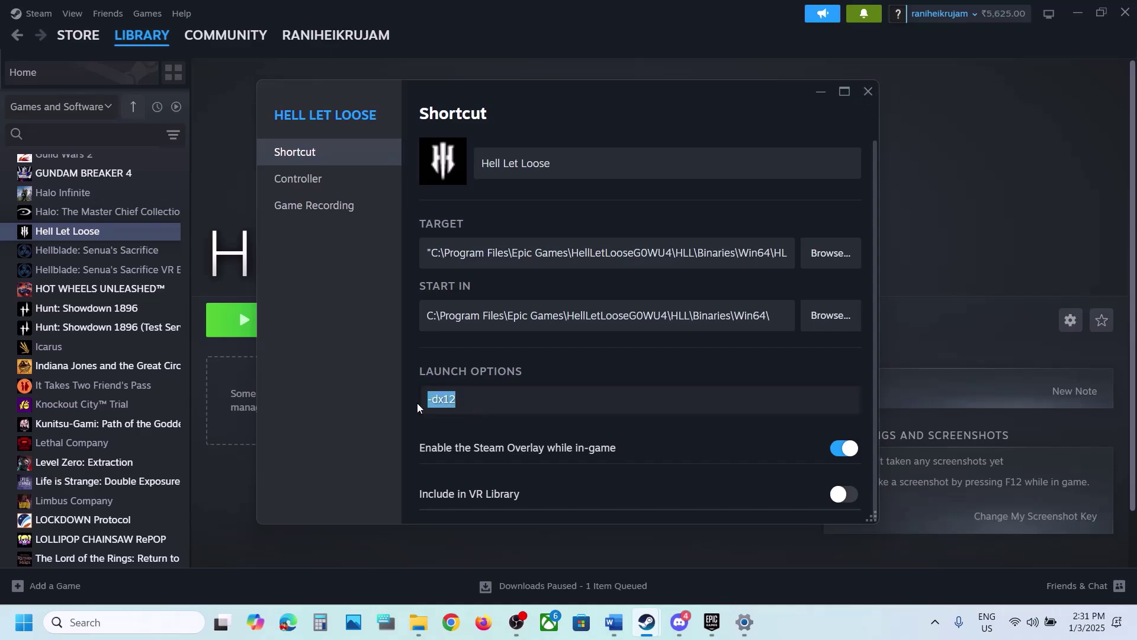
key(BackSpace)
click(363, 395)
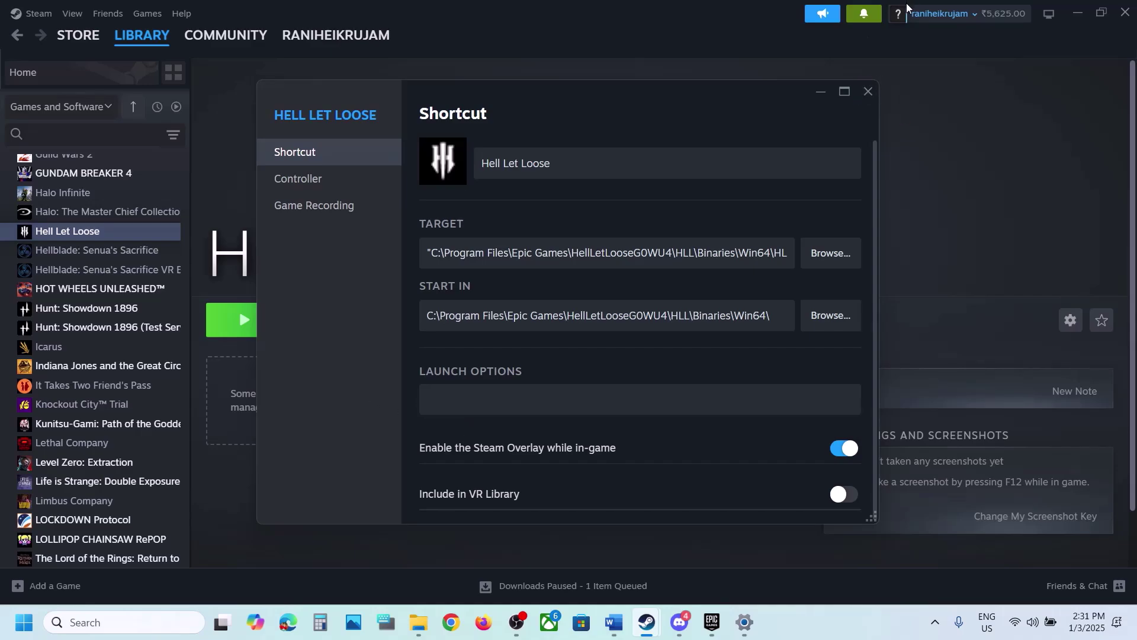
click(865, 94)
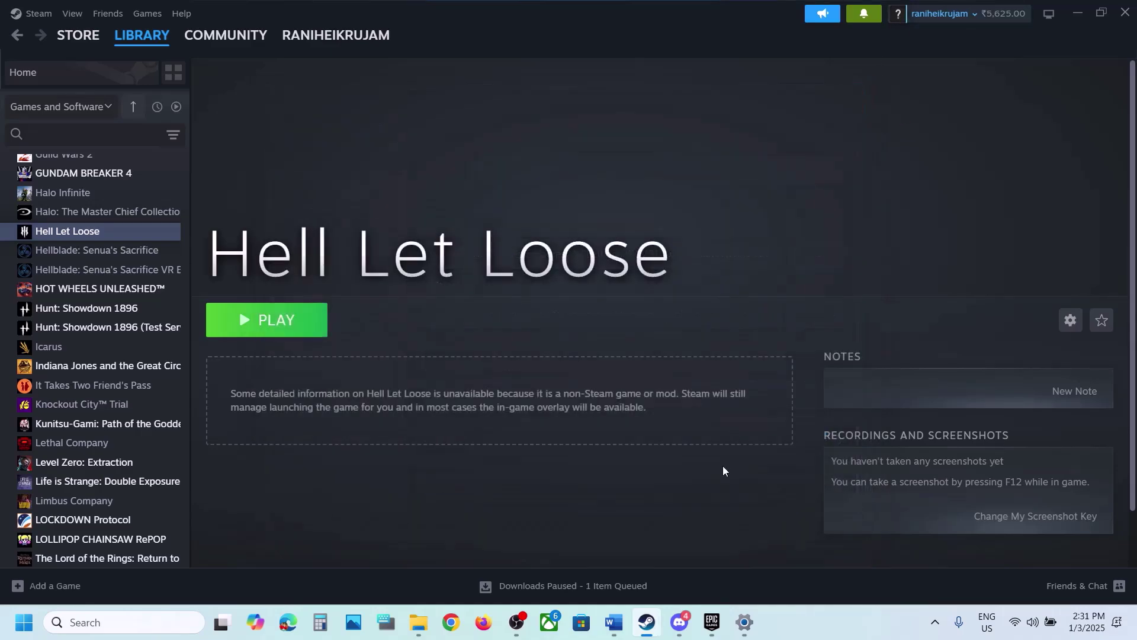
Step: Switch to the Word document and go to the Step 15 instructions on increasing virtual memory
click(613, 622)
scroll(520, 387, down, 3)
scroll(521, 386, down, 3)
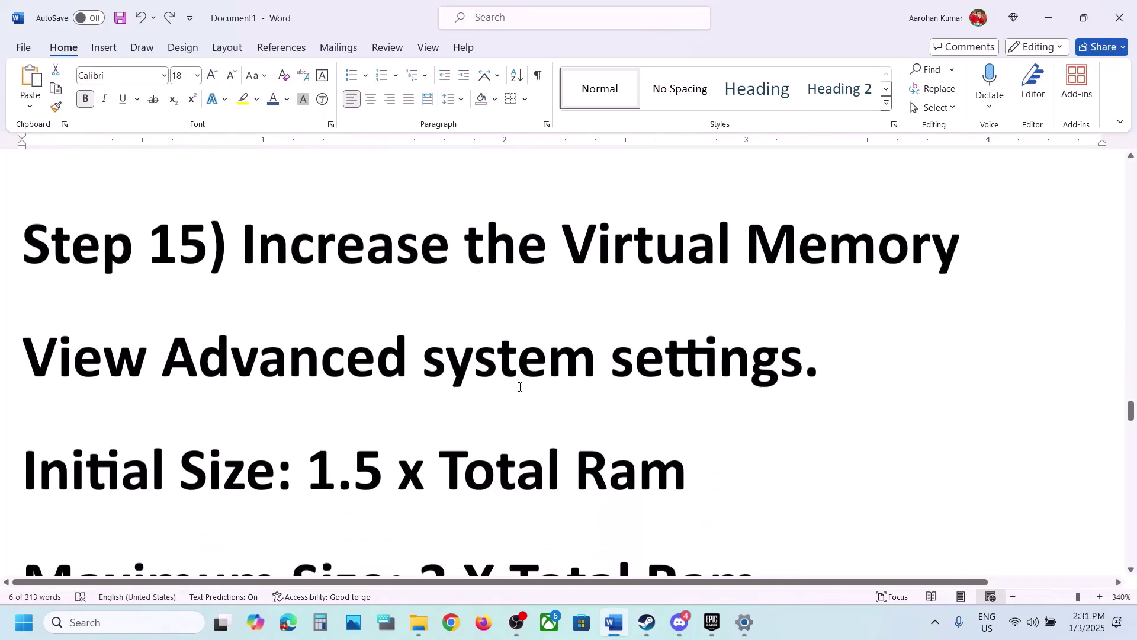
click(812, 621)
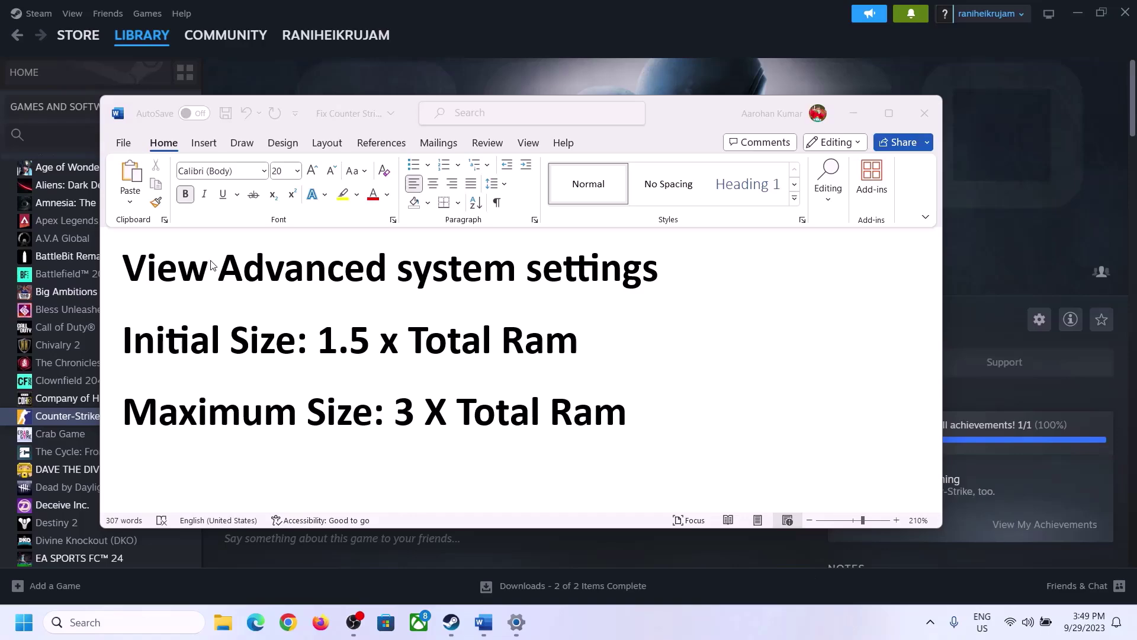
Step: Copy "View Advanced system settings" from the document, search Windows for it and open the matching Control Panel result
click(151, 272)
drag(135, 274, 632, 282)
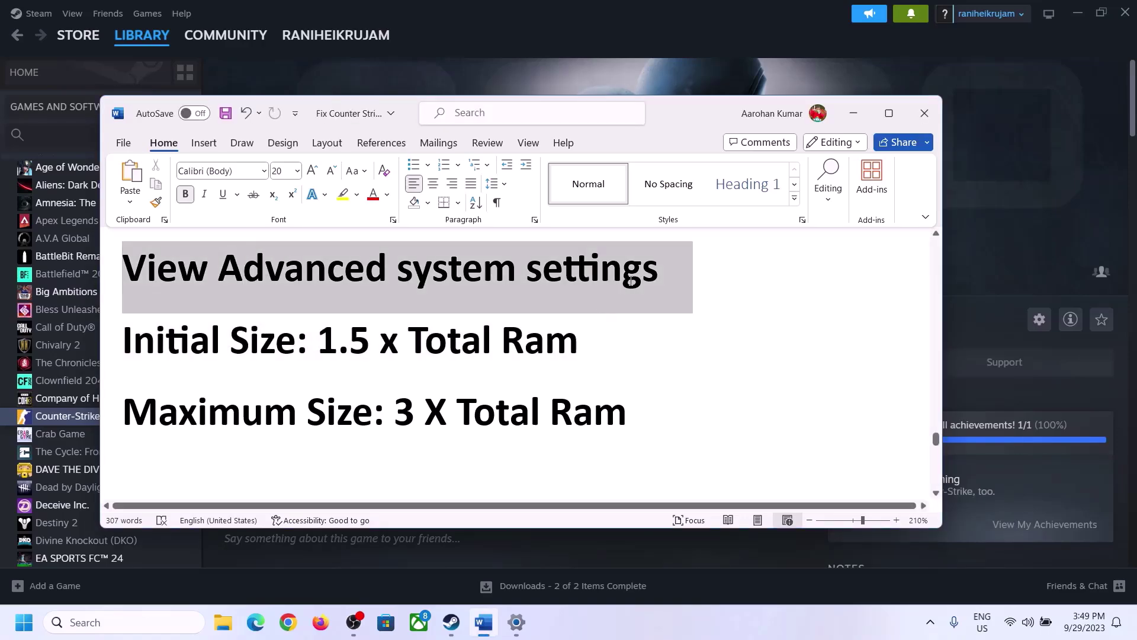
key(ctrl+c)
click(136, 622)
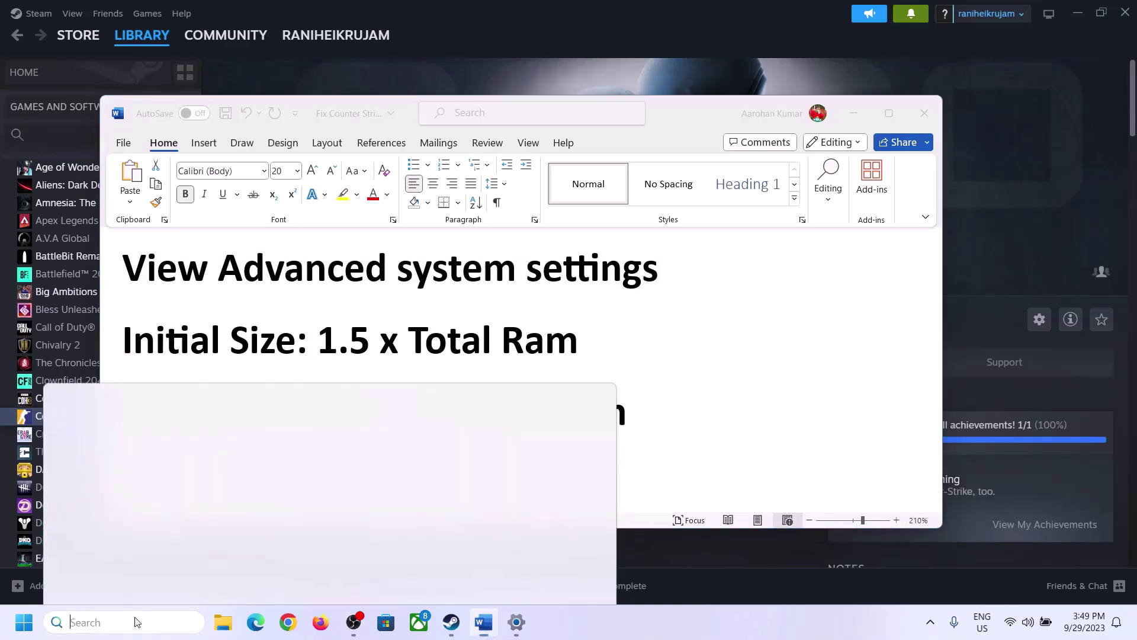
key(ctrl+v)
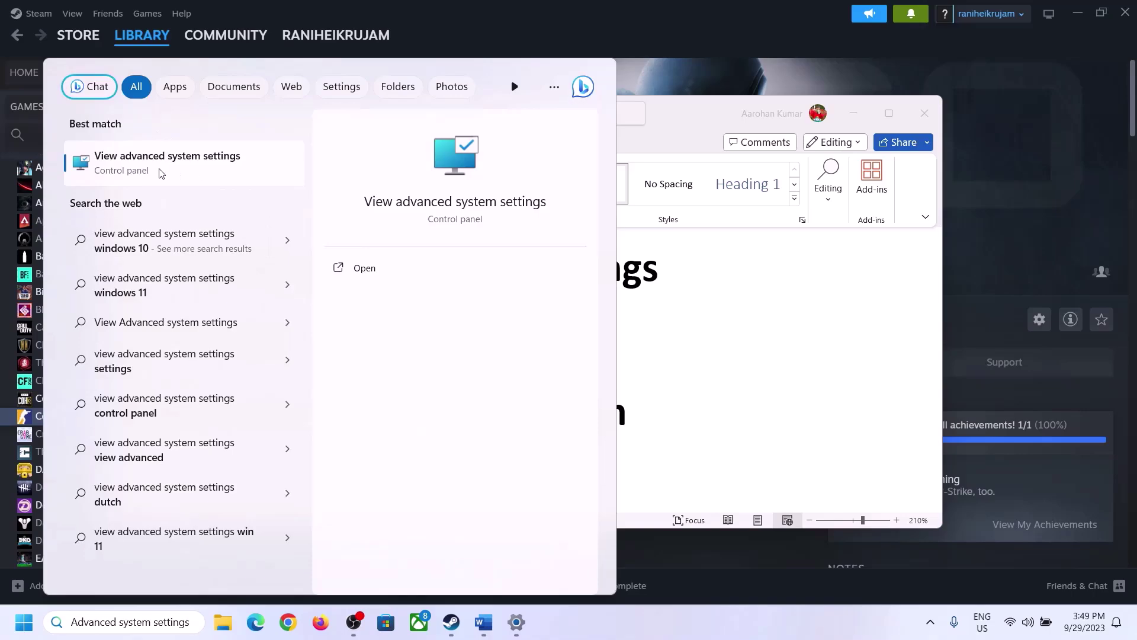
click(160, 171)
Step: Open the advanced Performance Options containing the virtual memory settings
drag(235, 114, 508, 209)
click(632, 301)
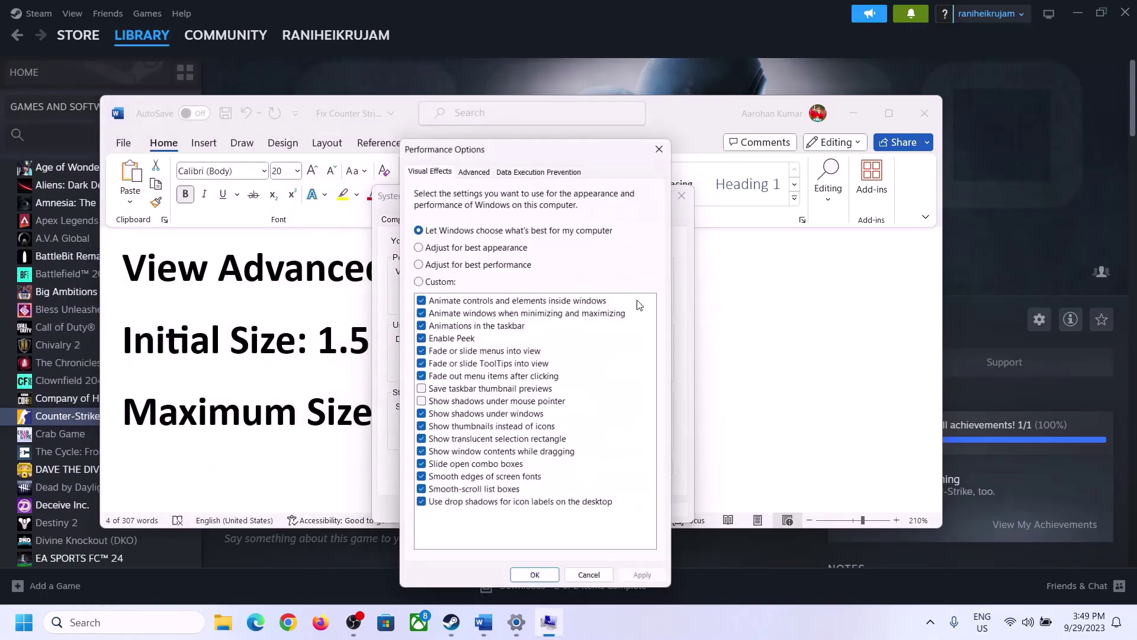
click(476, 168)
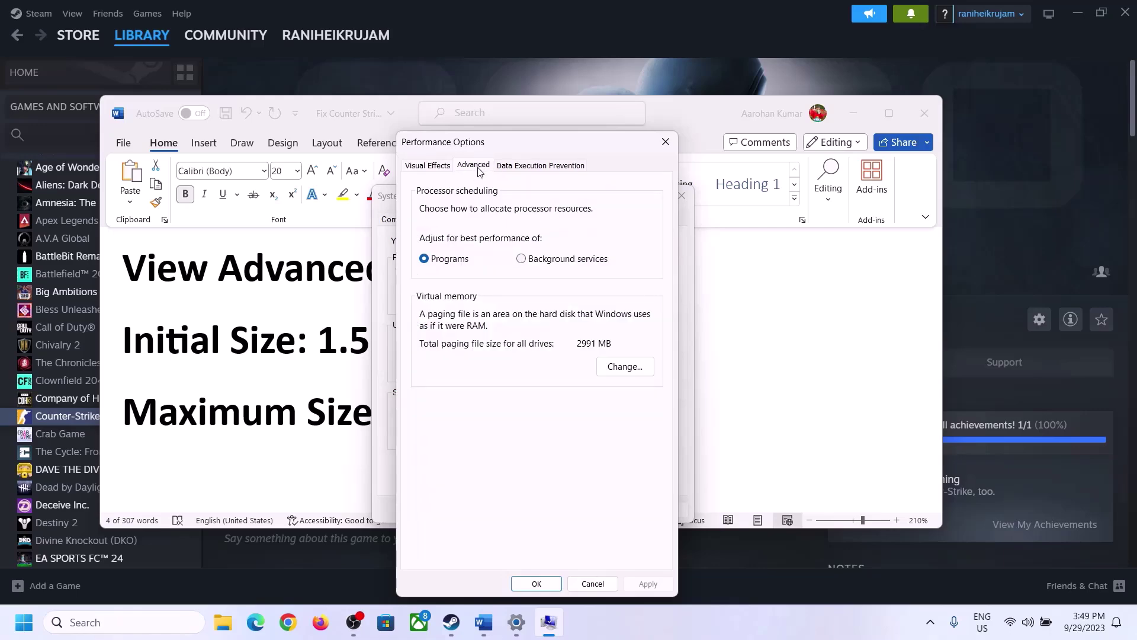
Step: Open the virtual memory settings, turn off automatic paging file management and choose a custom size for drive C
click(630, 368)
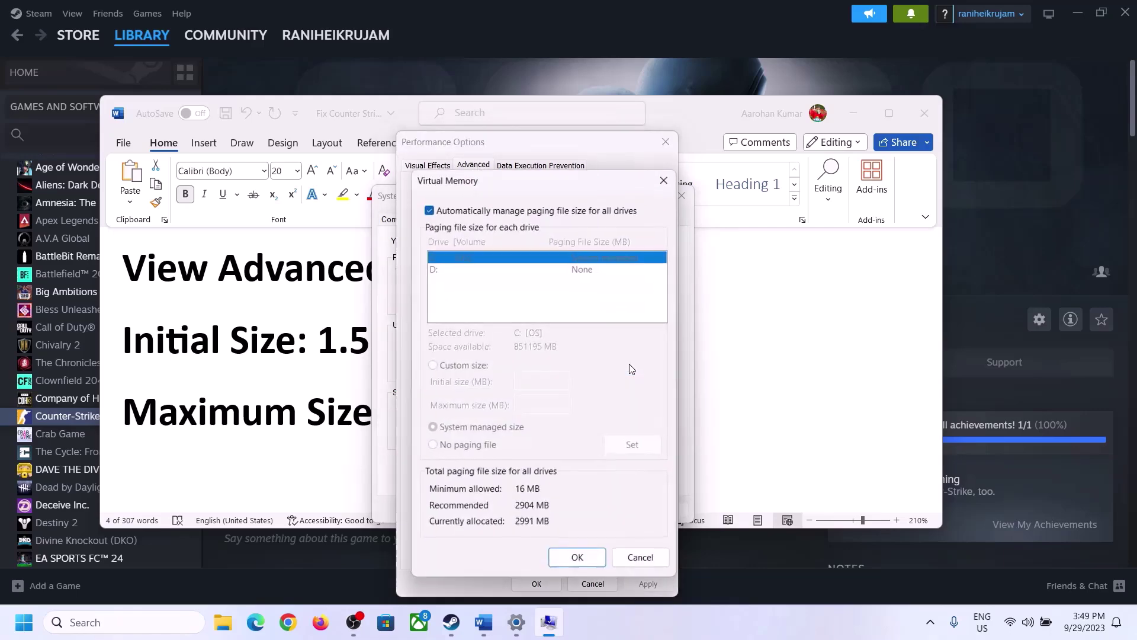
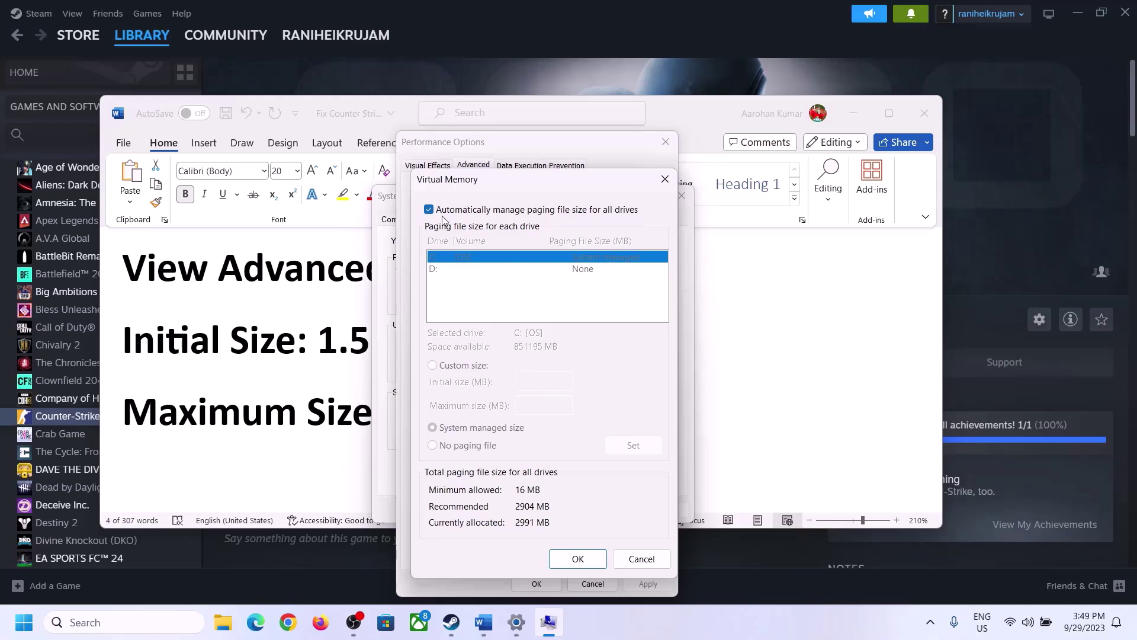
click(429, 210)
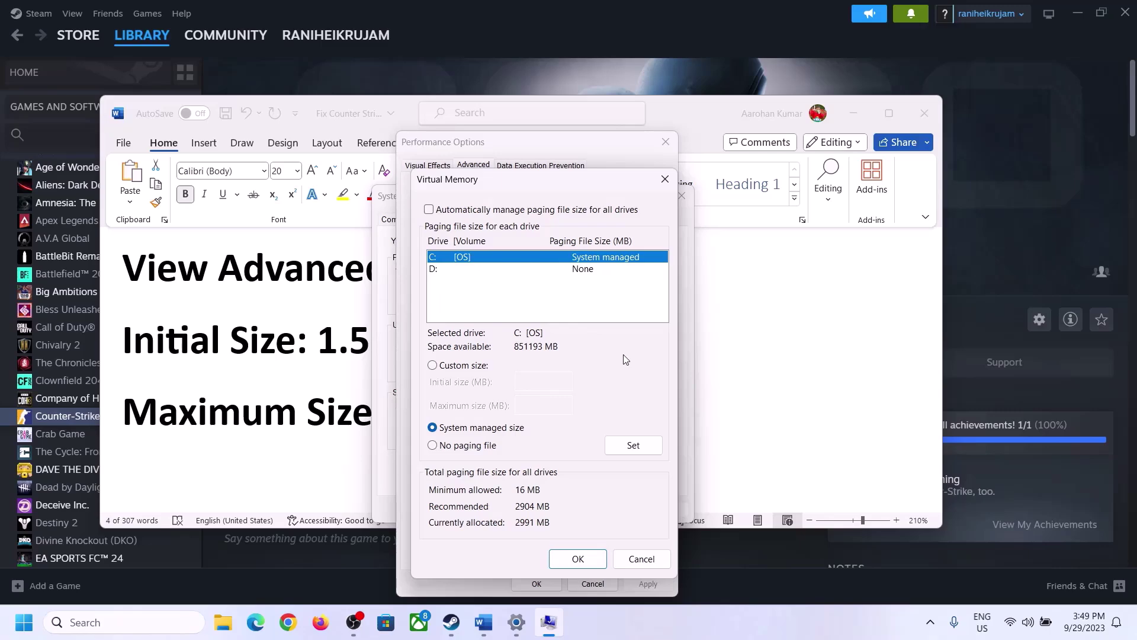
click(433, 367)
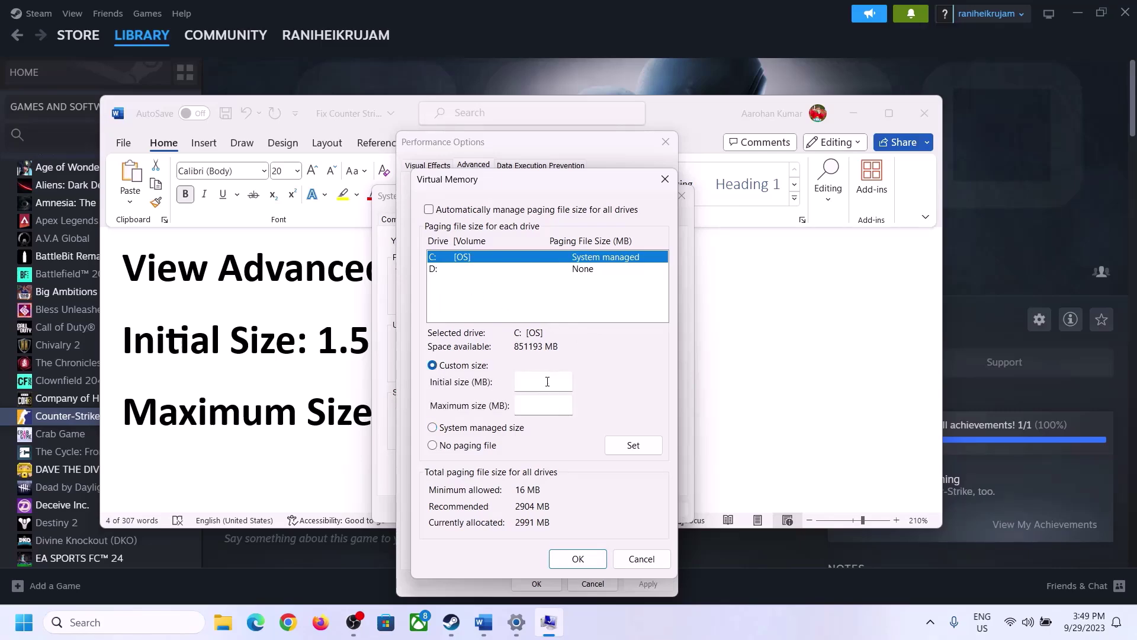
Step: Highlight the initial size formula in the Word document and look up the installed RAM on the Settings System About page
click(308, 354)
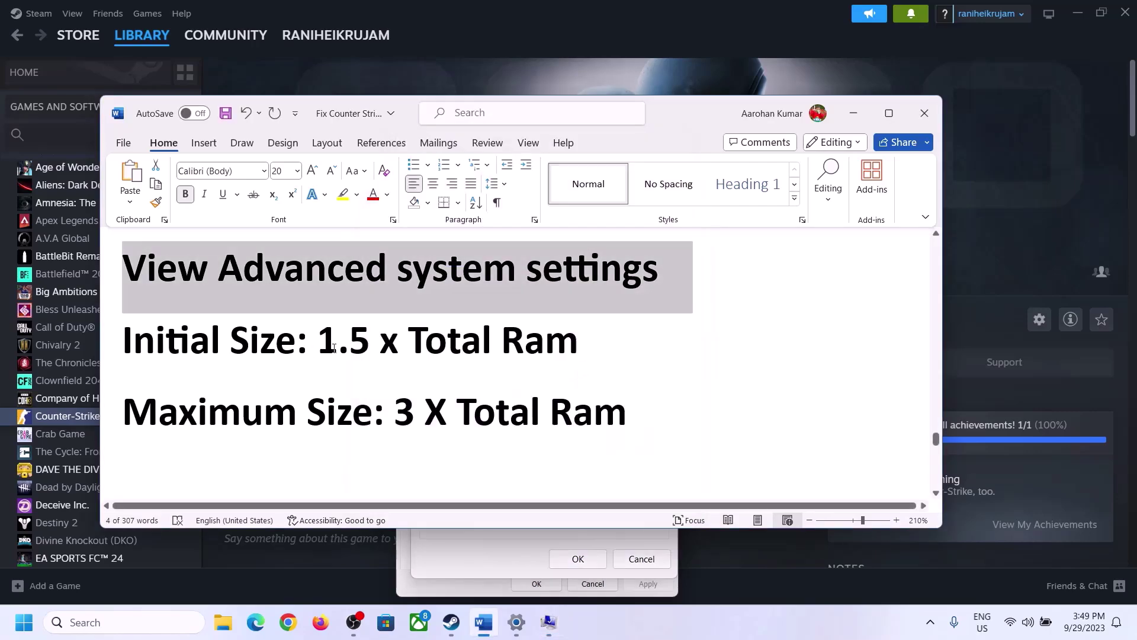
drag(319, 350, 527, 354)
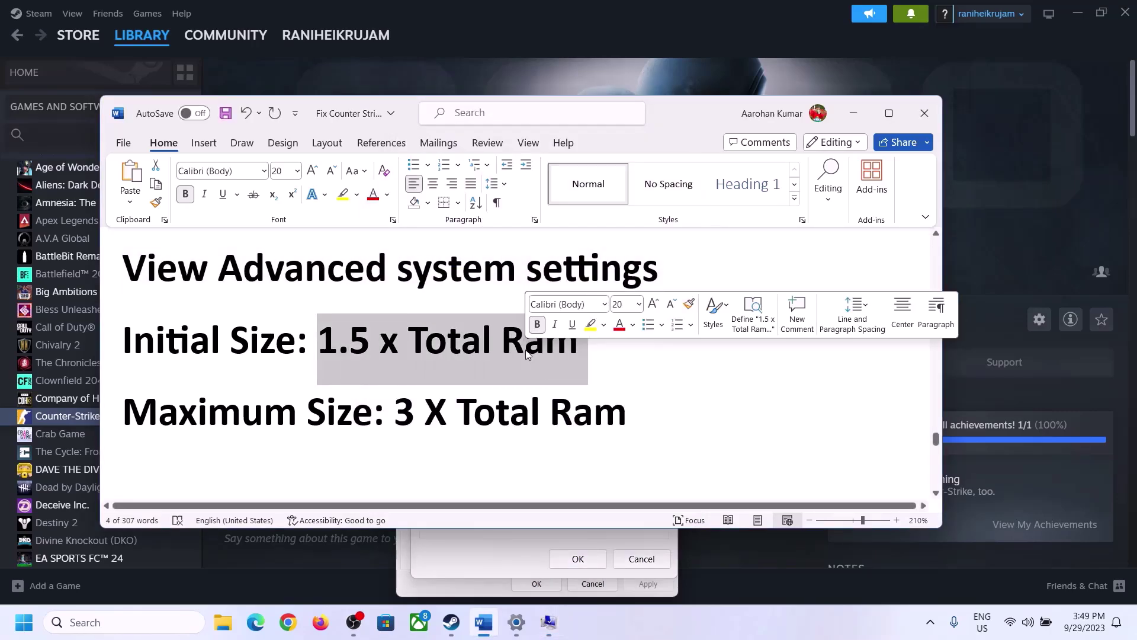
click(517, 625)
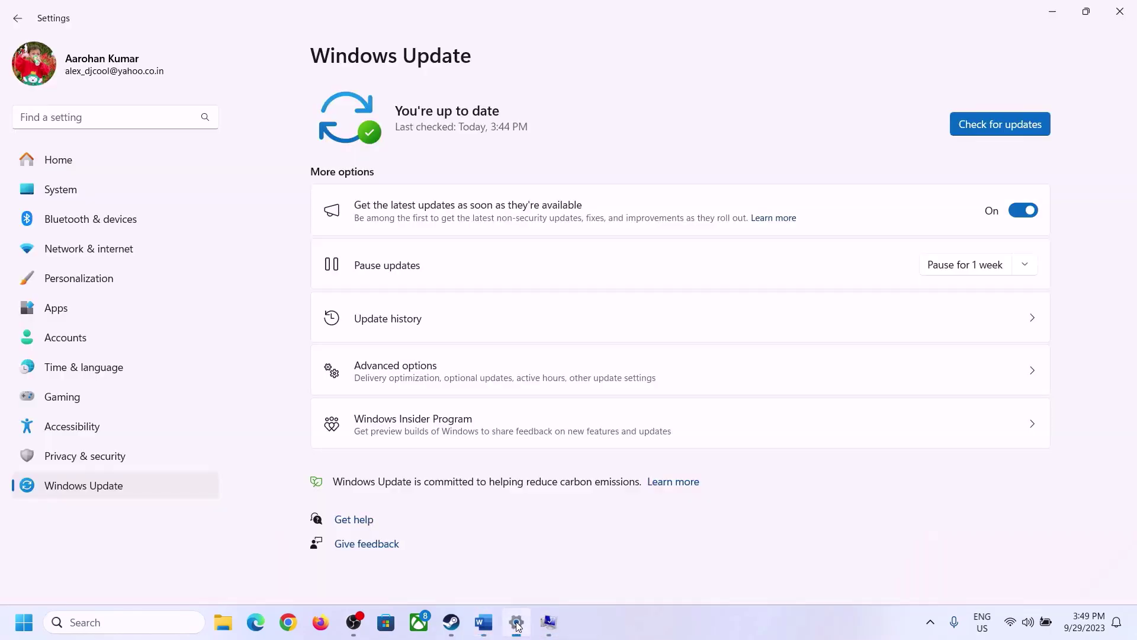
click(61, 190)
scroll(416, 410, down, 1)
scroll(393, 502, down, 8)
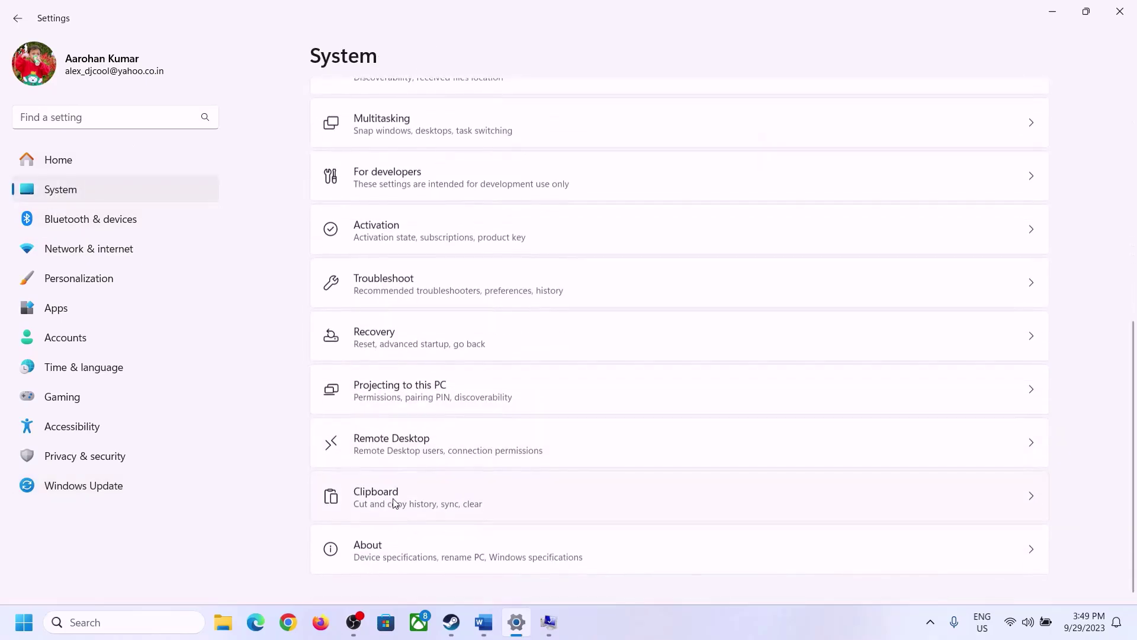
click(371, 560)
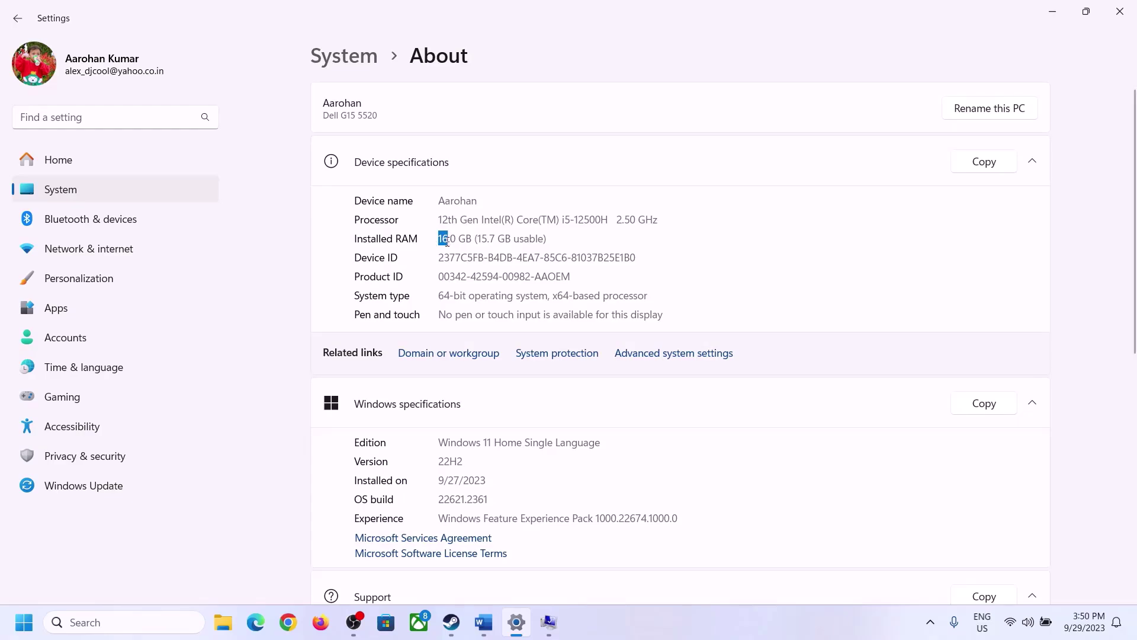
drag(450, 233, 433, 233)
Step: Launch Calculator through the Run dialog and place its window beside the Virtual Memory dialog
click(549, 623)
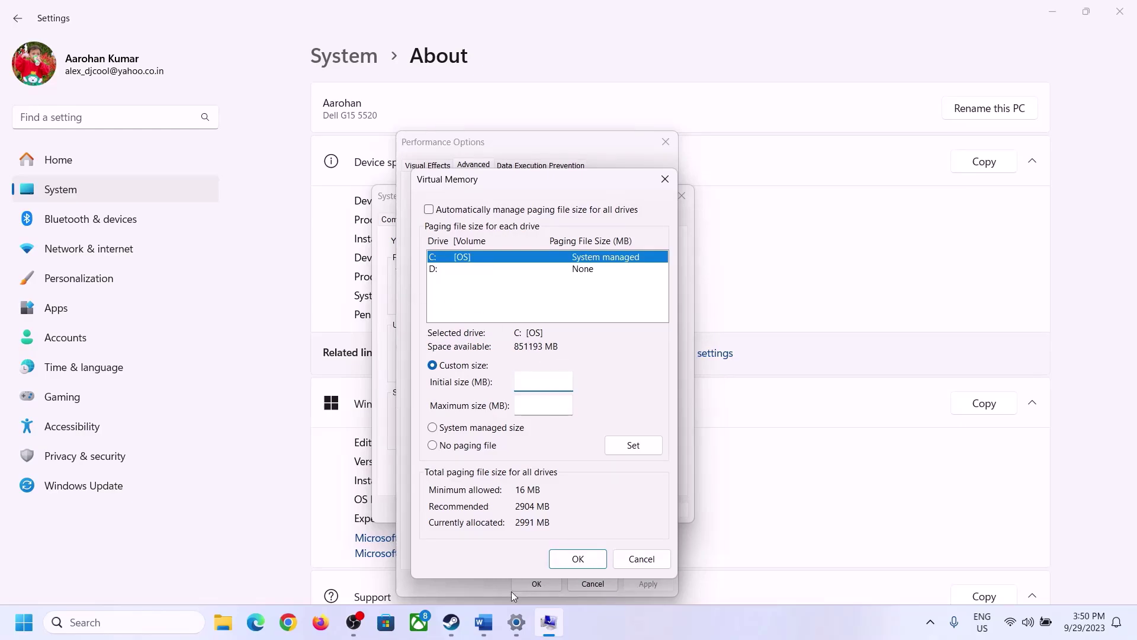
mouse_move(516, 622)
click(513, 548)
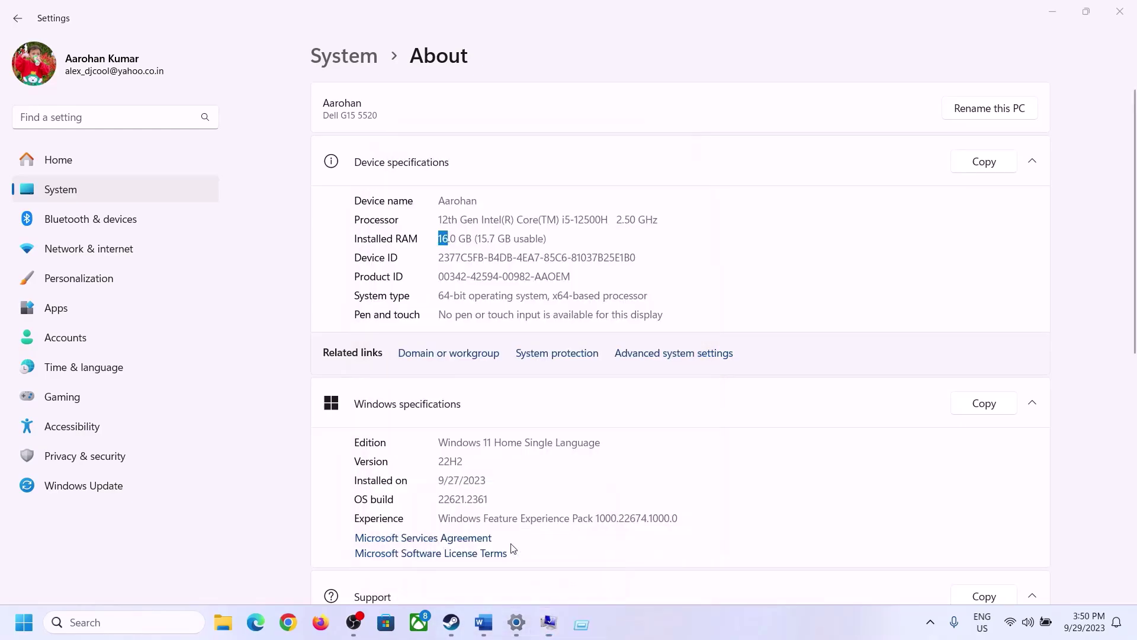
key(super+r)
text(ca)
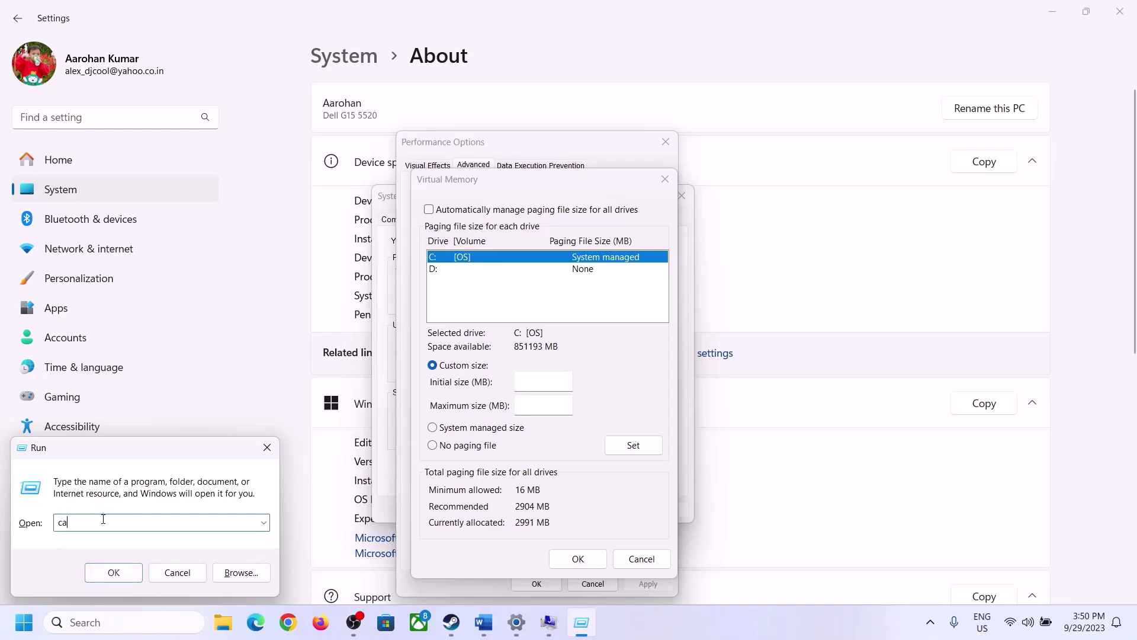
click(114, 572)
drag(142, 21, 830, 194)
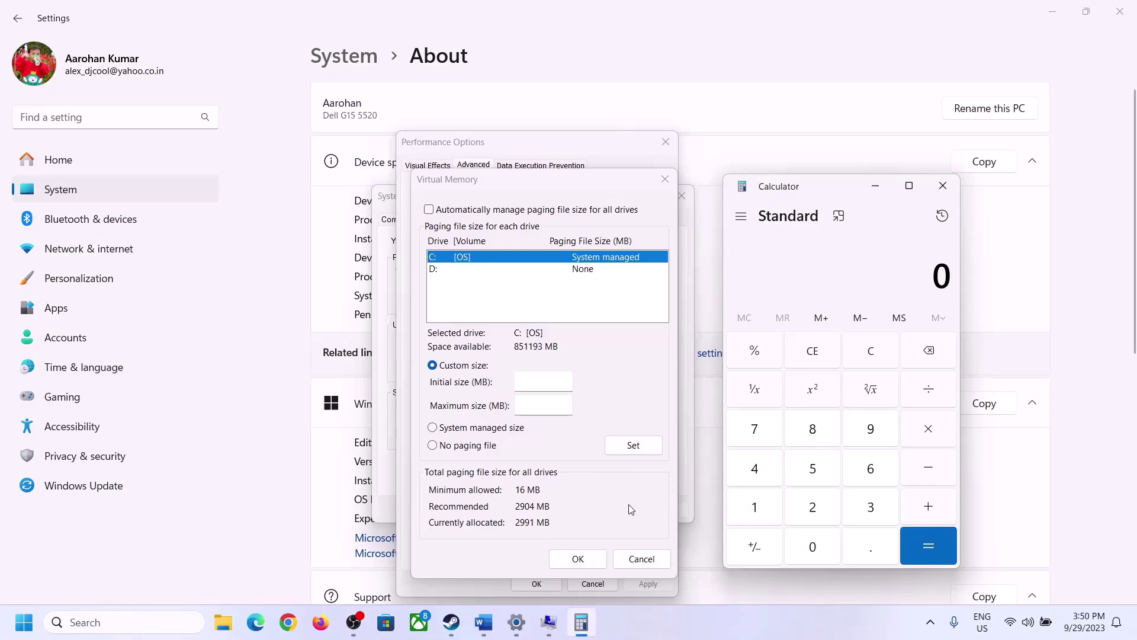
mouse_move(484, 633)
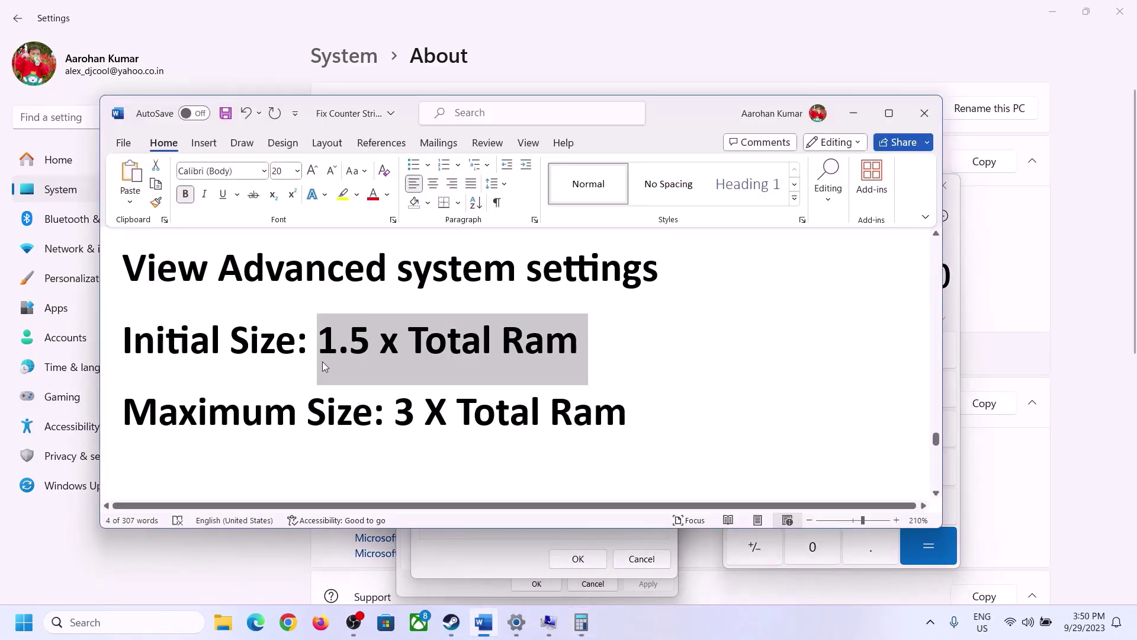
click(755, 545)
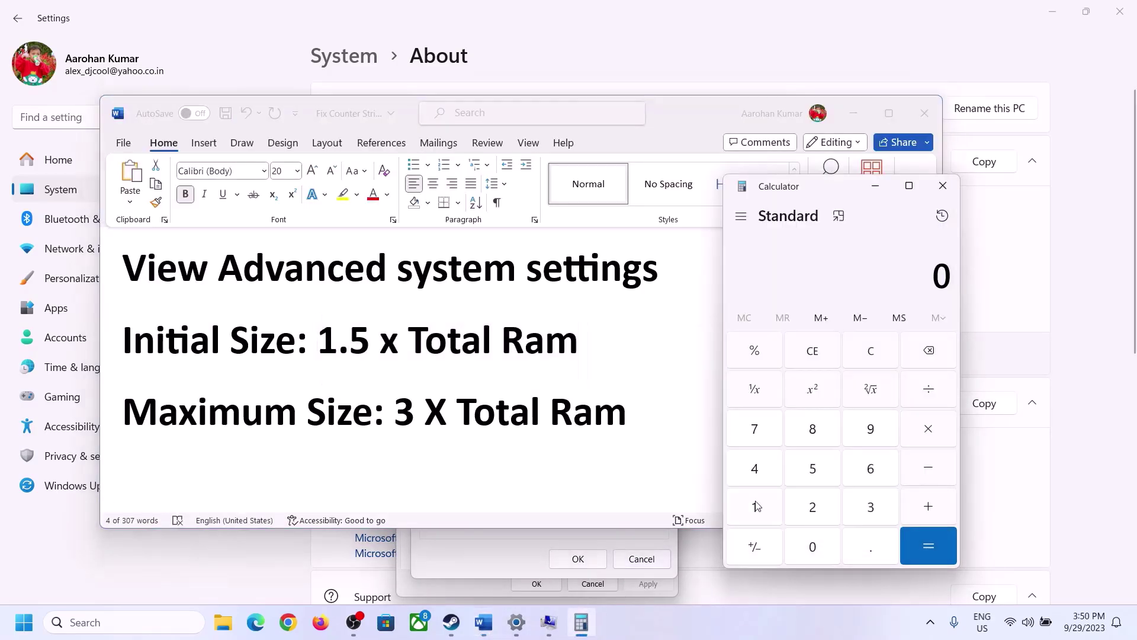
click(757, 511)
click(865, 478)
click(871, 361)
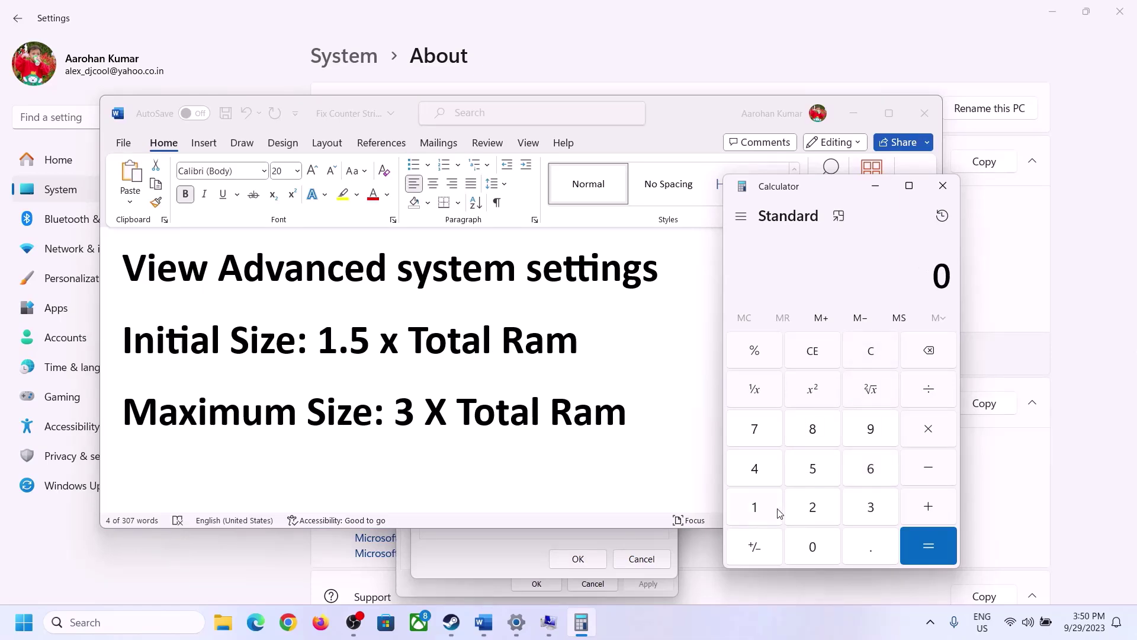
Step: Convert the 16 GB of RAM to megabytes in Calculator by computing 16 × 1024
click(764, 510)
click(852, 474)
click(916, 441)
click(753, 505)
click(817, 548)
click(798, 503)
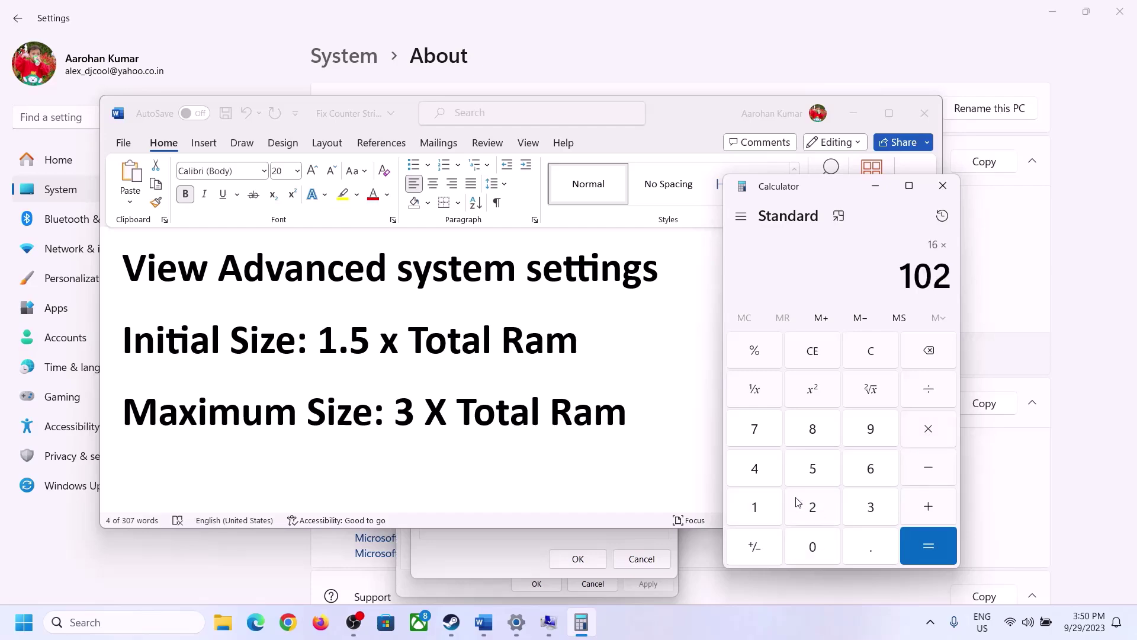
click(760, 474)
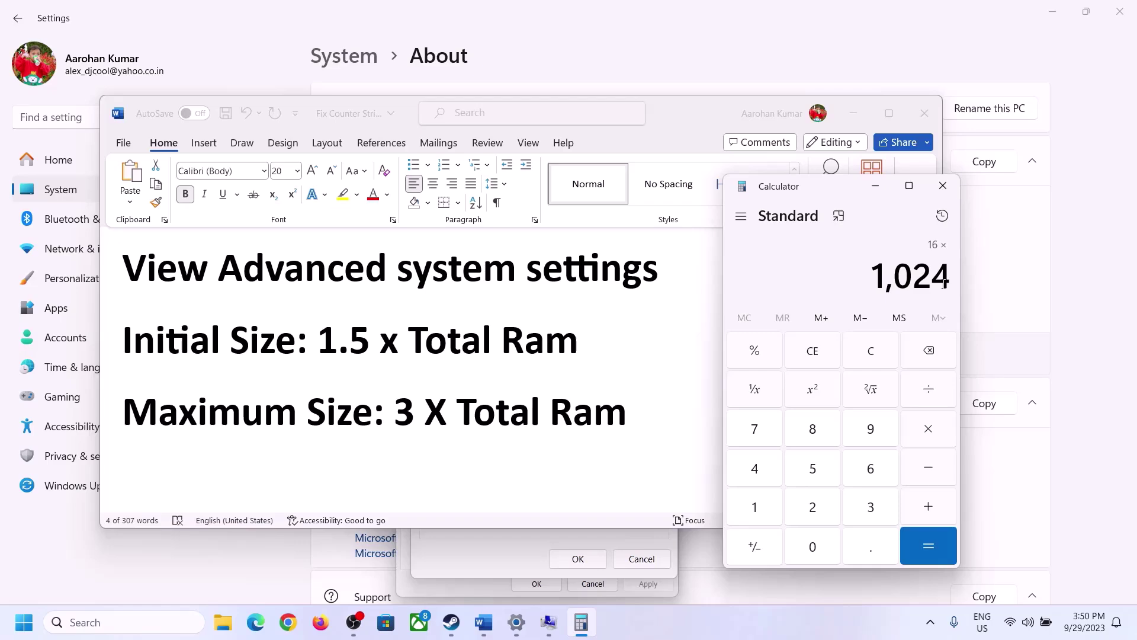
click(928, 548)
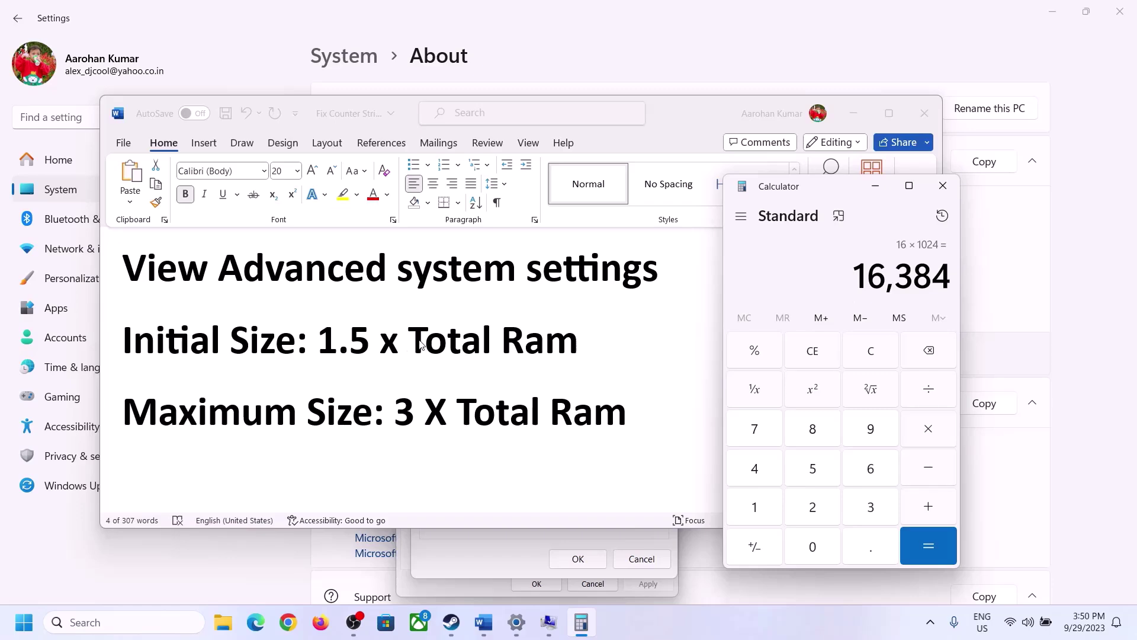
Step: Multiply the calculated RAM size by 1.5 to work out the initial paging file size
click(929, 430)
click(756, 508)
click(866, 547)
click(821, 474)
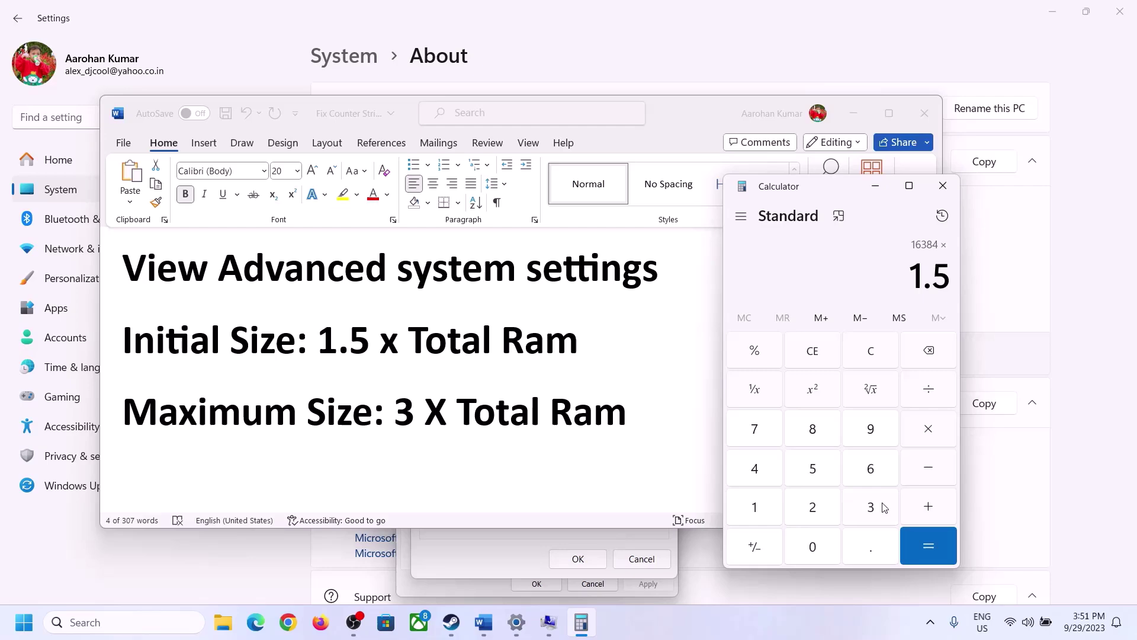
click(923, 543)
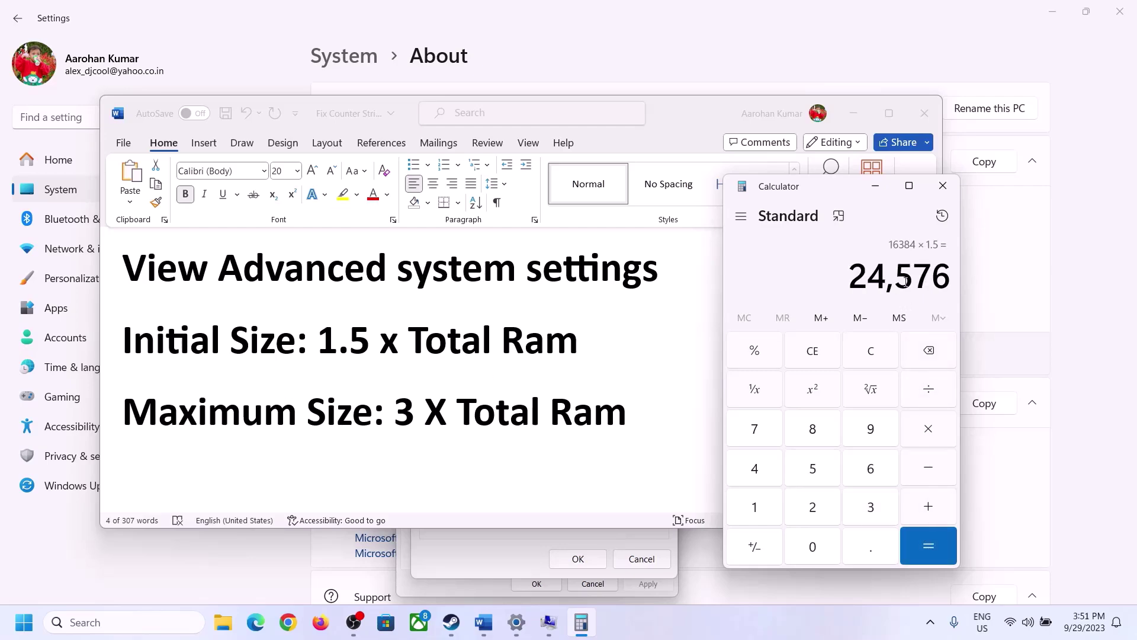
Step: Enter 24576 MB as the custom initial paging file size in the Virtual Memory dialog
click(518, 544)
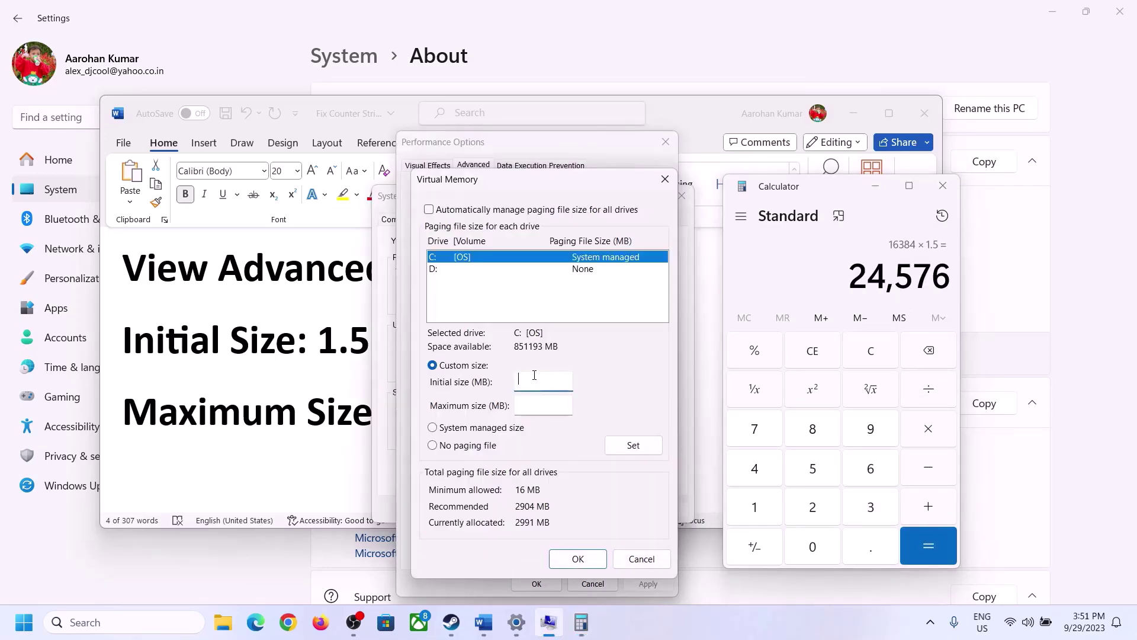
text(24576)
click(570, 405)
Step: Refer to the maximum size formula in Word, clear the Calculator and recheck the installed RAM in Settings
click(335, 417)
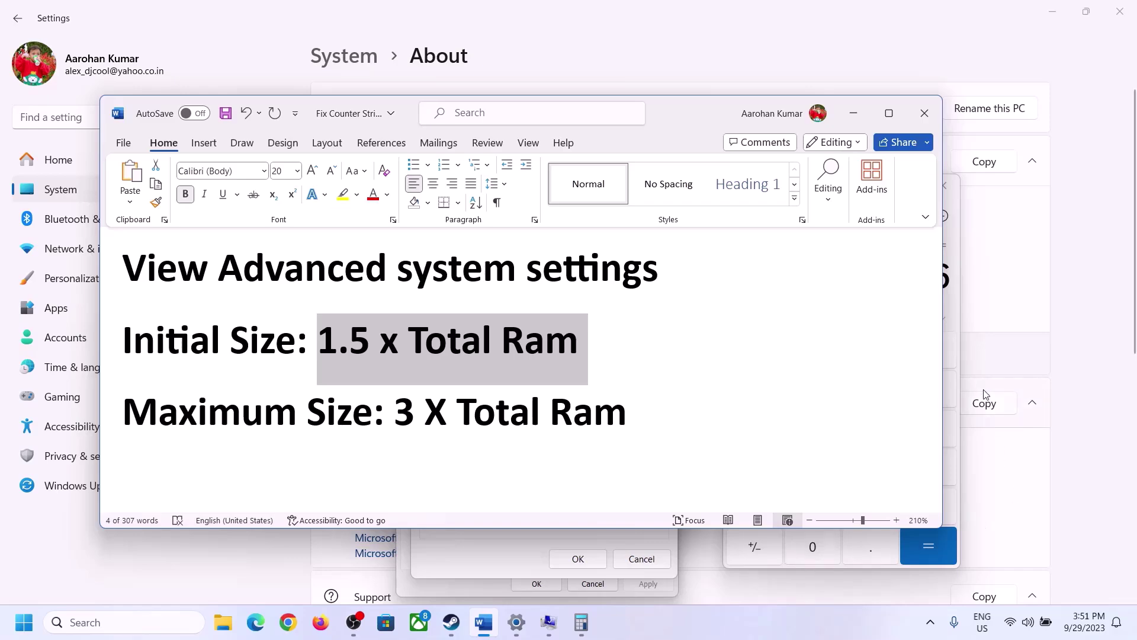
click(955, 307)
click(883, 352)
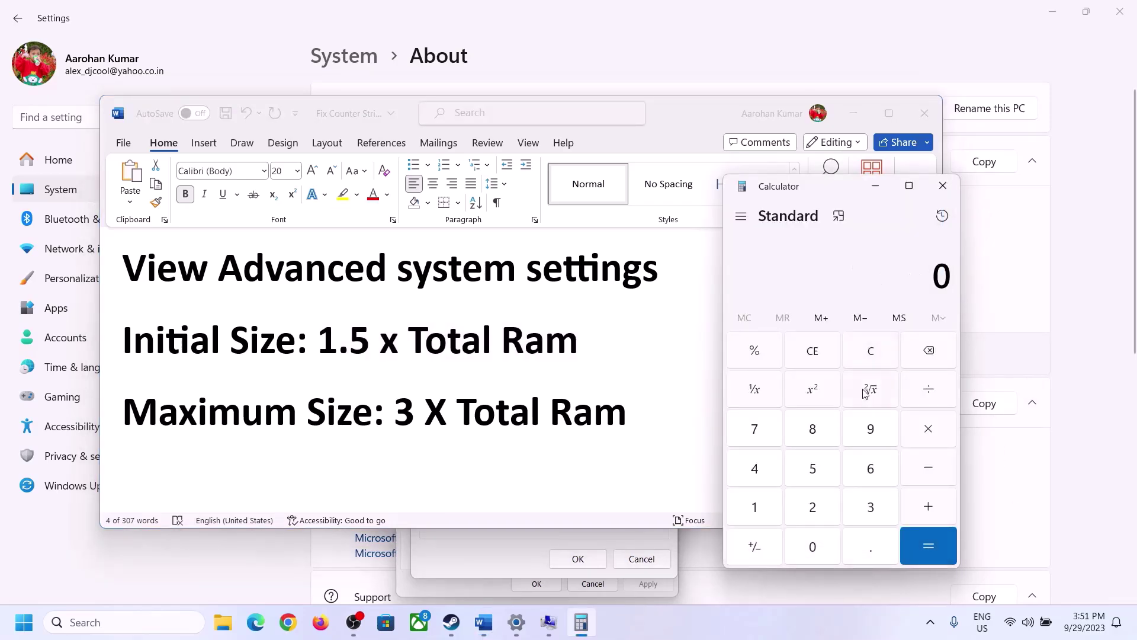
click(517, 622)
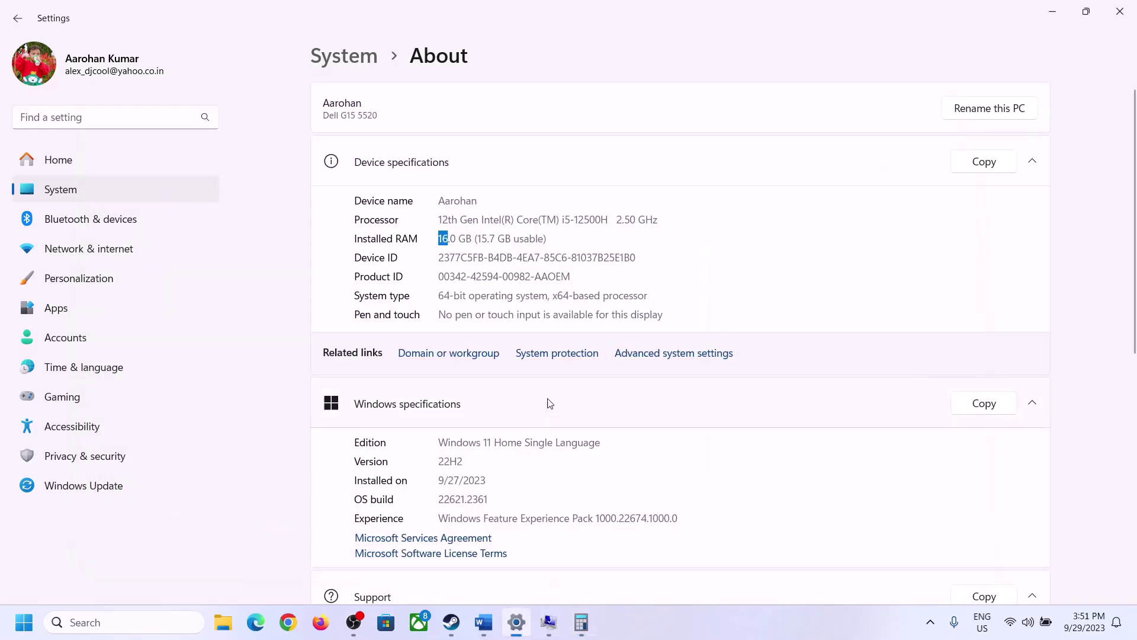
Step: Return to Calculator and compute 16 × 1024 again as the basis for the maximum size
click(581, 622)
click(769, 504)
click(868, 470)
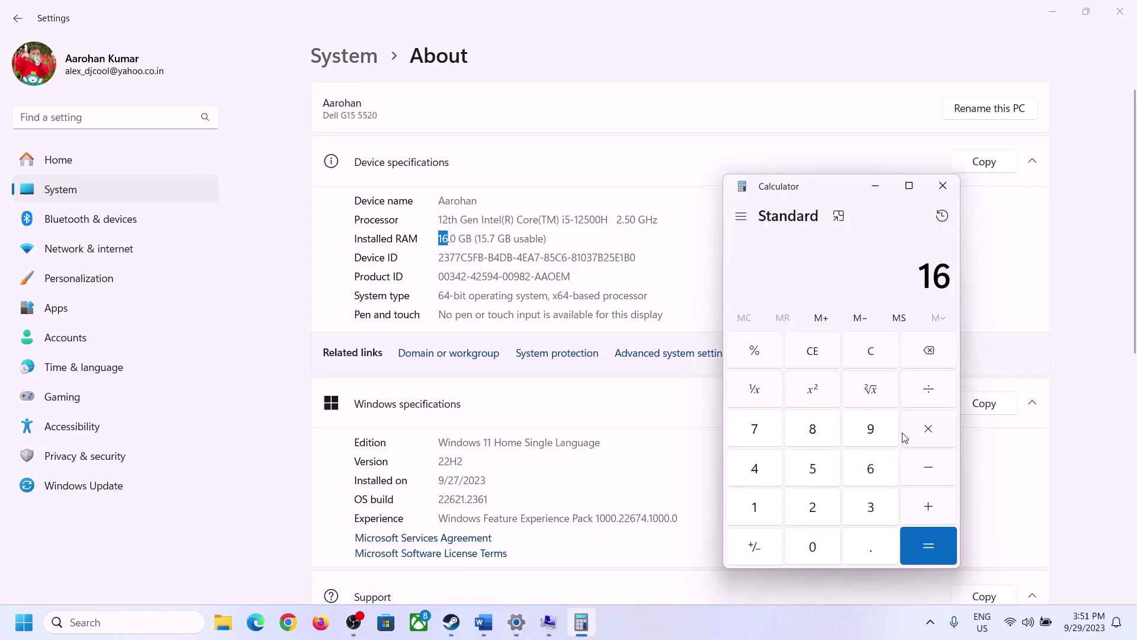
click(906, 435)
click(763, 501)
click(806, 542)
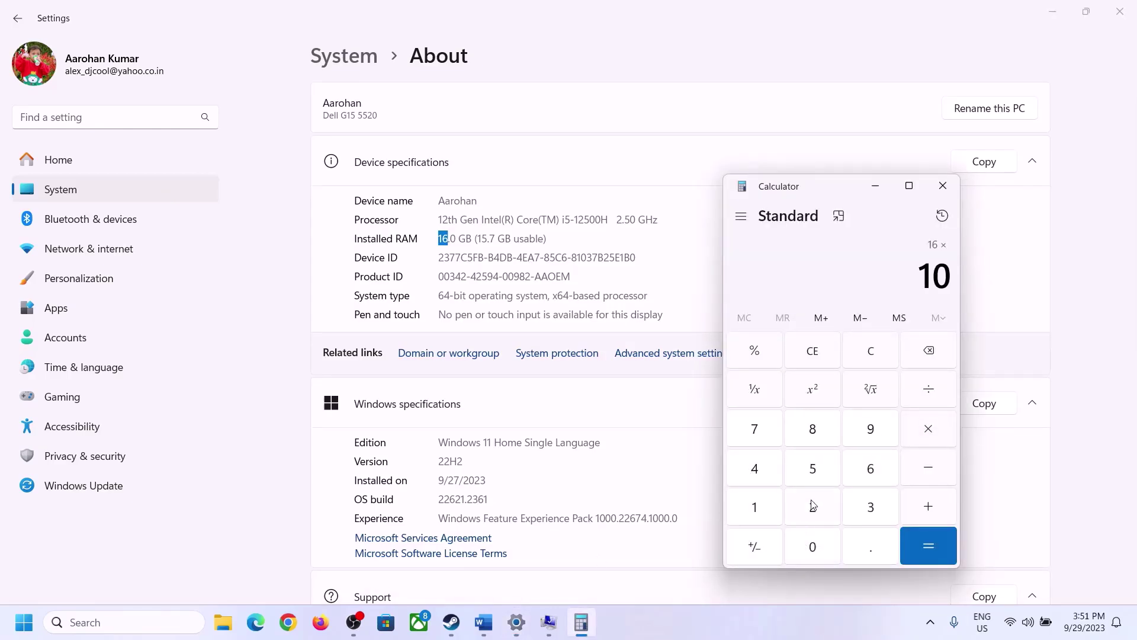
click(813, 505)
click(760, 474)
click(919, 552)
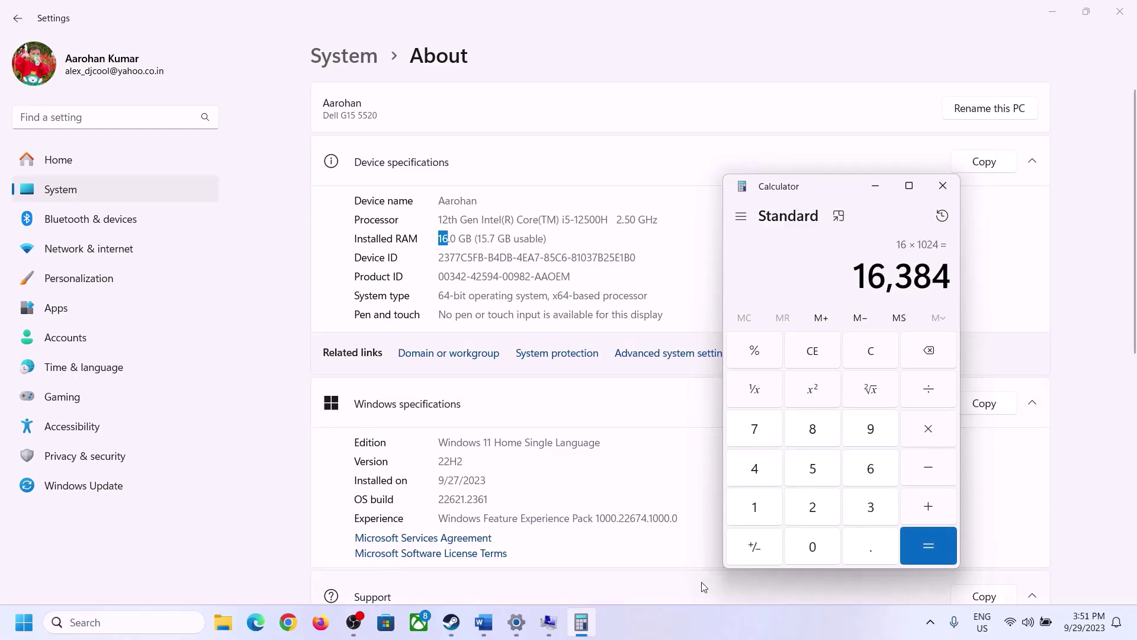
Step: Check the maximum size formula in Word and multiply the RAM in megabytes by 3 in Calculator
click(484, 622)
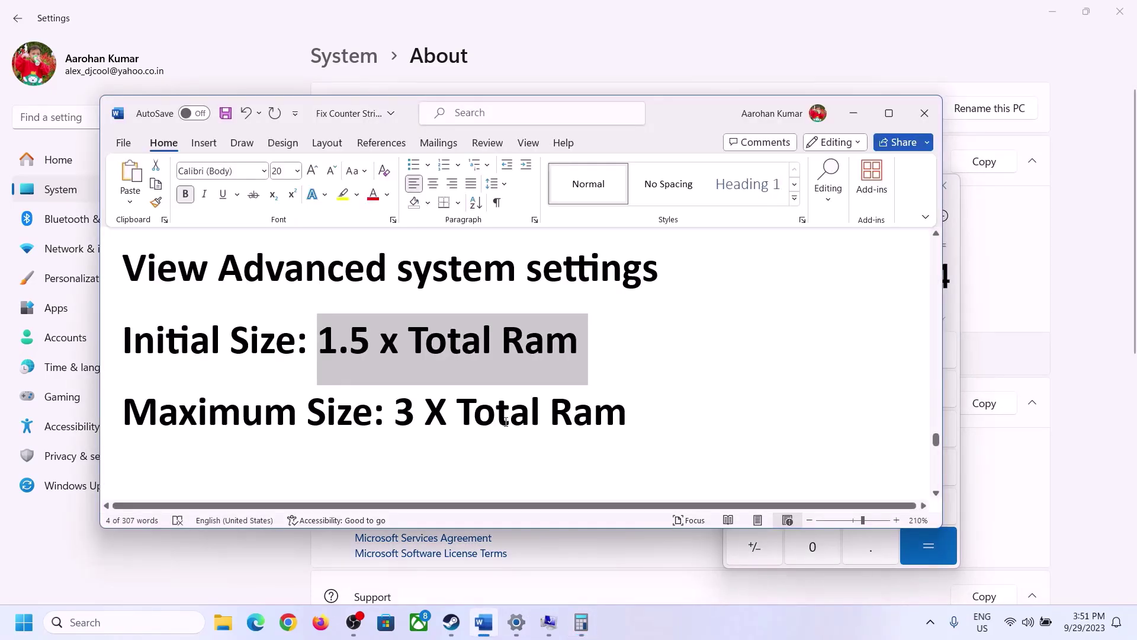
click(581, 622)
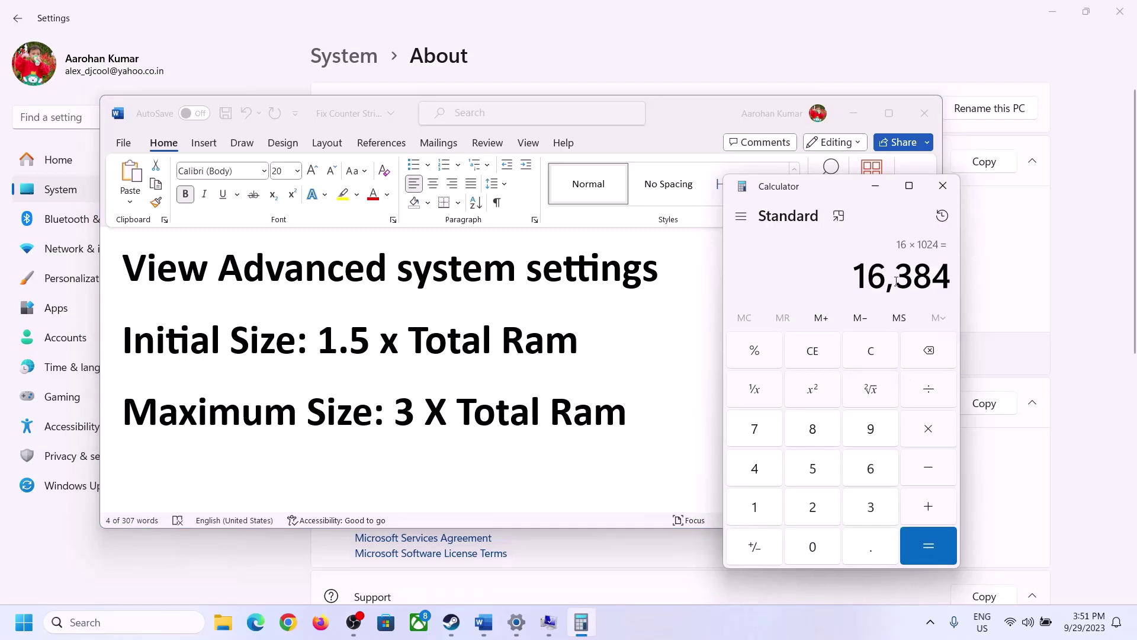
click(928, 430)
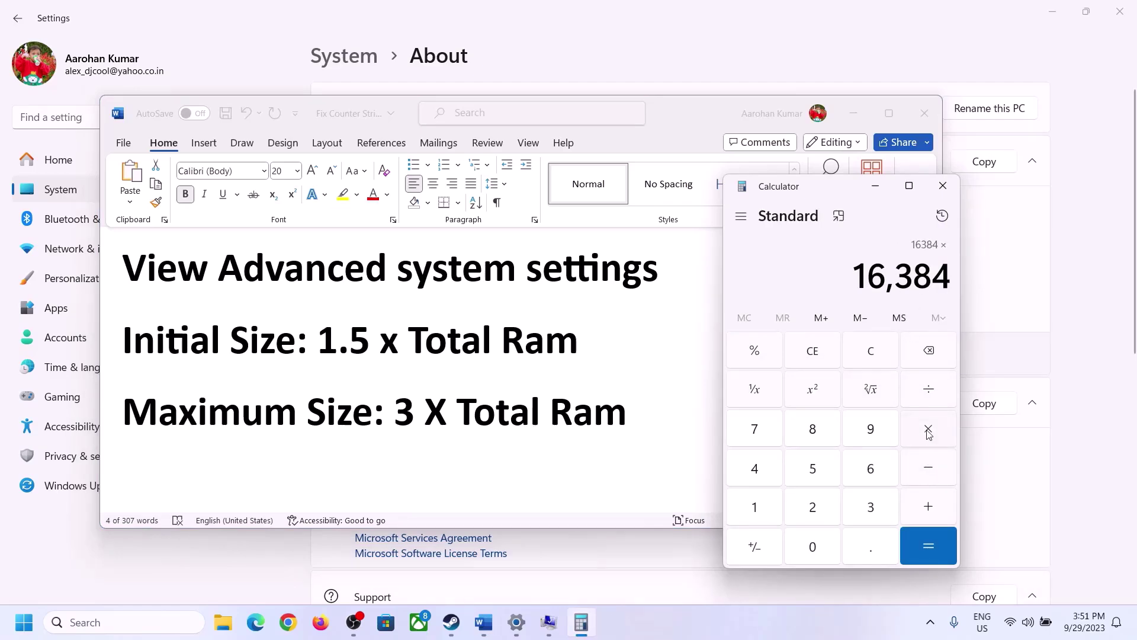
click(854, 513)
click(938, 543)
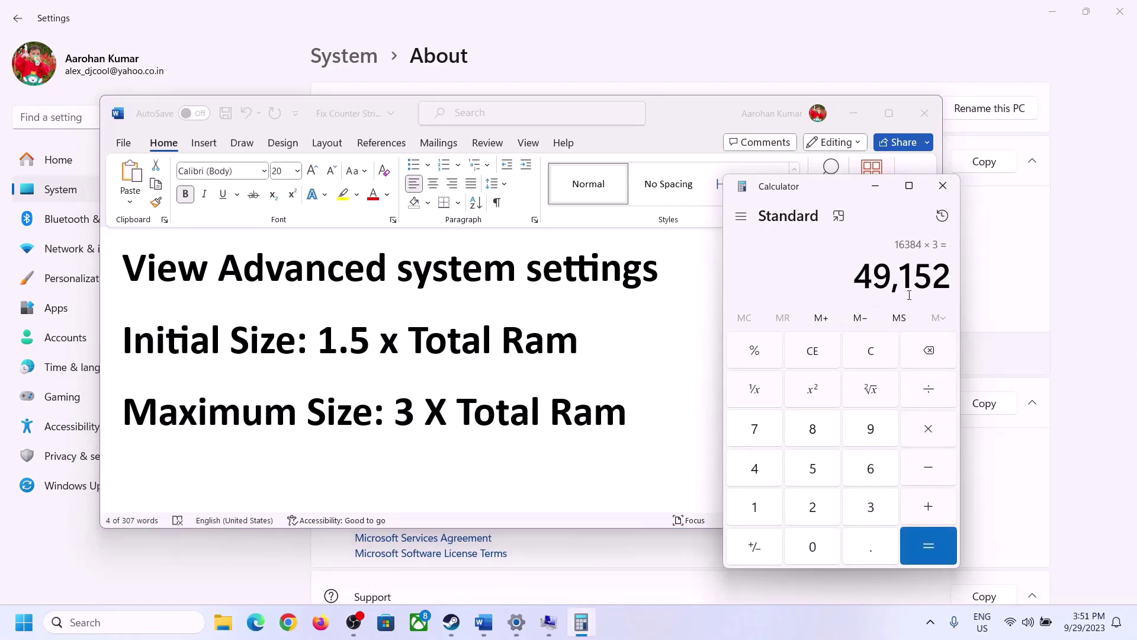
Step: Set the maximum paging file size to 49152 MB, apply the custom sizes to drive C and confirm the Virtual Memory dialog
click(548, 622)
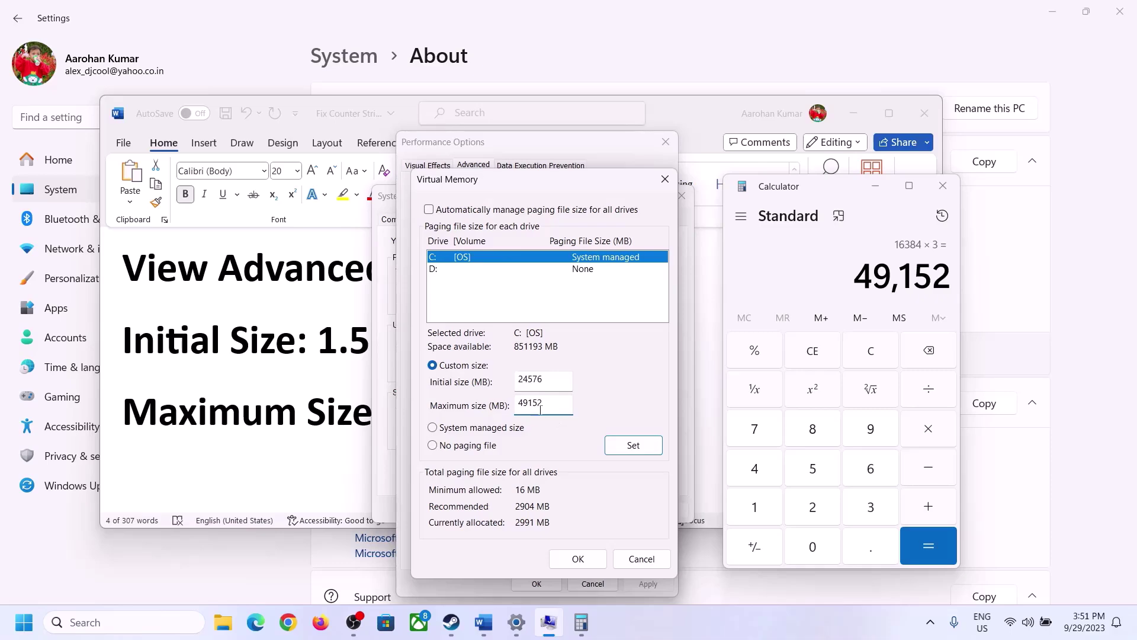
click(632, 448)
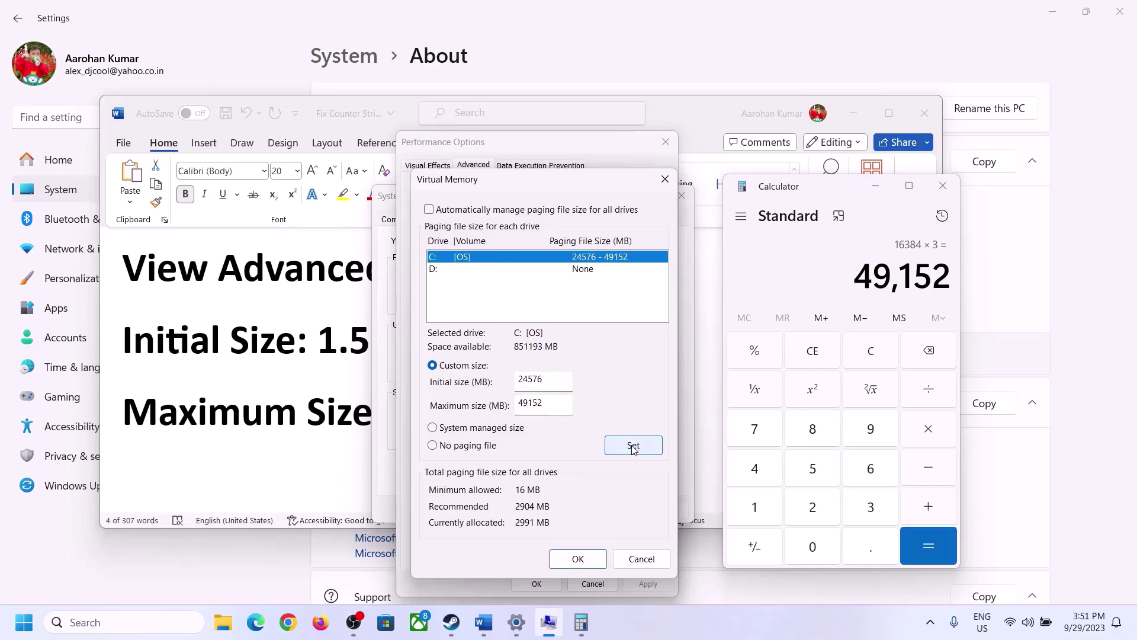
click(581, 559)
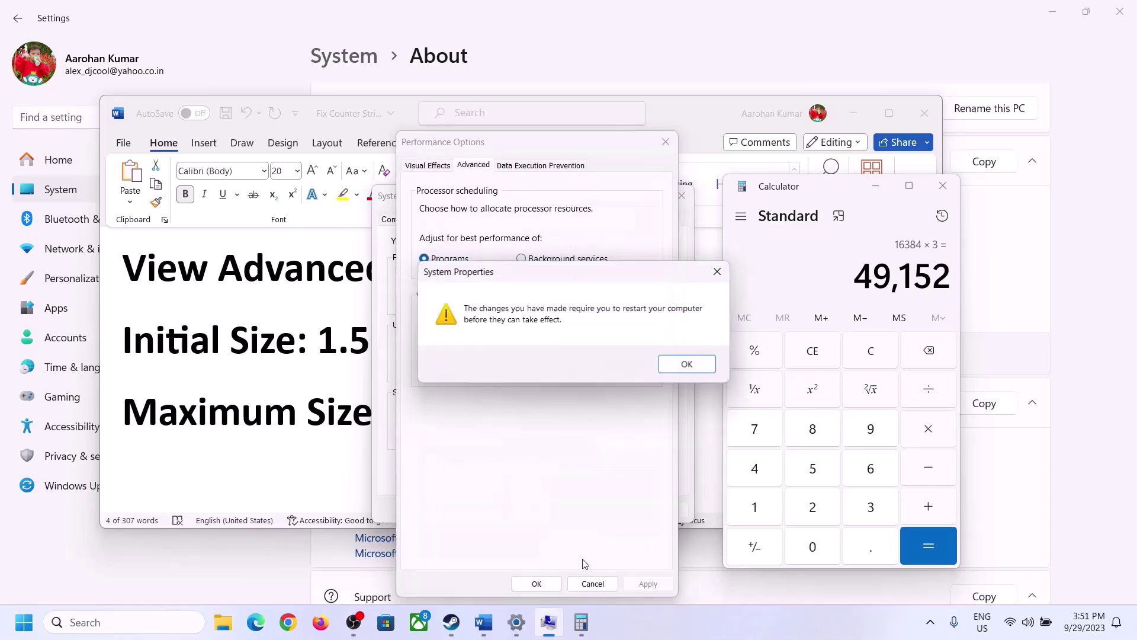
Step: Acknowledge the restart notice, confirm Performance Options and System Properties, and dismiss the restart prompt without restarting
click(699, 372)
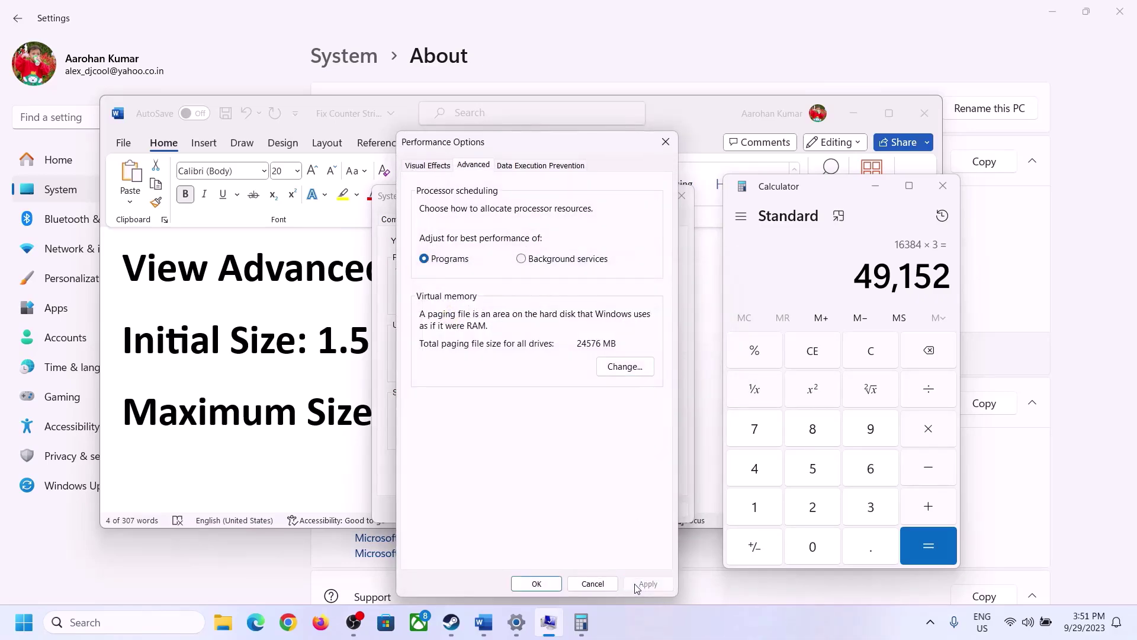
click(537, 584)
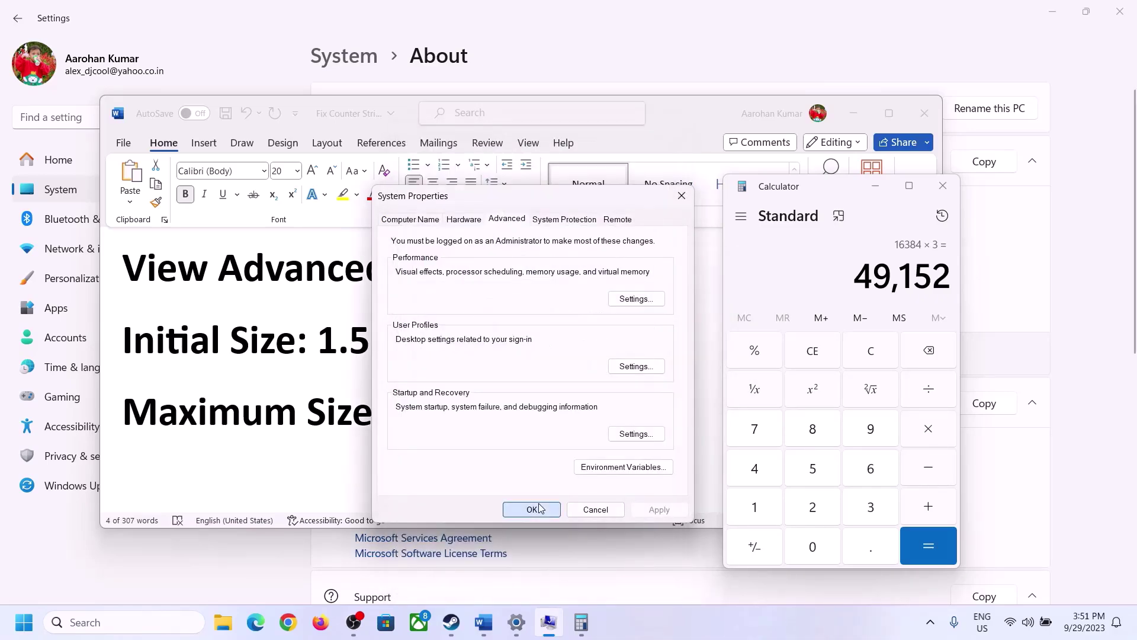
click(540, 508)
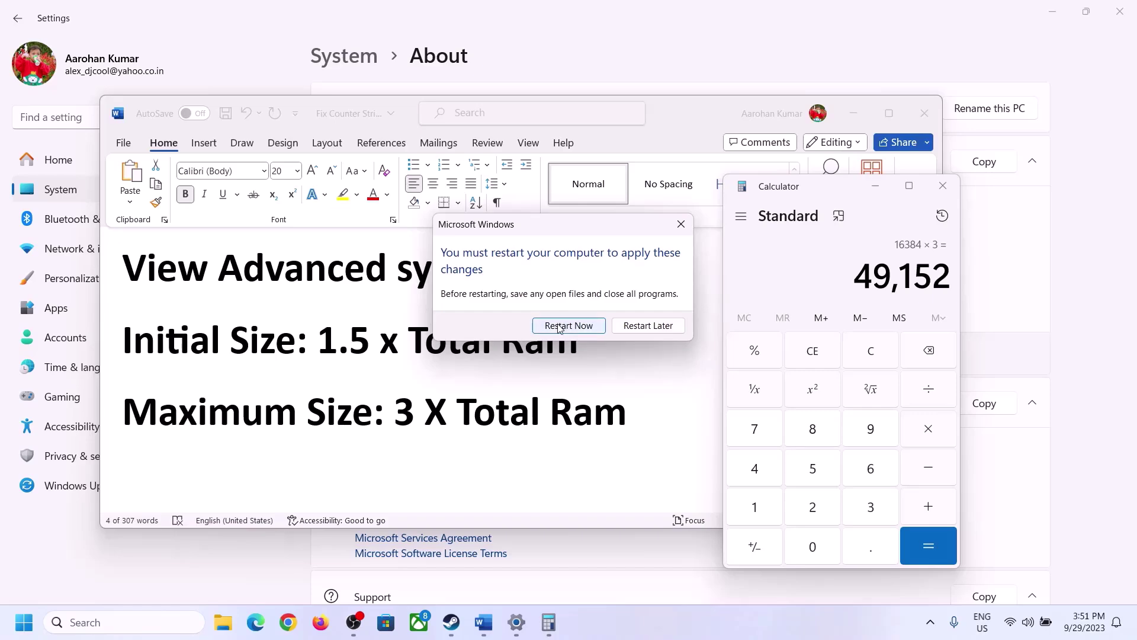
click(681, 223)
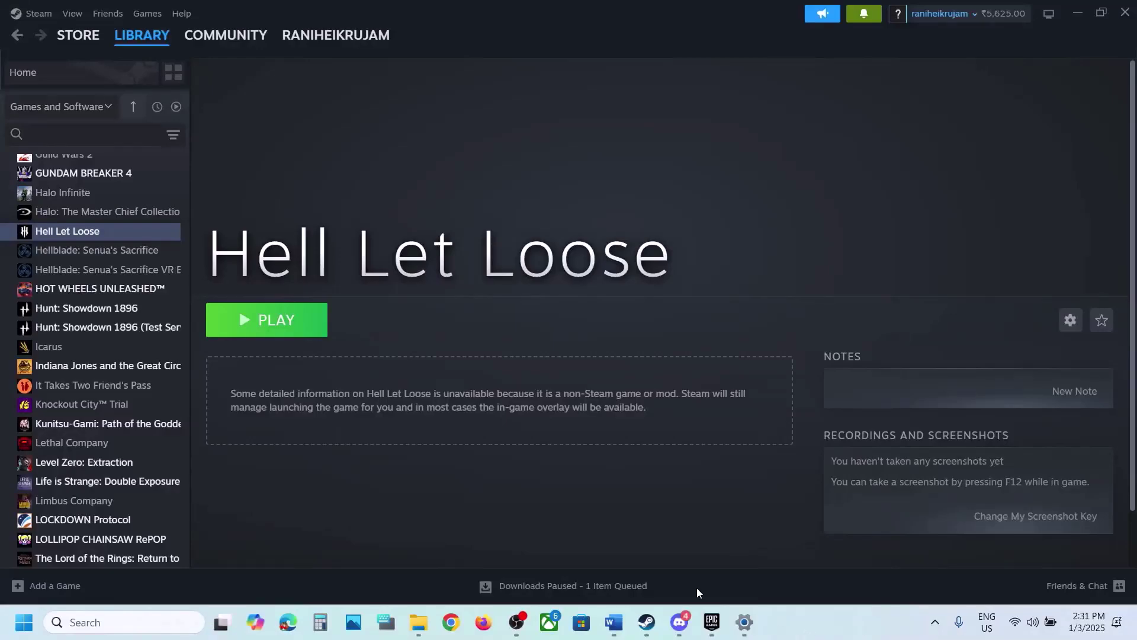
Step: Copy the Visual C++ download link under Step 16 in the Word document and open it in Chrome
click(615, 622)
scroll(499, 428, down, 8)
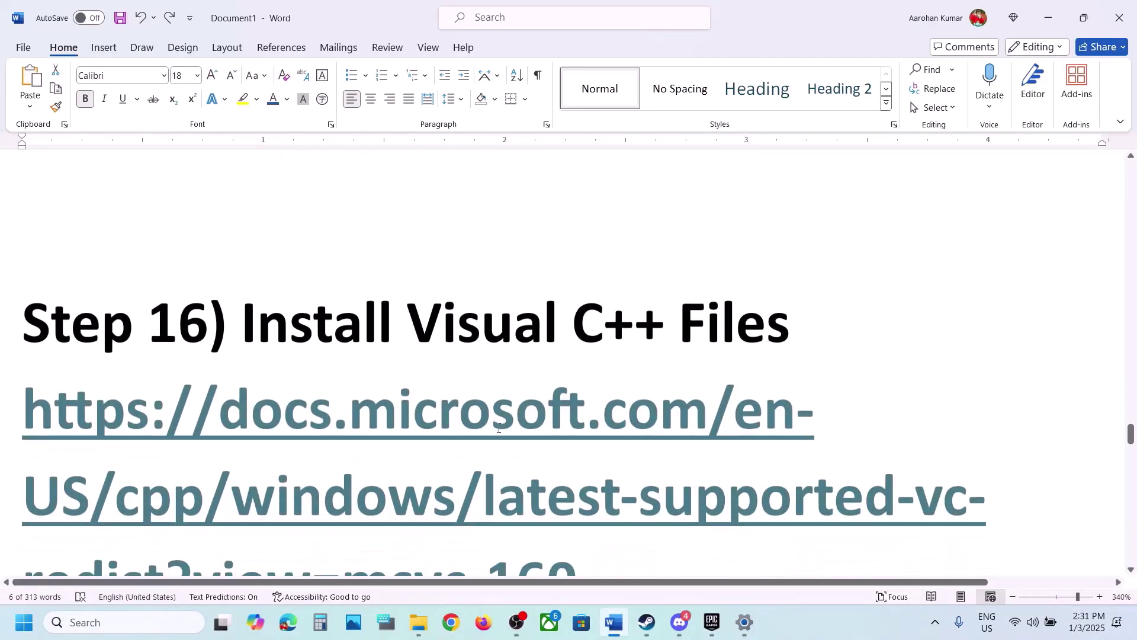
scroll(499, 428, down, 1)
drag(622, 493, 2, 347)
key(ctrl+c)
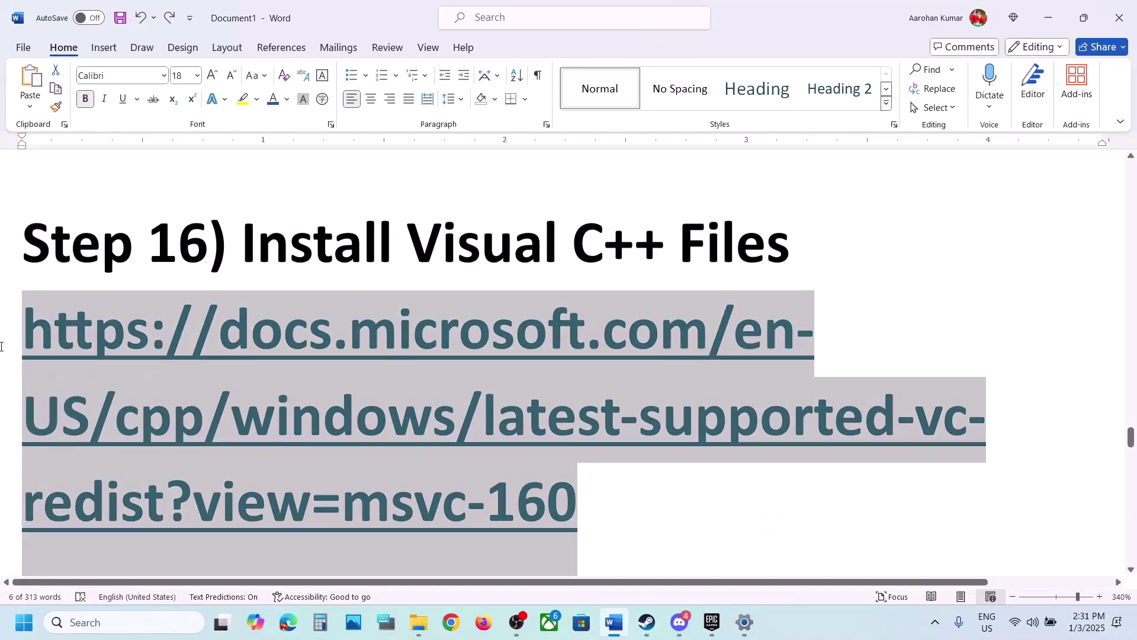
click(450, 622)
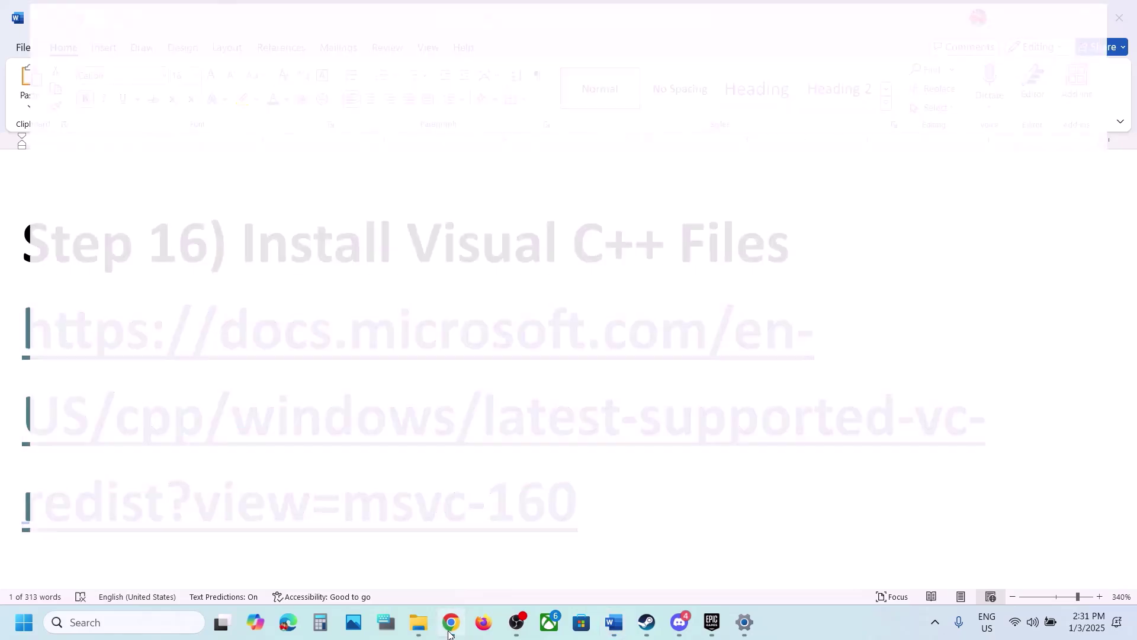
key(ctrl+v)
key(Return)
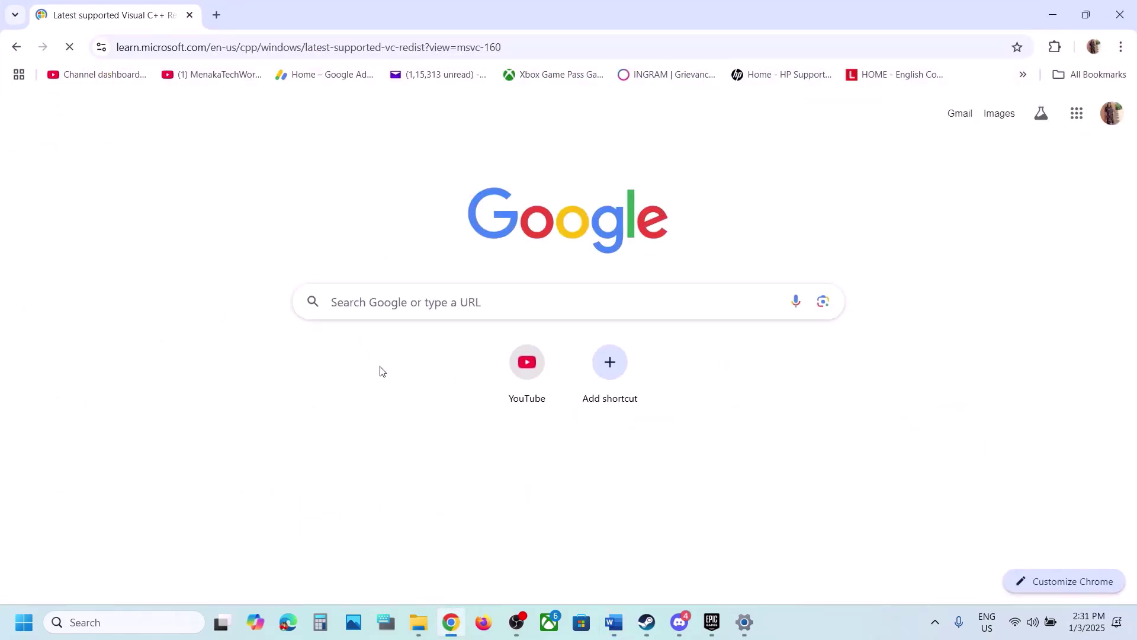
Step: Find the Visual Studio 2015, 2017, 2019 and 2022 section and download its X86 and X64 redistributables
scroll(376, 370, down, 8)
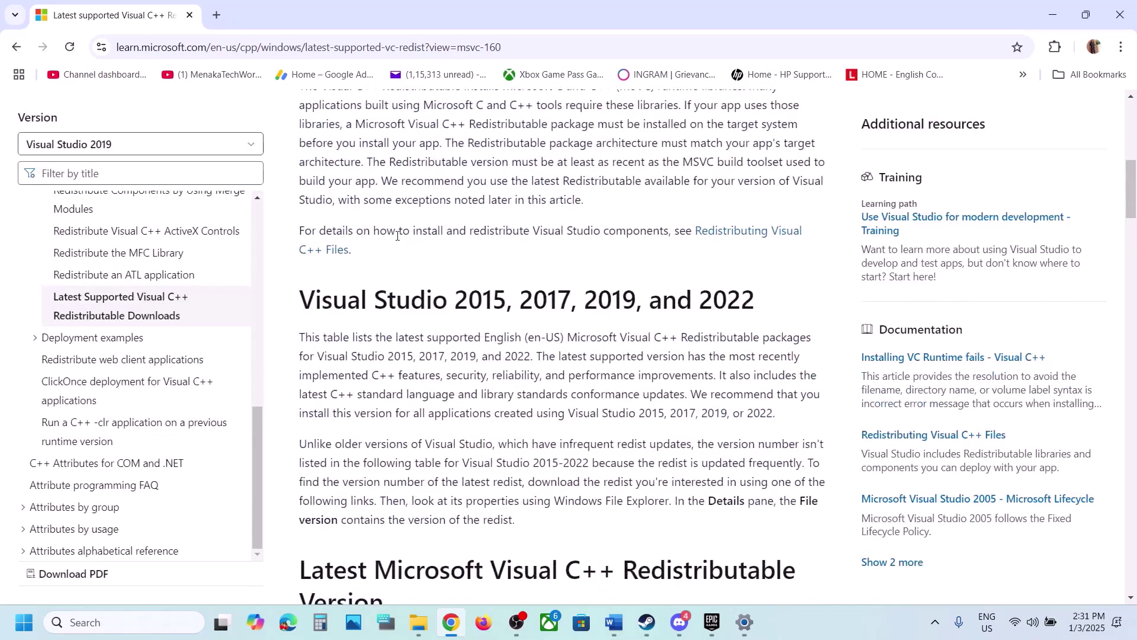
drag(344, 301, 778, 298)
scroll(665, 332, down, 9)
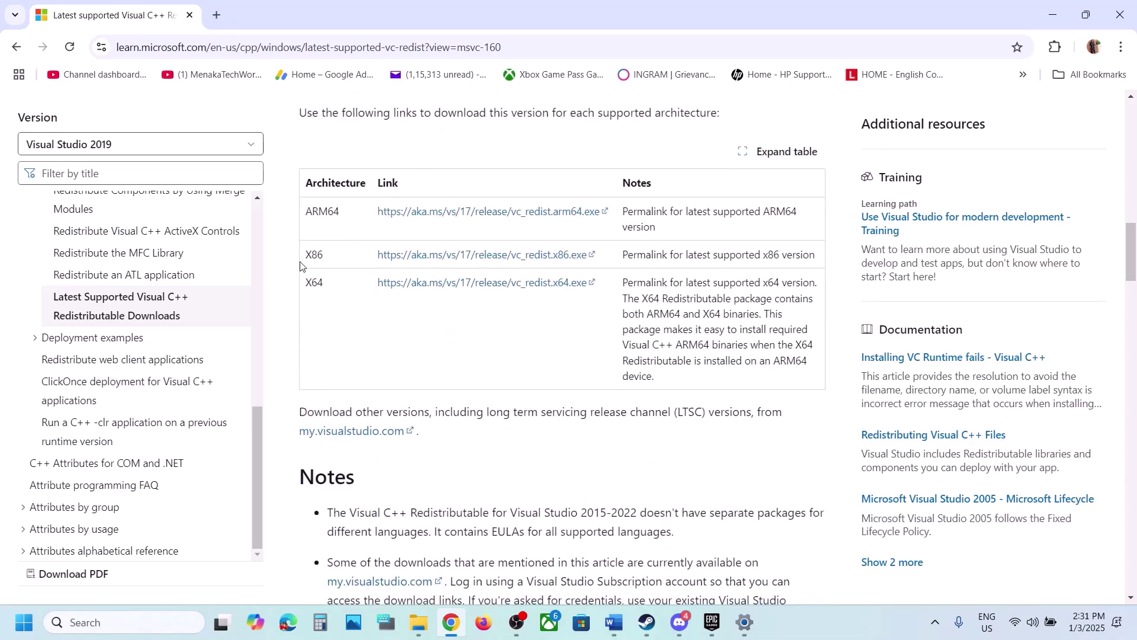
double_click(314, 254)
double_click(314, 282)
double_click(314, 254)
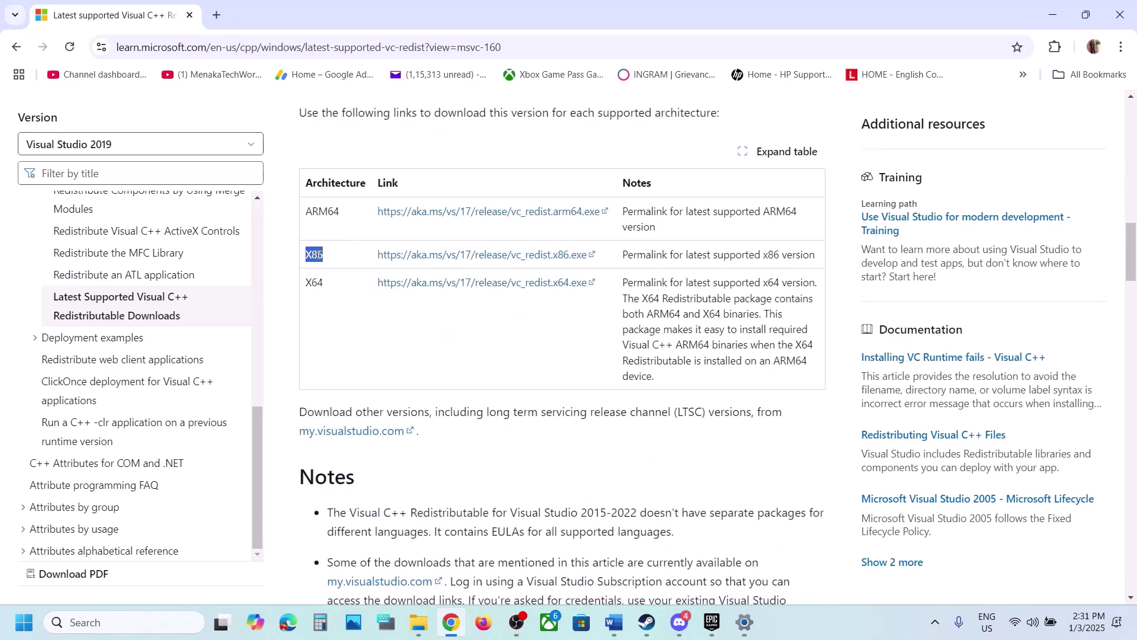
click(508, 255)
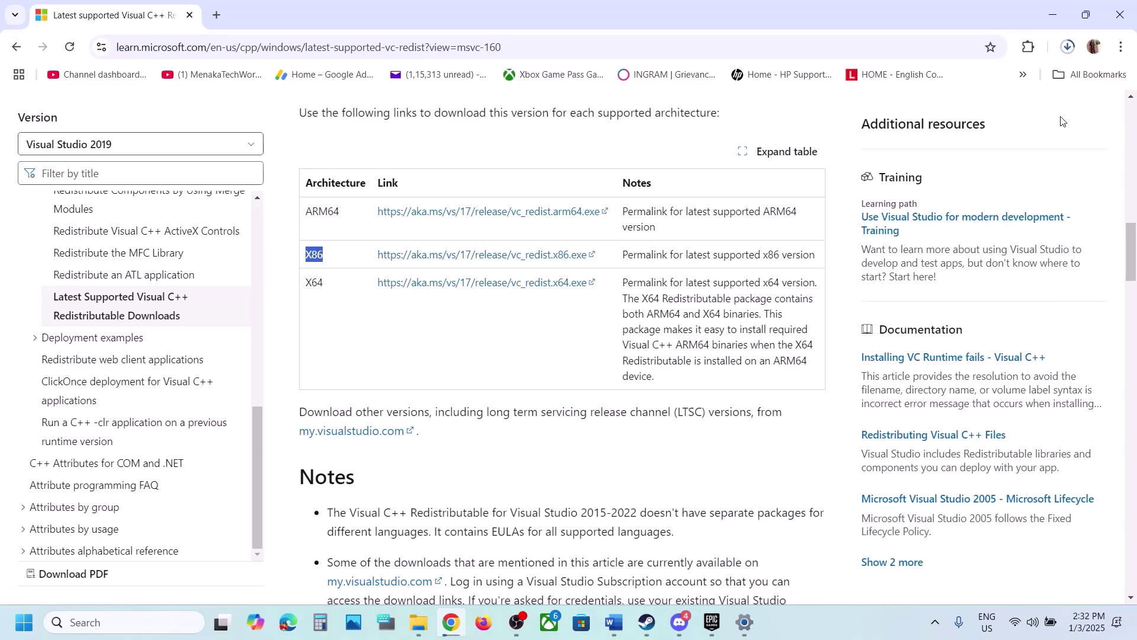
click(467, 291)
Step: Show the computer's Restart power option, dismiss it without restarting and switch to Steam
click(24, 622)
click(433, 574)
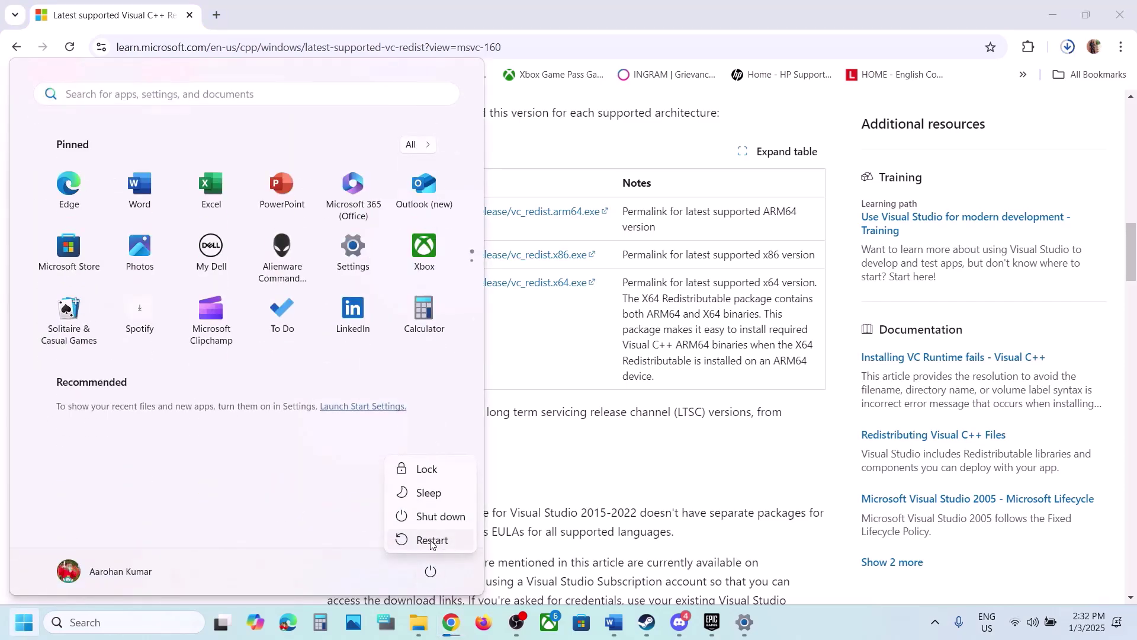
key(Escape)
click(647, 622)
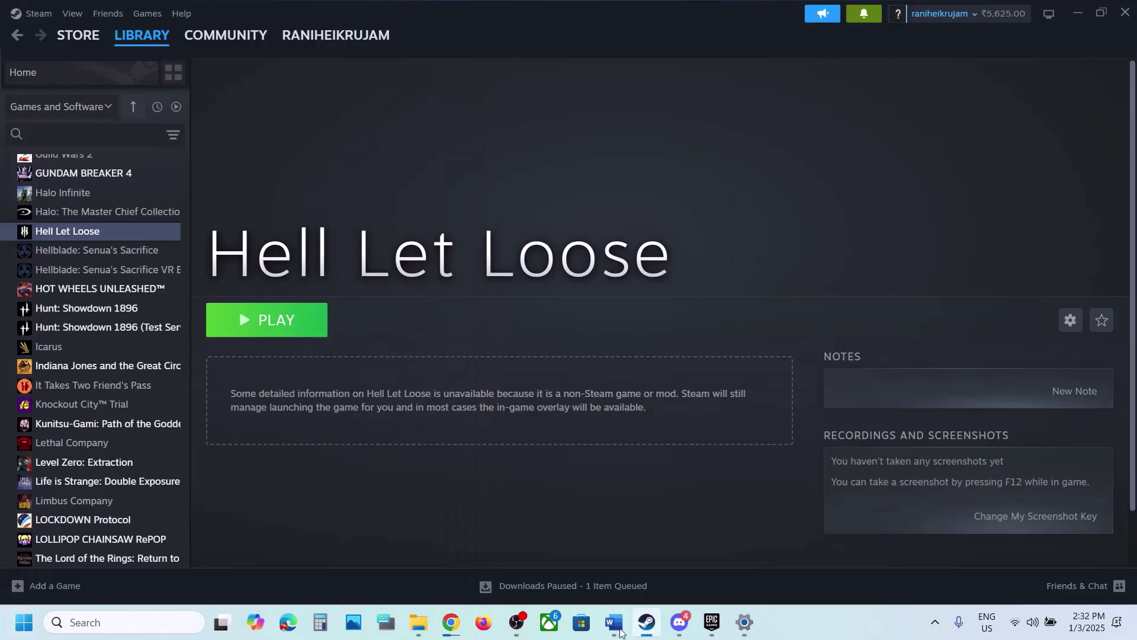
Step: Review Step 17 in Word, highlighting the advice to unplug external devices, USB adapters and additional joysticks or controllers
click(614, 622)
scroll(521, 442, down, 3)
scroll(521, 442, down, 3)
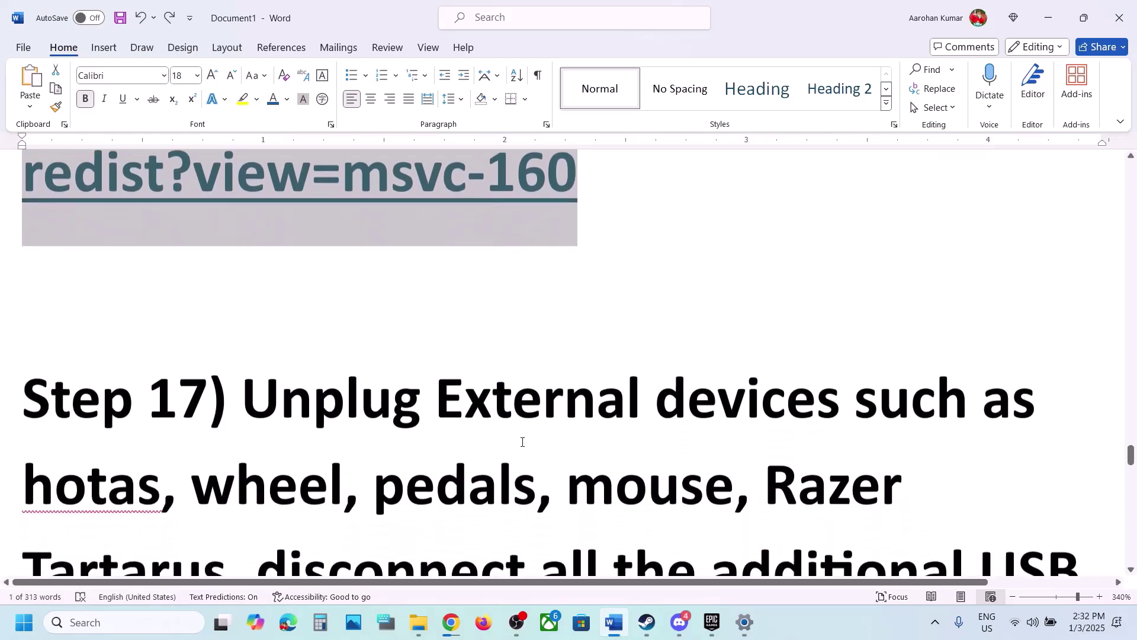
drag(246, 303, 906, 375)
scroll(798, 375, down, 4)
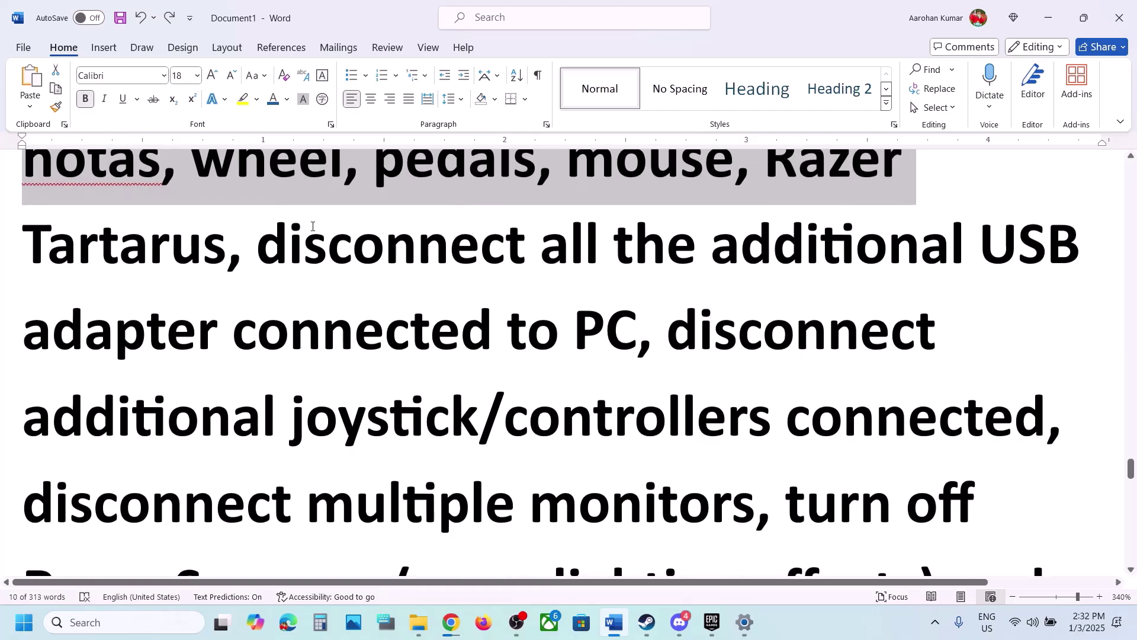
drag(289, 239, 1047, 431)
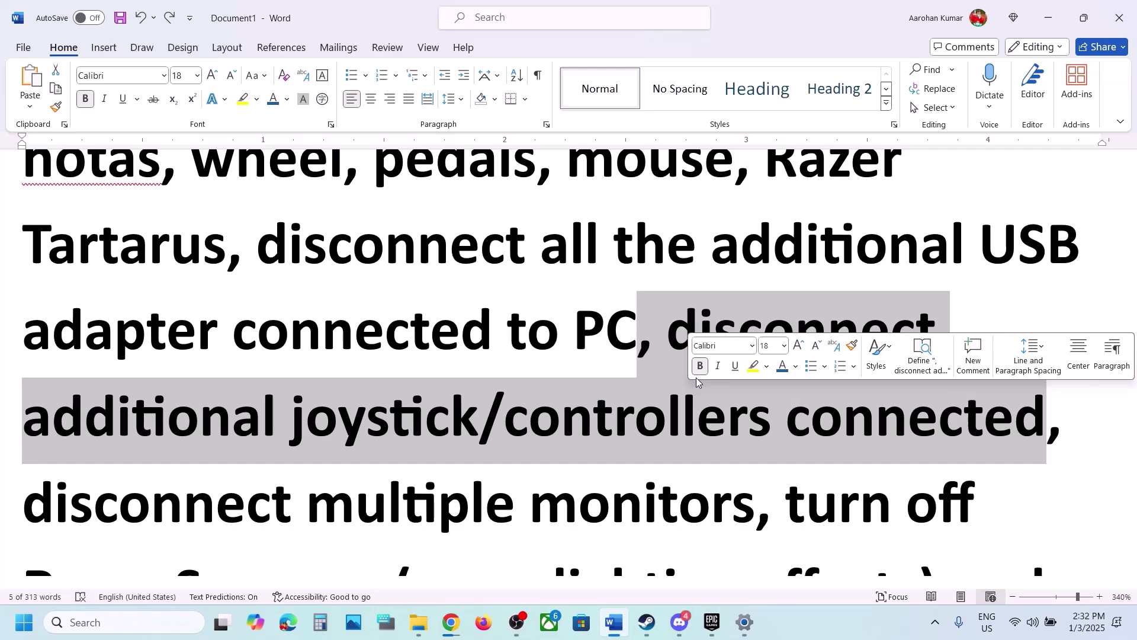
Step: Highlight the Step 17 advice on multiple monitors, Razer Synapse, MSI Dragon Center, third-party services and disabling Steam Overlay
scroll(695, 378, down, 3)
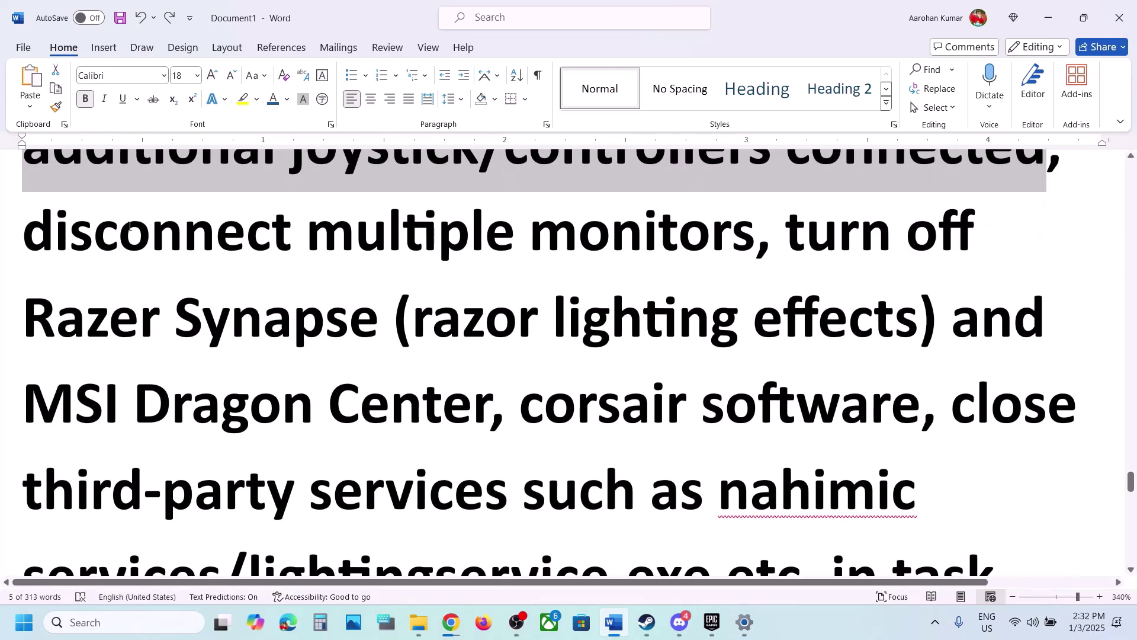
drag(129, 225, 802, 510)
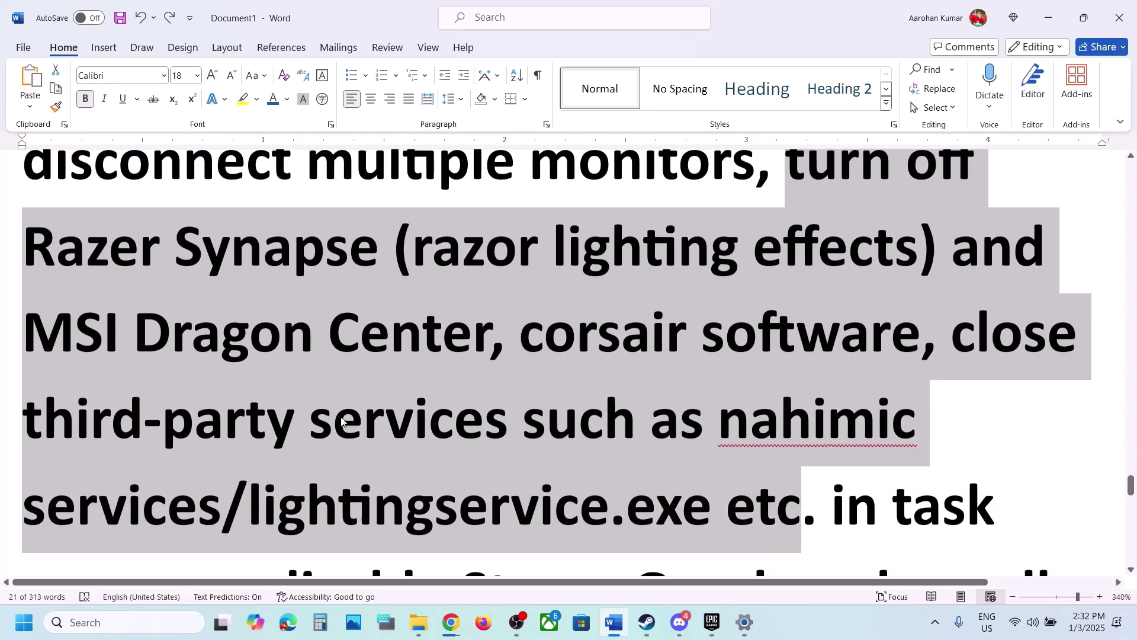
scroll(698, 400, down, 4)
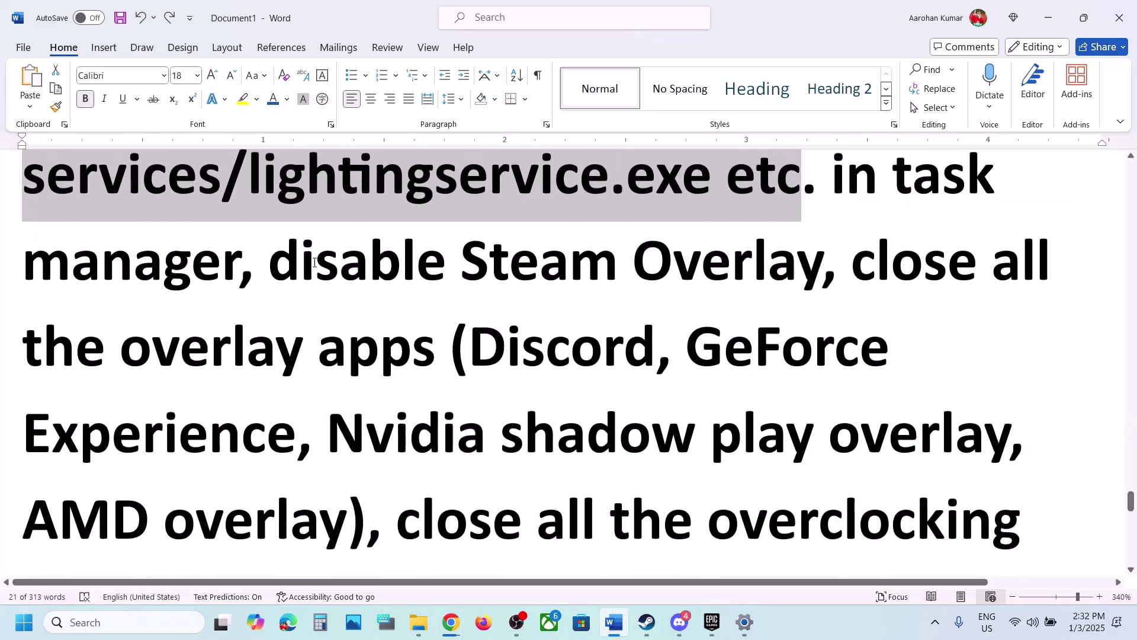
drag(285, 267, 736, 266)
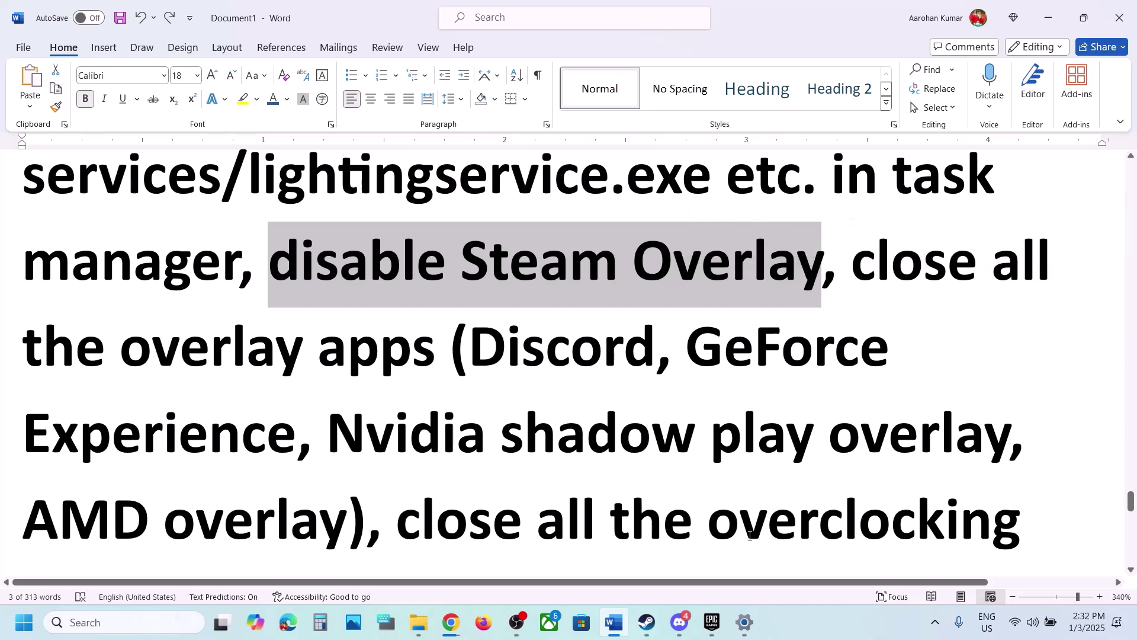
Step: Switch to Steam, view the overlay setting in Hell Let Loose's properties and close them
click(646, 622)
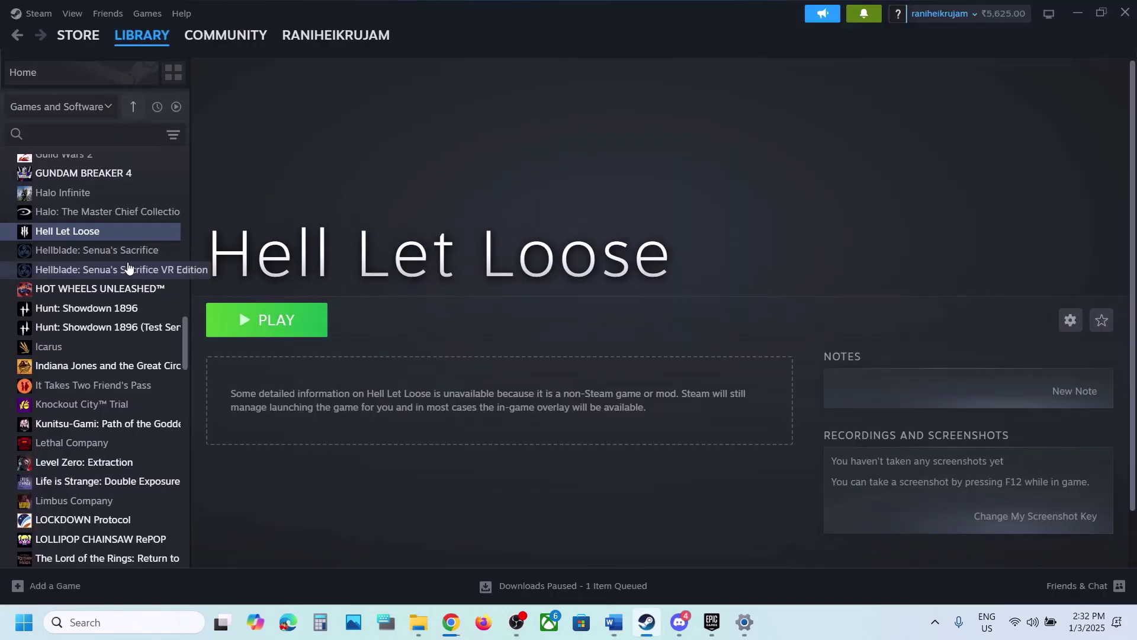
right_click(88, 230)
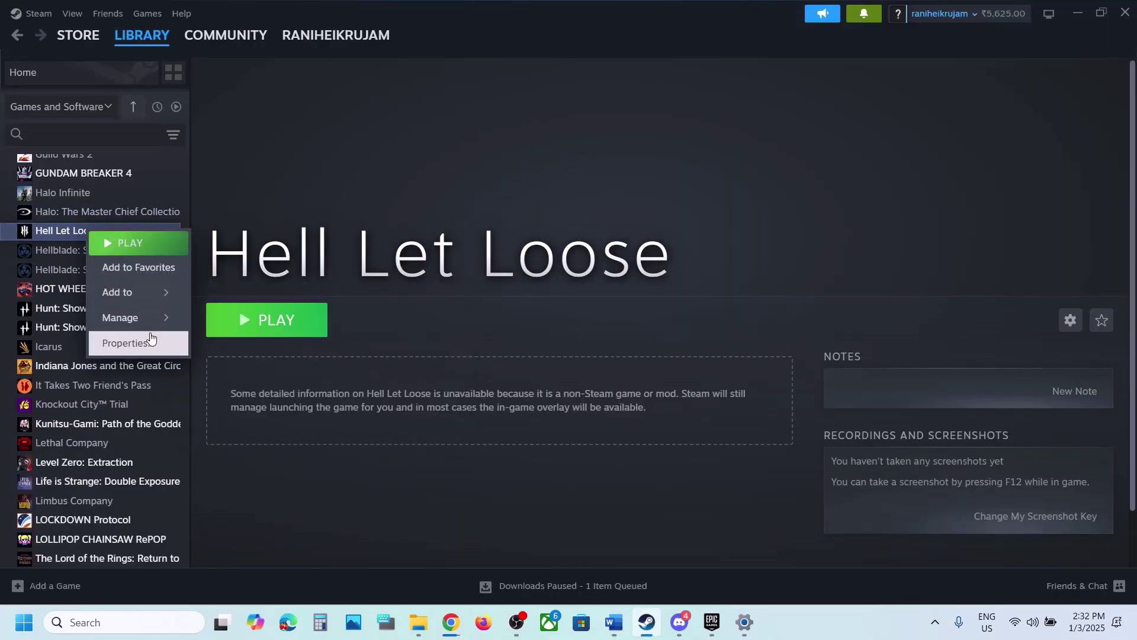
click(149, 340)
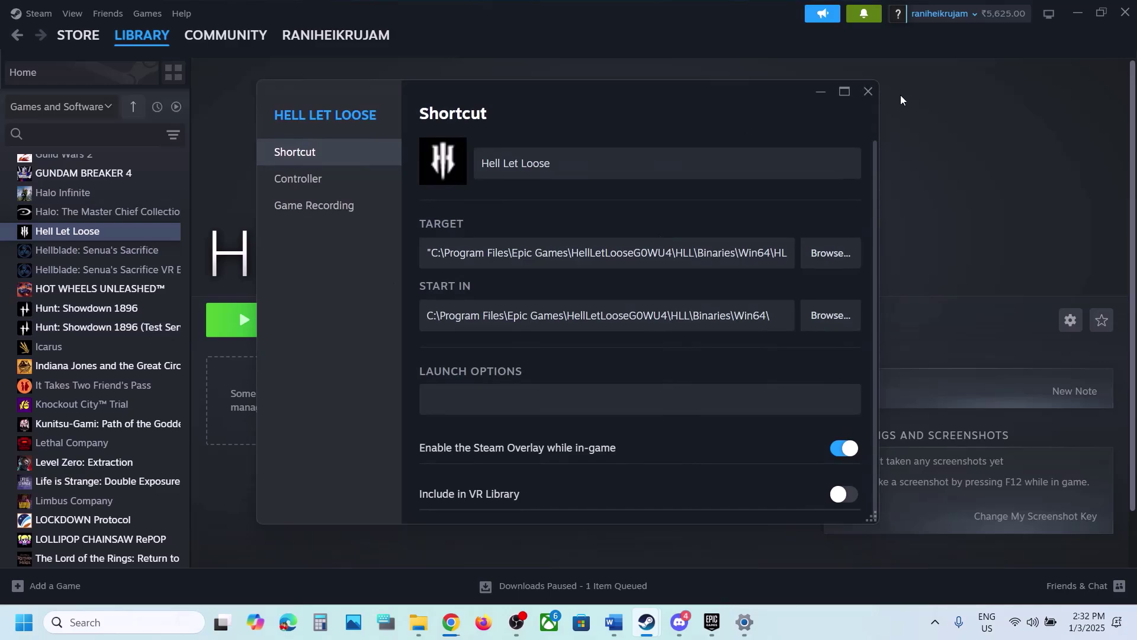
click(869, 92)
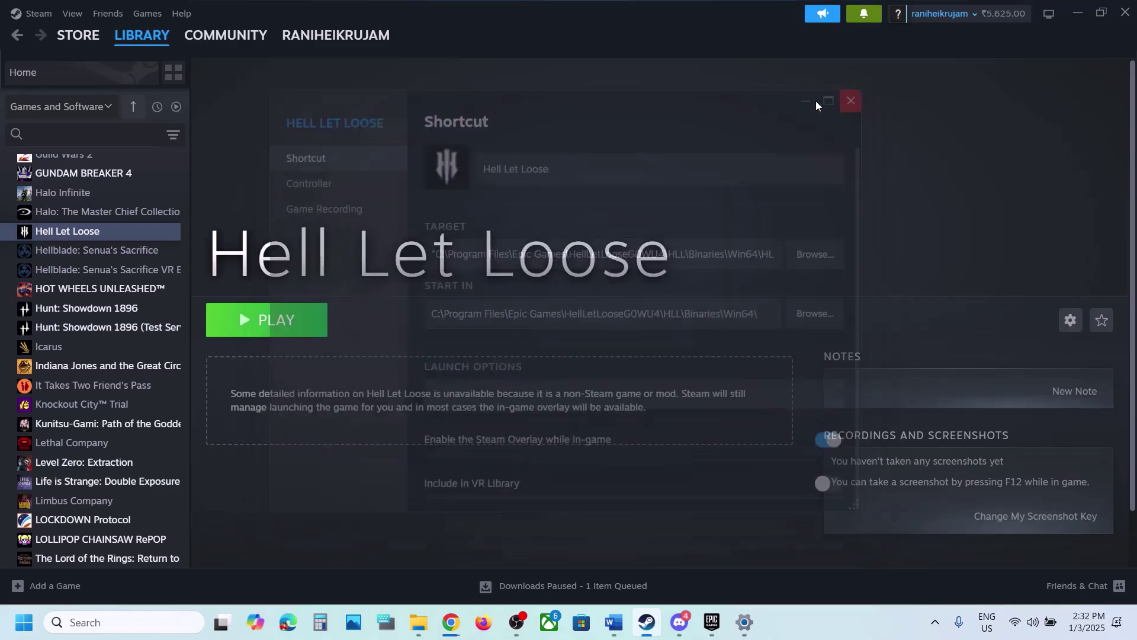
Step: Disable the Steam Overlay while in-game in the properties of HOT WHEELS UNLEASHED and close them
right_click(98, 291)
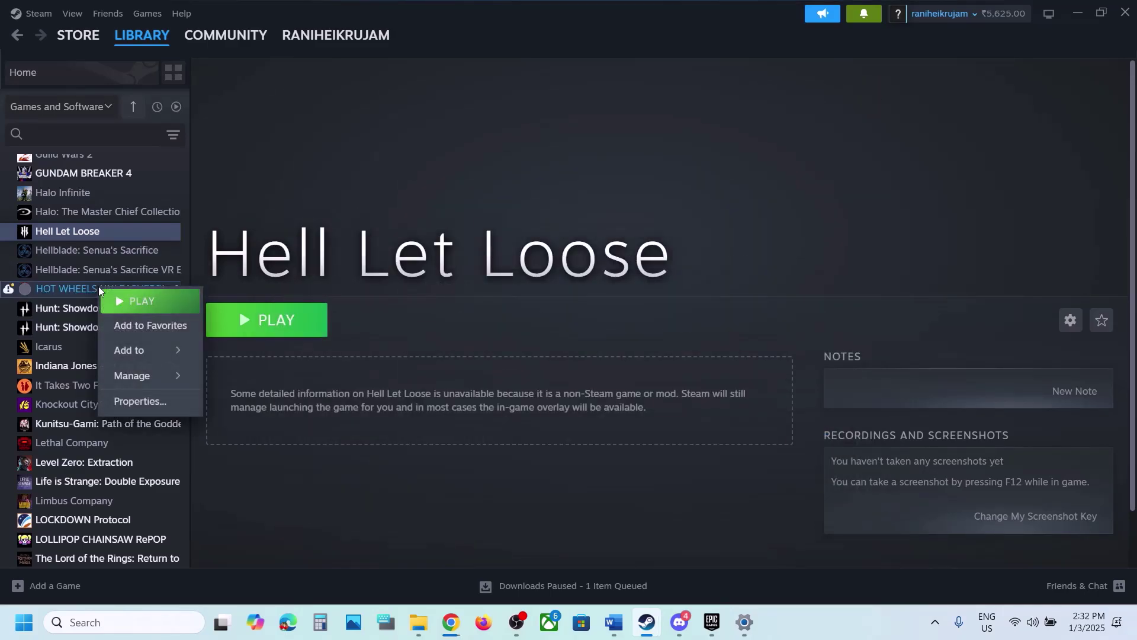
click(152, 401)
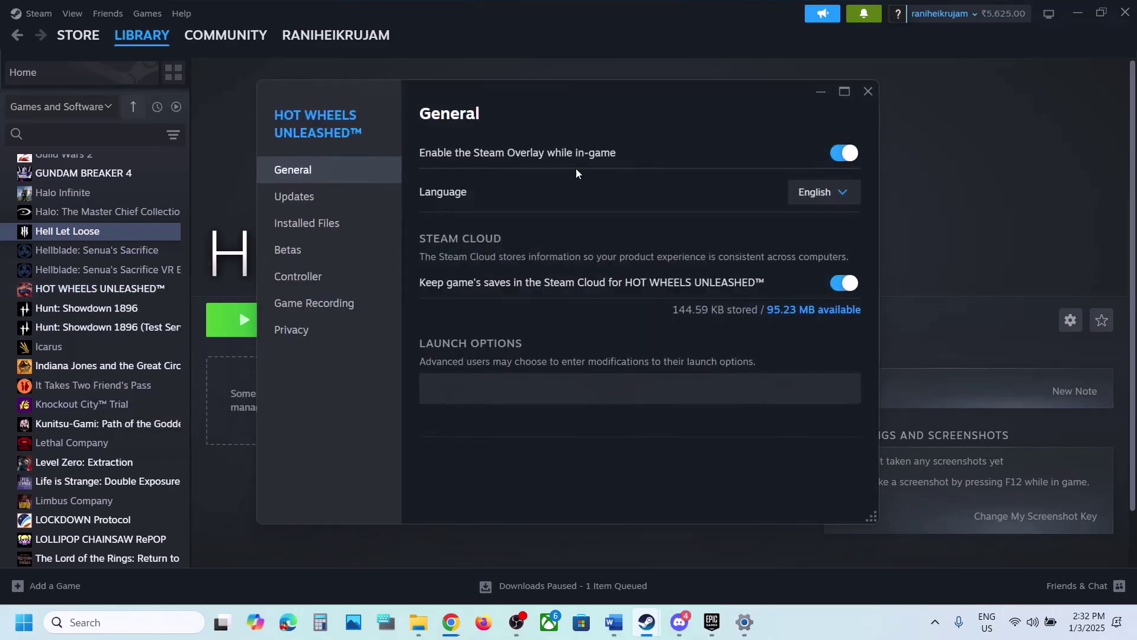
click(846, 152)
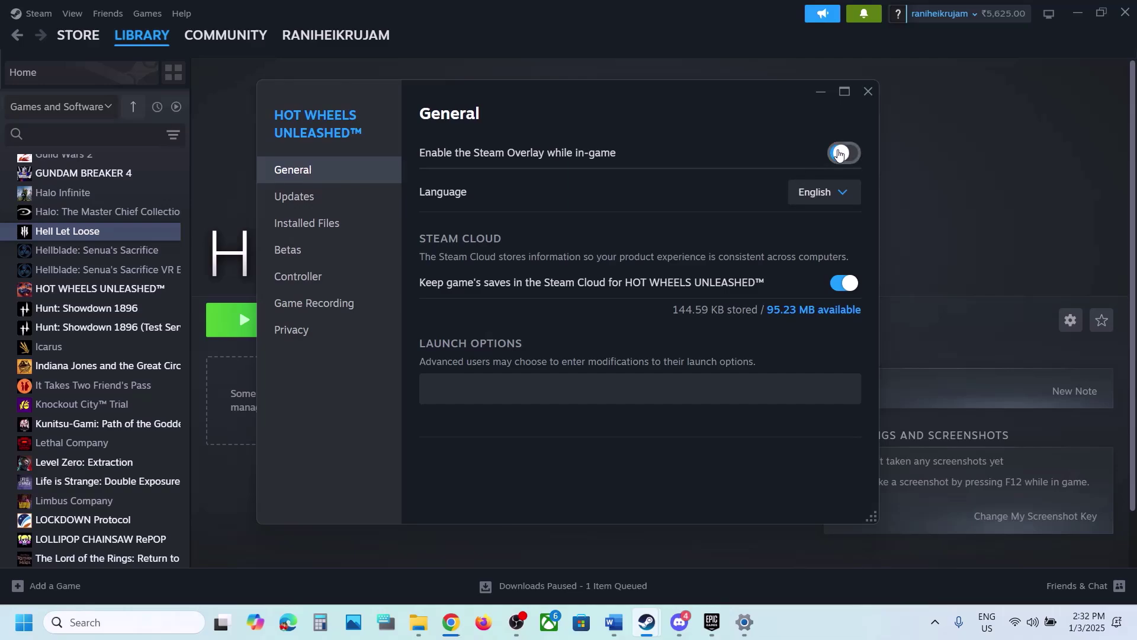
click(874, 83)
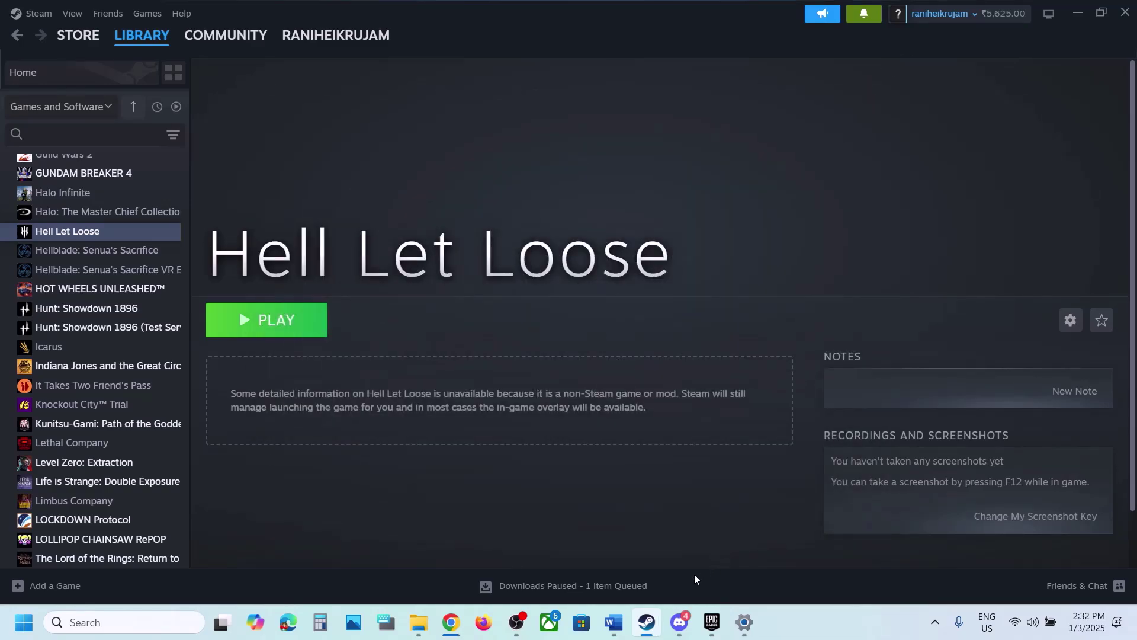
Step: Switch to Discord and disable the in-game overlay in its Game Overlay settings
click(678, 623)
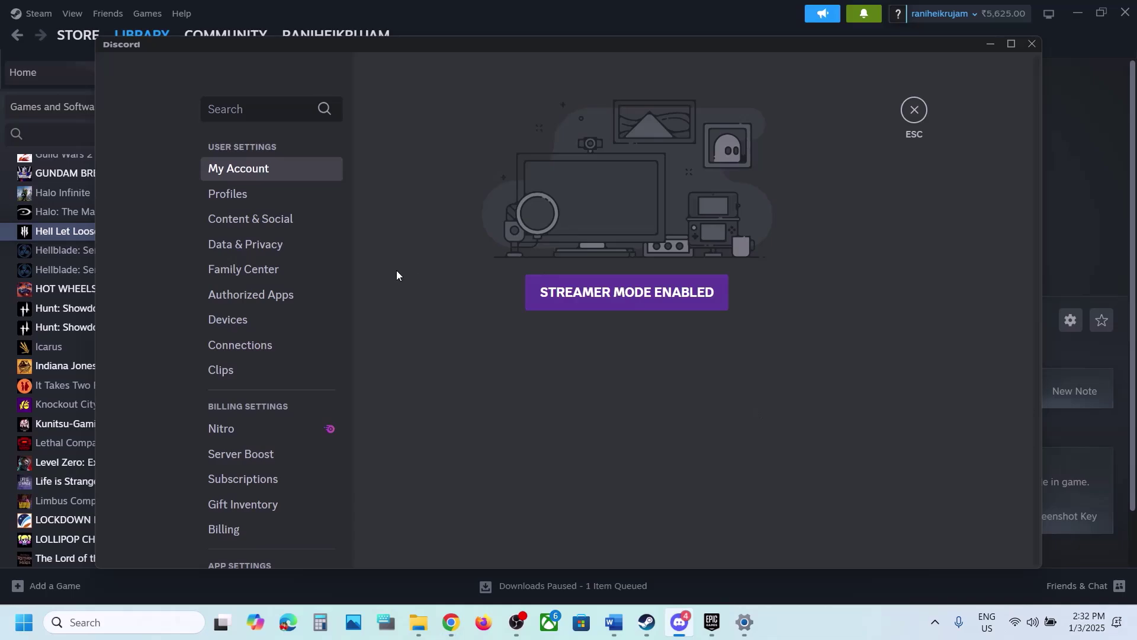
scroll(279, 424, down, 10)
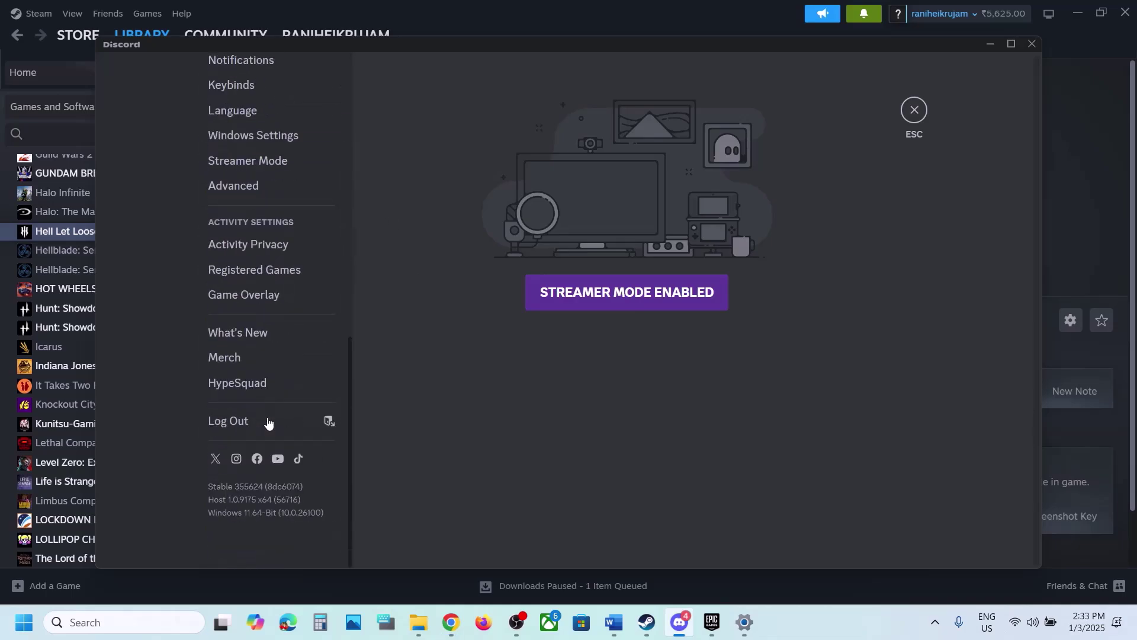
click(240, 295)
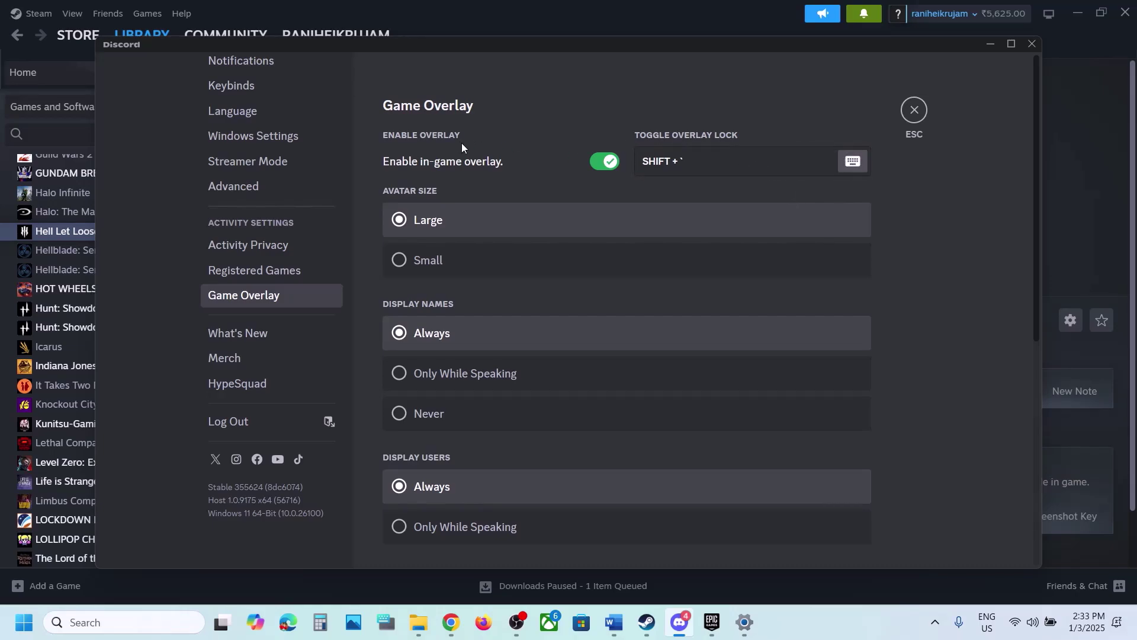
click(595, 162)
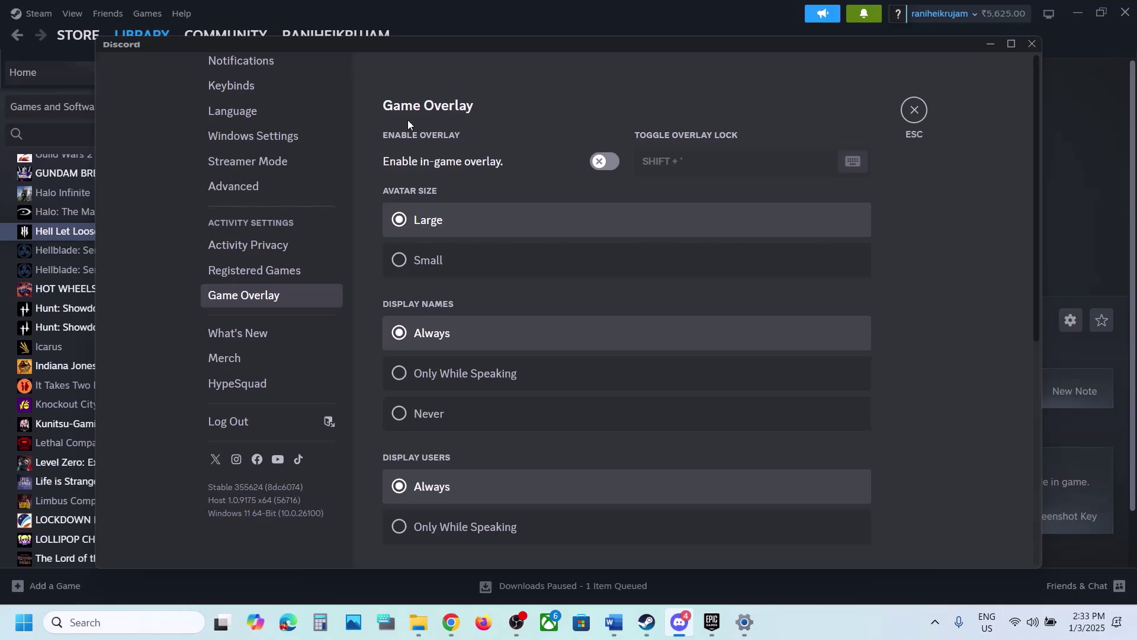
Step: Quit Discord completely from its background process in the notification area
click(935, 622)
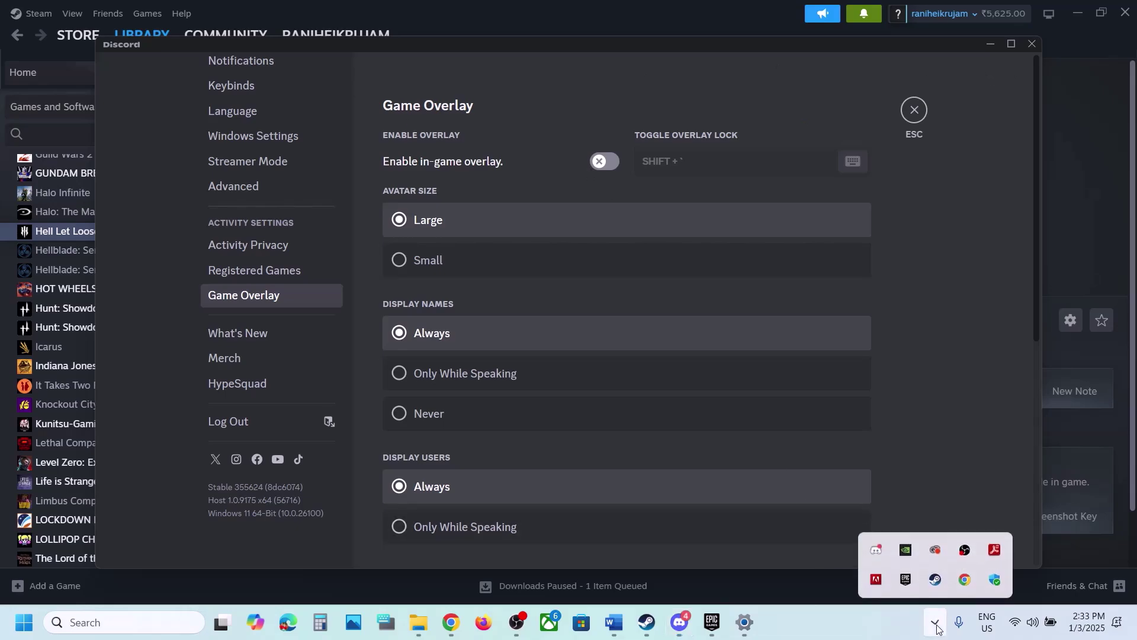
right_click(877, 548)
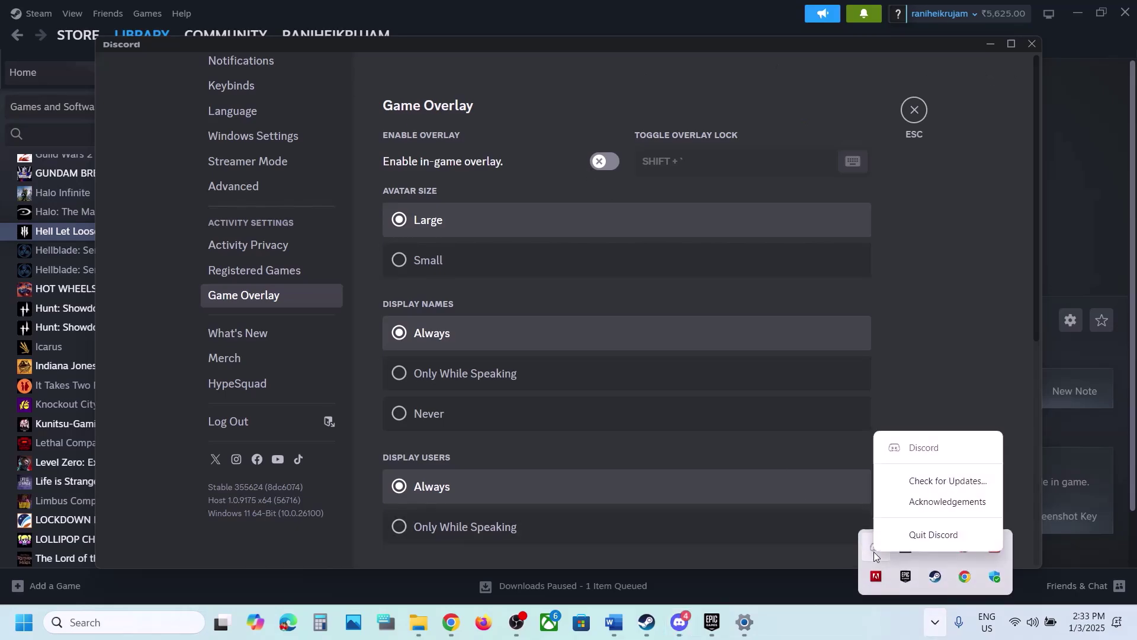
click(923, 536)
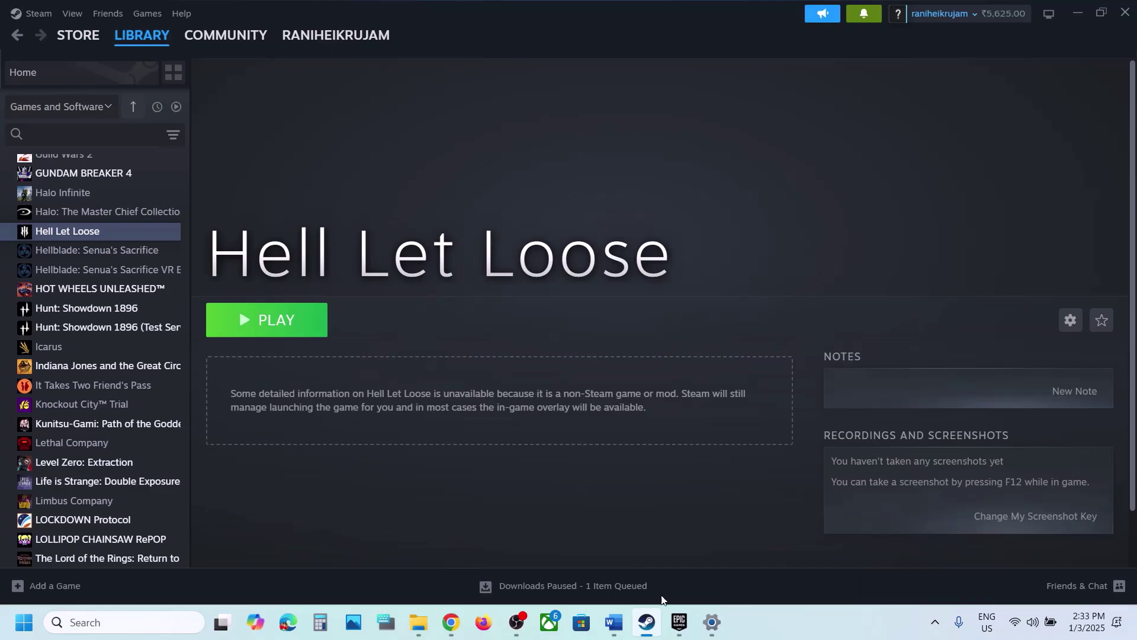
Step: Switch to the Word document and highlight "GeForce Experience" and "close all the overlay apps" in the Step 17 advice
click(612, 628)
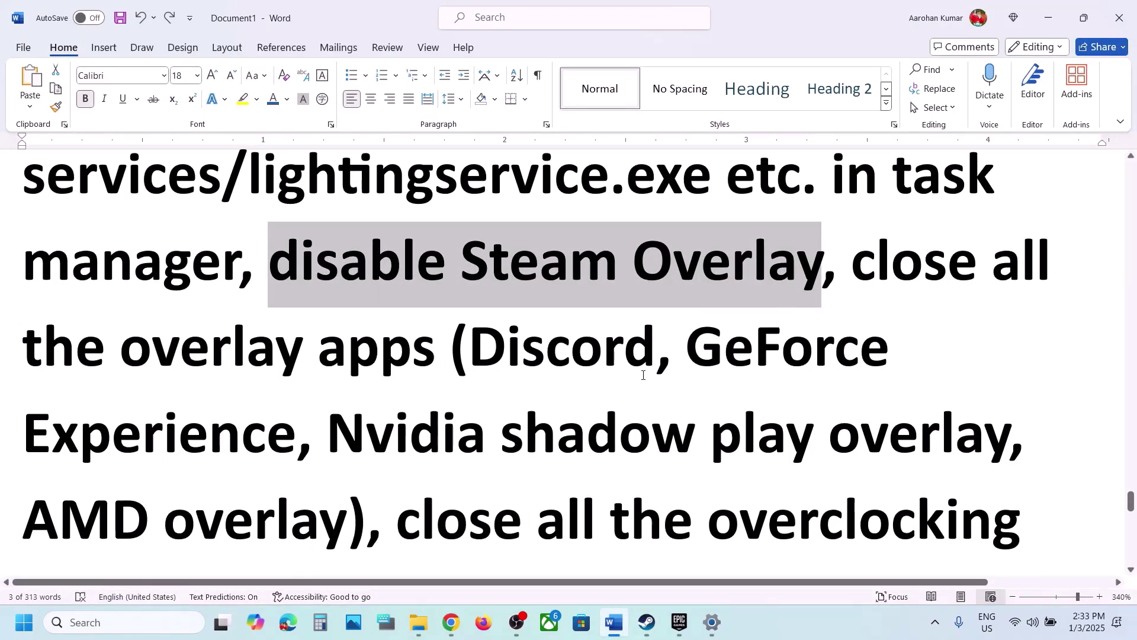
drag(705, 354, 286, 431)
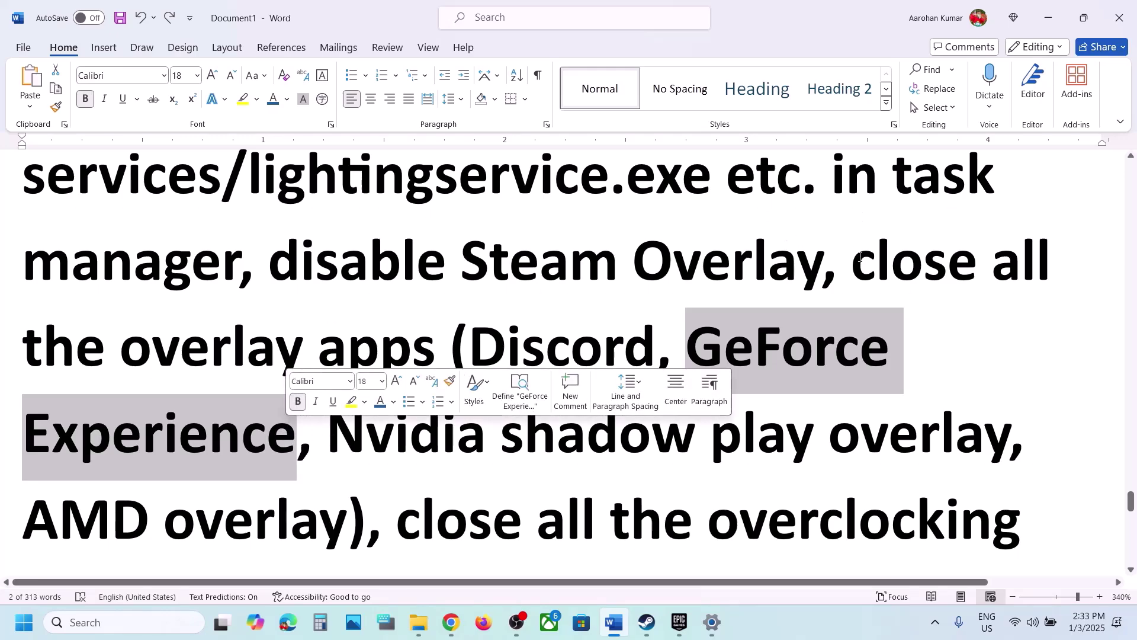
drag(852, 260, 457, 338)
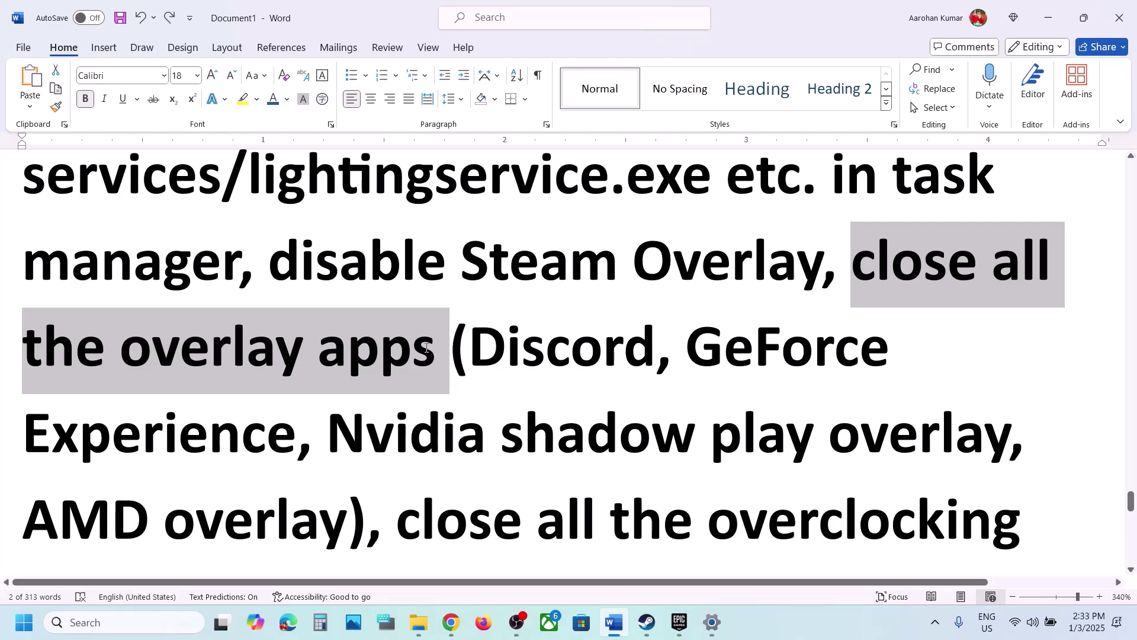
Step: Highlight the advice to close overclocking applications MSI Afterburner/Rivatuner, followed by "perform cleanboot"
scroll(427, 348, down, 3)
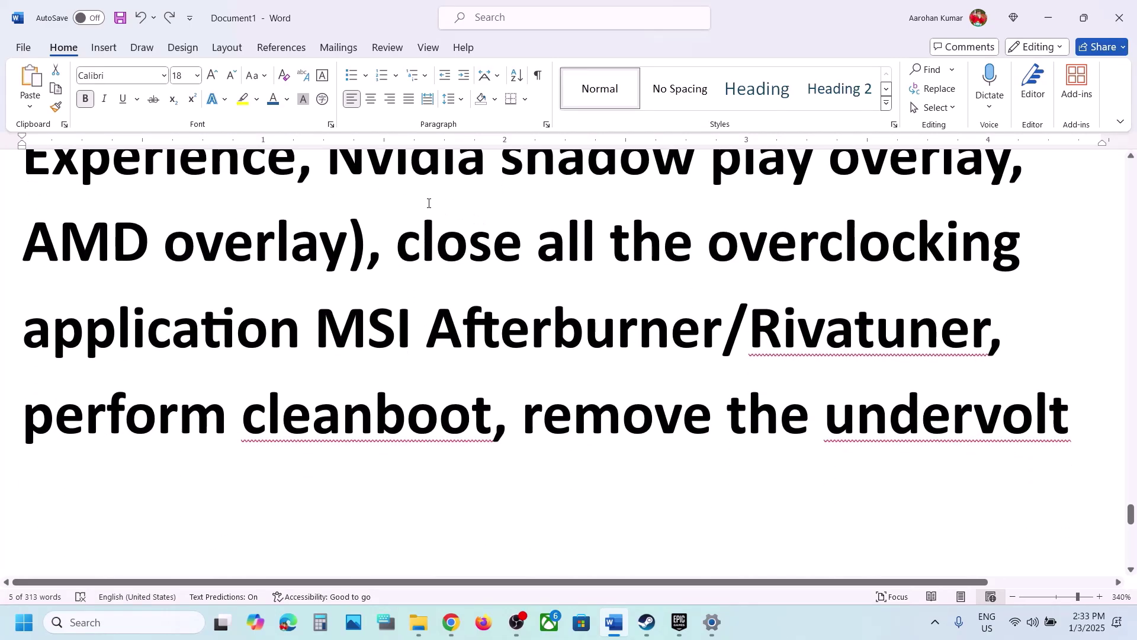
drag(396, 236, 991, 333)
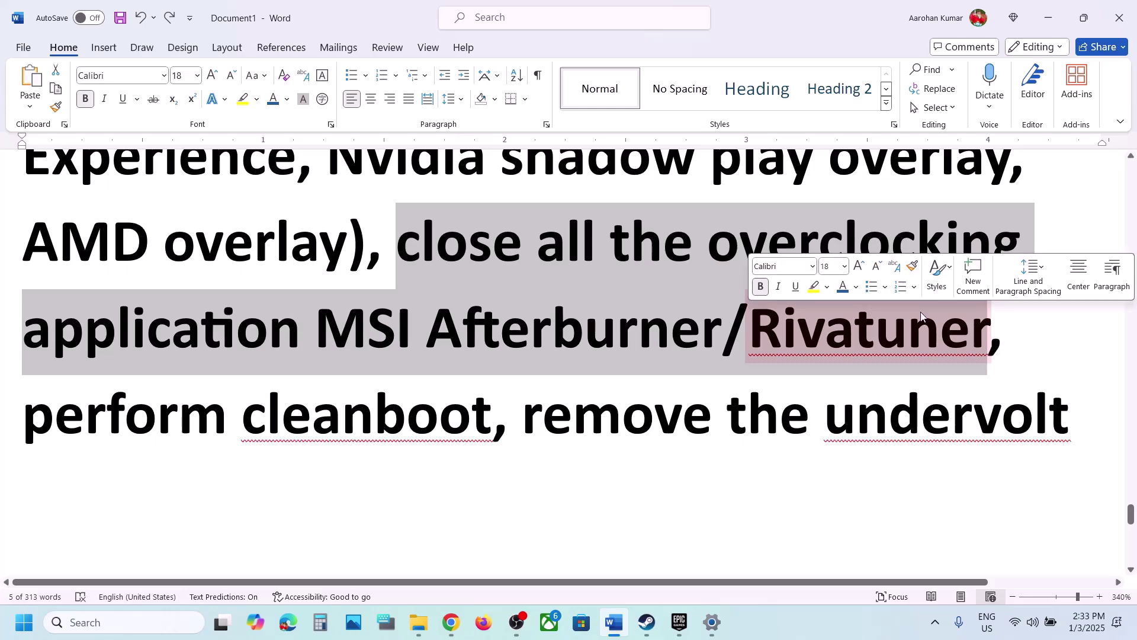
click(708, 249)
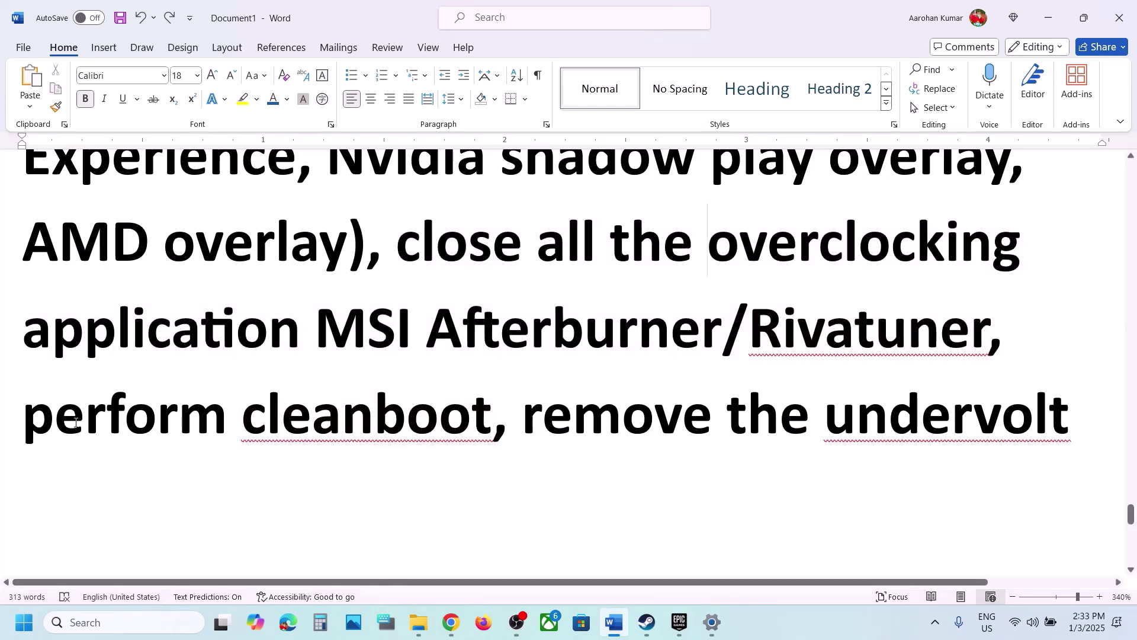
drag(75, 422, 490, 424)
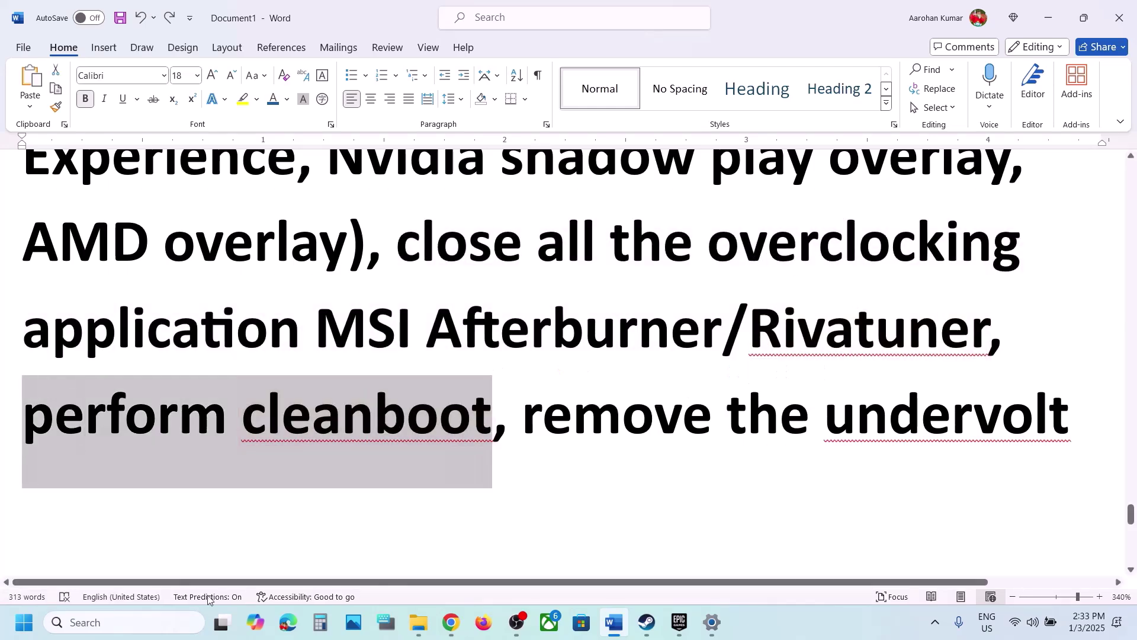
Step: Open System Configuration, hide all Microsoft services in the services list and accept the settings
click(130, 628)
text(system)
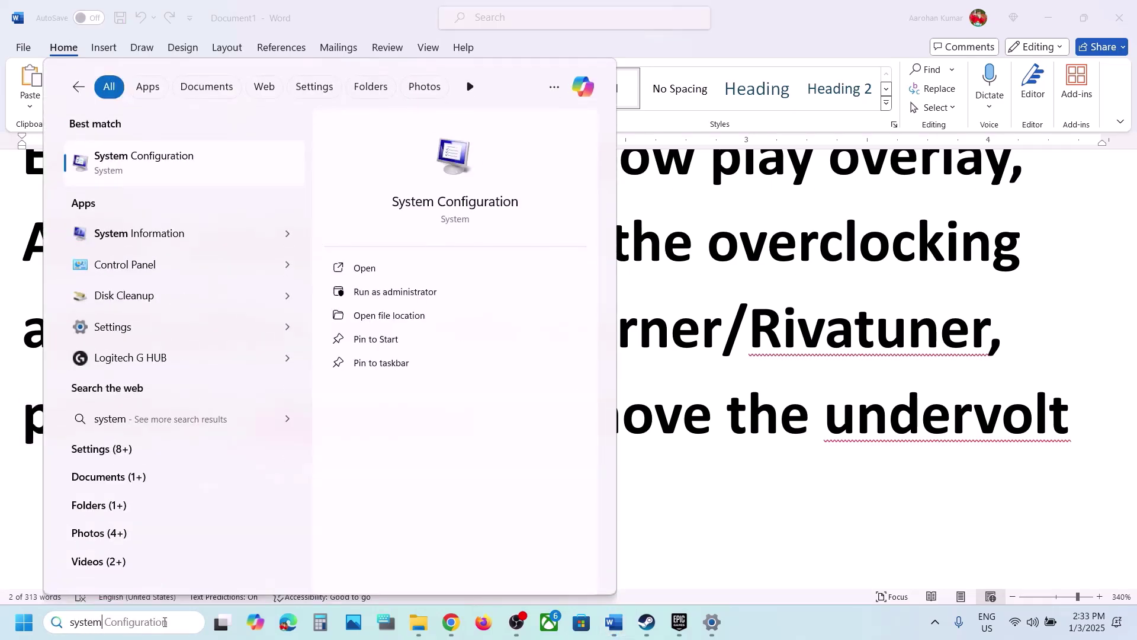
key(Right)
click(149, 159)
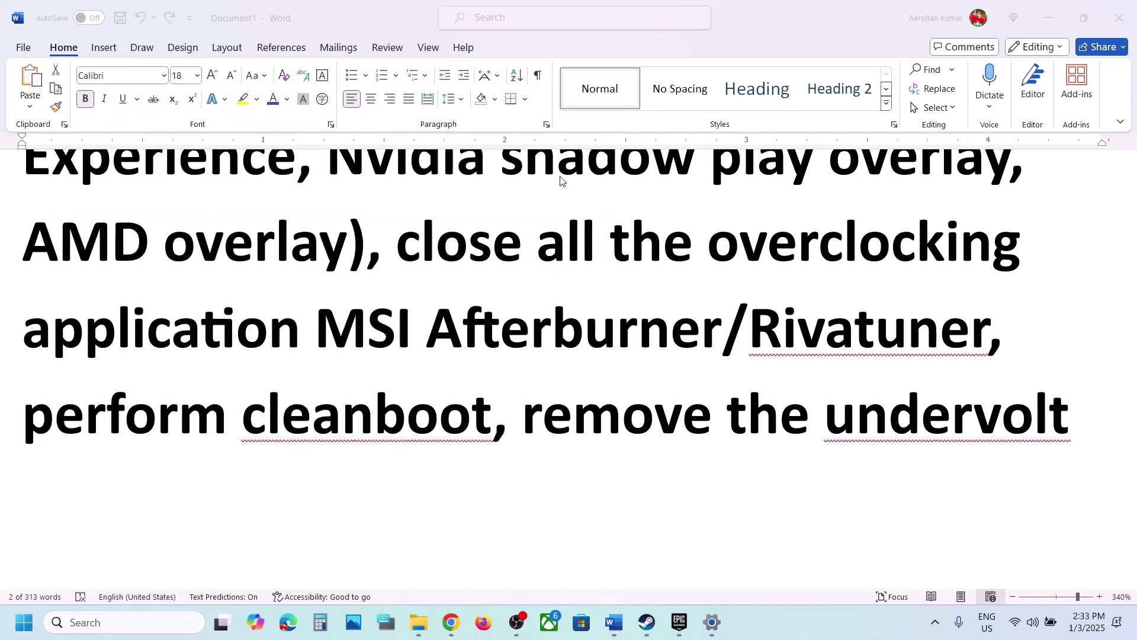
click(460, 197)
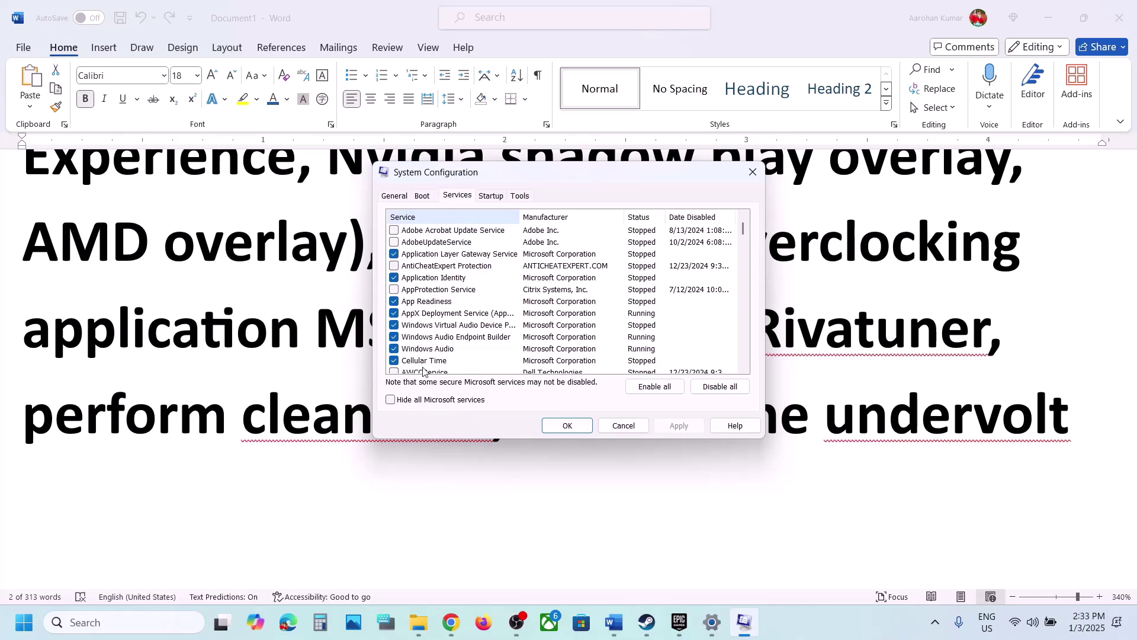
click(390, 400)
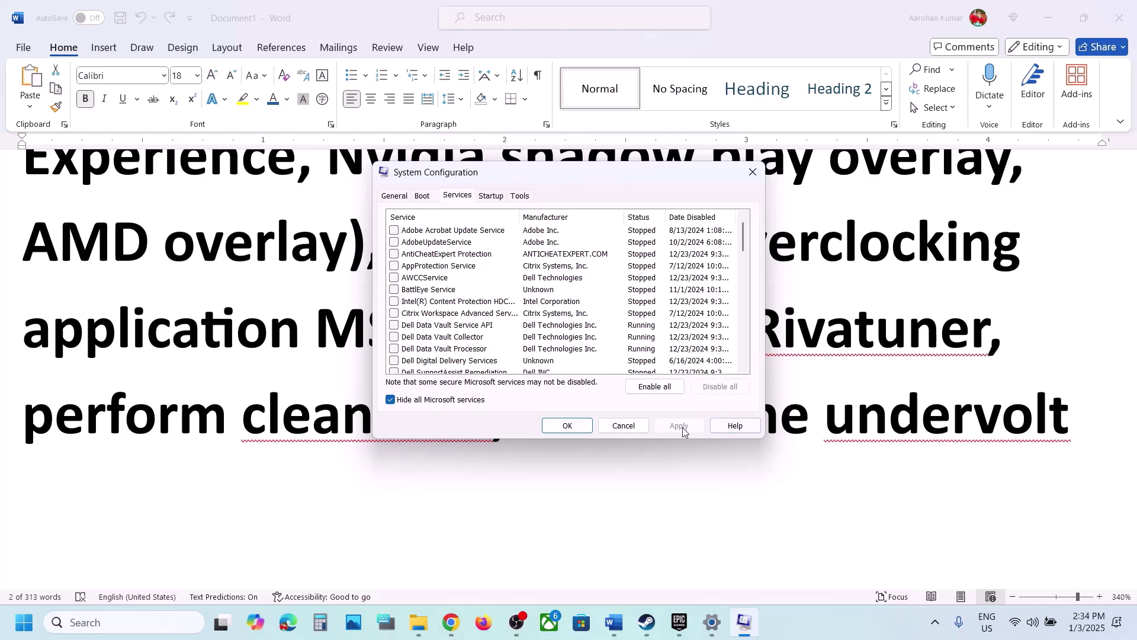
click(566, 426)
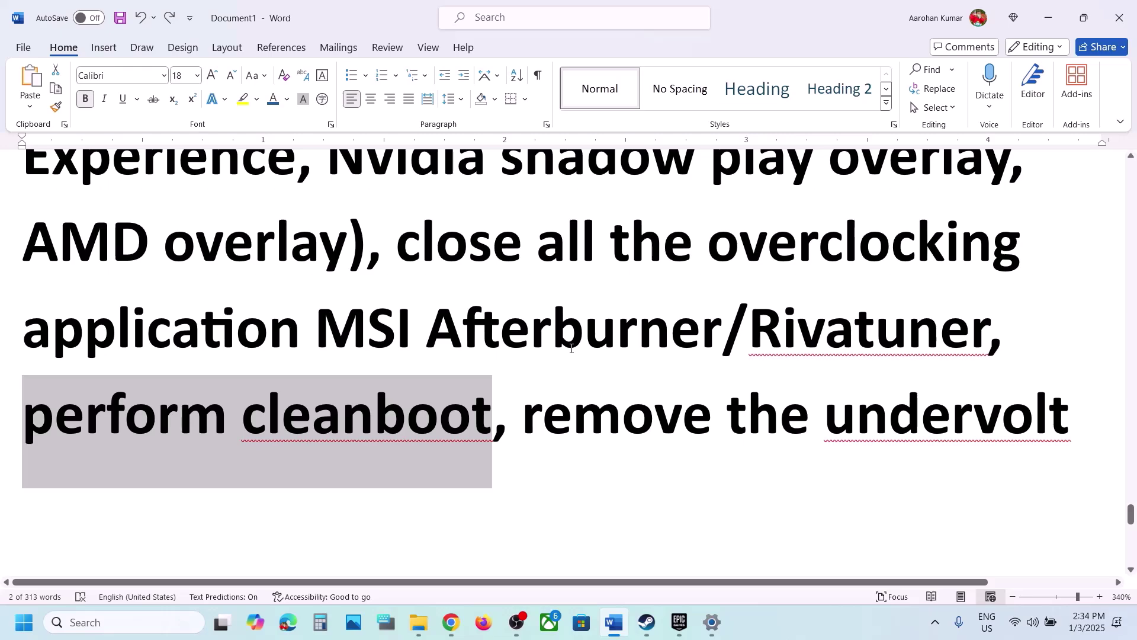
Step: Highlight "remove the undervolt" in the document, followed by "Update BIOS" in Step 18
drag(528, 415, 1017, 418)
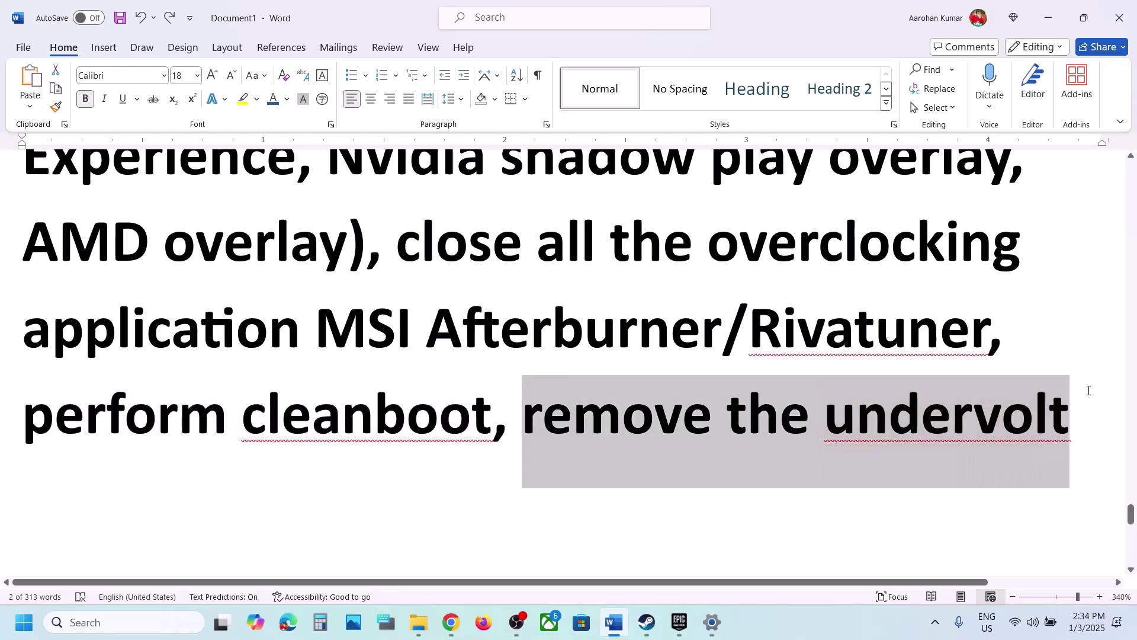
click(364, 414)
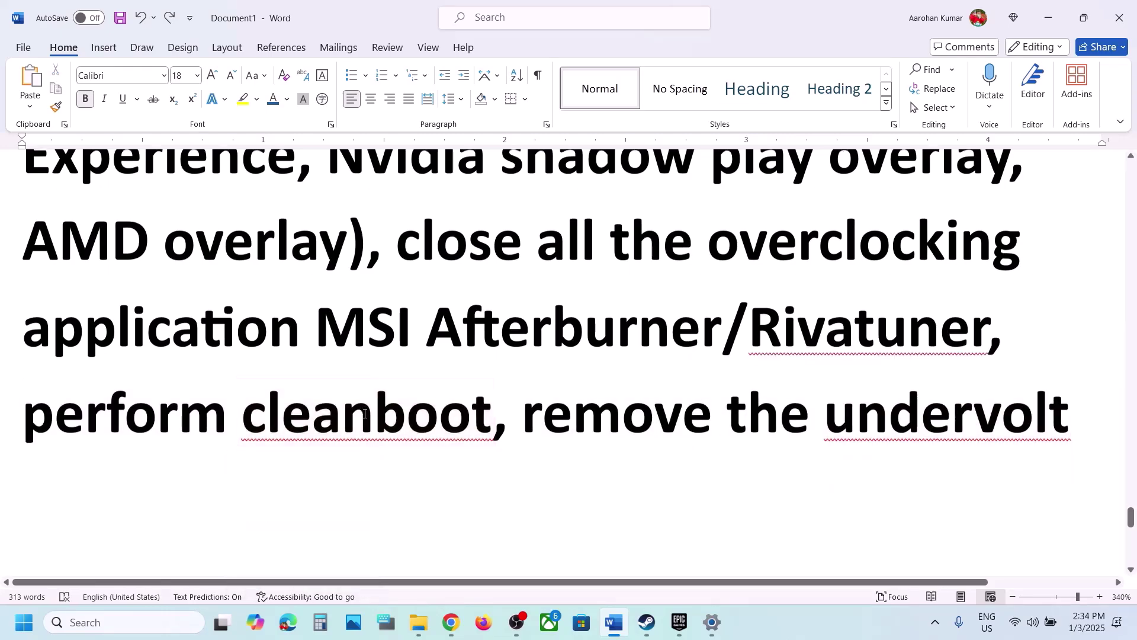
scroll(364, 413, down, 10)
drag(270, 337, 650, 340)
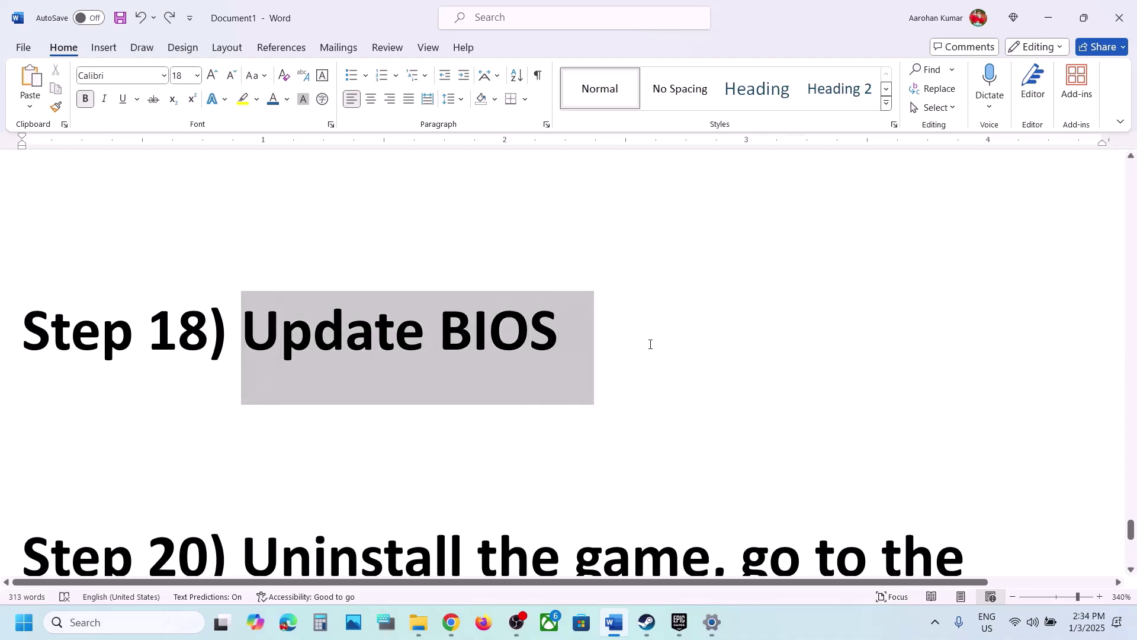
click(649, 348)
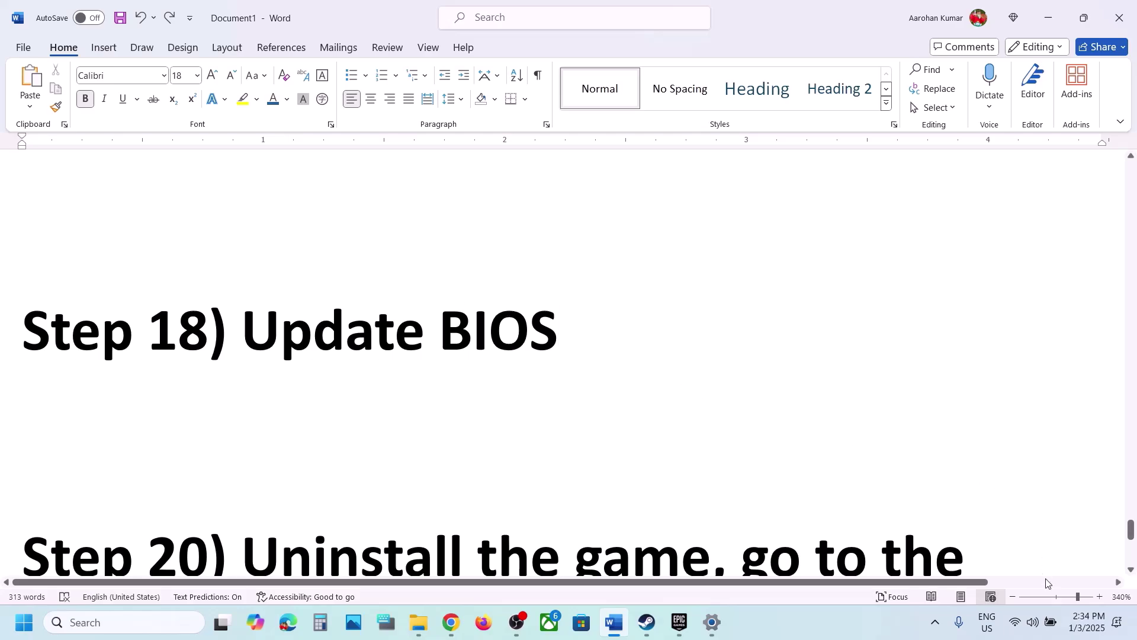
Step: Check the battery charge for the BIOS update, and view the Step 20 instructions on uninstalling and reinstalling the game
click(1050, 622)
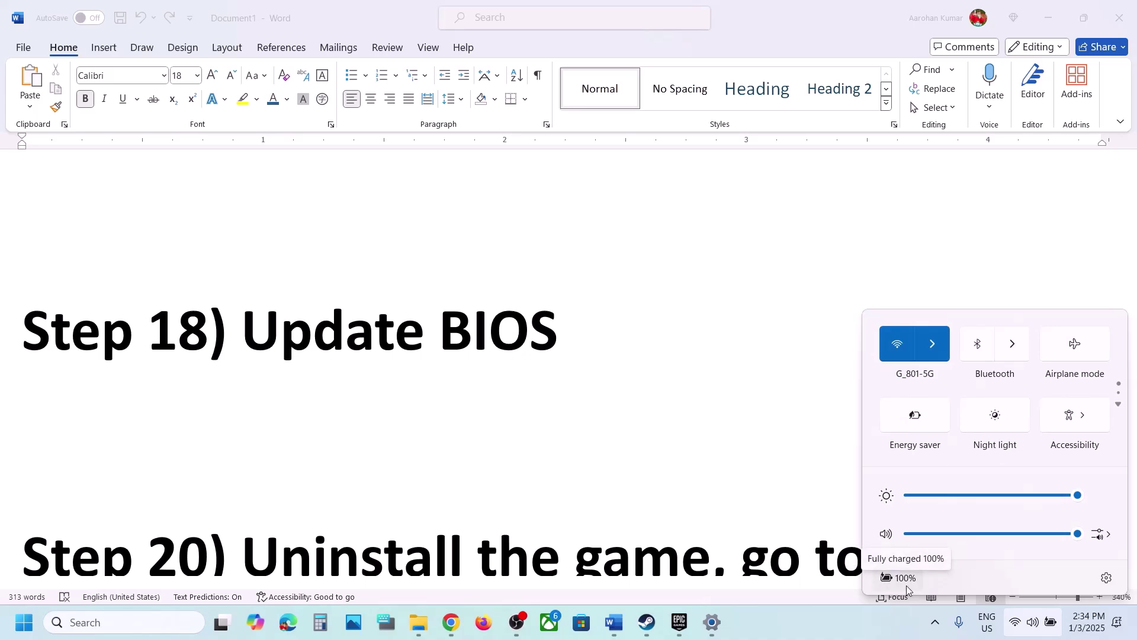
click(447, 417)
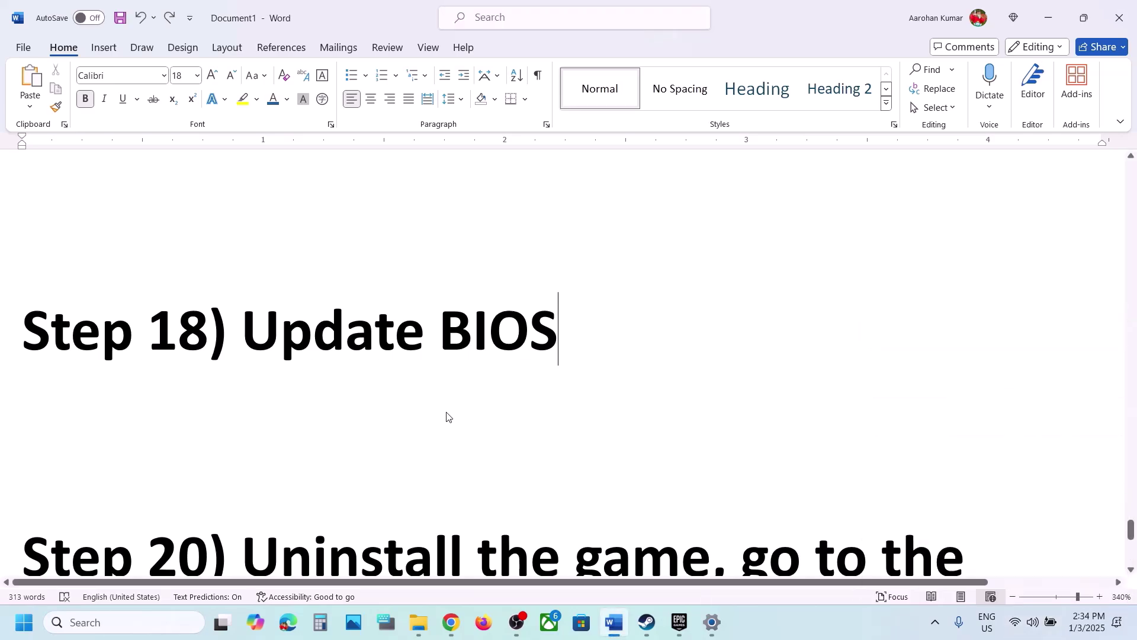
scroll(447, 411, down, 5)
scroll(318, 250, up, 2)
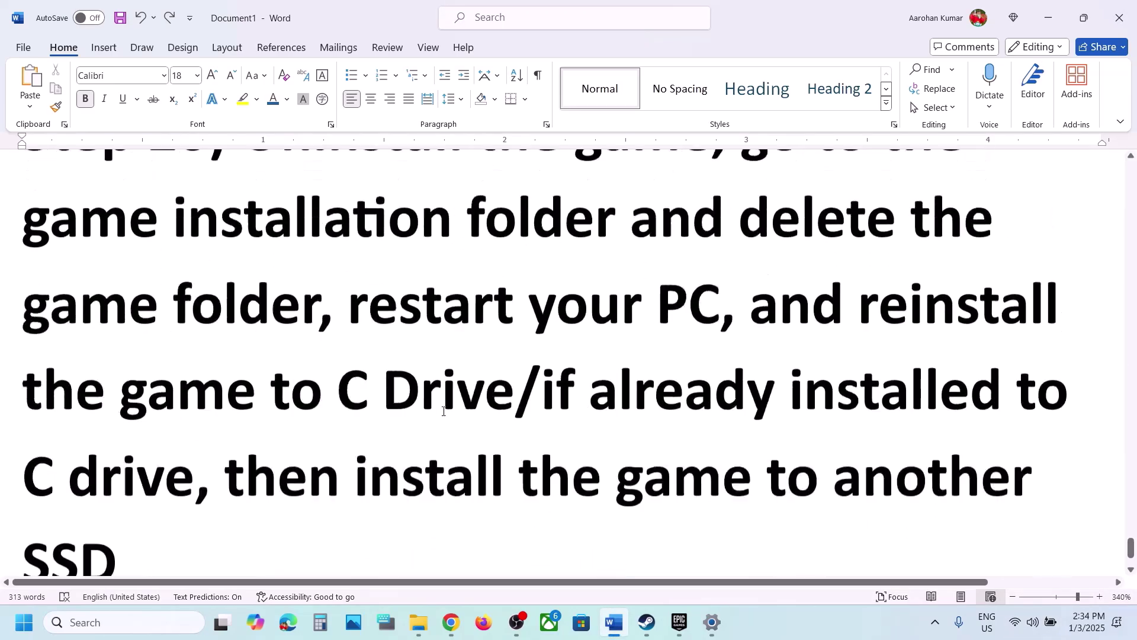